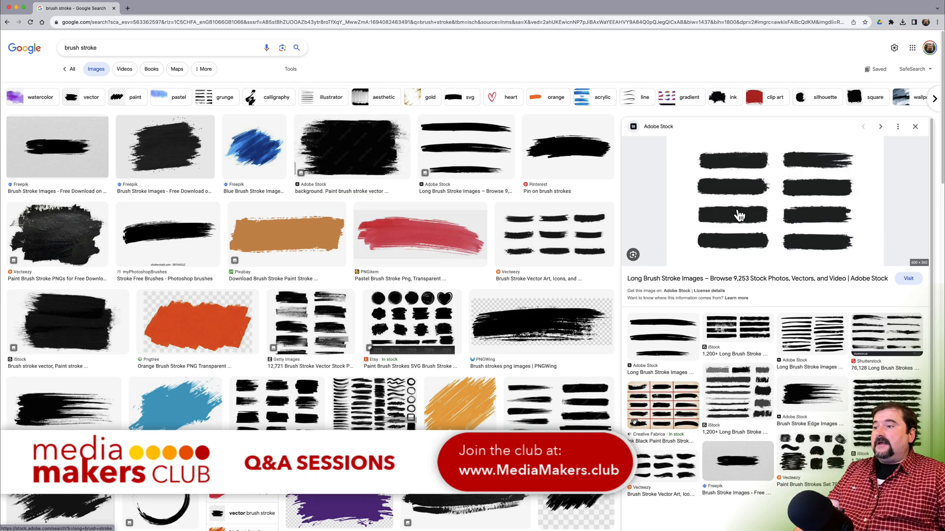
Preview the Getty Images and Vecteezy brush stroke sets in the image search results.
{"action": "left_click", "coordinate": [309, 323]}
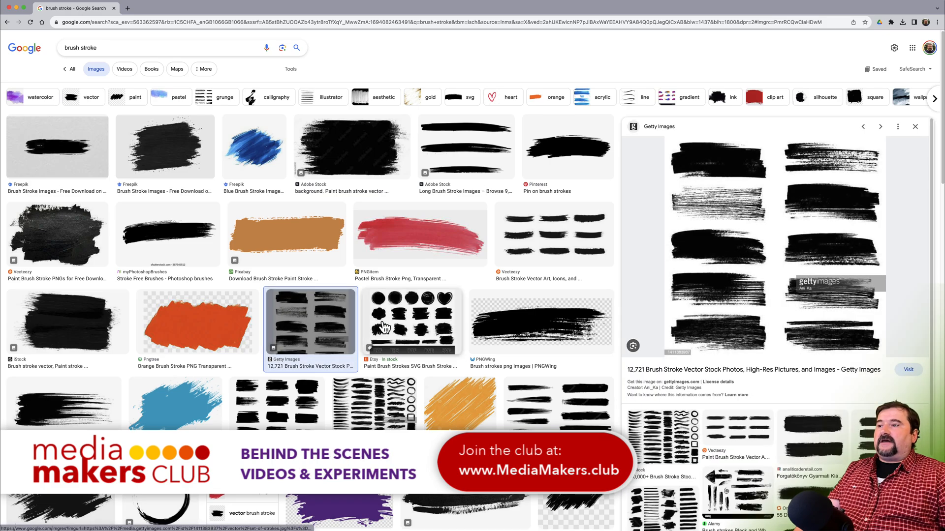
{"action": "left_click", "coordinate": [558, 250]}
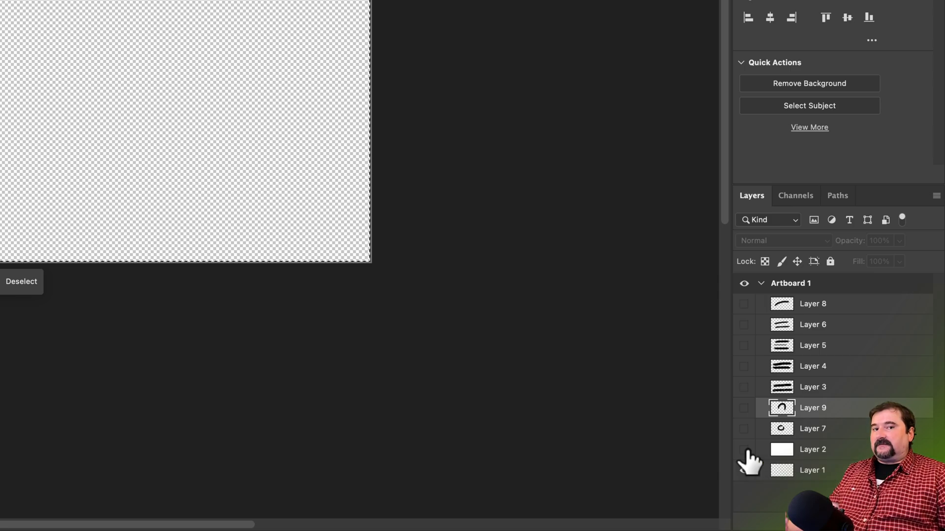
Make the white Layer 2 visible and add a new empty layer for painting.
{"action": "left_click", "coordinate": [743, 450]}
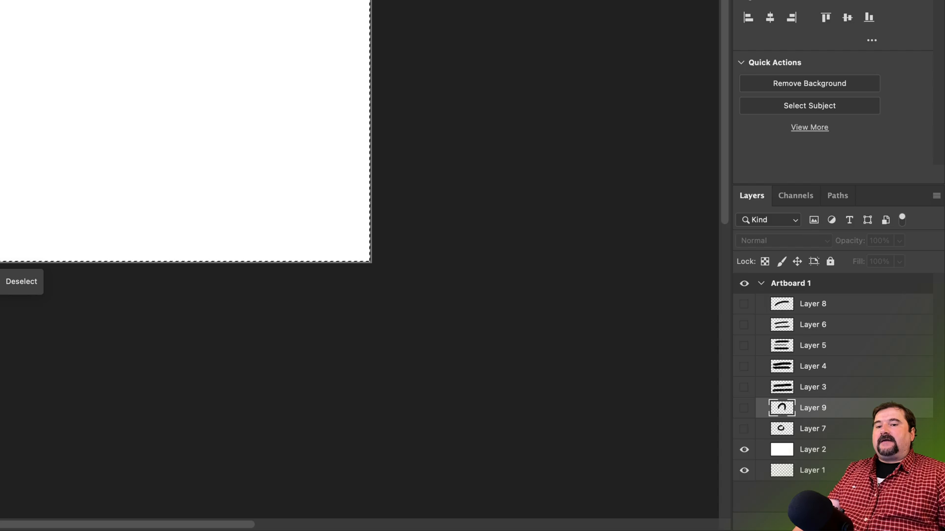
{"action": "left_click", "coordinate": [898, 523]}
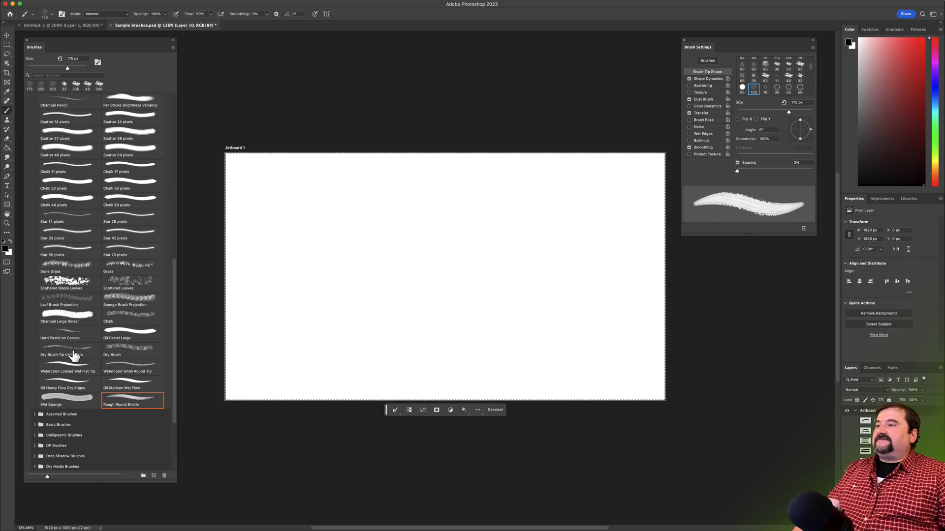
Look up the Legacy Brushes option among the brush library commands.
{"action": "left_click", "coordinate": [154, 288]}
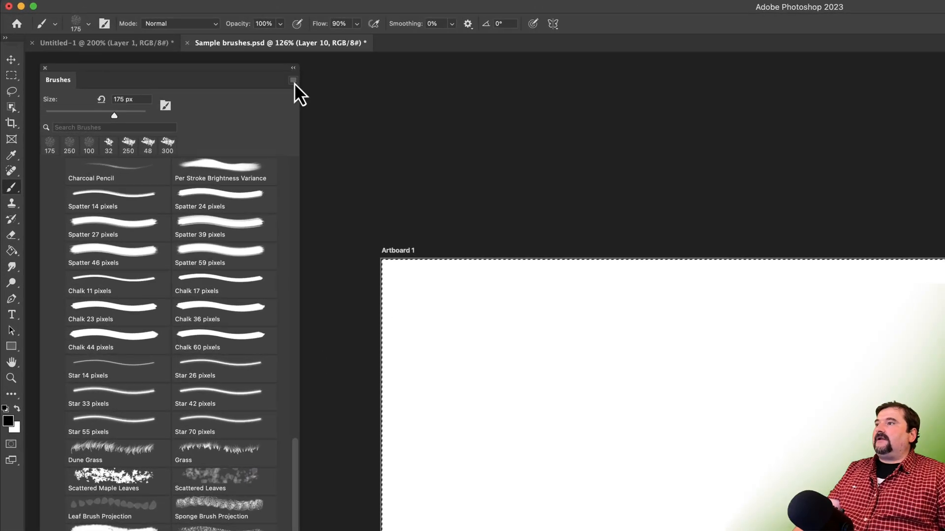
{"action": "left_click", "coordinate": [187, 51]}
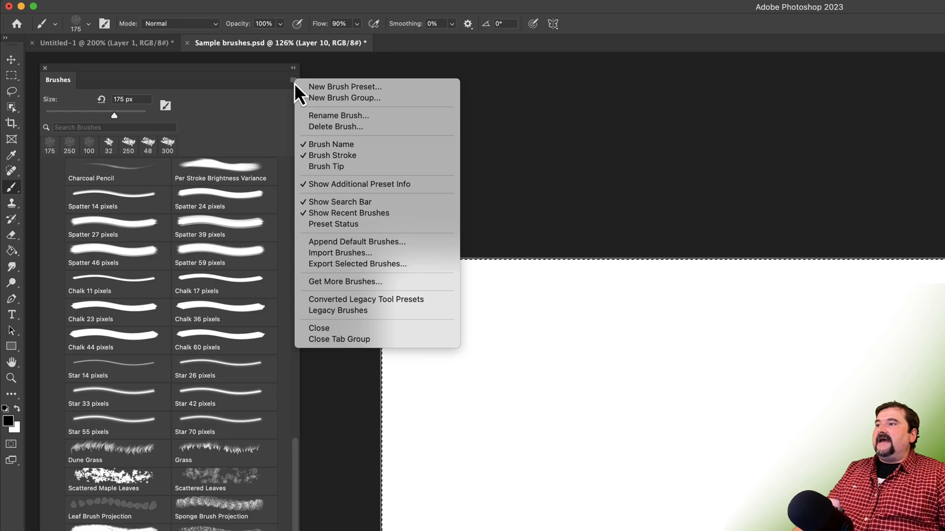
{"action": "left_click", "coordinate": [354, 310]}
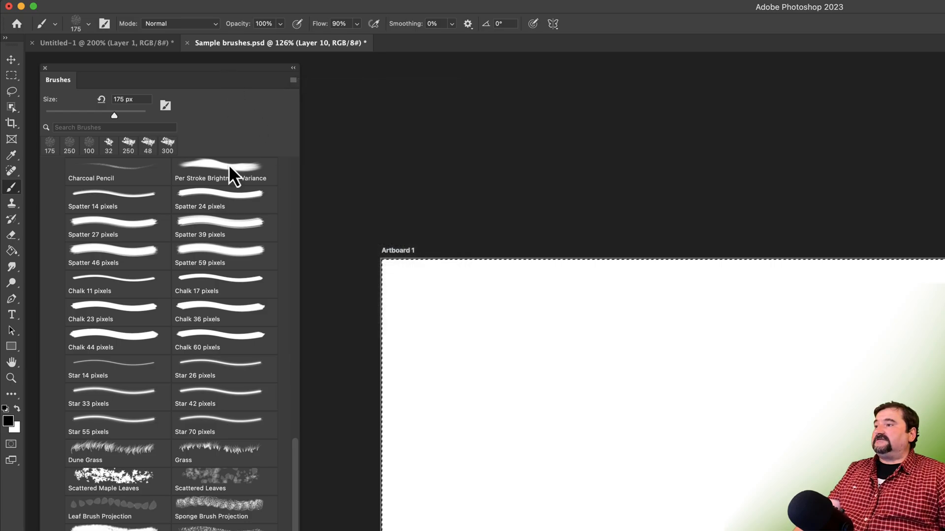
Look through the Default Brushes presets in the Legacy Brushes set and in the brush preset picker.
{"action": "scroll", "coordinate": [179, 502], "scroll_direction": "up", "scroll_amount": 15}
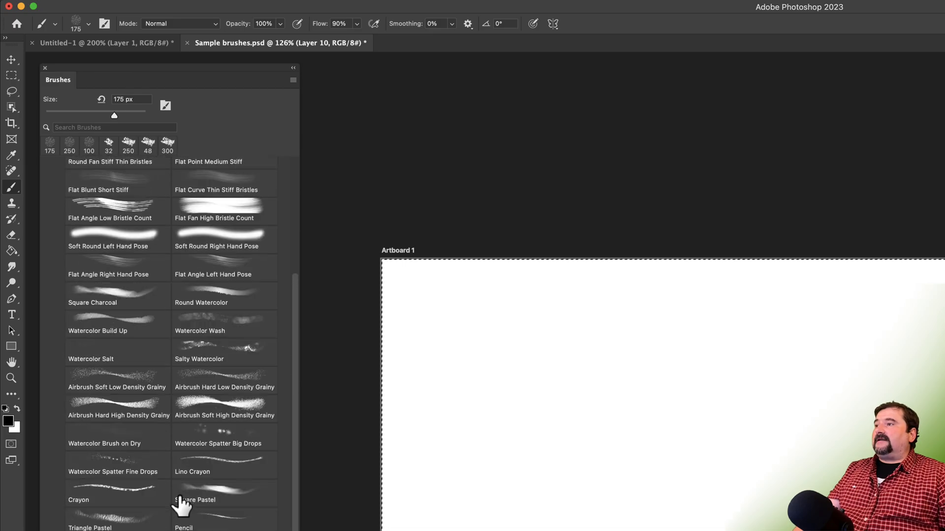
{"action": "scroll", "coordinate": [146, 434], "scroll_direction": "up", "scroll_amount": 5}
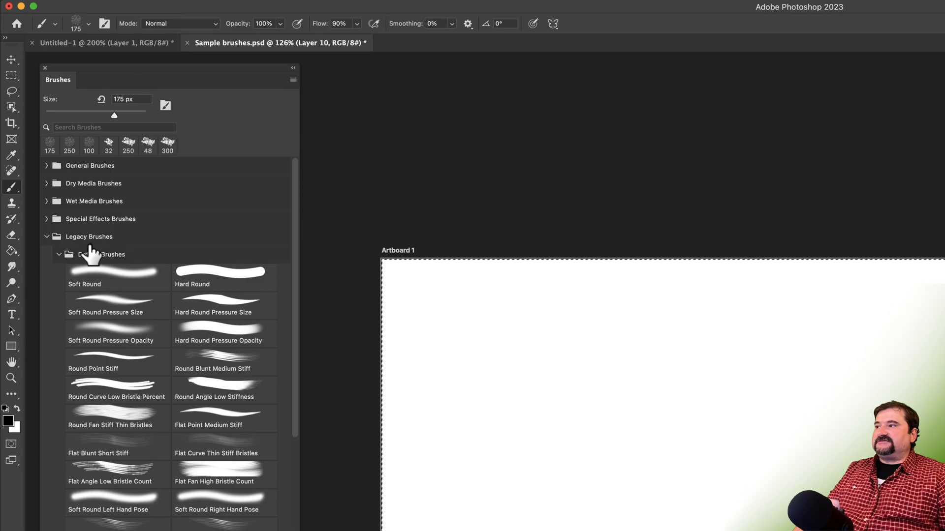
{"action": "scroll", "coordinate": [185, 470], "scroll_direction": "down", "scroll_amount": 3}
{"action": "scroll", "coordinate": [182, 446], "scroll_direction": "down", "scroll_amount": 10}
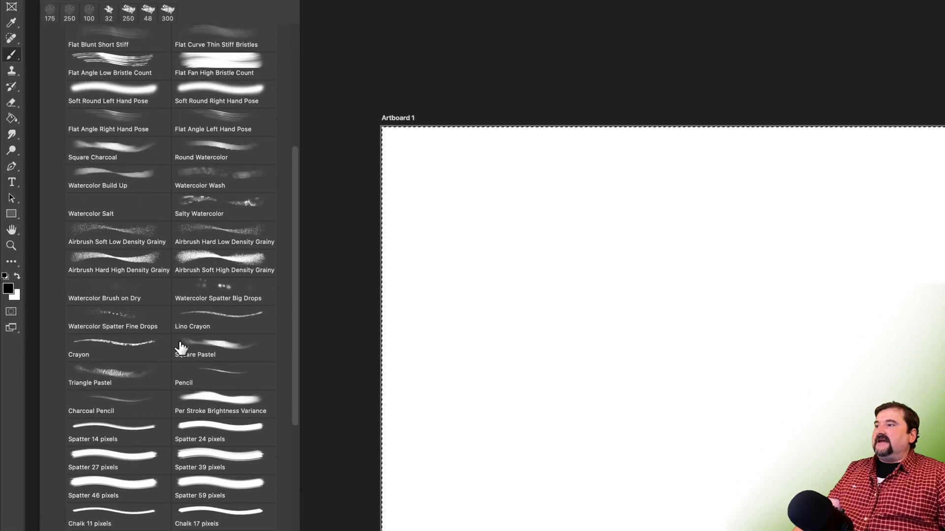
{"action": "scroll", "coordinate": [180, 278], "scroll_direction": "down", "scroll_amount": 4}
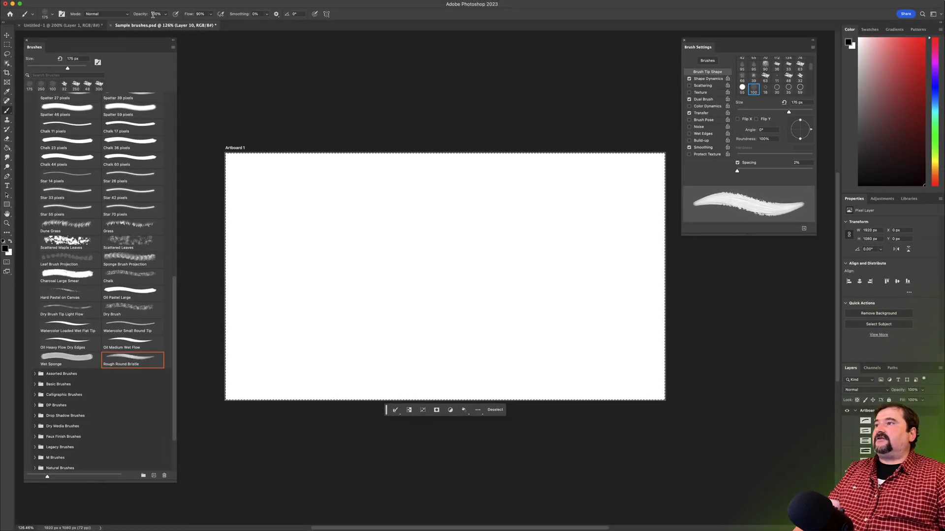
{"action": "left_click", "coordinate": [54, 15]}
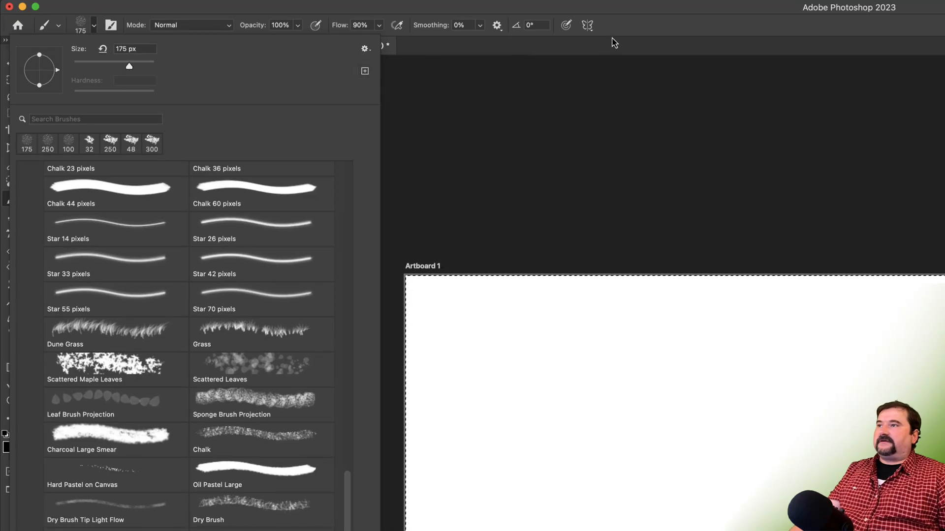
{"action": "left_click", "coordinate": [615, 42]}
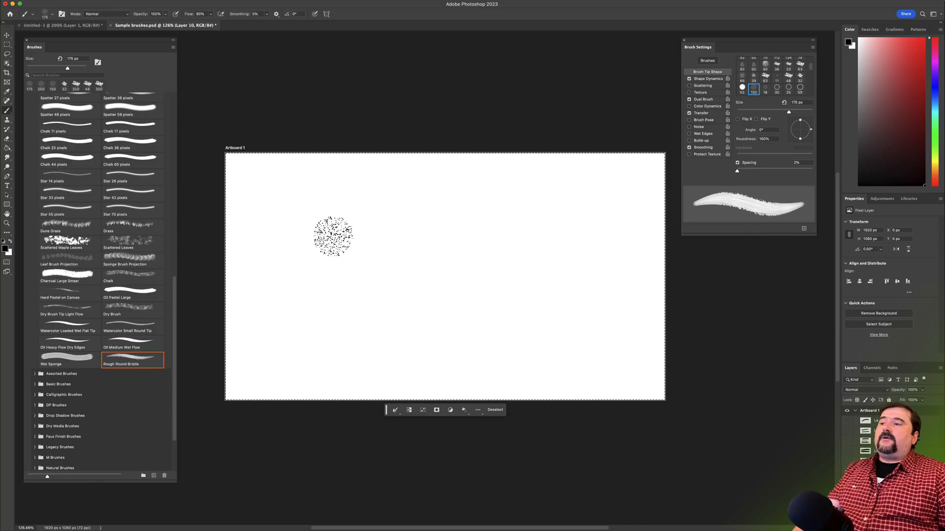
Paint four horizontal black strokes of different lengths with the 175 px Rough Round Bristle brush, passing over each again to darken it.
{"action": "left_click_drag", "start_coordinate": [308, 231], "coordinate": [538, 231]}
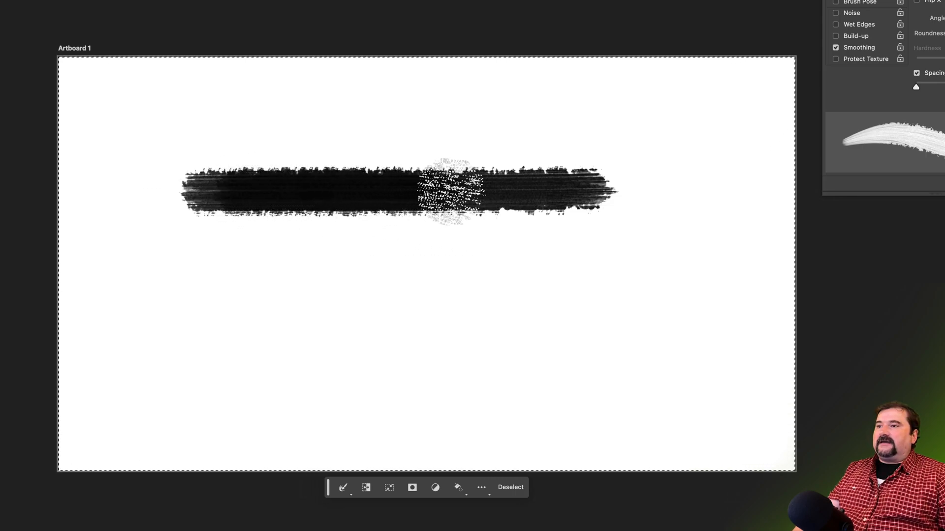
{"action": "left_click_drag", "start_coordinate": [450, 192], "coordinate": [554, 193]}
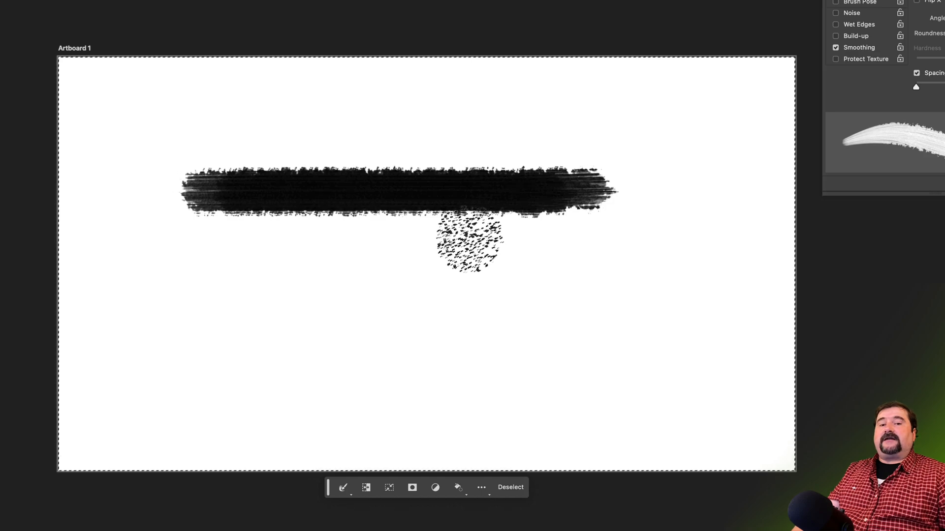
{"action": "left_click_drag", "start_coordinate": [226, 274], "coordinate": [527, 270]}
{"action": "left_click_drag", "start_coordinate": [264, 361], "coordinate": [551, 361]}
{"action": "left_click_drag", "start_coordinate": [312, 111], "coordinate": [489, 109]}
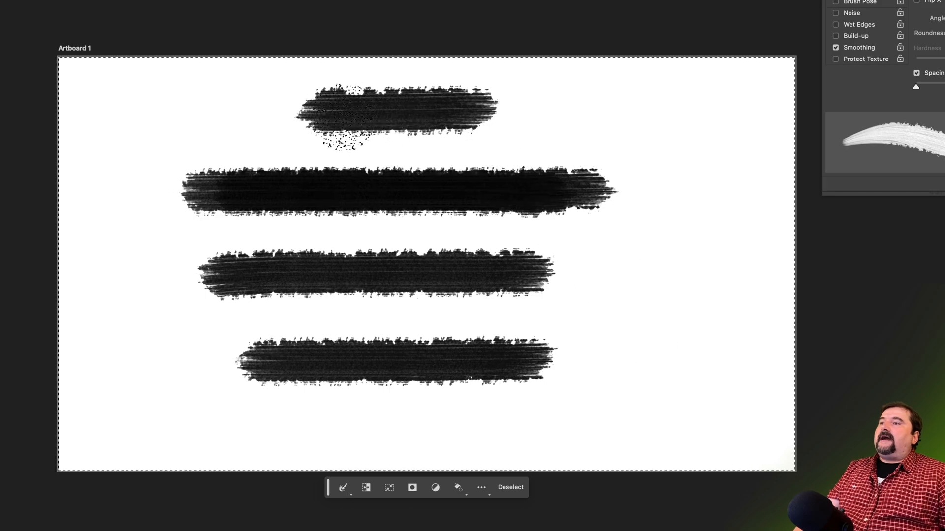
{"action": "mouse_move", "coordinate": [334, 126]}
{"action": "left_mouse_down"}
{"action": "mouse_move", "coordinate": [339, 105]}
{"action": "mouse_move", "coordinate": [358, 116]}
{"action": "mouse_move", "coordinate": [455, 118]}
{"action": "left_mouse_up"}
{"action": "left_click_drag", "start_coordinate": [253, 271], "coordinate": [474, 274]}
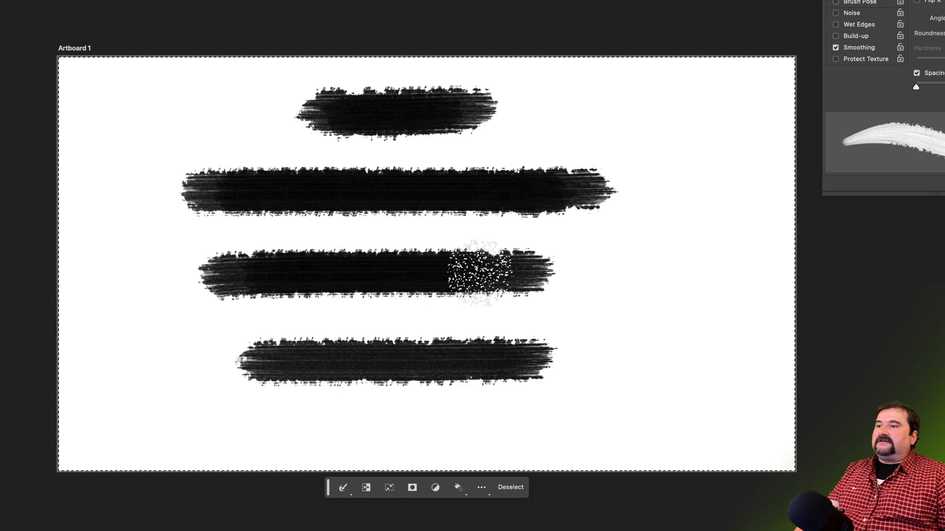
{"action": "left_click_drag", "start_coordinate": [302, 364], "coordinate": [474, 366]}
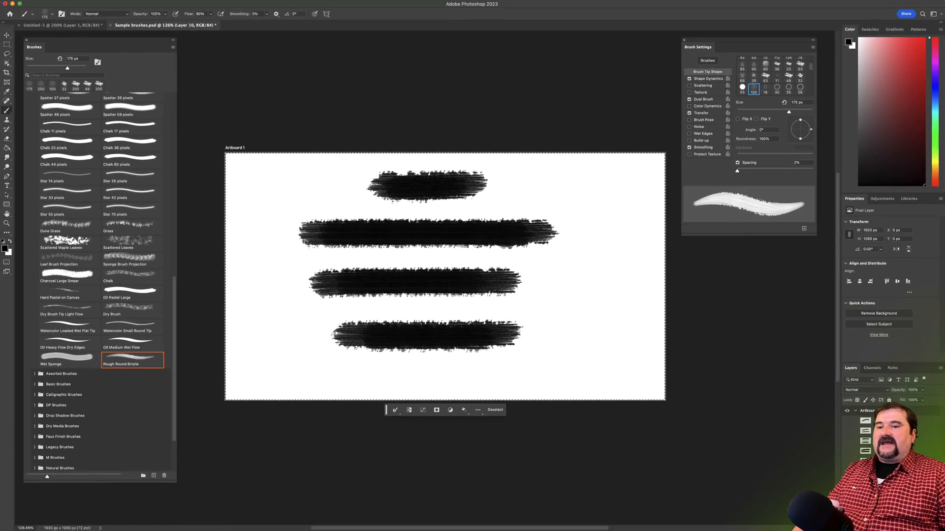
Preview the other sample stroke layers by switching their visibility on and off.
{"action": "key", "text": "Delete"}
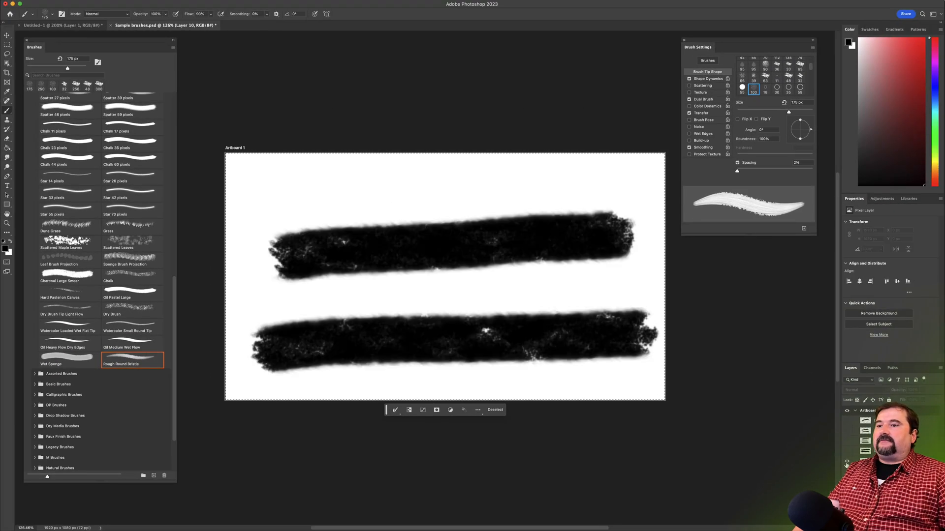
{"action": "left_click", "coordinate": [847, 462]}
{"action": "left_click", "coordinate": [847, 451]}
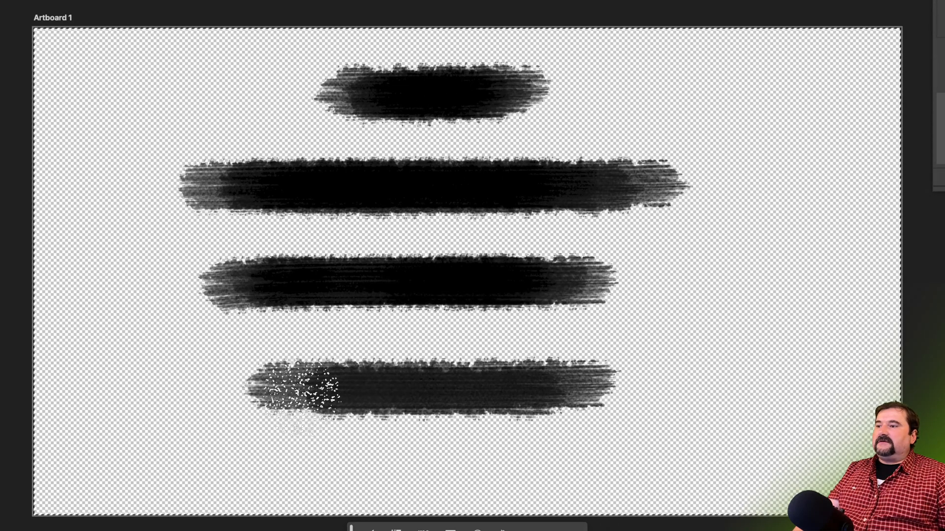
Paint another pass over the lowest stroke on the transparent background to darken it.
{"action": "mouse_move", "coordinate": [426, 394]}
{"action": "left_mouse_down"}
{"action": "mouse_move", "coordinate": [565, 389]}
{"action": "mouse_move", "coordinate": [284, 389]}
{"action": "mouse_move", "coordinate": [460, 389]}
{"action": "left_mouse_up"}
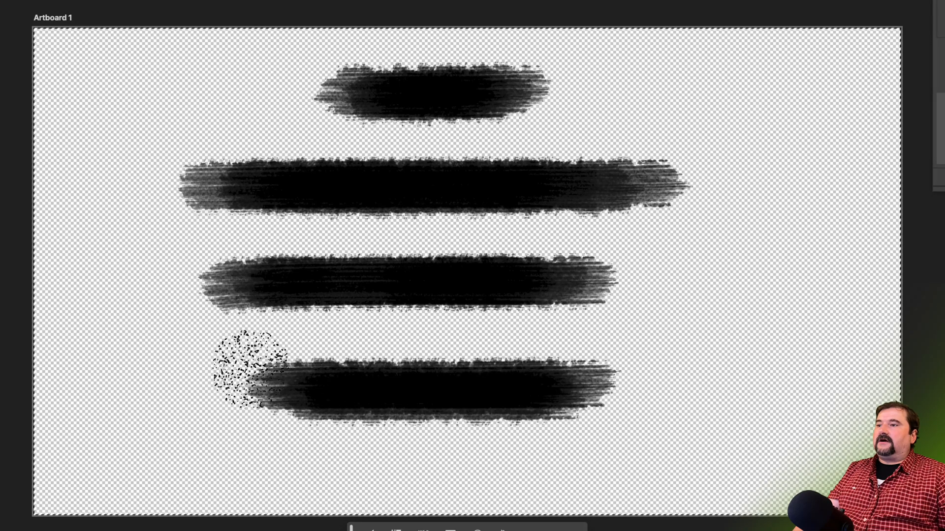
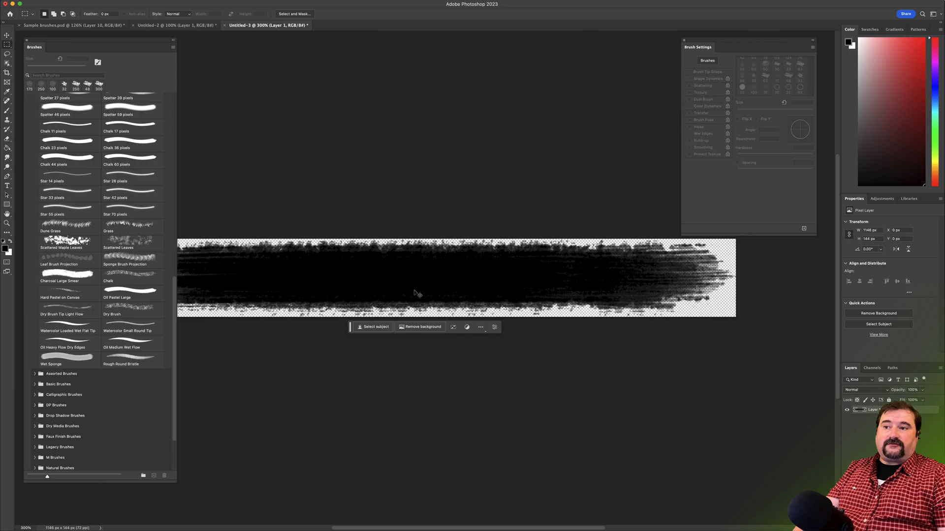
While saving the cropped stroke, create a new folder named Brushes inside the Animated Brush Strokes folder.
{"action": "key", "text": "super+minus"}
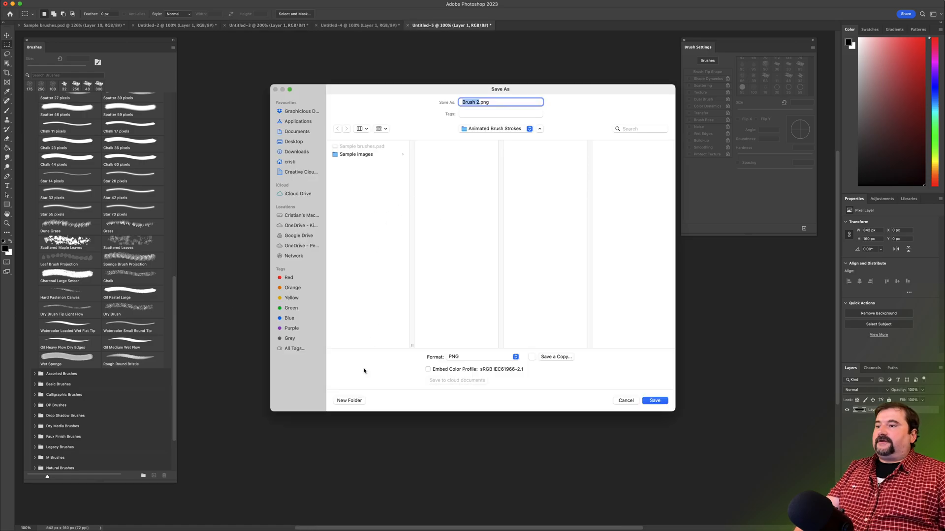
{"action": "left_click", "coordinate": [357, 401]}
{"action": "type", "text": "Brushes"}
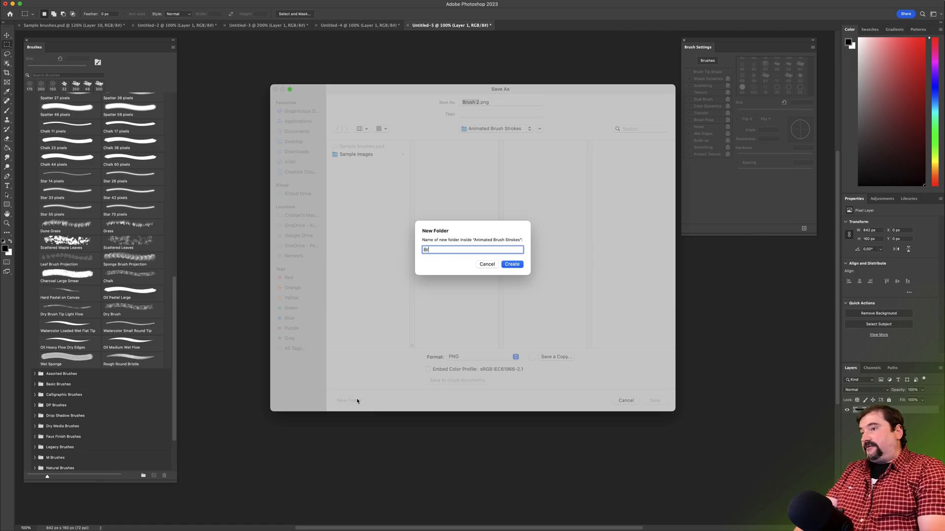
{"action": "key", "text": "Return"}
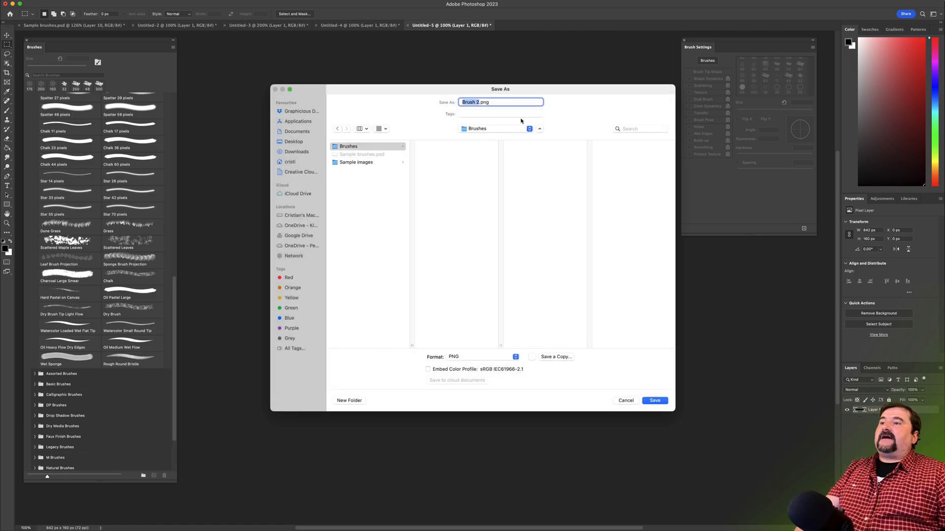
Save the stroke as Brush 2.png in PNG format in the Brushes folder and close its document.
{"action": "left_click_drag", "start_coordinate": [503, 93], "coordinate": [437, 114]}
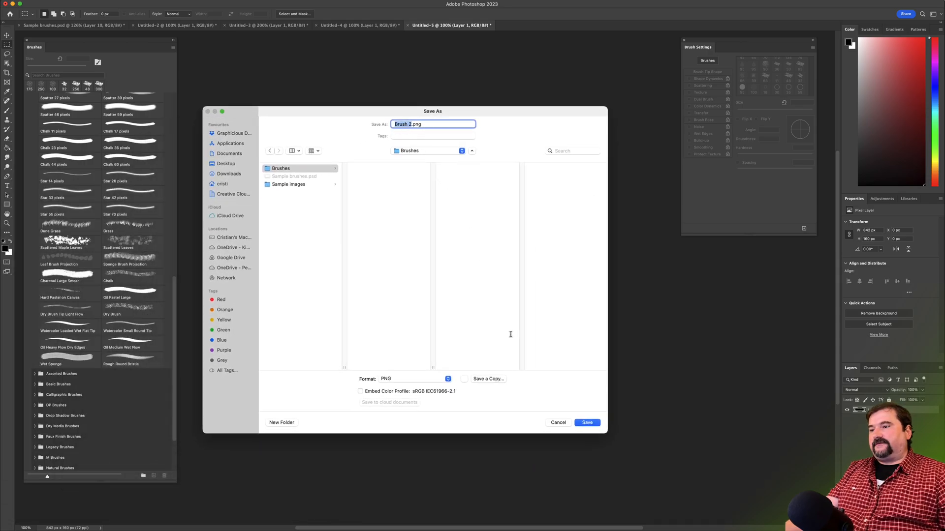
{"action": "left_click", "coordinate": [579, 425]}
{"action": "left_click", "coordinate": [522, 326]}
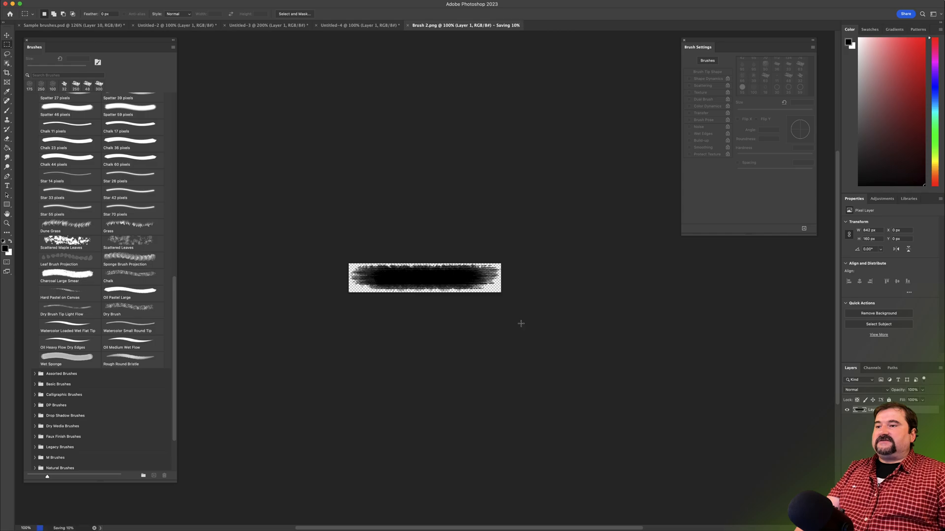
{"action": "left_click", "coordinate": [408, 26]}
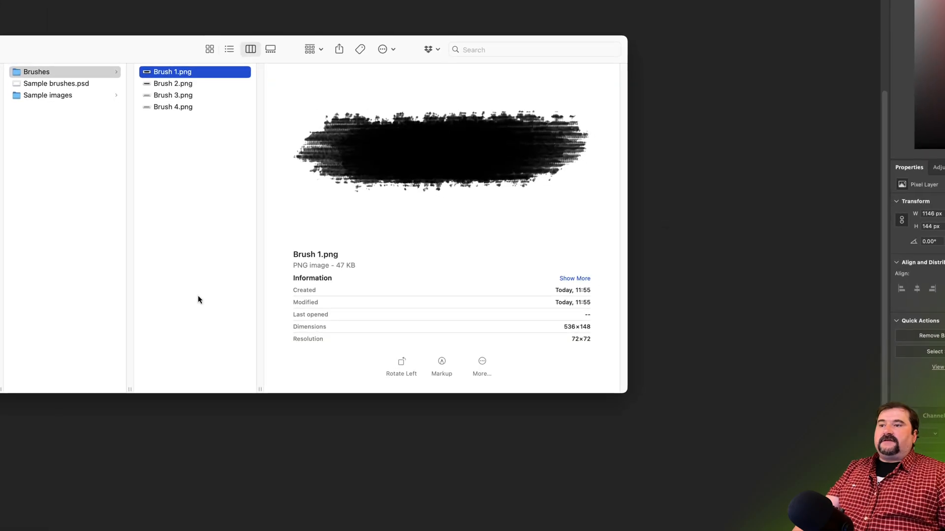
Preview the exported files Brush 2.png, Brush 3.png and Brush 4.png in the Brushes folder.
{"action": "left_click", "coordinate": [185, 85]}
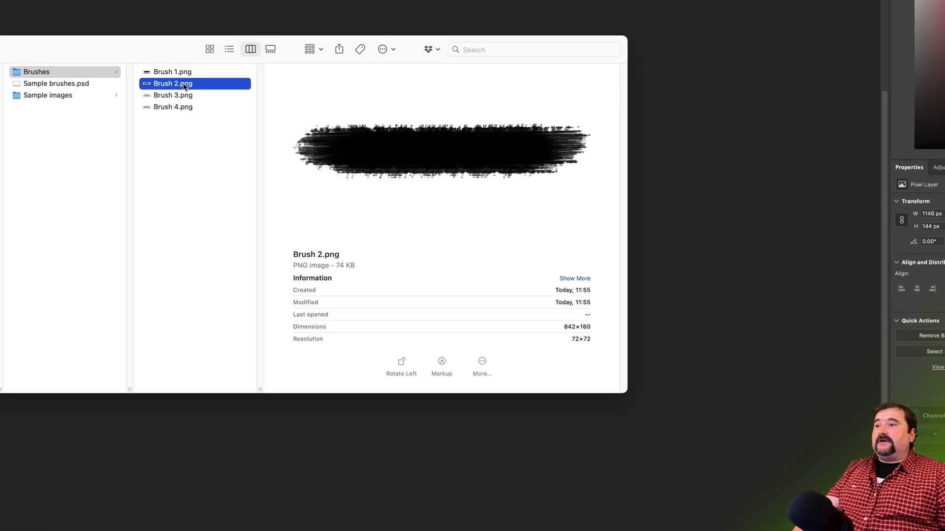
{"action": "left_click", "coordinate": [182, 96]}
{"action": "left_click", "coordinate": [178, 111]}
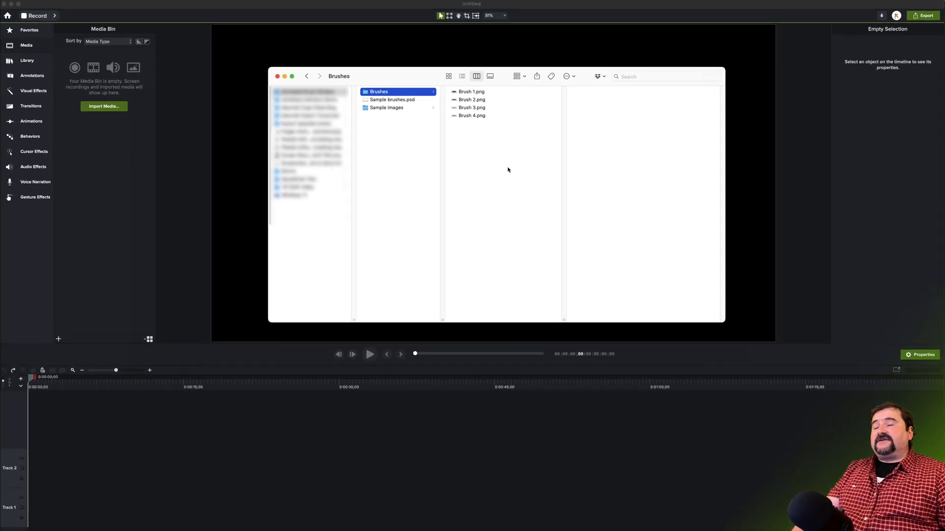
Import Brush 1.png through Brush 4.png from the Brushes folder into Camtasia's media bin.
{"action": "mouse_move", "coordinate": [508, 170]}
{"action": "left_mouse_down"}
{"action": "mouse_move", "coordinate": [472, 89]}
{"action": "mouse_move", "coordinate": [445, 119]}
{"action": "mouse_move", "coordinate": [113, 176]}
{"action": "left_mouse_up"}
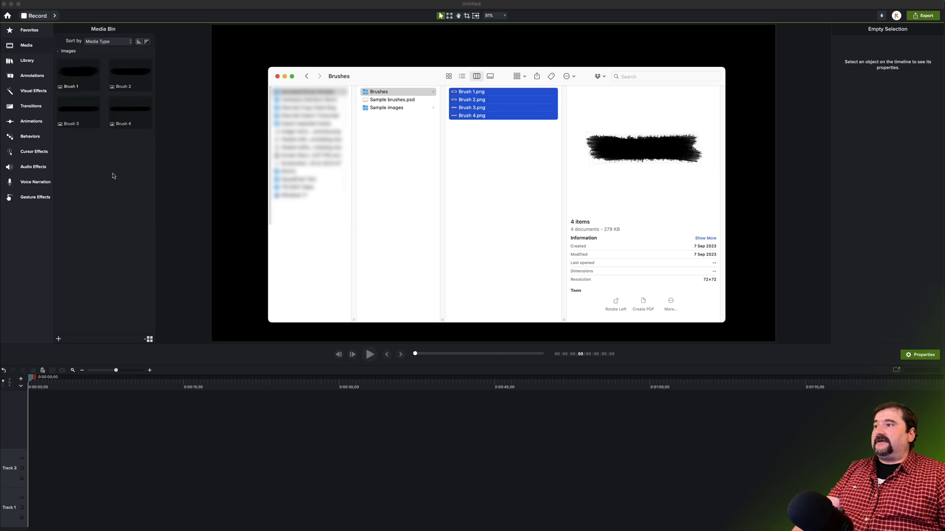
{"action": "left_click", "coordinate": [113, 176]}
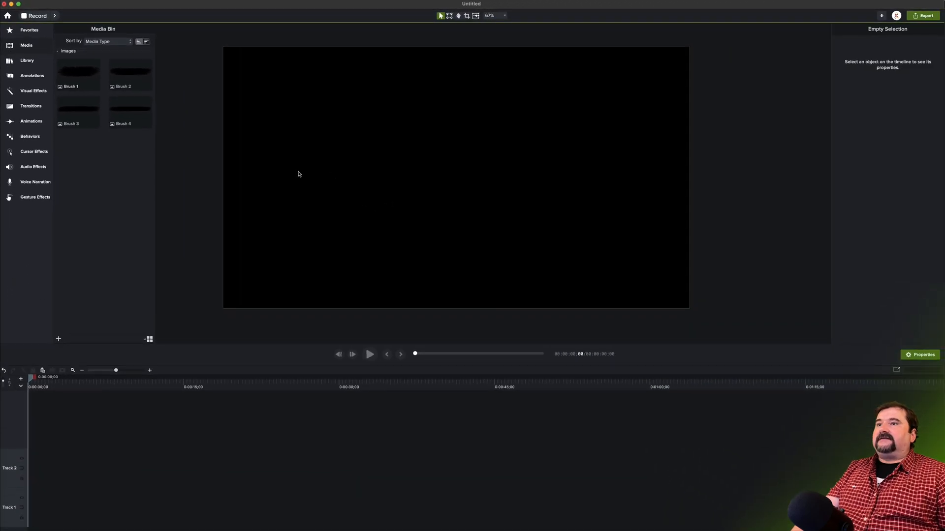
Place the Brush 1 image near the centre of the canvas.
{"action": "left_click_drag", "start_coordinate": [341, 191], "coordinate": [350, 182]}
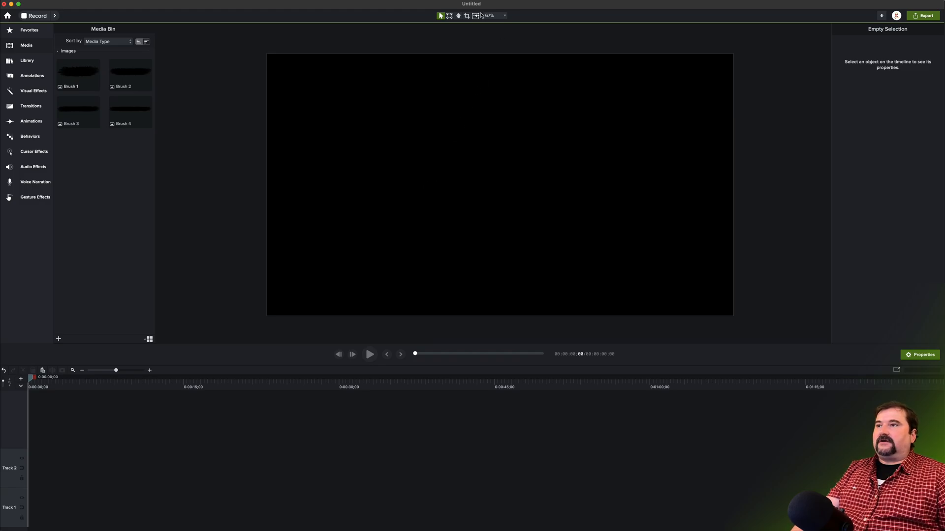
{"action": "left_click_drag", "start_coordinate": [83, 80], "coordinate": [503, 194]}
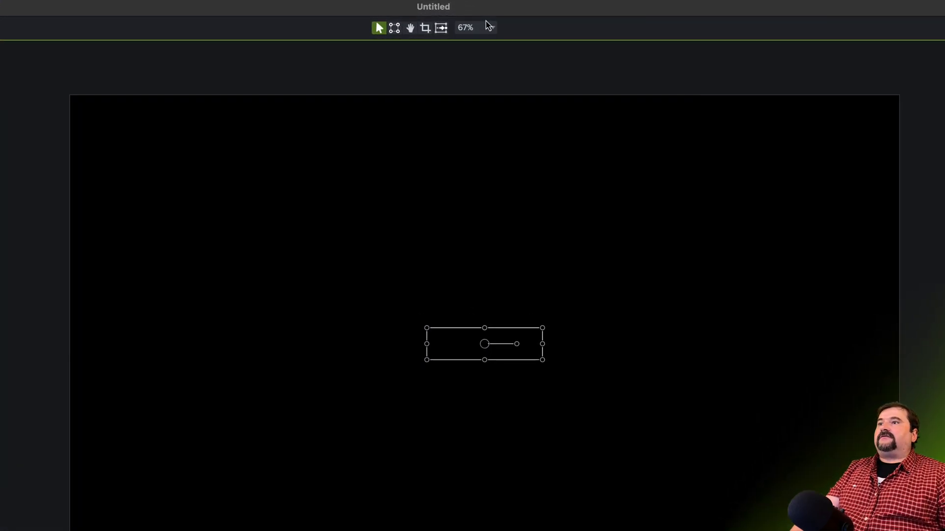
Change the project's canvas colour from black to light grey, keeping the 4K UHD dimensions, and apply the settings.
{"action": "left_click", "coordinate": [499, 15]}
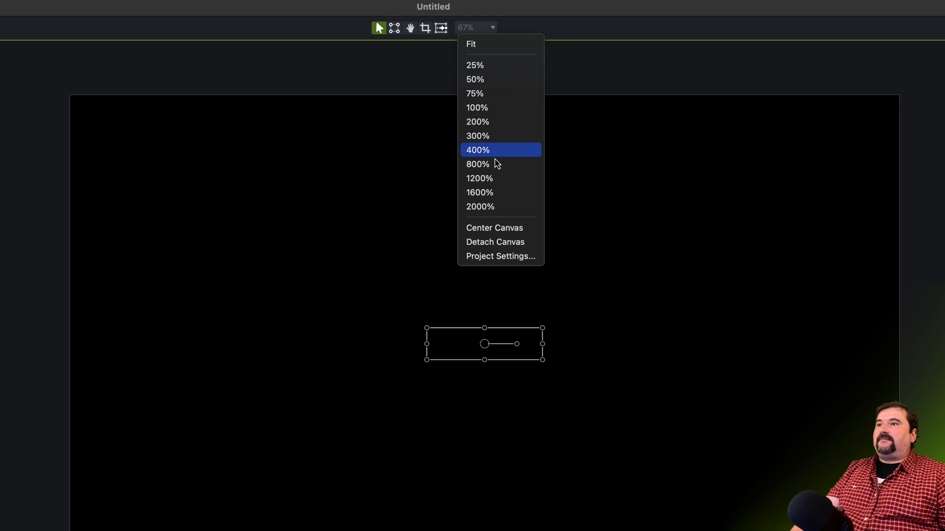
{"action": "left_click", "coordinate": [496, 257]}
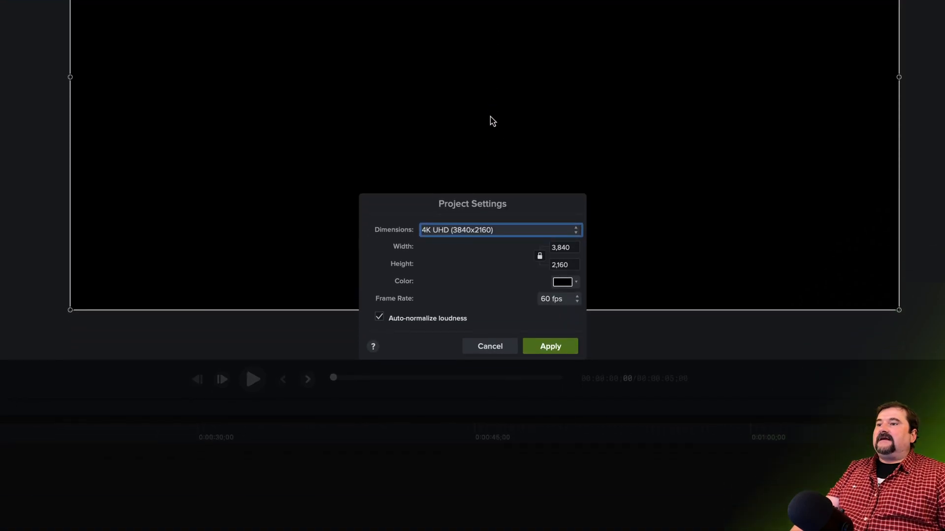
{"action": "left_click", "coordinate": [562, 282]}
{"action": "left_click", "coordinate": [510, 332]}
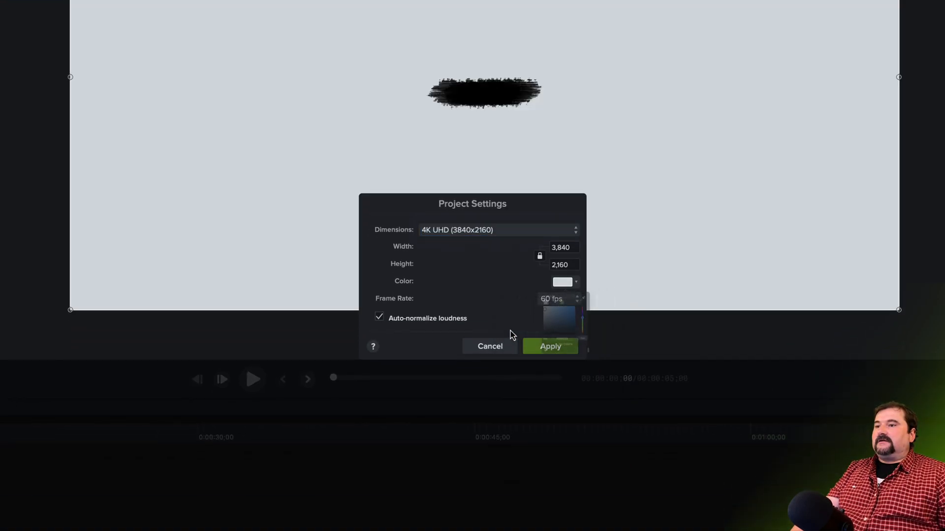
{"action": "left_click", "coordinate": [541, 349]}
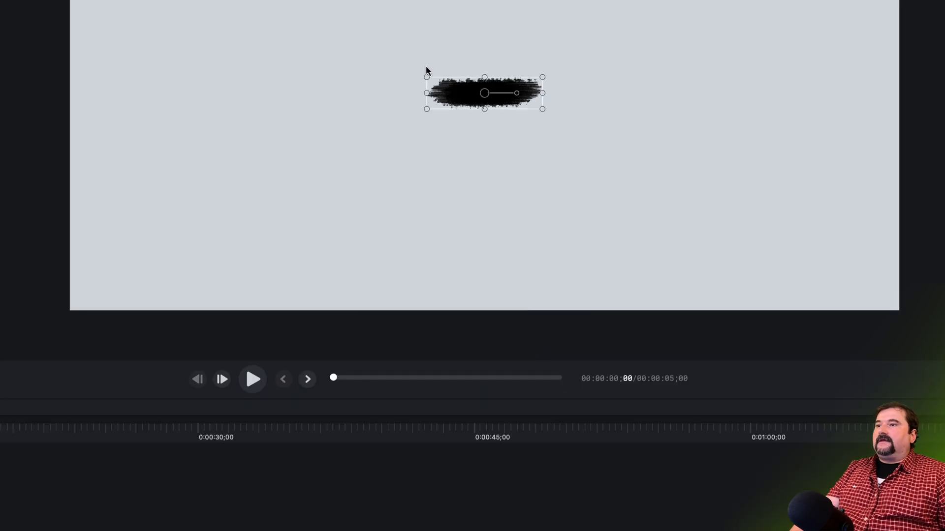
Resize the Brush 1 image freehand and centre it on the canvas at position 0, 0.
{"action": "left_click_drag", "start_coordinate": [426, 77], "coordinate": [323, 49]}
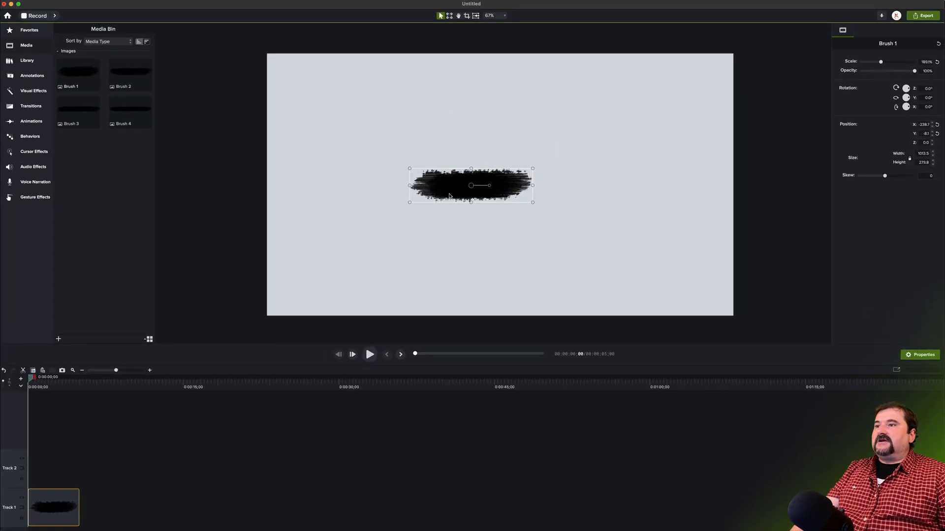
{"action": "left_click_drag", "start_coordinate": [449, 196], "coordinate": [480, 196]}
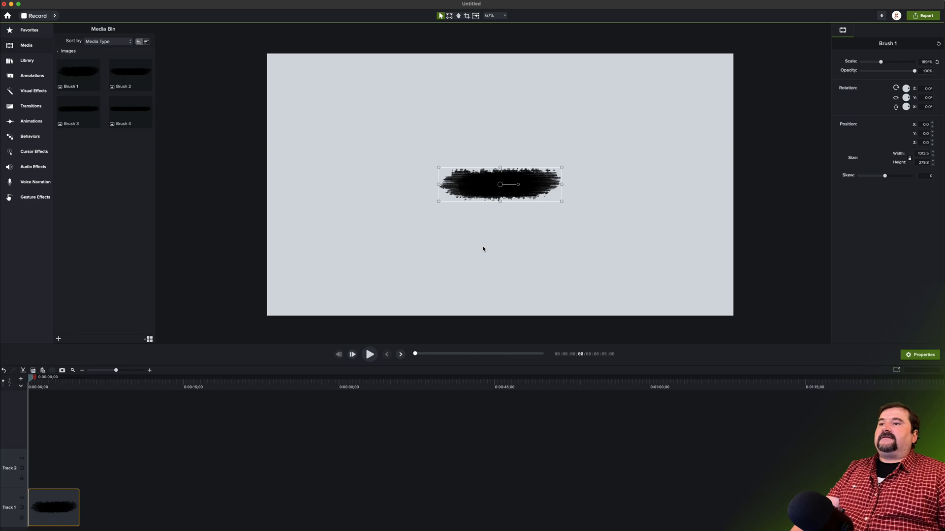
{"action": "mouse_move", "coordinate": [439, 168]}
{"action": "left_mouse_down"}
{"action": "mouse_move", "coordinate": [402, 165]}
{"action": "mouse_move", "coordinate": [453, 176]}
{"action": "left_mouse_up"}
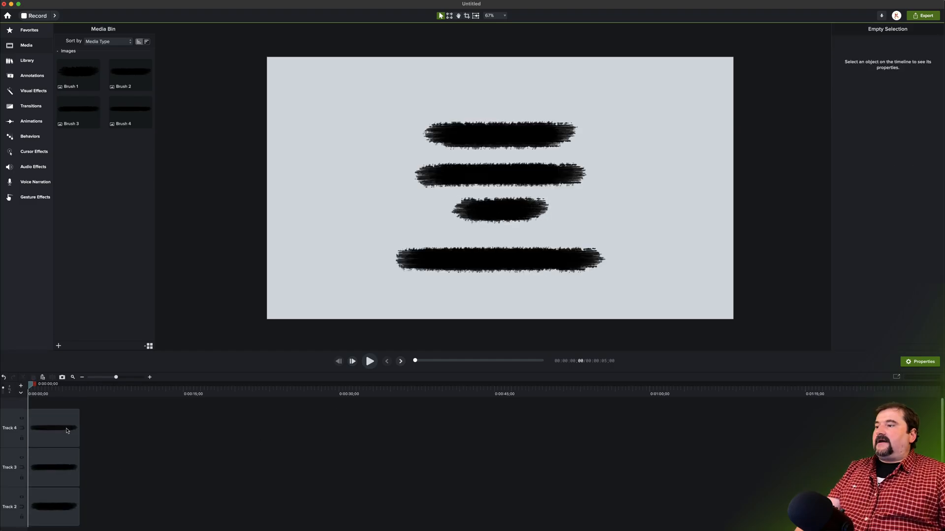
Delete the other three brush clips, keeping only Brush 4, and centre Brush 4 on the canvas at position 0, 0.
{"action": "left_click", "coordinate": [64, 429]}
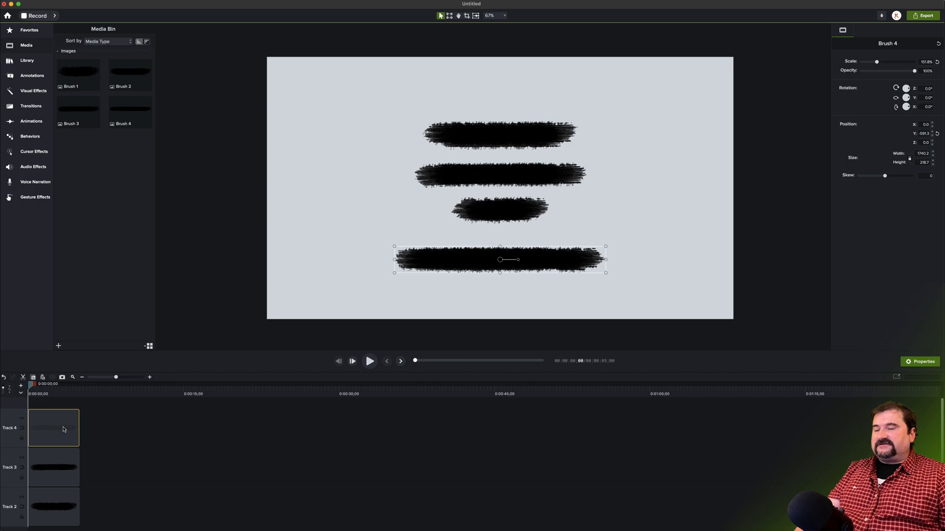
{"action": "scroll", "coordinate": [103, 459], "scroll_direction": "down", "scroll_amount": 2}
{"action": "left_click_drag", "start_coordinate": [103, 460], "coordinate": [63, 521]}
{"action": "key", "text": "Delete"}
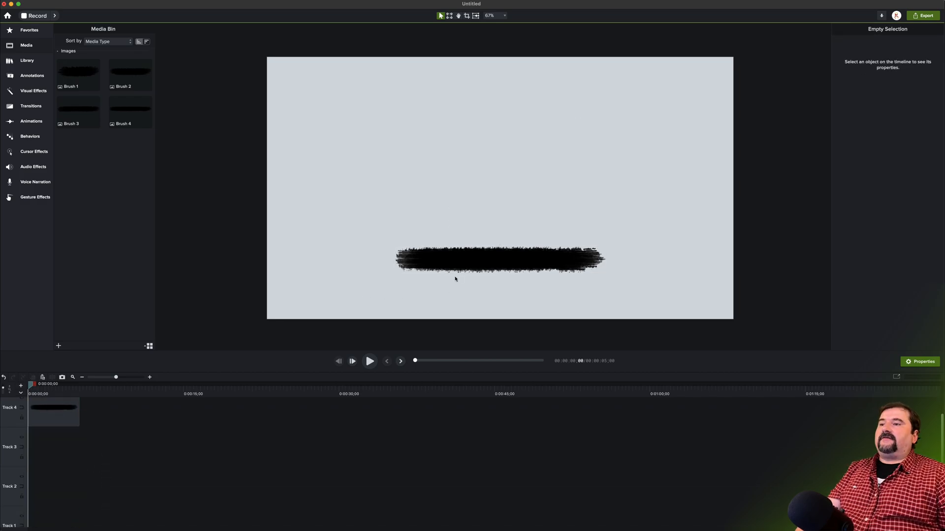
{"action": "left_click_drag", "start_coordinate": [456, 279], "coordinate": [460, 202]}
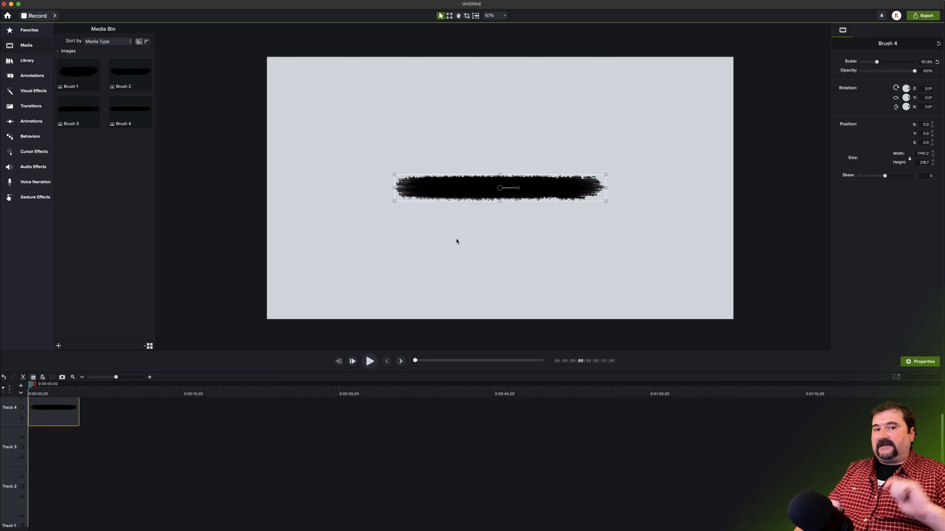
{"action": "left_click", "coordinate": [247, 202]}
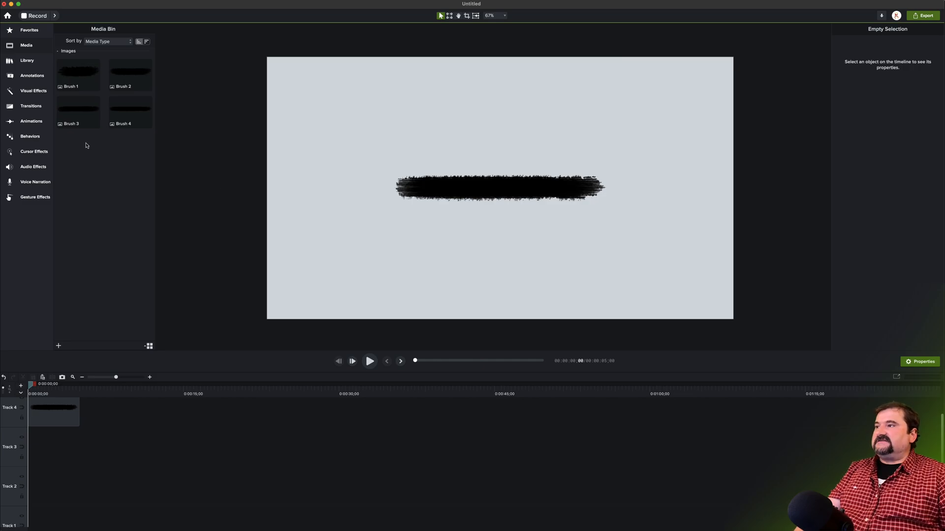
Search the transitions for "wipe" and apply Gradient Wipe to both ends of the Brush 4 clip.
{"action": "left_click", "coordinate": [37, 113]}
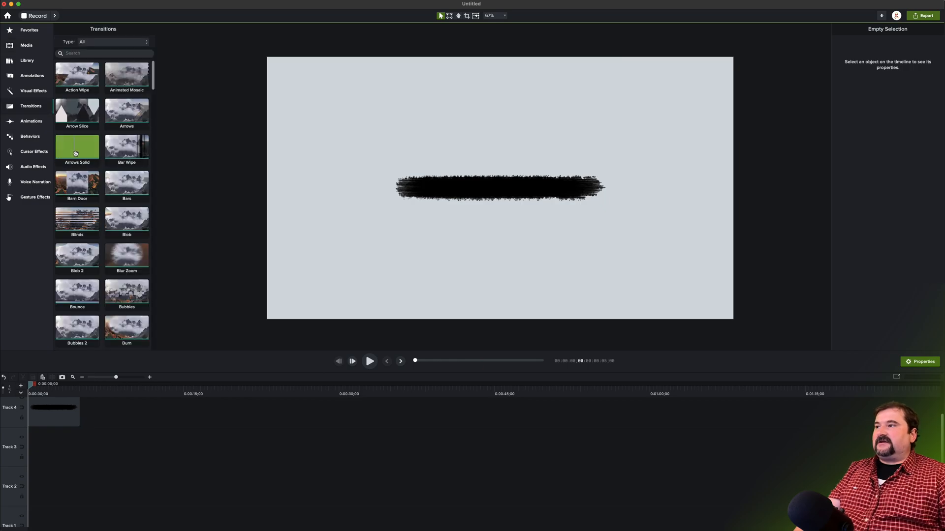
{"action": "left_click", "coordinate": [88, 54]}
{"action": "type", "text": "wipe"}
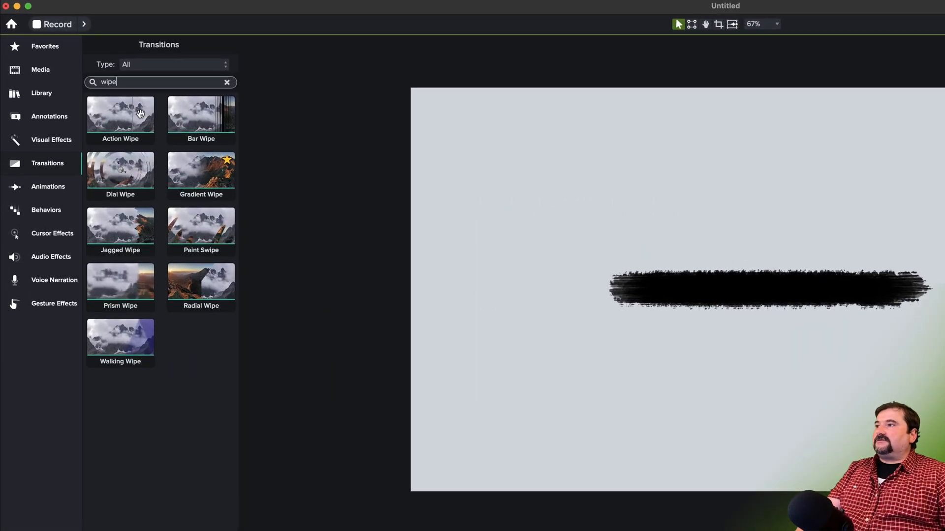
{"action": "left_click", "coordinate": [197, 172]}
{"action": "left_click_drag", "start_coordinate": [197, 171], "coordinate": [92, 530]}
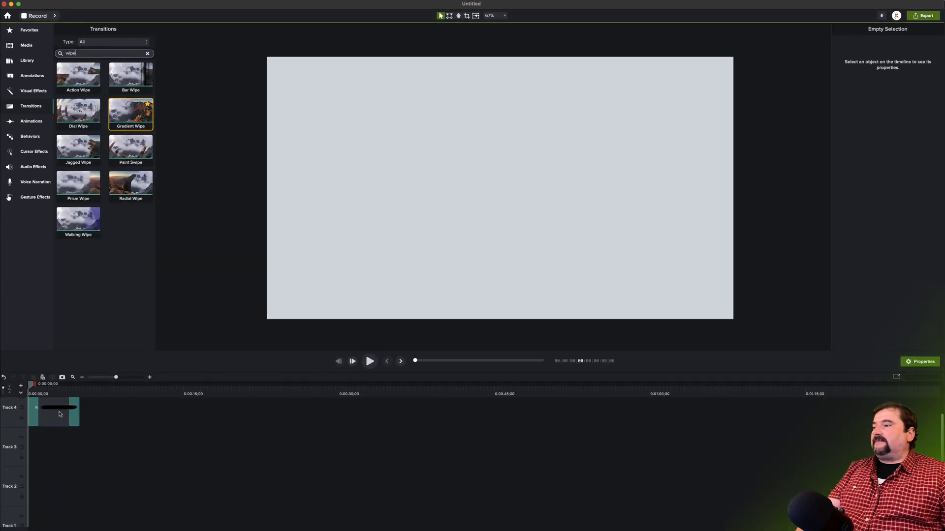
Remove all empty tracks from the timeline and scrub through the Gradient Wipe at the start of the Brush 4 clip.
{"action": "right_click", "coordinate": [10, 463]}
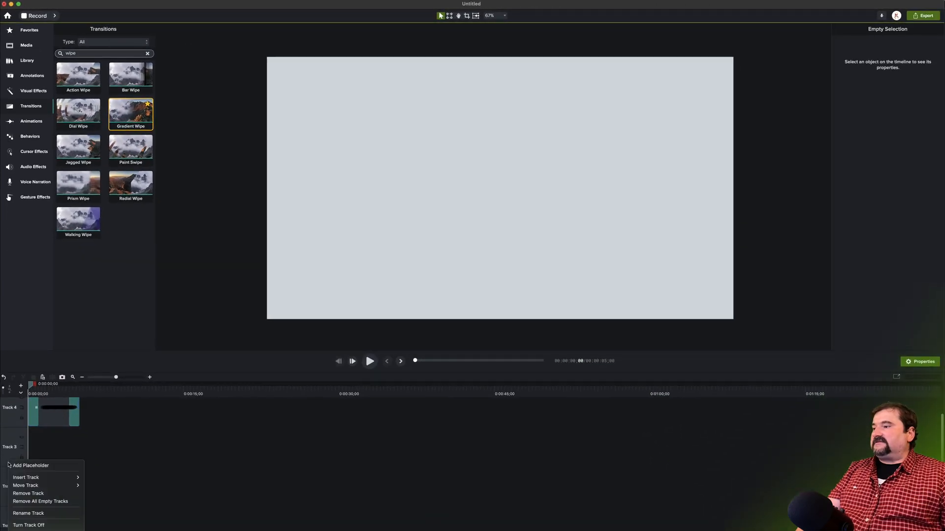
{"action": "left_click", "coordinate": [43, 502]}
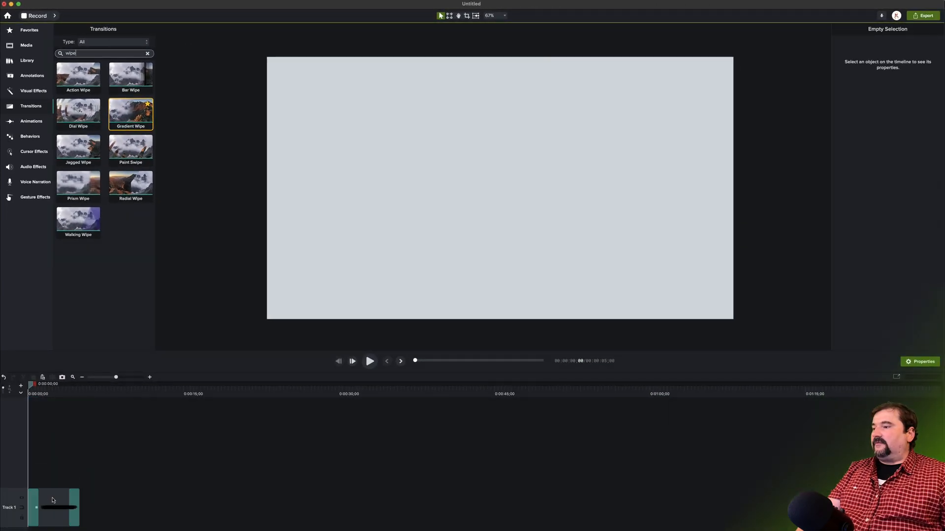
{"action": "left_click_drag", "start_coordinate": [30, 388], "coordinate": [39, 393]}
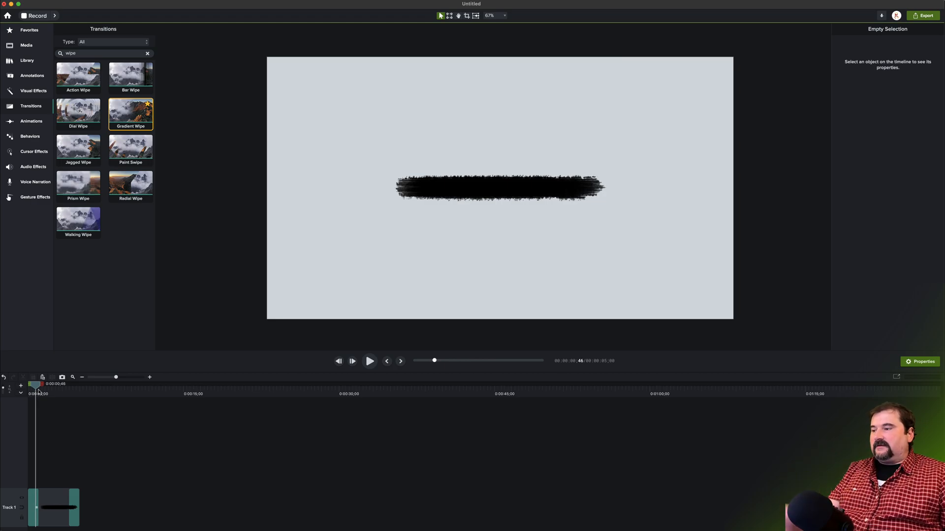
Delete the Gradient Wipe transitions from the start and end of the Brush 4 clip.
{"action": "left_click", "coordinate": [34, 503]}
{"action": "key", "text": "Delete"}
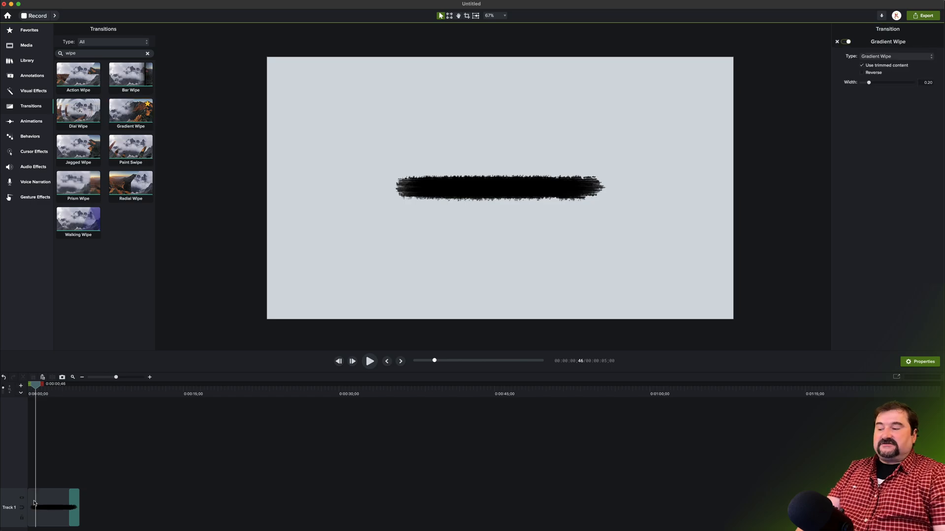
{"action": "left_click", "coordinate": [78, 507]}
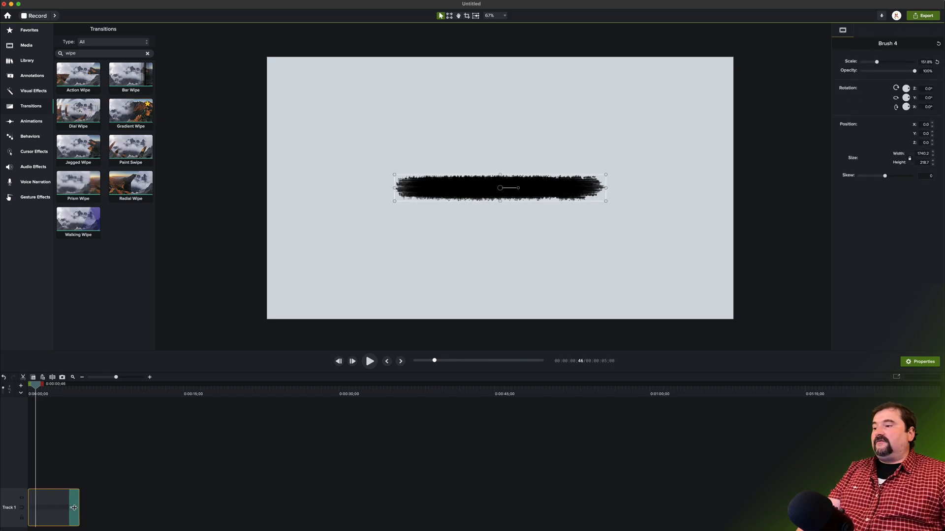
{"action": "key", "text": "Delete"}
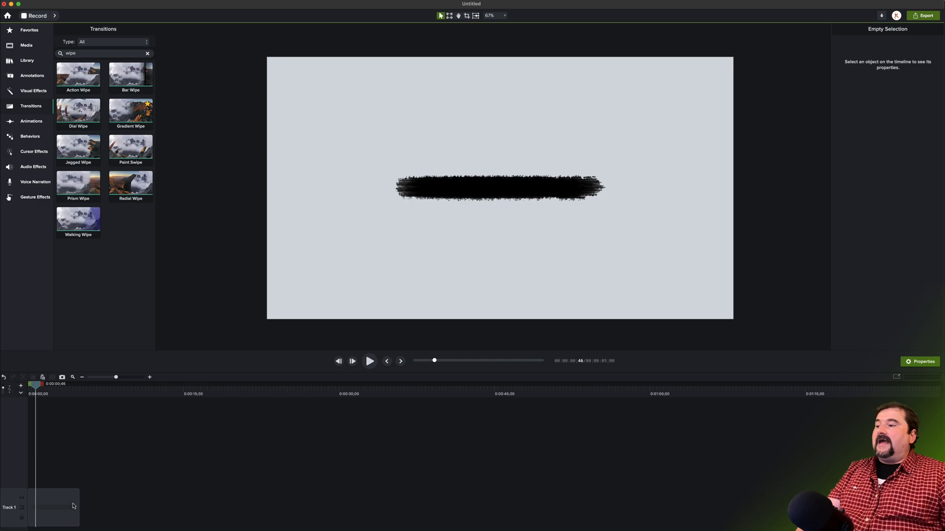
Extend the Brush 4 clip on Track 1 so that it ends at about 0:00:07;36.
{"action": "left_click", "coordinate": [71, 507]}
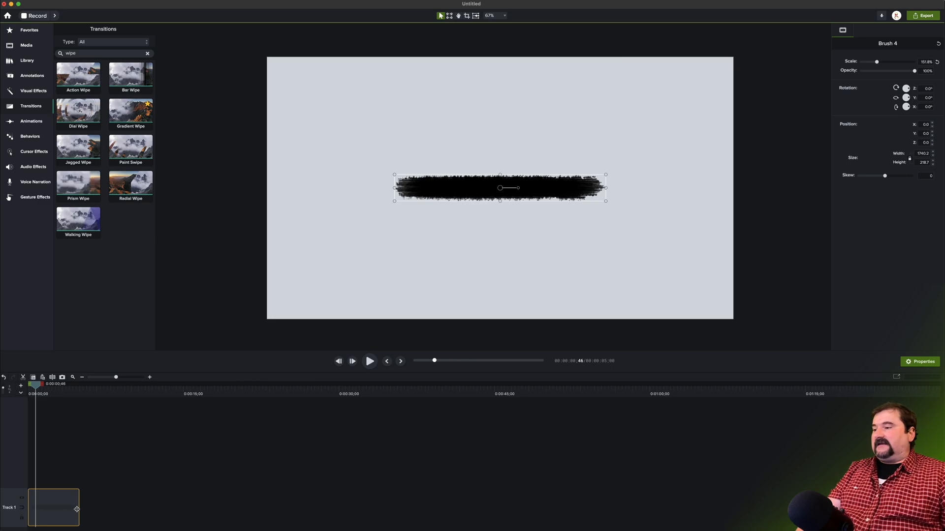
{"action": "left_click_drag", "start_coordinate": [77, 509], "coordinate": [103, 510]}
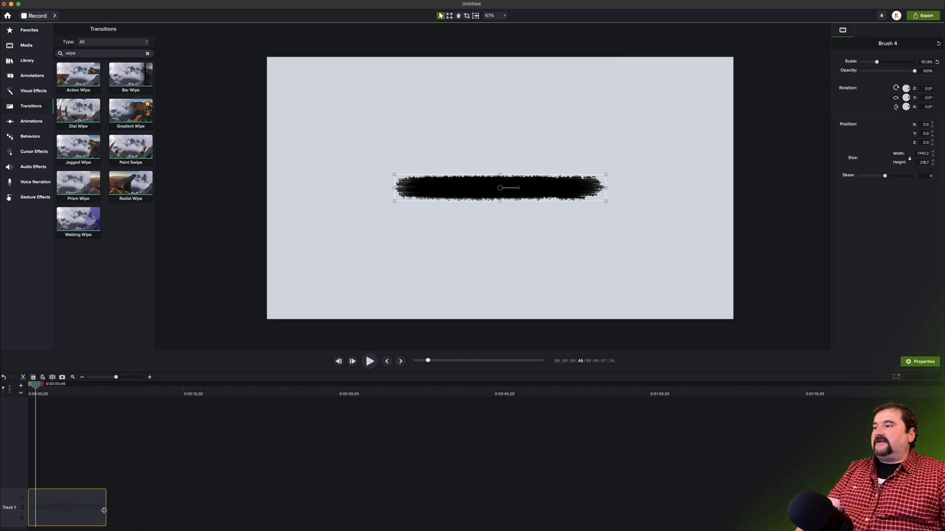
{"action": "scroll", "coordinate": [47, 466], "scroll_direction": "up", "scroll_amount": 5}
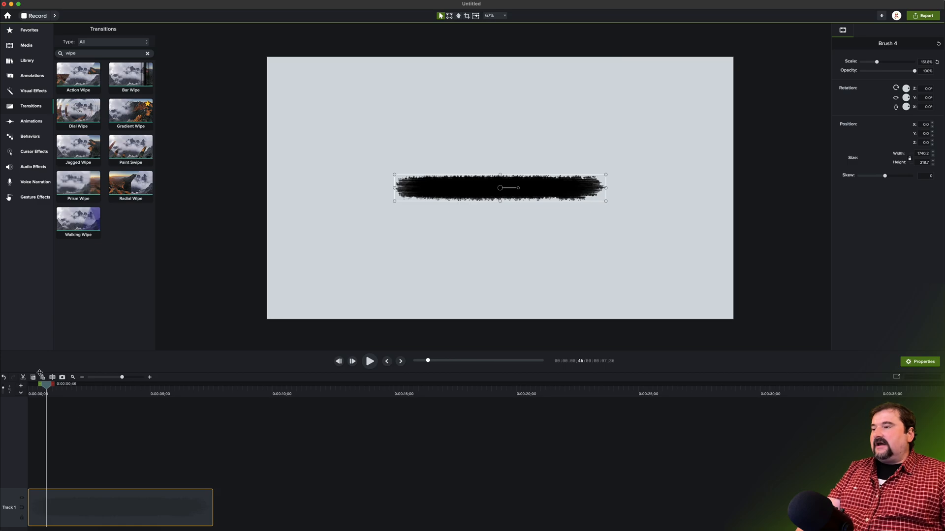
{"action": "mouse_move", "coordinate": [47, 386]}
{"action": "left_mouse_down"}
{"action": "mouse_move", "coordinate": [32, 387]}
{"action": "mouse_move", "coordinate": [47, 394]}
{"action": "left_mouse_up"}
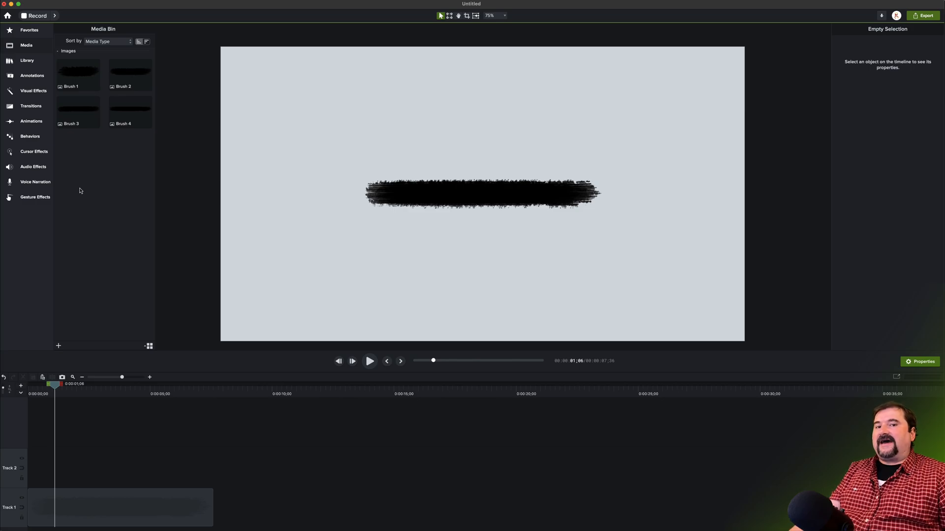
Cover the brush stroke with a white rectangle shape of about 1855 × 334 and apply Corner Rounding with a radius of about 167.
{"action": "left_click", "coordinate": [32, 76]}
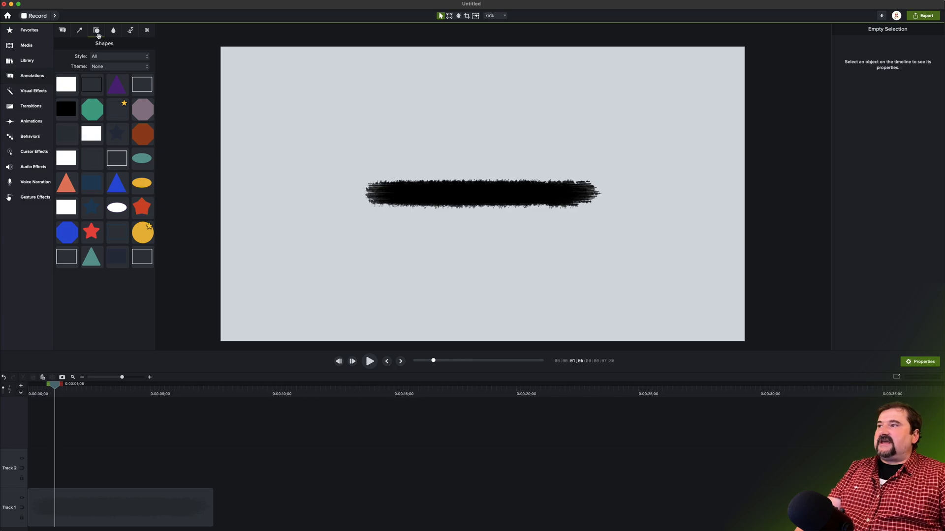
{"action": "mouse_move", "coordinate": [74, 95]}
{"action": "left_mouse_down"}
{"action": "mouse_move", "coordinate": [370, 184]}
{"action": "mouse_move", "coordinate": [414, 213]}
{"action": "mouse_move", "coordinate": [608, 217]}
{"action": "left_mouse_up"}
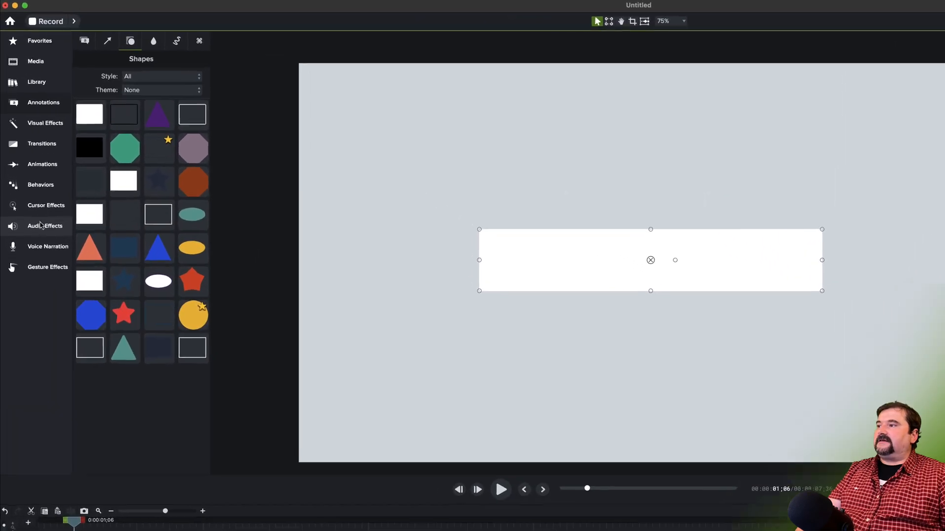
{"action": "left_click", "coordinate": [45, 127]}
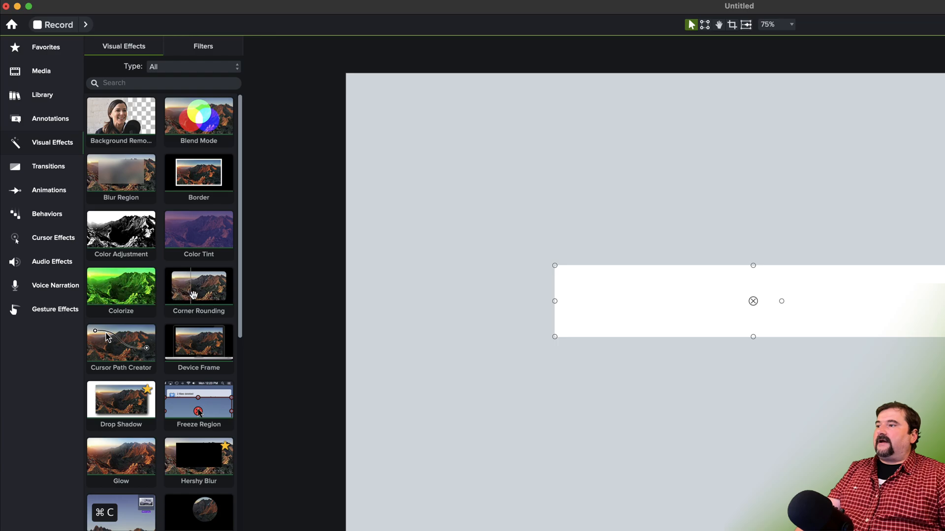
{"action": "left_click_drag", "start_coordinate": [193, 294], "coordinate": [203, 430]}
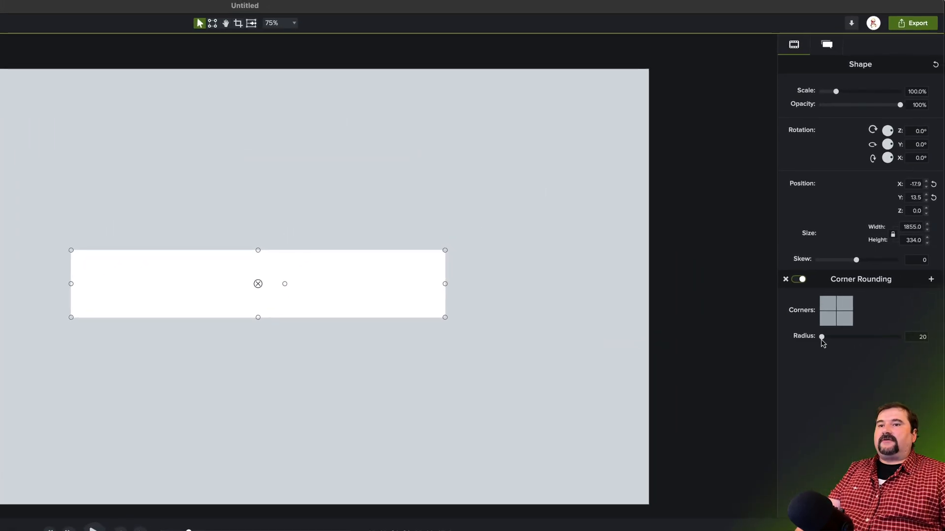
{"action": "left_click_drag", "start_coordinate": [821, 339], "coordinate": [833, 341]}
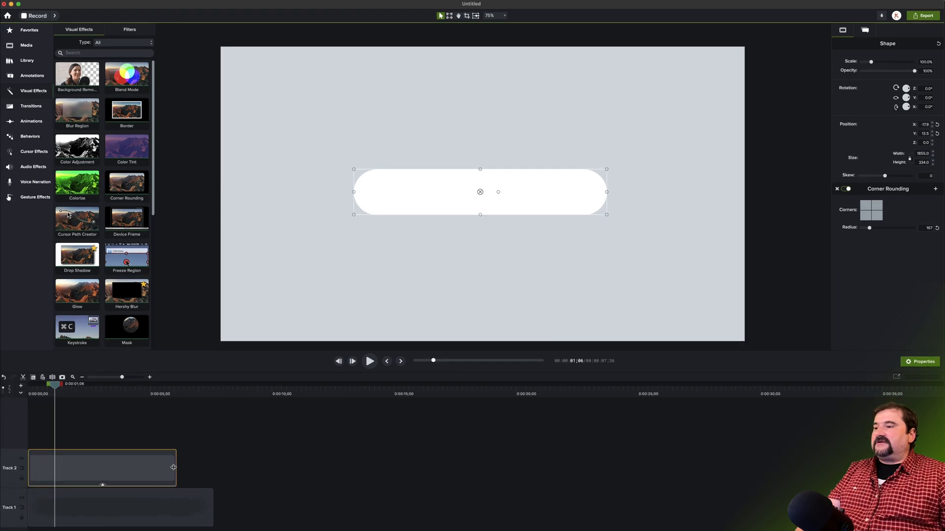
Extend the white shape's clip to match the Brush 4 clip's length and centre the shape on the canvas at 0, 0.
{"action": "left_click_drag", "start_coordinate": [173, 467], "coordinate": [211, 468]}
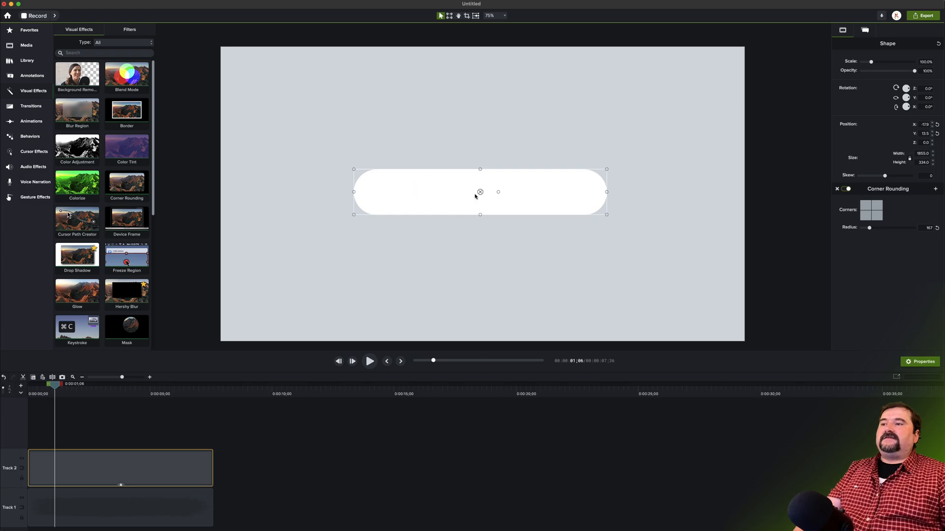
{"action": "mouse_move", "coordinate": [448, 198]}
{"action": "left_mouse_down"}
{"action": "mouse_move", "coordinate": [464, 228]}
{"action": "mouse_move", "coordinate": [458, 239]}
{"action": "mouse_move", "coordinate": [450, 201]}
{"action": "left_mouse_up"}
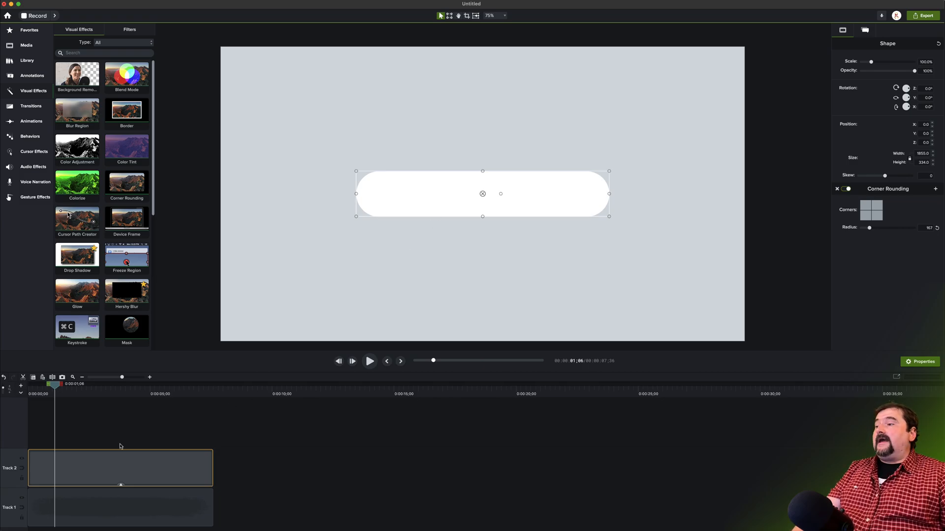
Add an animation ending at 0:00:01;14 to the white shape and move its starting position horizontally to just left of the brush stroke.
{"action": "left_click_drag", "start_coordinate": [53, 388], "coordinate": [58, 388]}
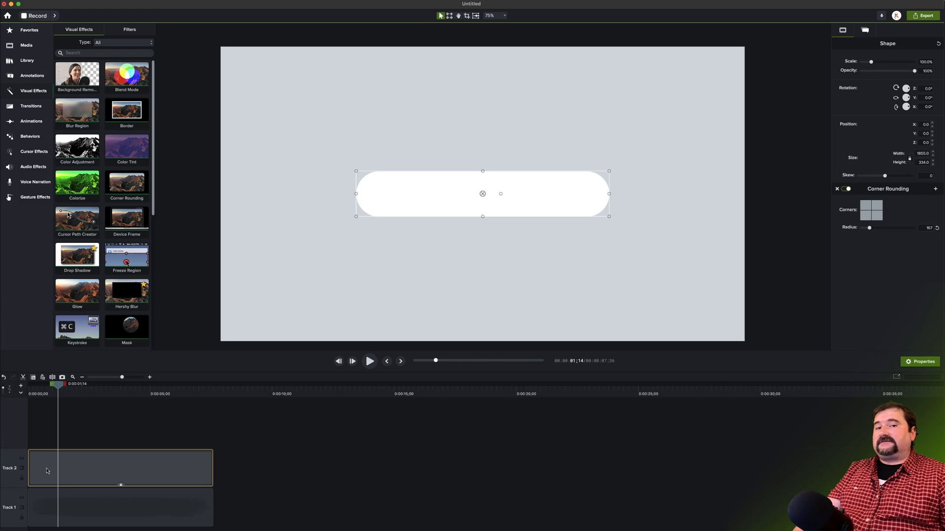
{"action": "key", "text": "shift+a"}
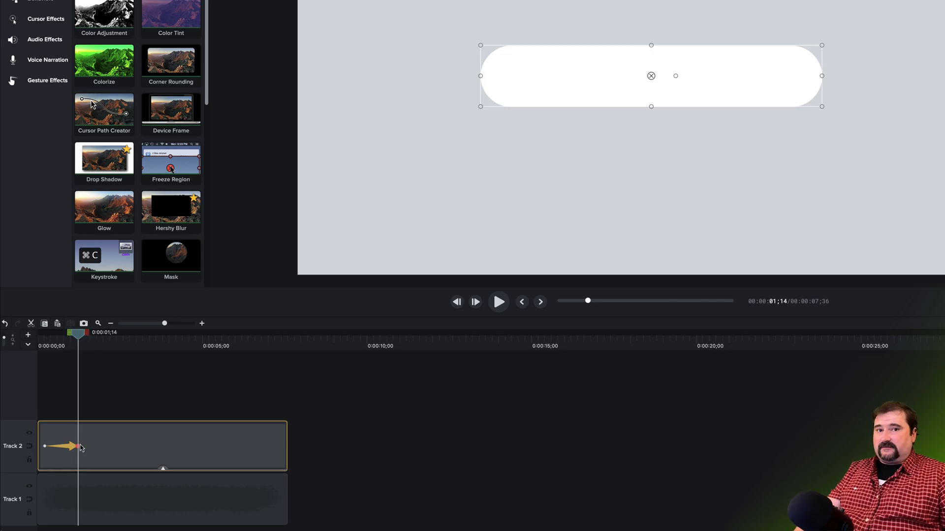
{"action": "left_click_drag", "start_coordinate": [80, 338], "coordinate": [42, 340]}
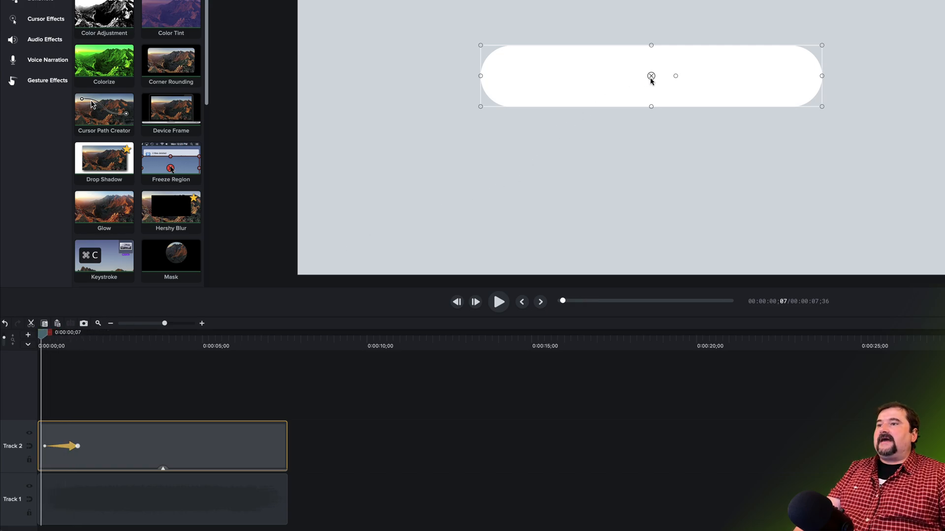
{"action": "left_click_drag", "start_coordinate": [651, 78], "coordinate": [313, 83]}
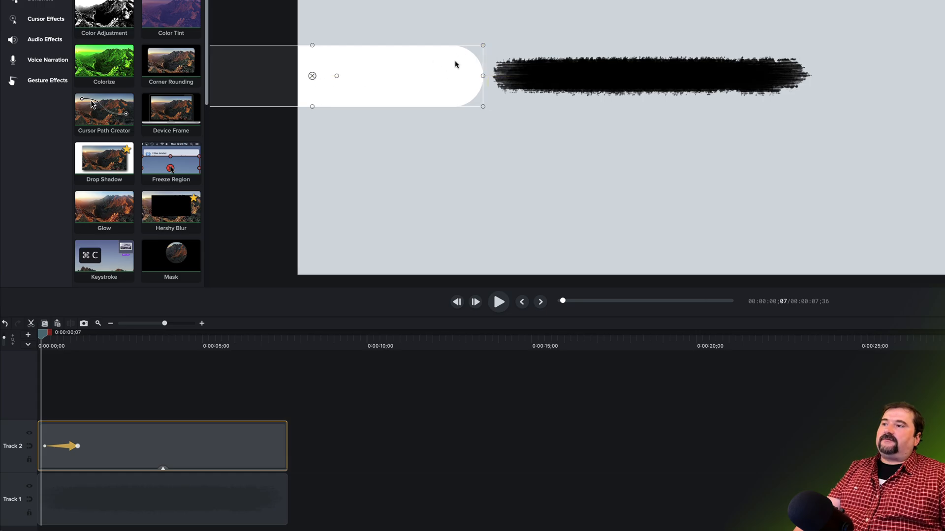
Preview the white shape's animation, and apply the Media Matte effect to the white shape on Track 2.
{"action": "left_click", "coordinate": [499, 302]}
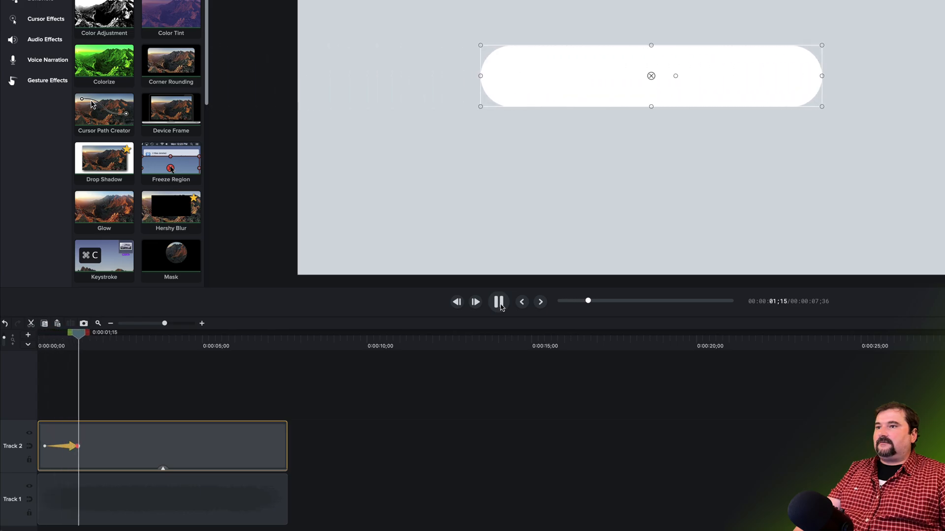
{"action": "left_click", "coordinate": [499, 303]}
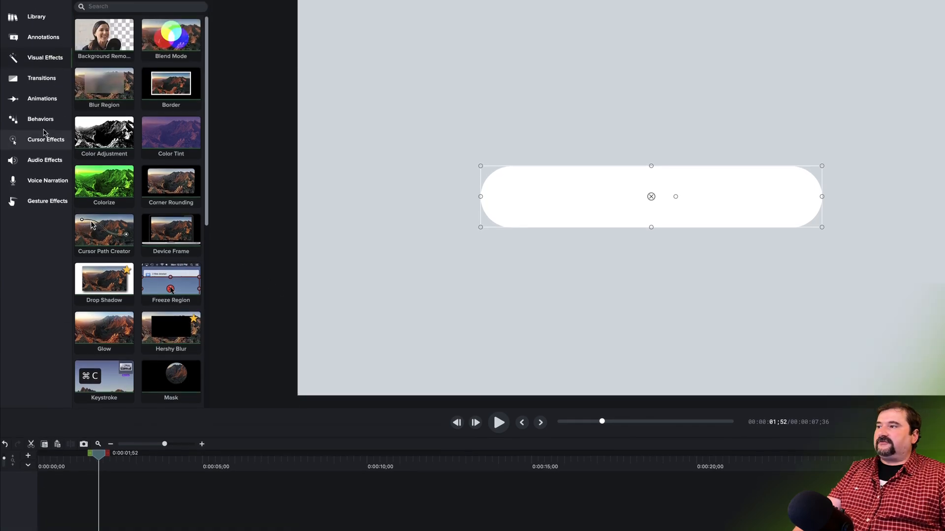
{"action": "scroll", "coordinate": [175, 264], "scroll_direction": "down", "scroll_amount": 1}
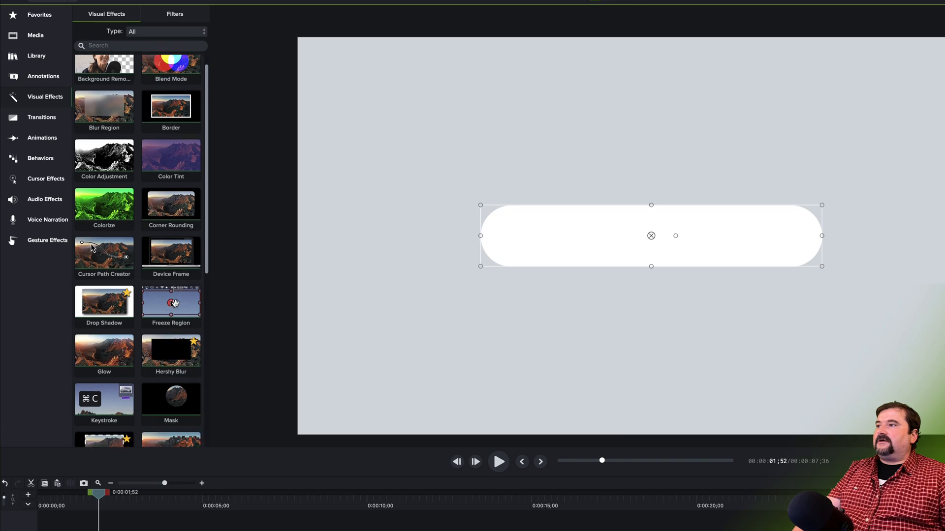
{"action": "scroll", "coordinate": [175, 303], "scroll_direction": "down", "scroll_amount": 6}
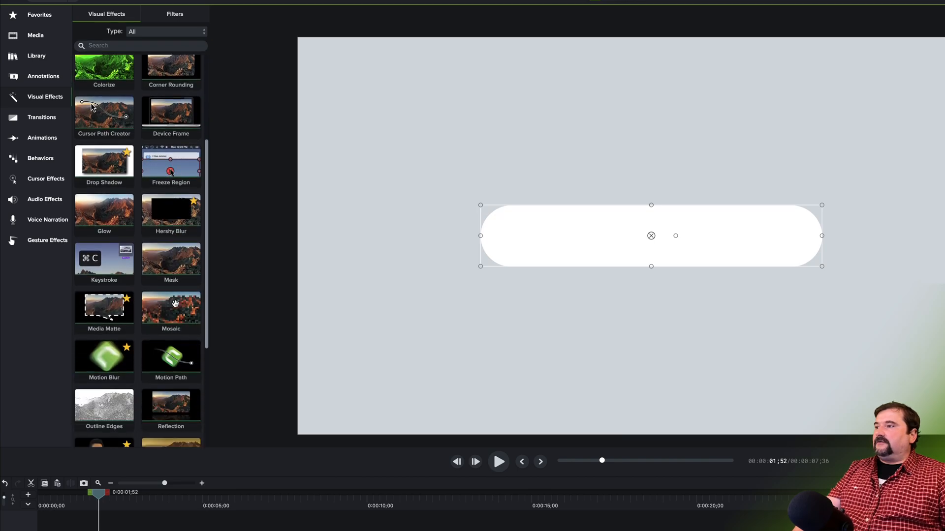
{"action": "mouse_move", "coordinate": [124, 309]}
{"action": "left_mouse_down"}
{"action": "mouse_move", "coordinate": [125, 157]}
{"action": "mouse_move", "coordinate": [140, 348]}
{"action": "mouse_move", "coordinate": [113, 449]}
{"action": "left_mouse_up"}
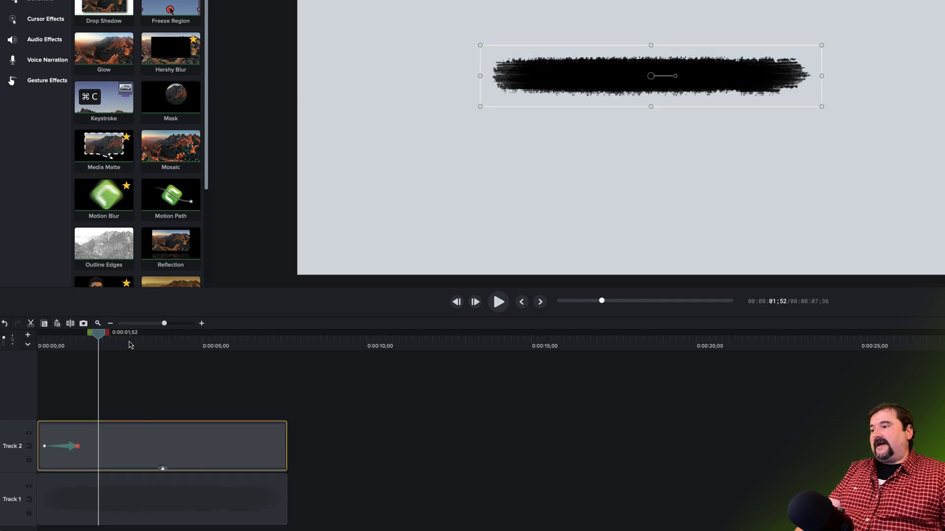
Play the timeline from about 0:00:00;09 with nothing selected to preview the matte reveal of the brush stroke.
{"action": "left_click_drag", "start_coordinate": [98, 334], "coordinate": [43, 343]}
{"action": "left_click", "coordinate": [84, 382]}
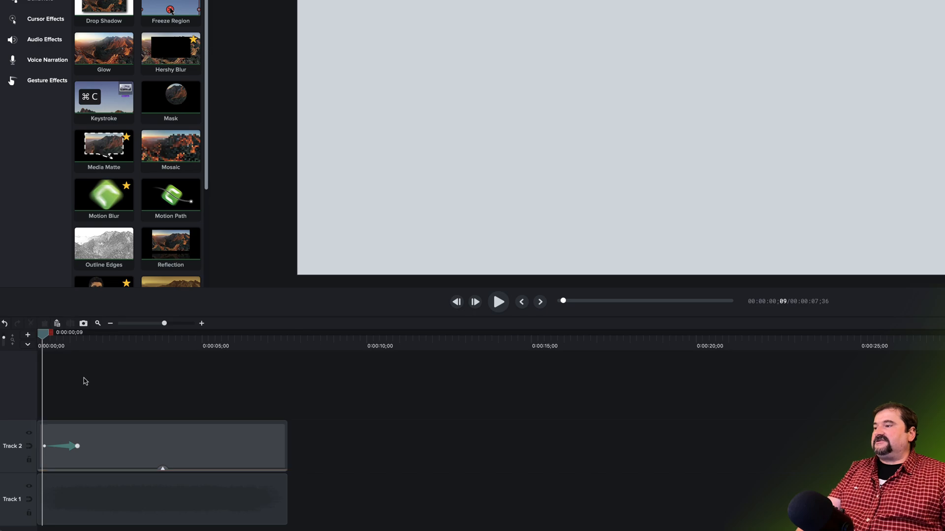
{"action": "key", "text": "space"}
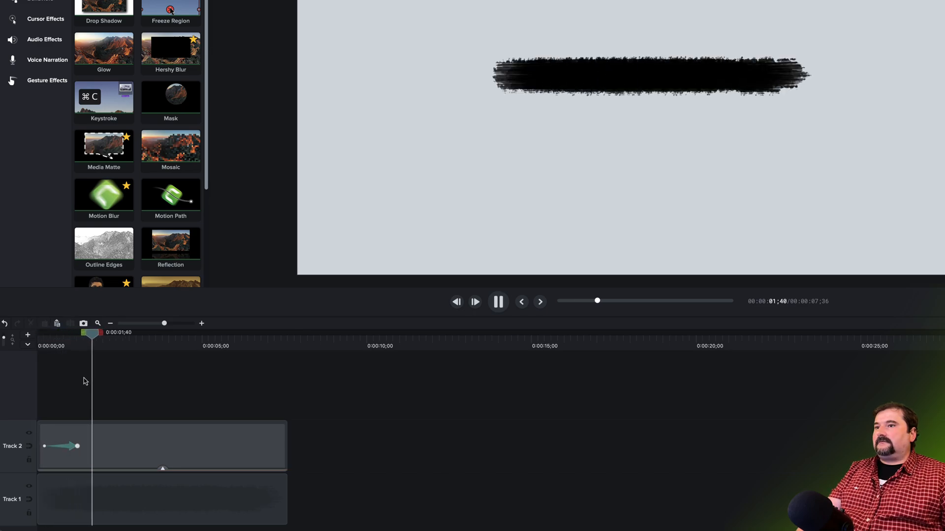
{"action": "key", "text": "space"}
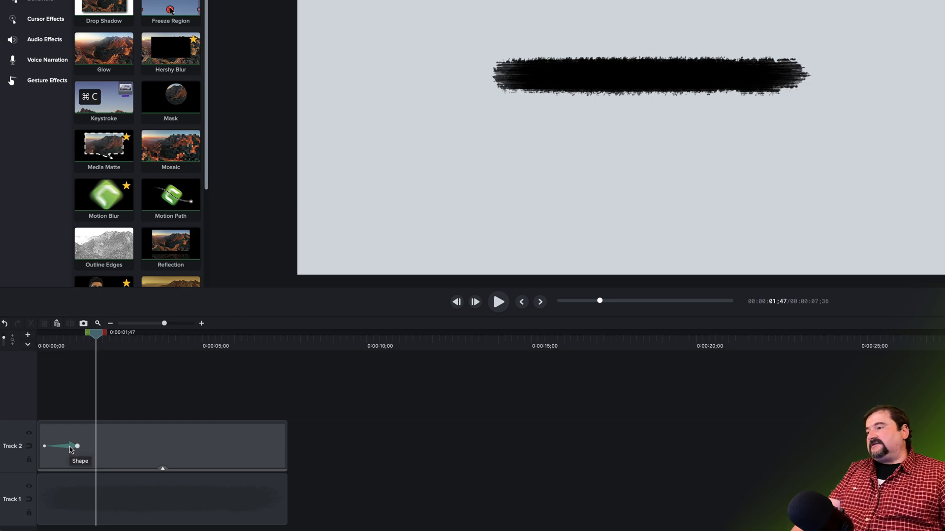
Check the easing options of the white shape's animation, keeping Exponential In/Out.
{"action": "right_click", "coordinate": [71, 450]}
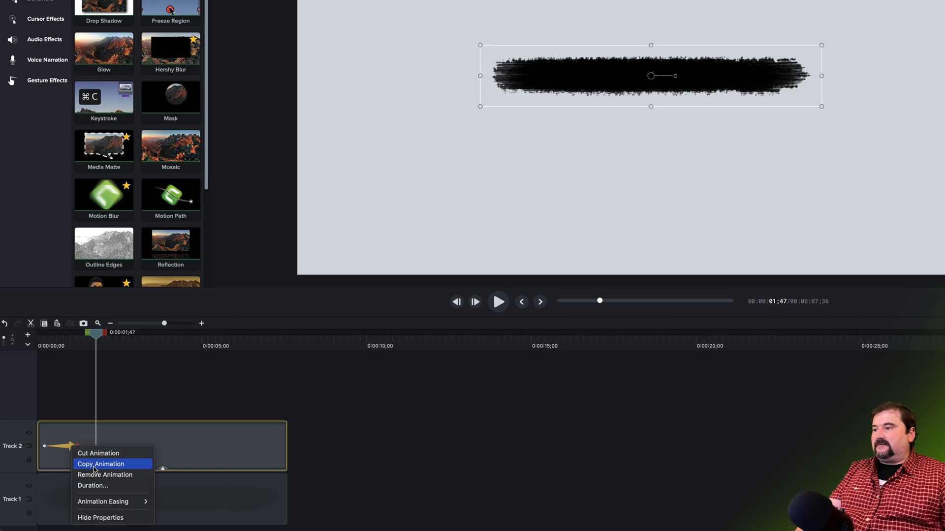
{"action": "mouse_move", "coordinate": [118, 503]}
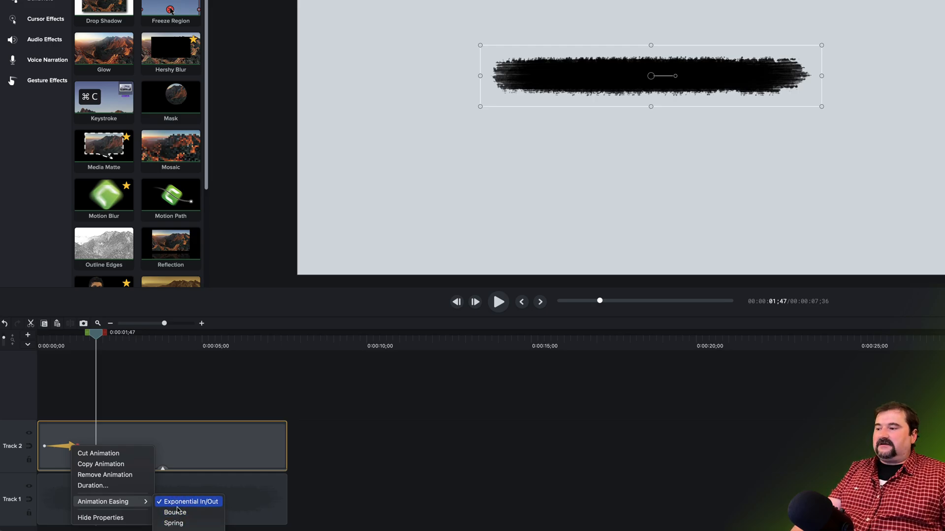
{"action": "left_click", "coordinate": [128, 503]}
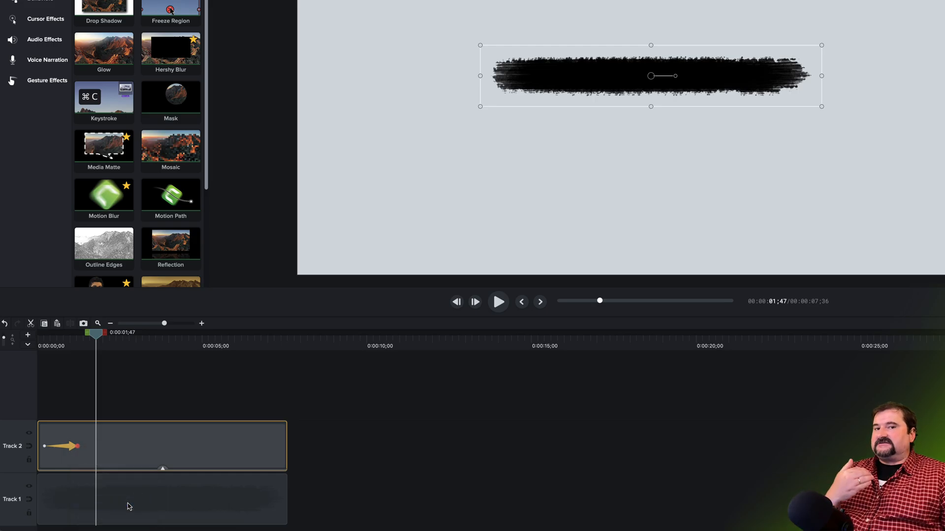
Replay the brush stroke reveal from 0:00:00;11 until just past the end of the animation.
{"action": "left_click", "coordinate": [121, 407]}
{"action": "left_click", "coordinate": [43, 343]}
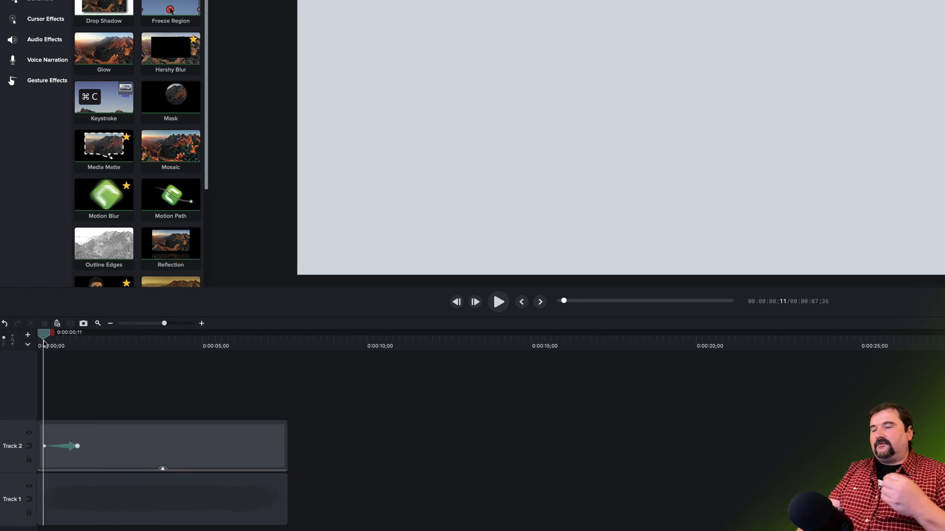
{"action": "key", "text": "space"}
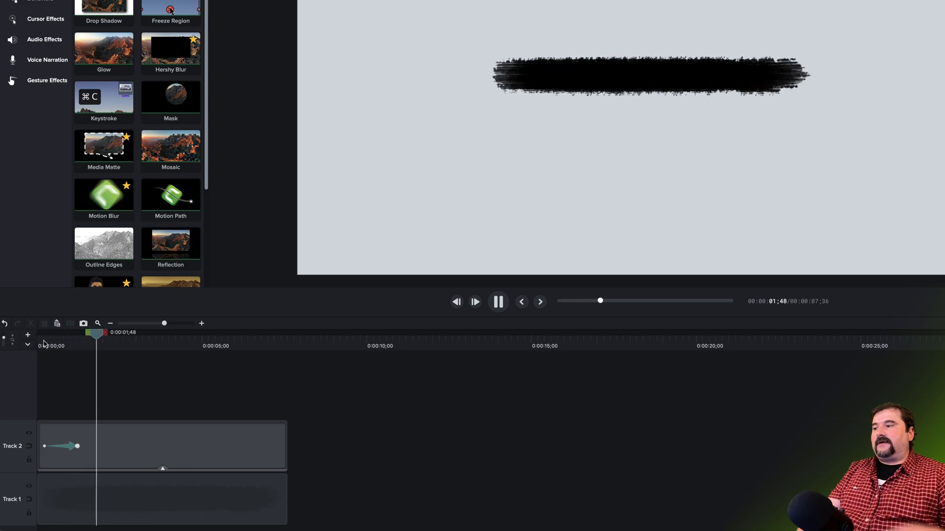
{"action": "key", "text": "space"}
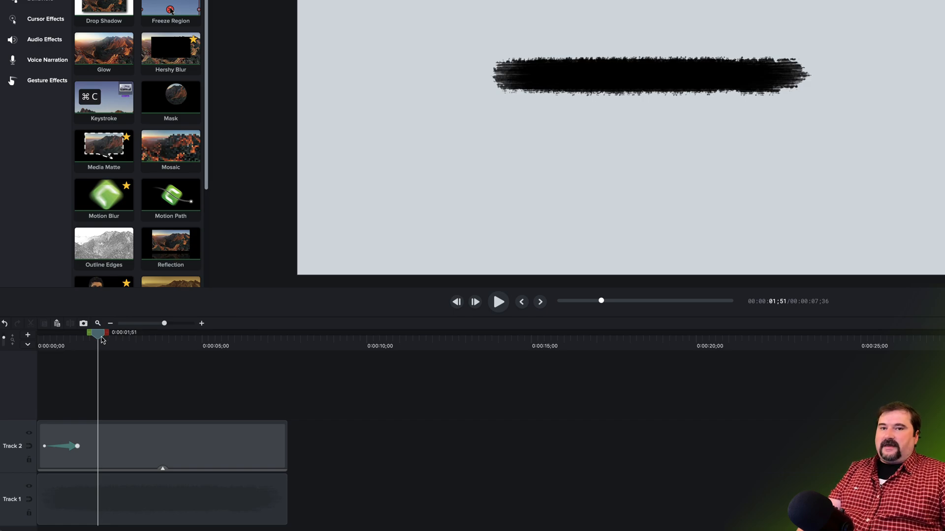
With the playhead at 0:00:01;16, group the shape and brush stroke clips and move the group right so the stroke sits in the canvas's right half.
{"action": "mouse_move", "coordinate": [101, 340]}
{"action": "left_mouse_down"}
{"action": "mouse_move", "coordinate": [47, 340]}
{"action": "mouse_move", "coordinate": [82, 344]}
{"action": "left_mouse_up"}
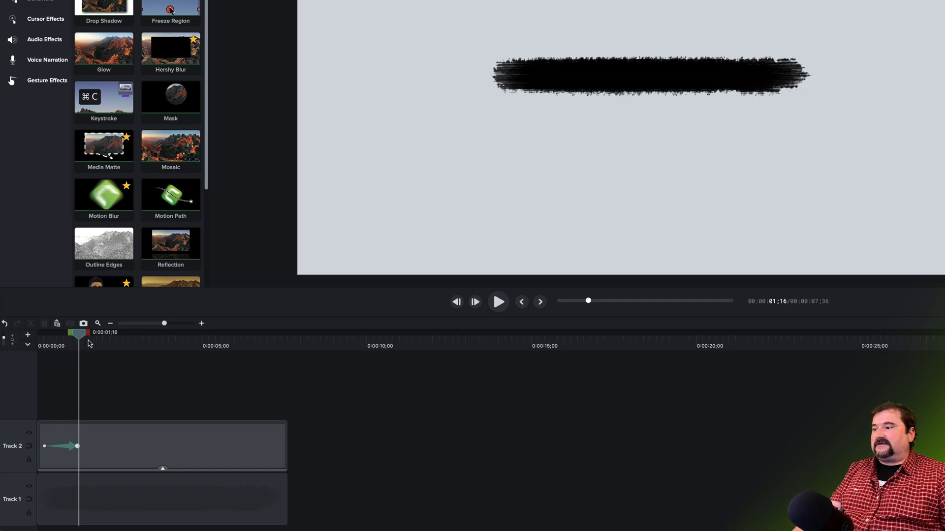
{"action": "left_click_drag", "start_coordinate": [110, 388], "coordinate": [121, 493]}
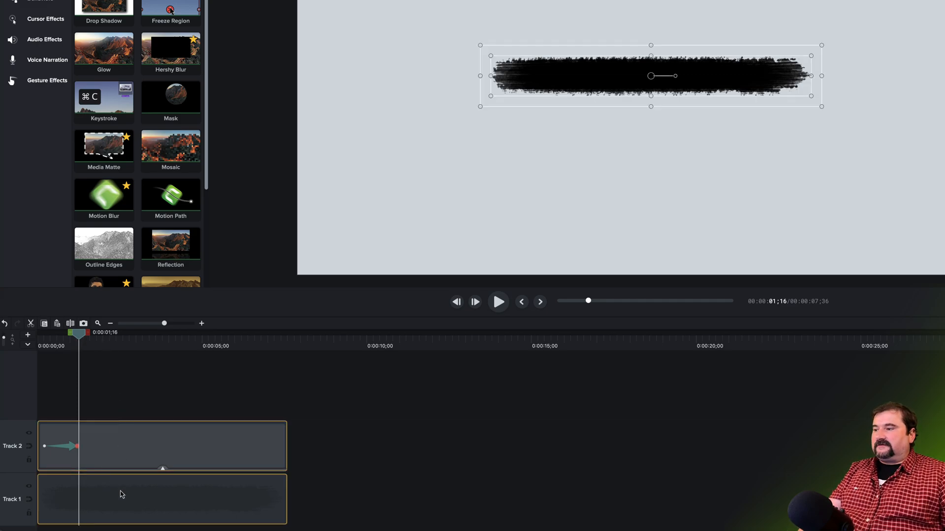
{"action": "key", "text": "super+g"}
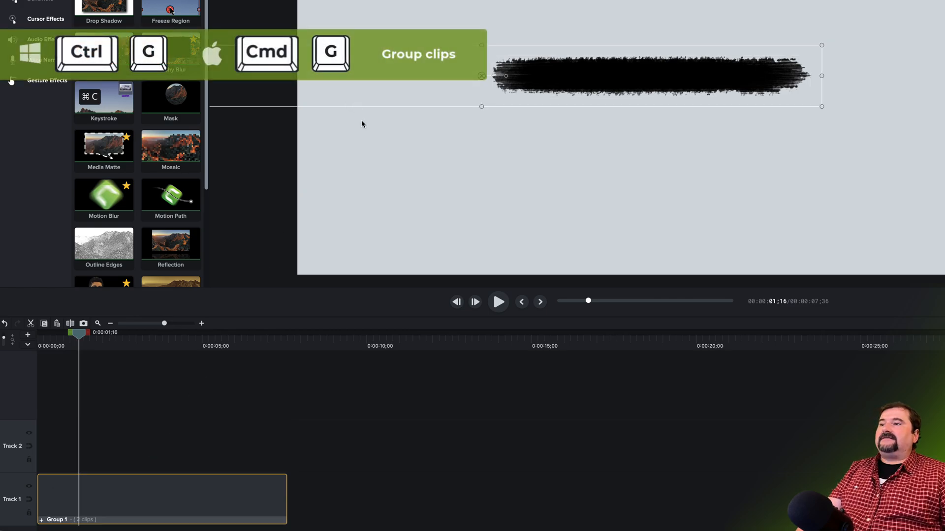
{"action": "left_click_drag", "start_coordinate": [553, 78], "coordinate": [672, 78]}
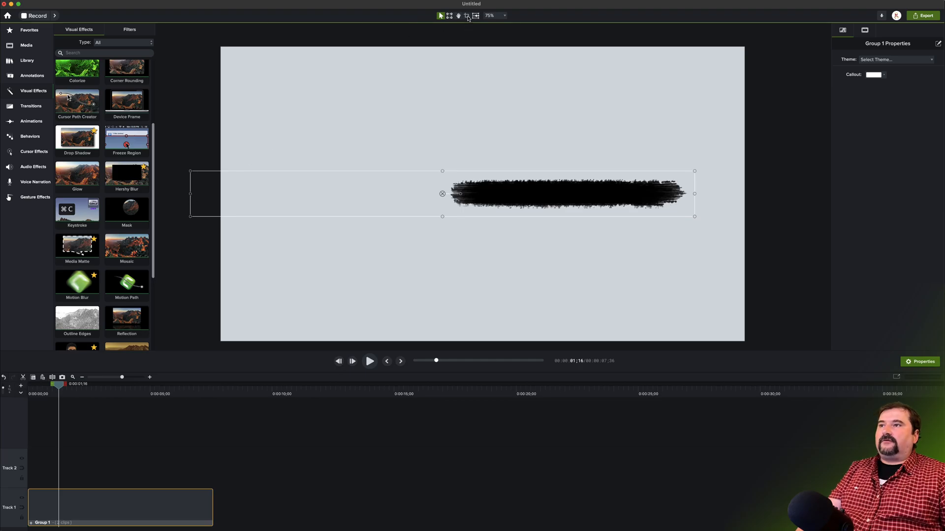
Crop the empty left side of the group up to just before the brush stroke's left end.
{"action": "left_click", "coordinate": [468, 16]}
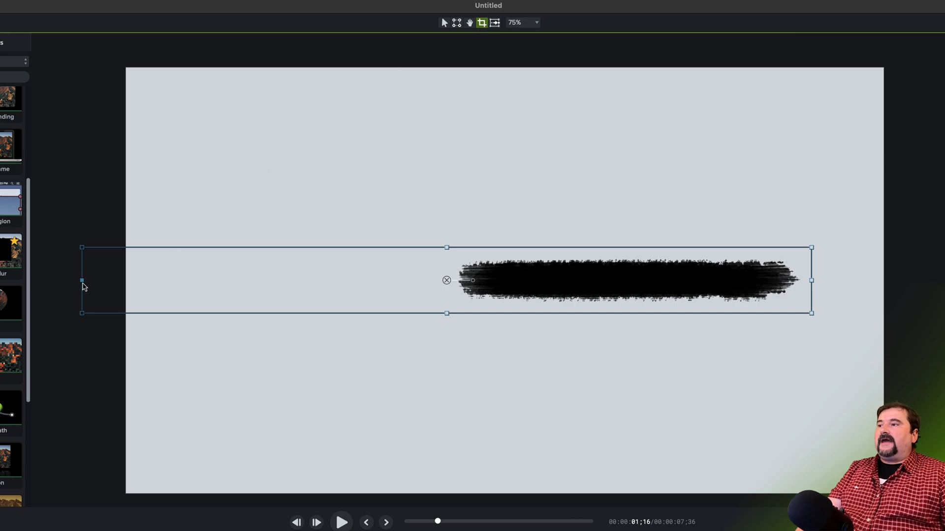
{"action": "left_click_drag", "start_coordinate": [82, 284], "coordinate": [448, 288]}
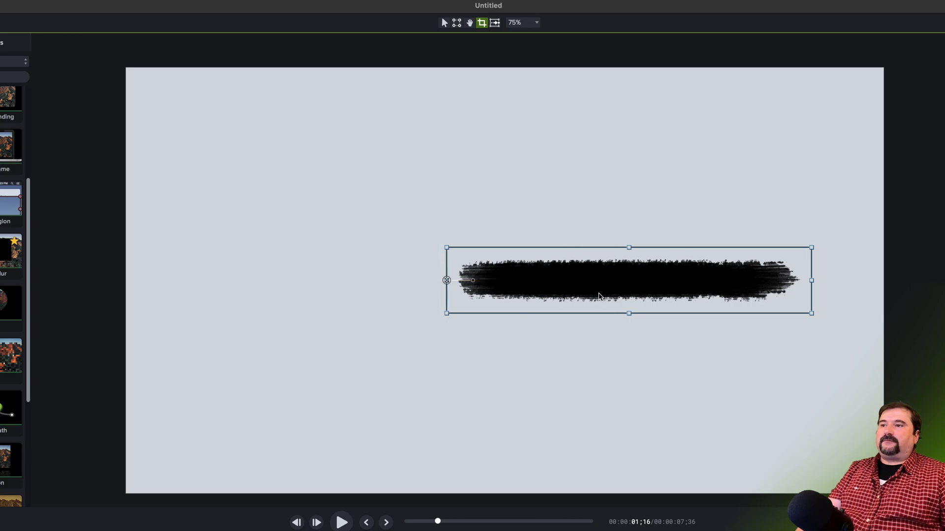
{"action": "key", "text": "v"}
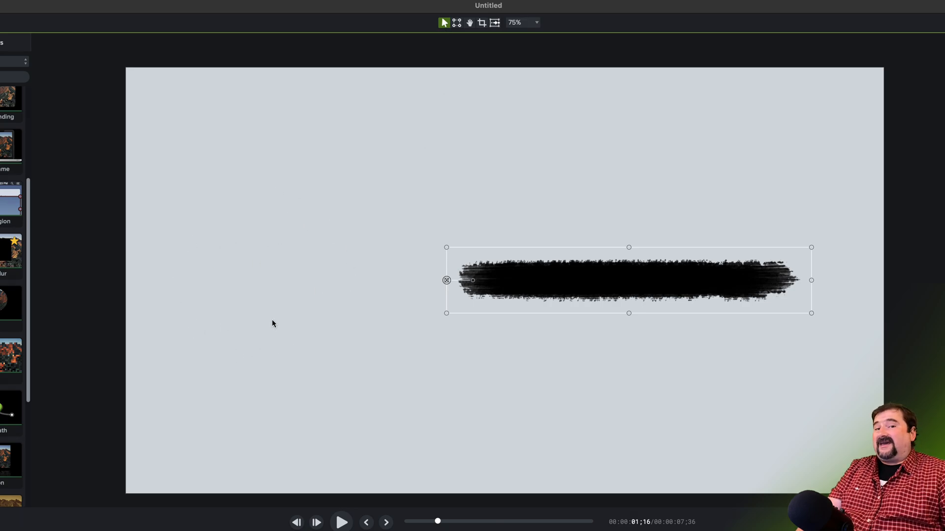
Open Group 1 to edit its contents and move the playhead to 0:00:01;22, where the brush stroke is fully revealed.
{"action": "mouse_move", "coordinate": [437, 521]}
{"action": "left_mouse_down"}
{"action": "mouse_move", "coordinate": [412, 522]}
{"action": "mouse_move", "coordinate": [435, 522]}
{"action": "left_mouse_up"}
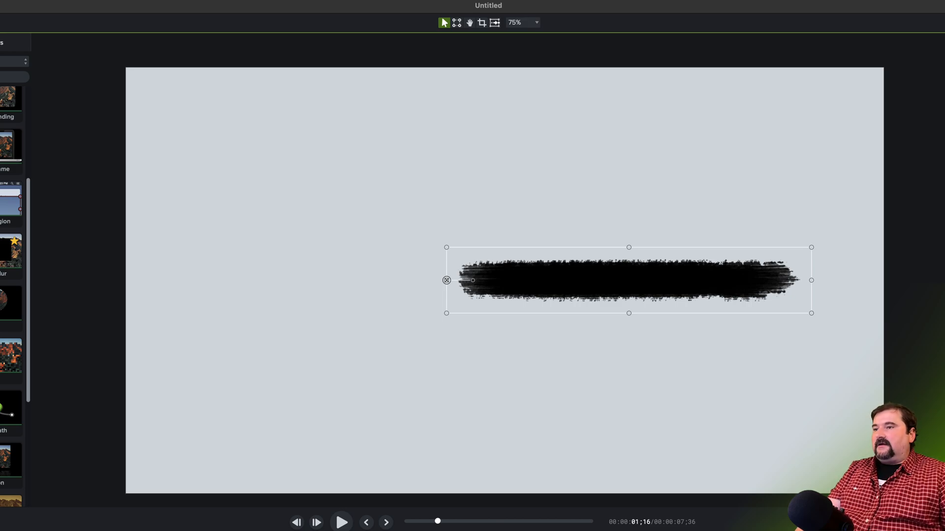
{"action": "left_click_drag", "start_coordinate": [437, 521], "coordinate": [415, 522]}
{"action": "key", "text": "Escape"}
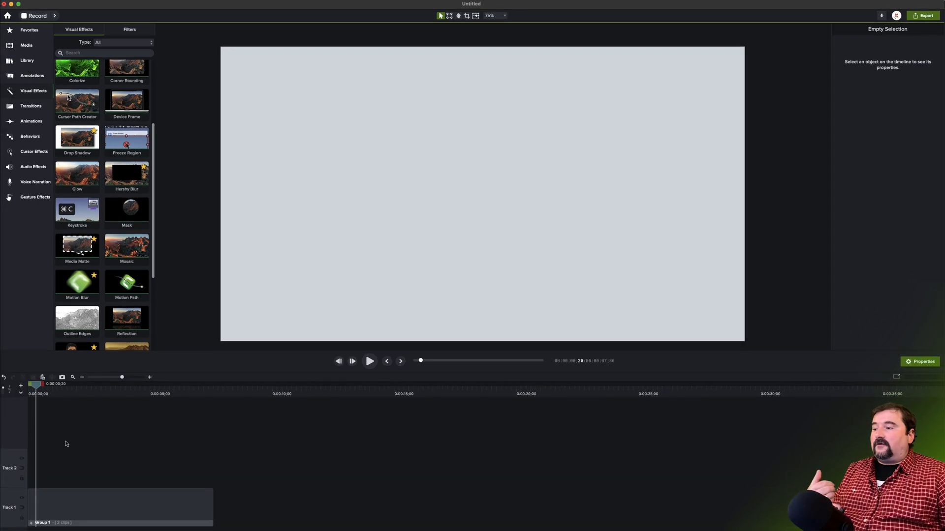
{"action": "left_click", "coordinate": [63, 508]}
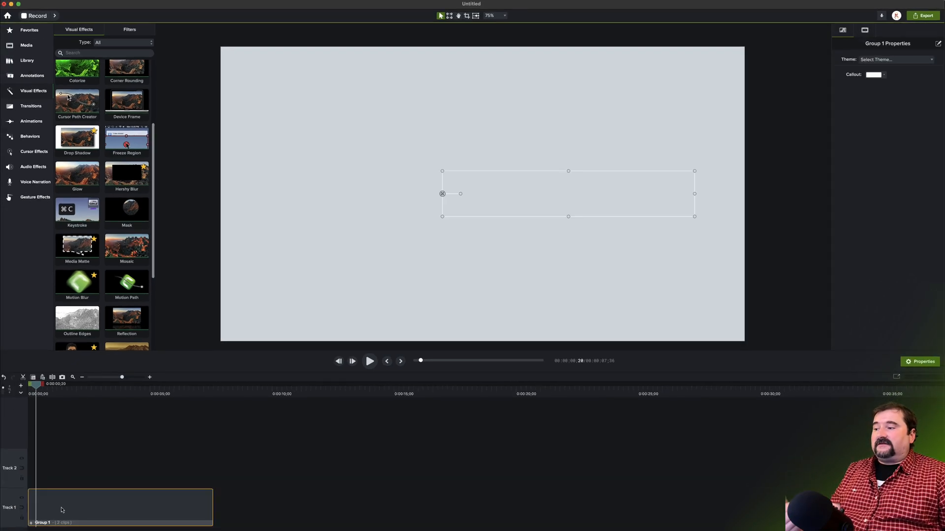
{"action": "left_click", "coordinate": [31, 523]}
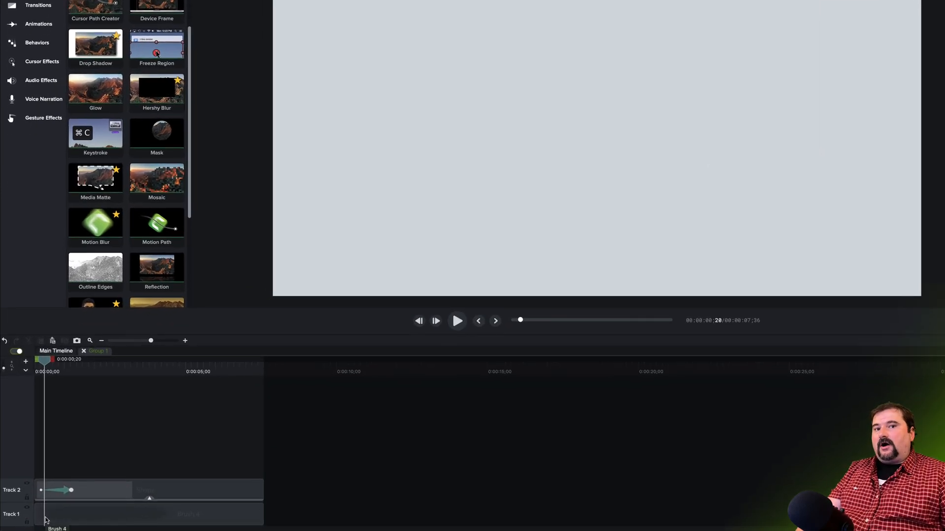
{"action": "left_click_drag", "start_coordinate": [46, 363], "coordinate": [80, 368]}
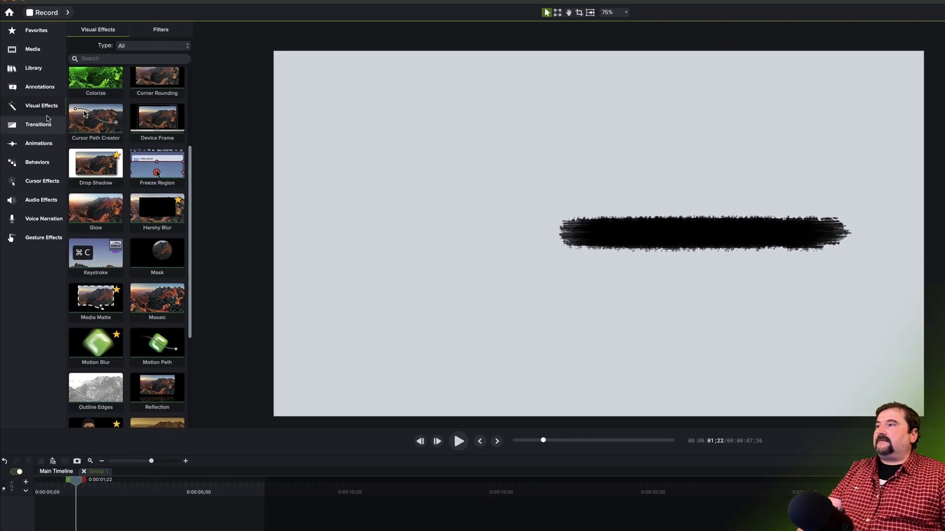
Add a green arrow annotation to a new Track 3 inside Group 1 and extend its clip from the group's start to 0:00:07;36.
{"action": "left_click", "coordinate": [41, 95]}
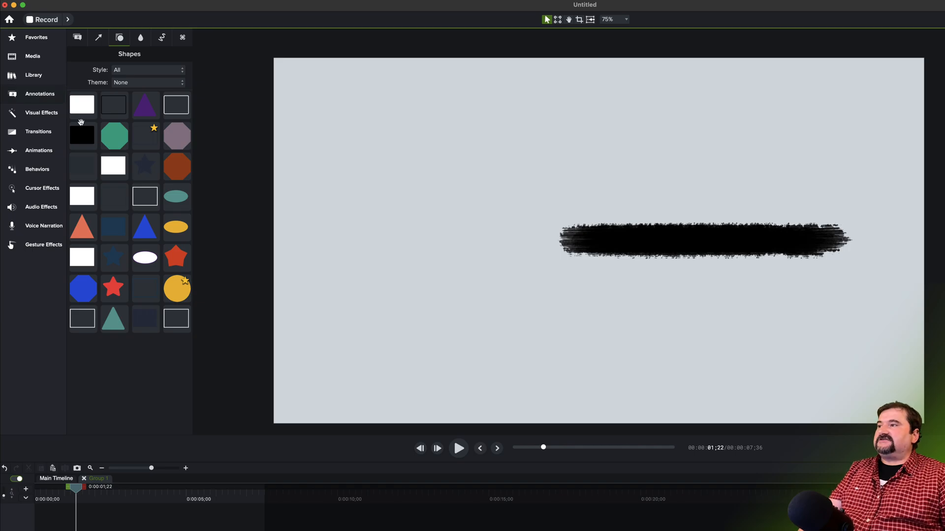
{"action": "left_click", "coordinate": [100, 38]}
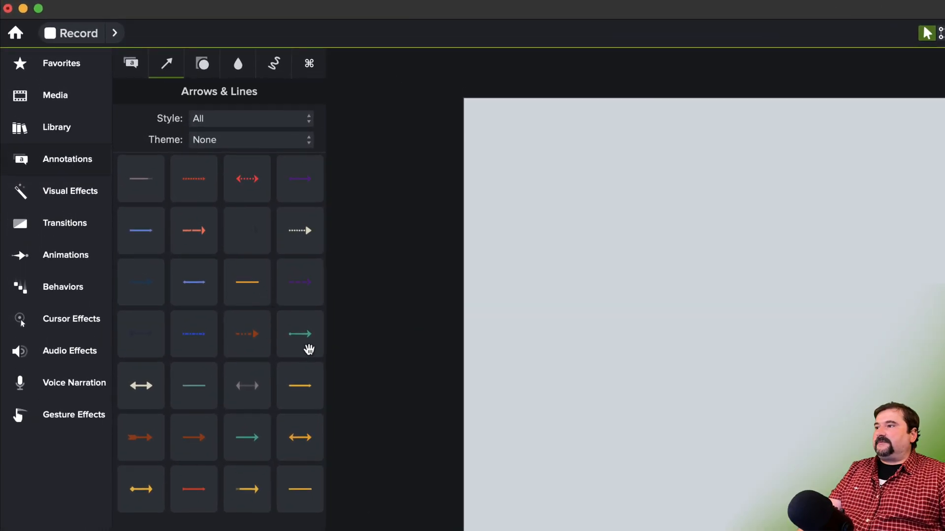
{"action": "left_click_drag", "start_coordinate": [308, 346], "coordinate": [102, 530]}
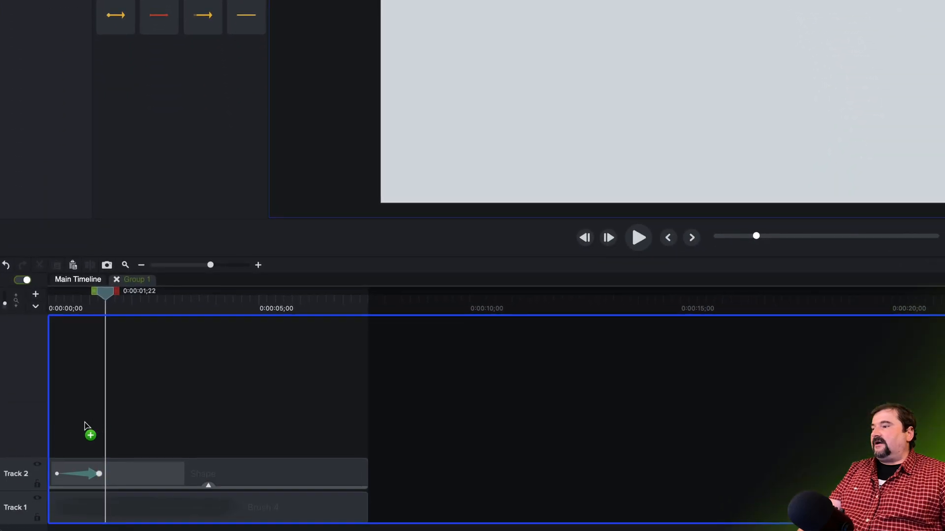
{"action": "left_click_drag", "start_coordinate": [84, 422], "coordinate": [74, 445]}
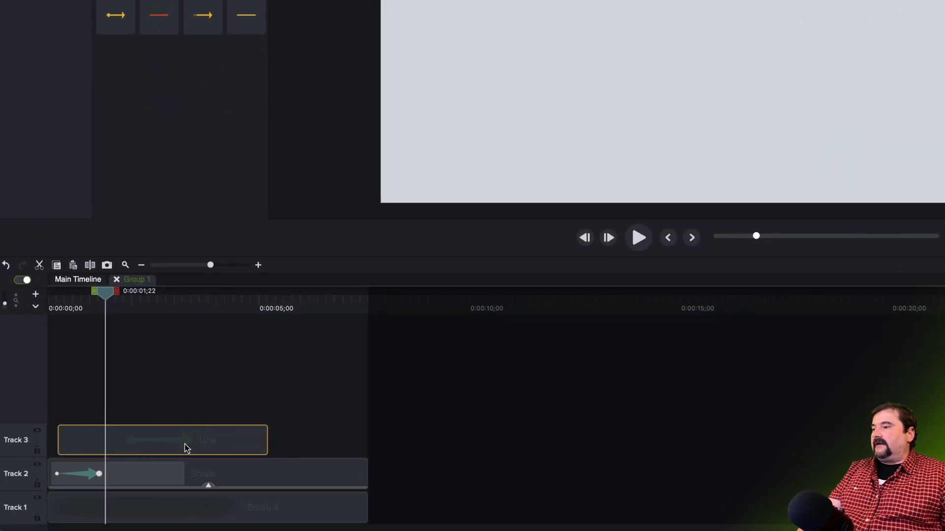
{"action": "left_click_drag", "start_coordinate": [266, 445], "coordinate": [367, 445]}
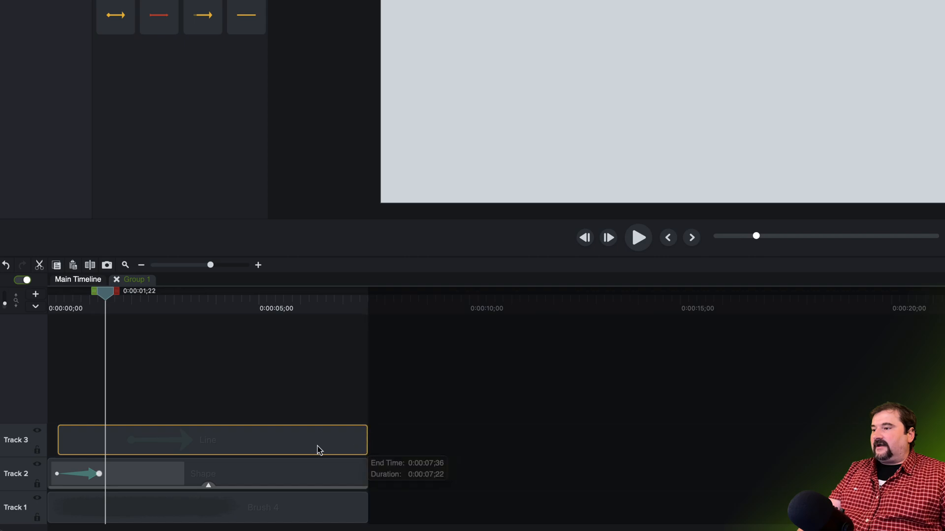
{"action": "left_click_drag", "start_coordinate": [58, 441], "coordinate": [47, 442]}
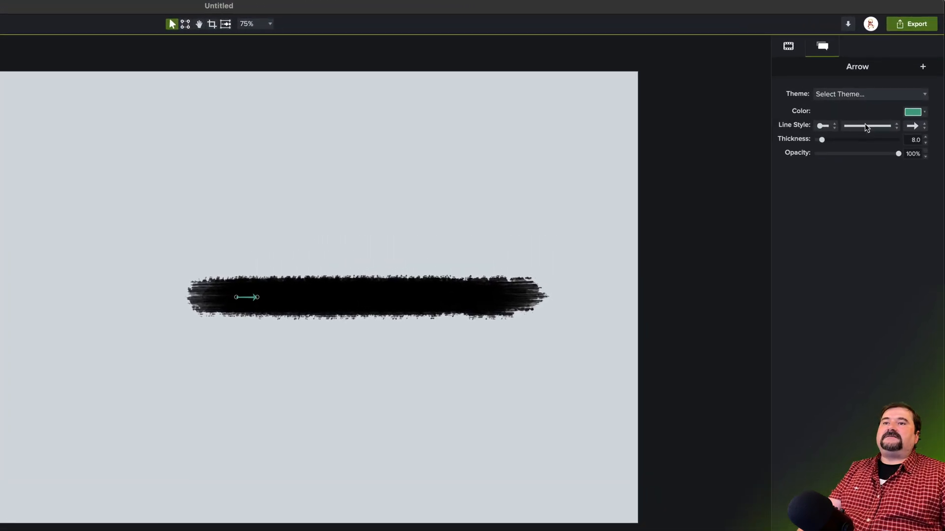
Set the arrow's thickness to 16.1 and stretch it horizontally along the brush stroke from its left end to its right end.
{"action": "left_click_drag", "start_coordinate": [822, 141], "coordinate": [829, 142]}
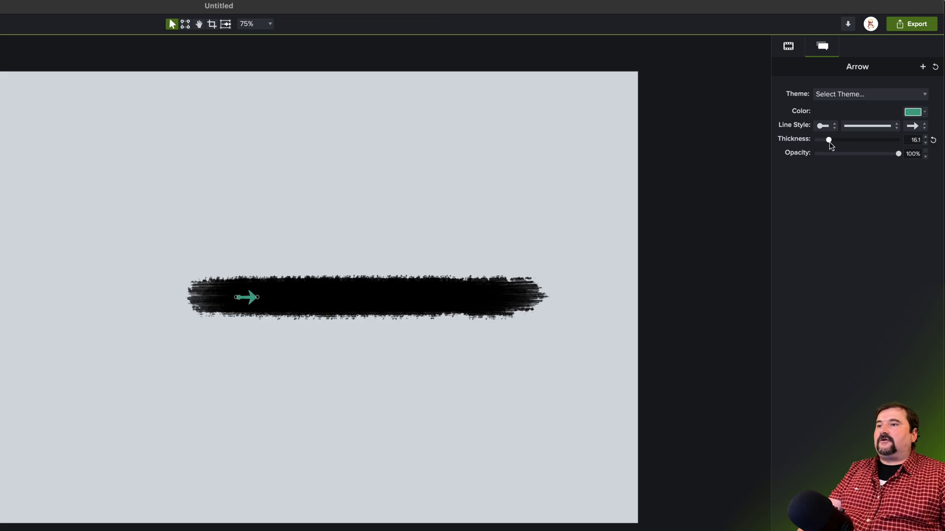
{"action": "left_click_drag", "start_coordinate": [237, 297], "coordinate": [193, 298]}
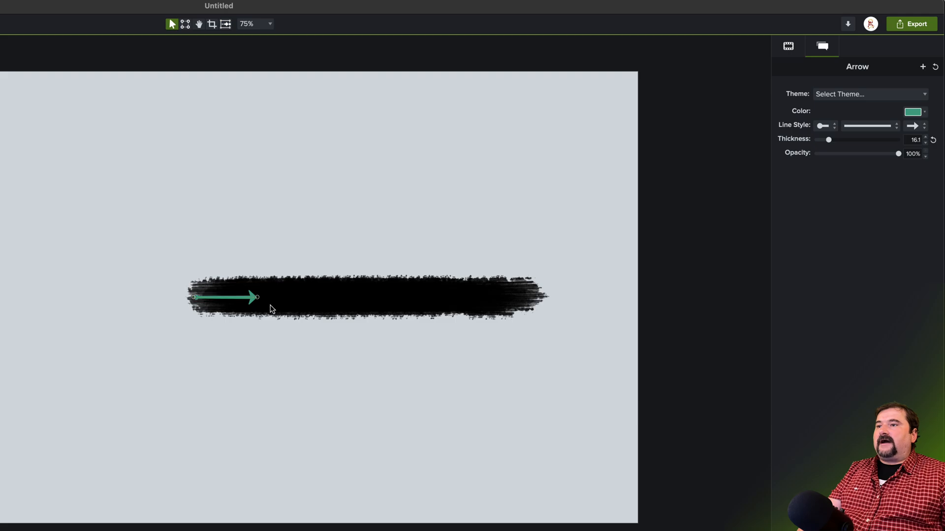
{"action": "left_click_drag", "start_coordinate": [257, 297], "coordinate": [536, 298]}
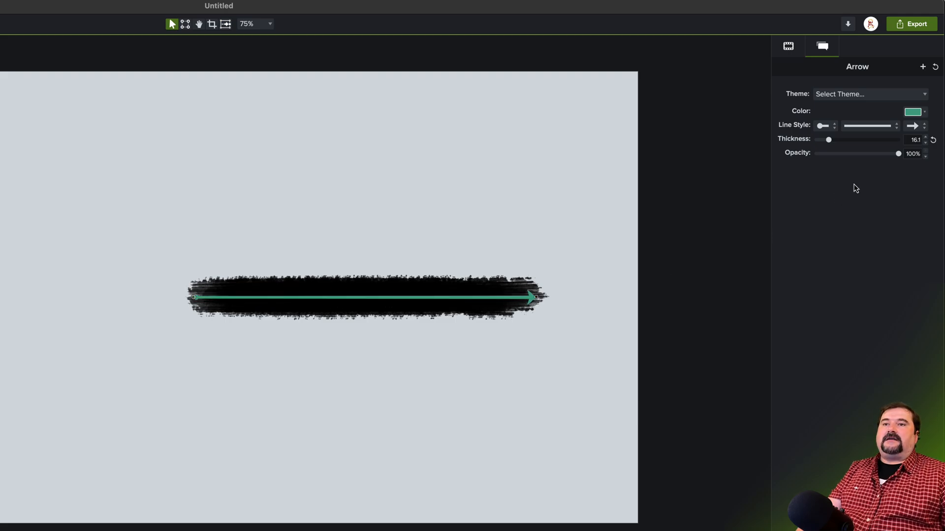
Recolour the arrow to olive green #8CB103 and pull its left end slightly inward from the brush stroke's edge.
{"action": "left_click", "coordinate": [914, 111]}
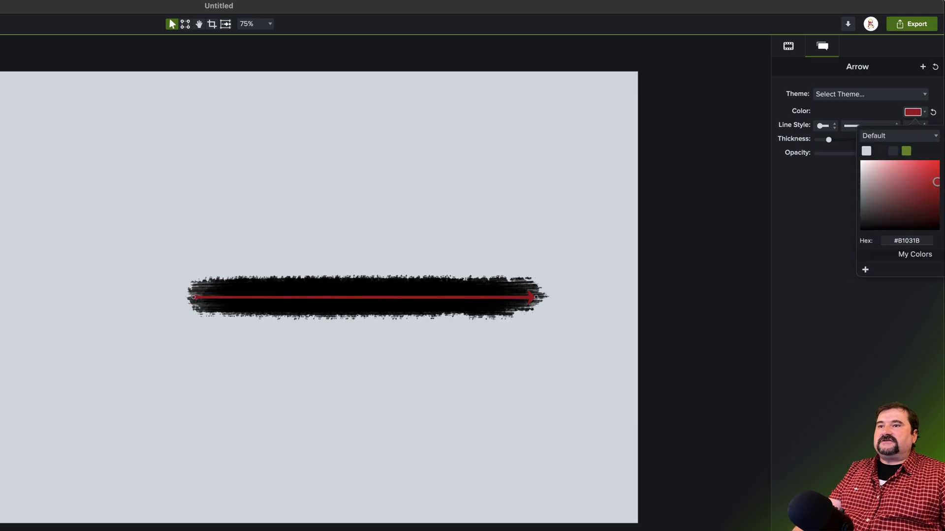
{"action": "left_click_drag", "start_coordinate": [944, 162], "coordinate": [944, 215]}
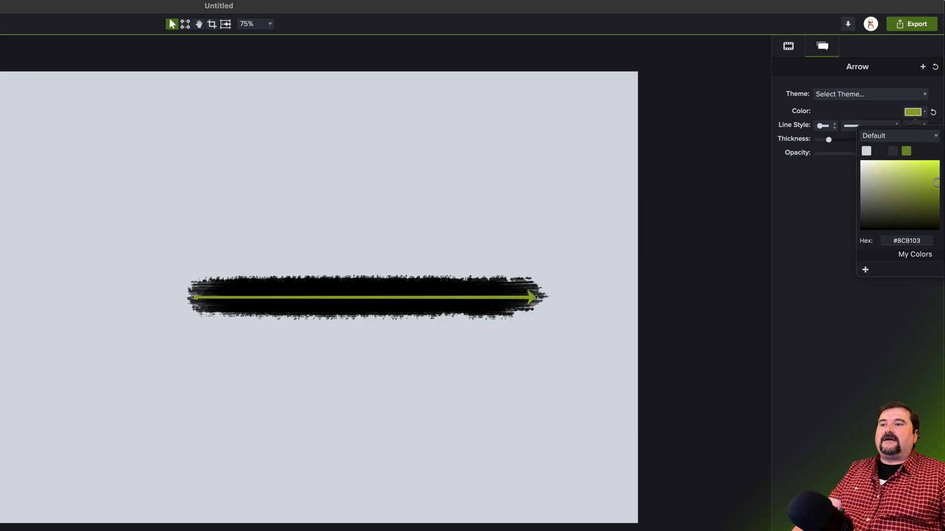
{"action": "left_click", "coordinate": [866, 295]}
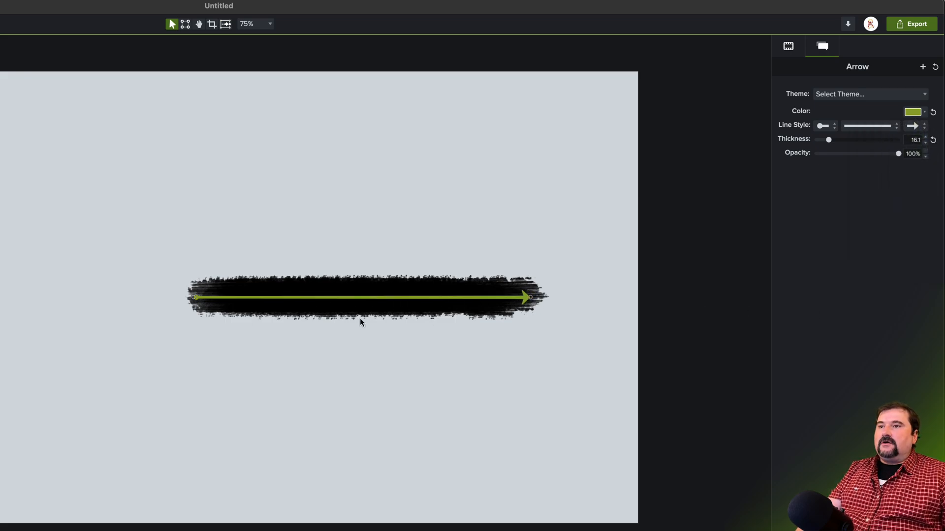
{"action": "left_click_drag", "start_coordinate": [194, 299], "coordinate": [206, 298]}
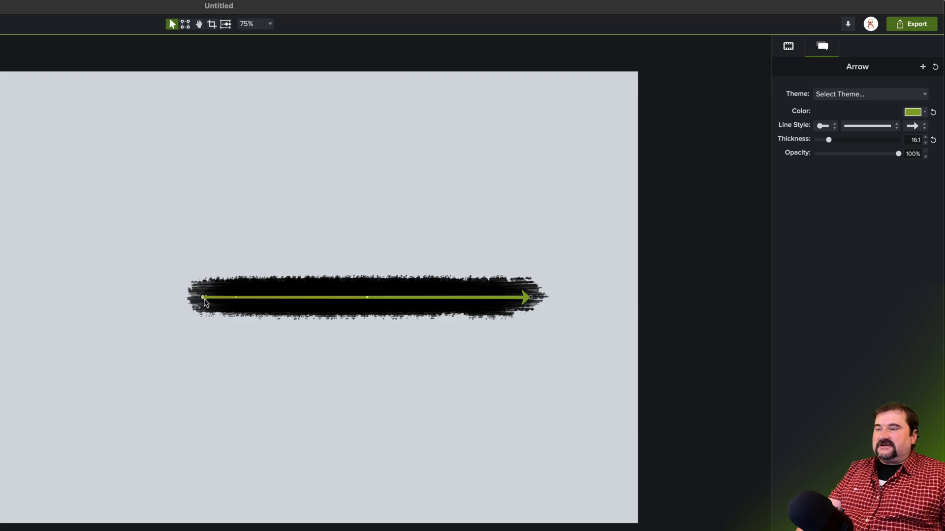
{"action": "left_click", "coordinate": [707, 399]}
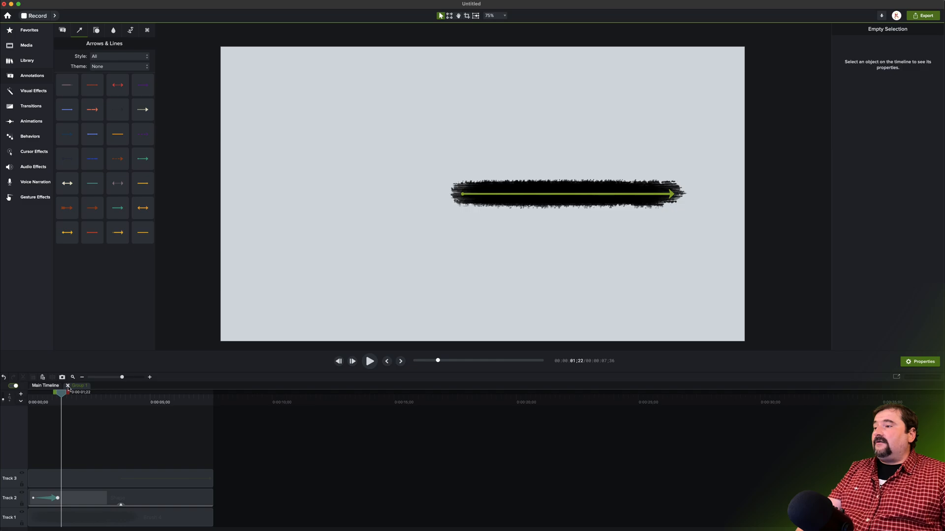
Close the open group to return to the main timeline and rename Group 1 as Brush 4.
{"action": "left_click", "coordinate": [68, 386]}
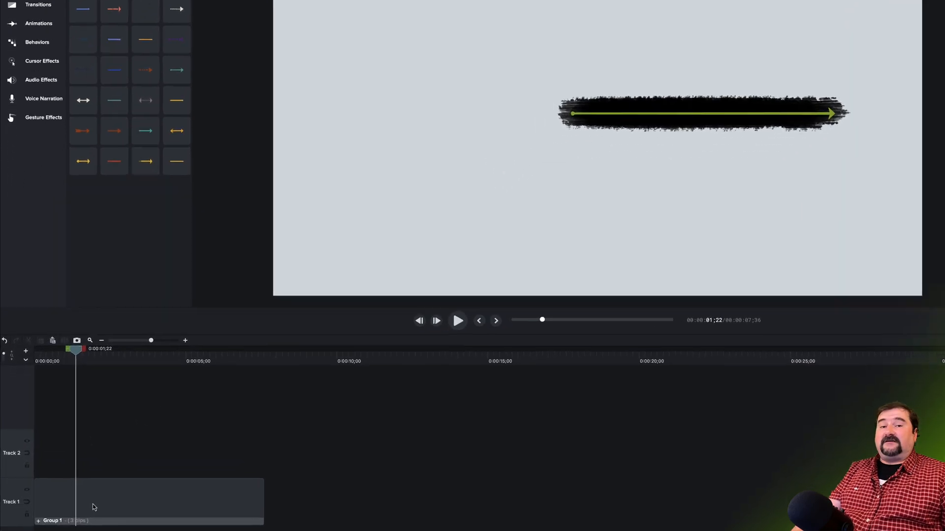
{"action": "right_click", "coordinate": [72, 511]}
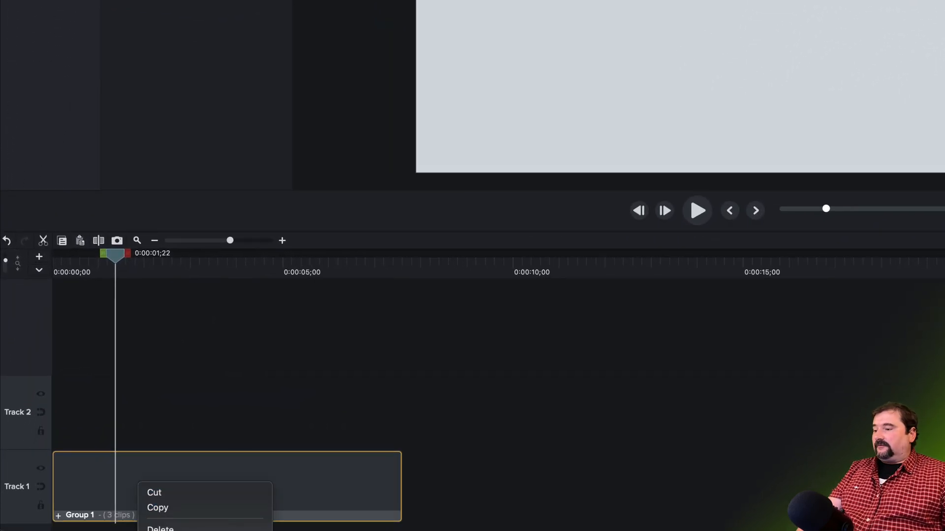
{"action": "left_click", "coordinate": [169, 530]}
{"action": "type", "text": "Brush 4"}
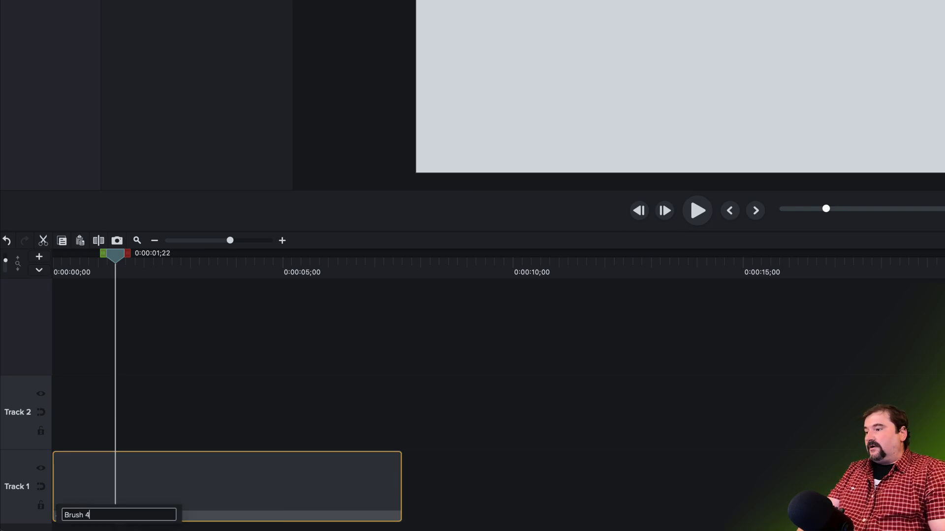
{"action": "key", "text": "Return"}
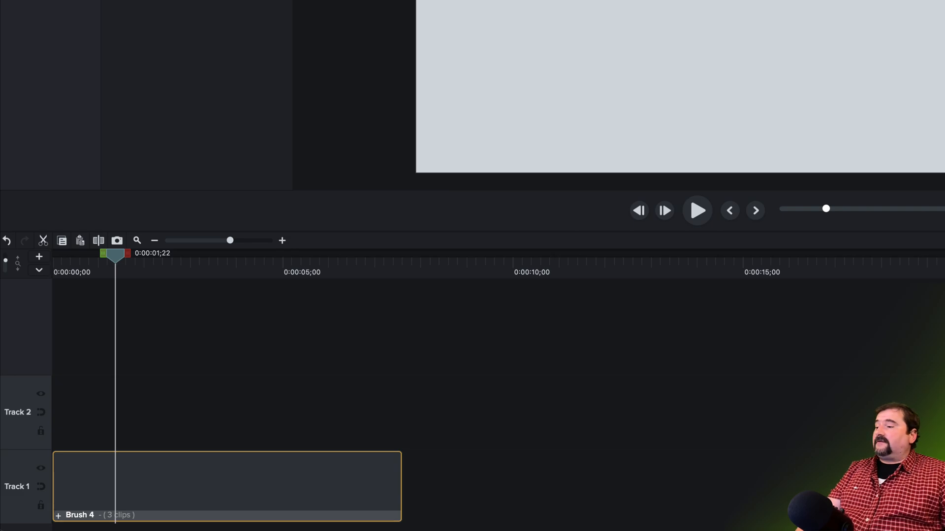
Move the playhead to 0:00:01;20 and add the Arrow to the group's visible quick properties, saving the change.
{"action": "left_click_drag", "start_coordinate": [114, 255], "coordinate": [93, 255]}
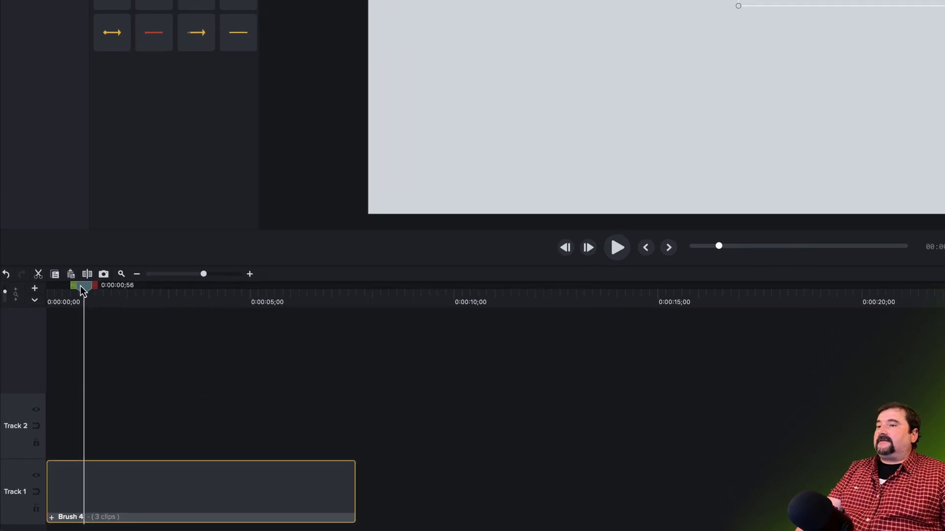
{"action": "left_click_drag", "start_coordinate": [82, 290], "coordinate": [59, 294]}
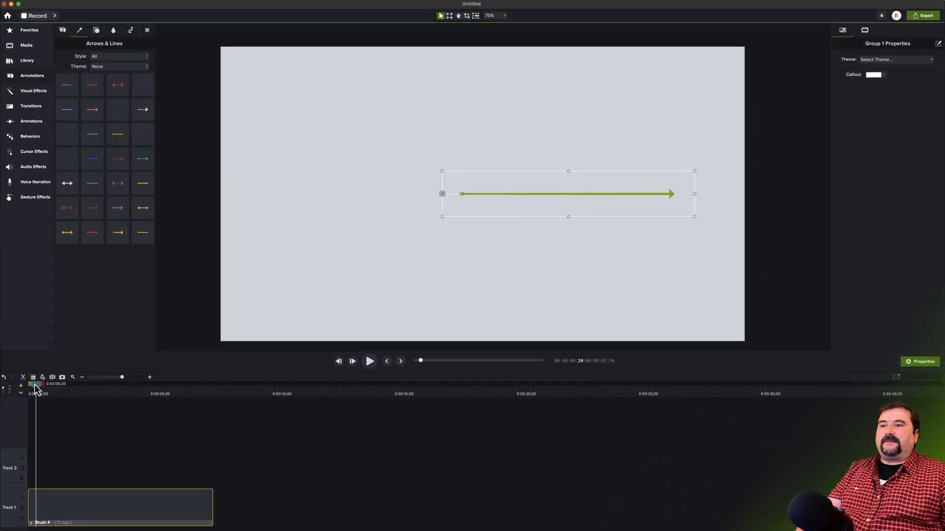
{"action": "left_click_drag", "start_coordinate": [36, 389], "coordinate": [61, 391]}
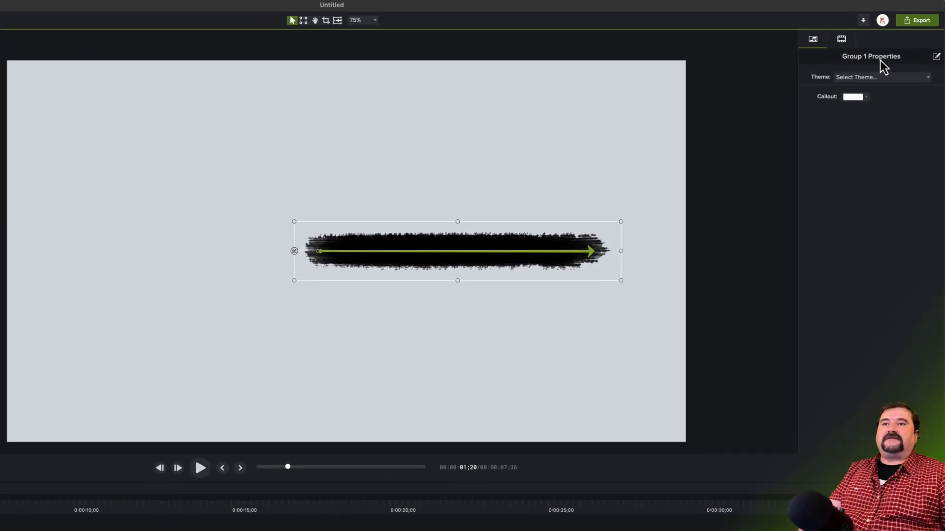
{"action": "left_click", "coordinate": [937, 57]}
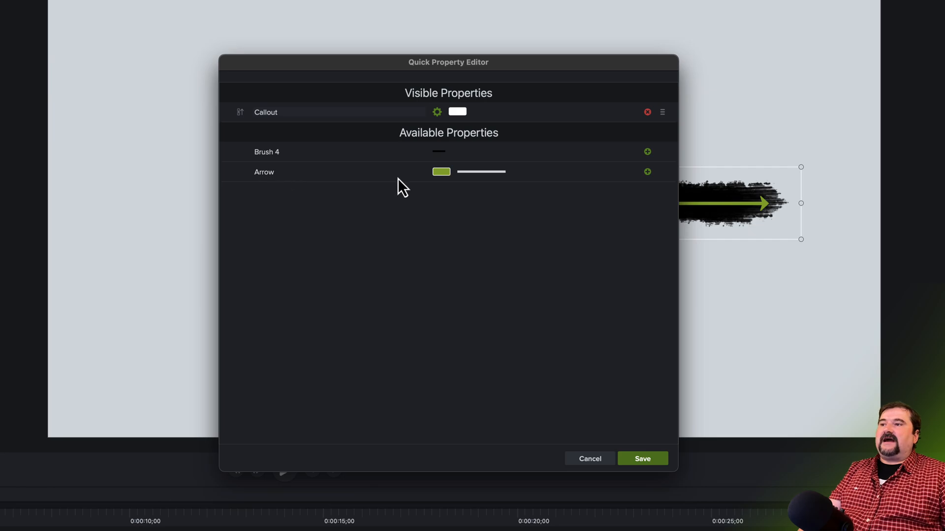
{"action": "left_click", "coordinate": [647, 172]}
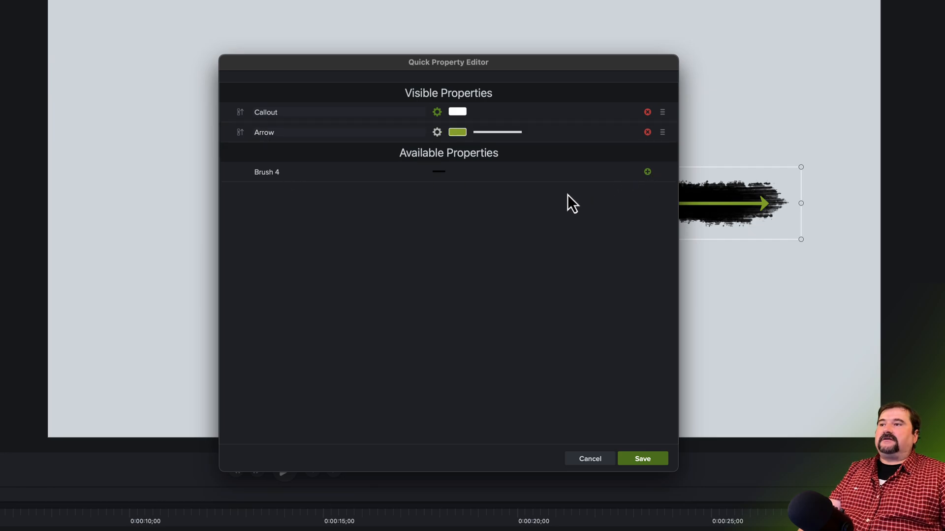
{"action": "left_click", "coordinate": [638, 459]}
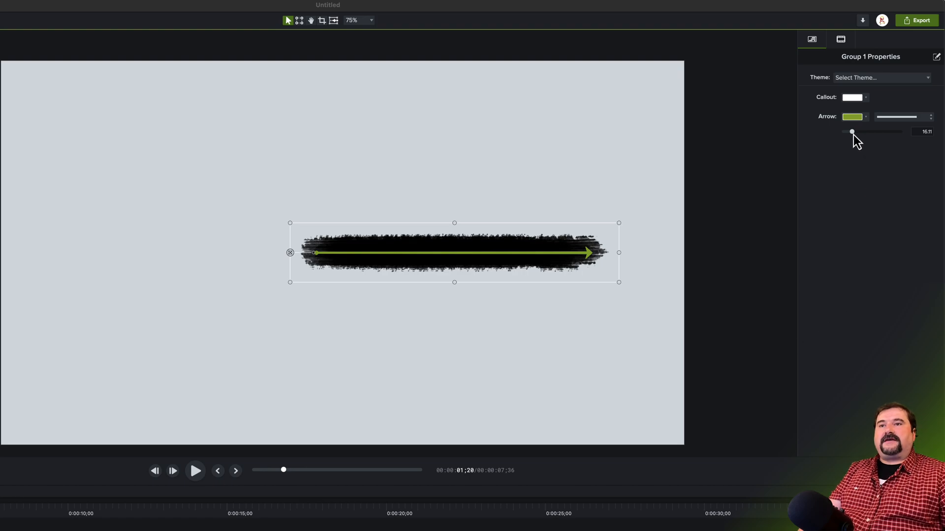
Try different arrow thicknesses through the group's quick properties and leave it at 18.19.
{"action": "left_click_drag", "start_coordinate": [852, 132], "coordinate": [858, 134]}
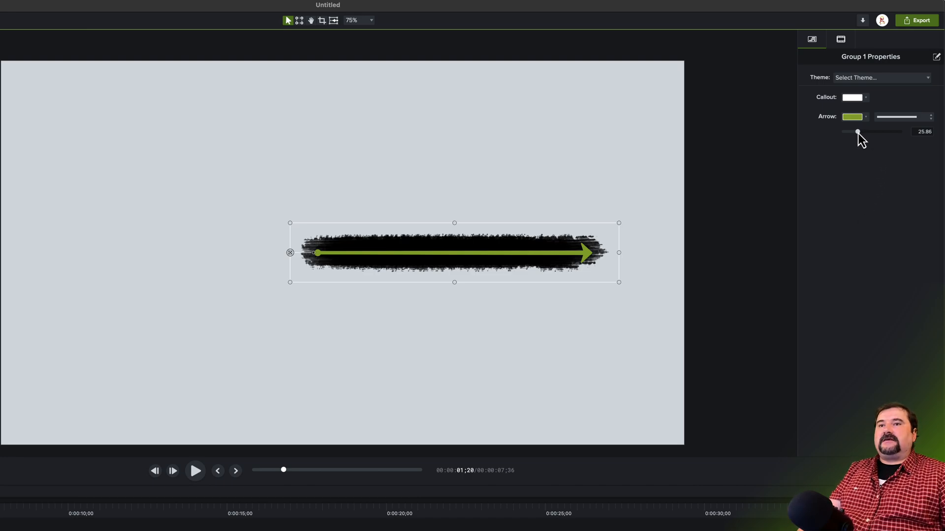
{"action": "left_click_drag", "start_coordinate": [857, 134], "coordinate": [837, 133]}
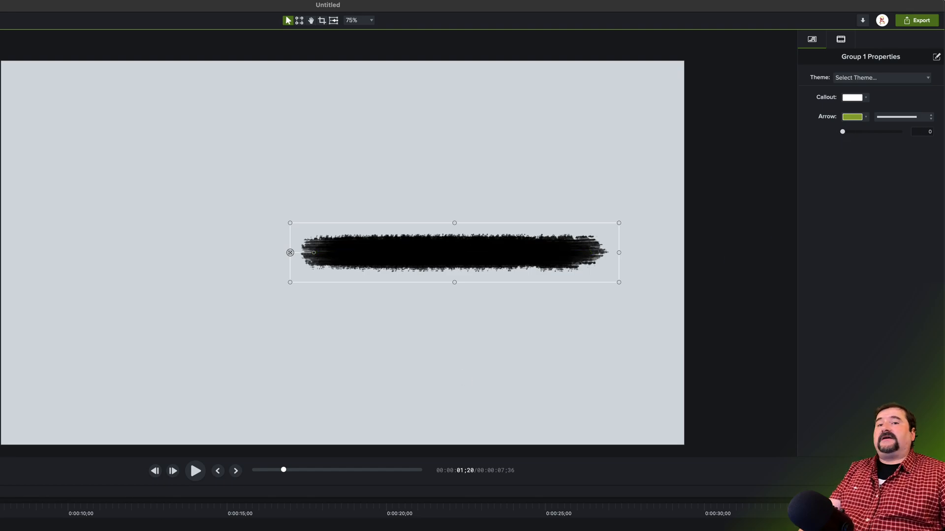
{"action": "left_click_drag", "start_coordinate": [842, 132], "coordinate": [855, 135]}
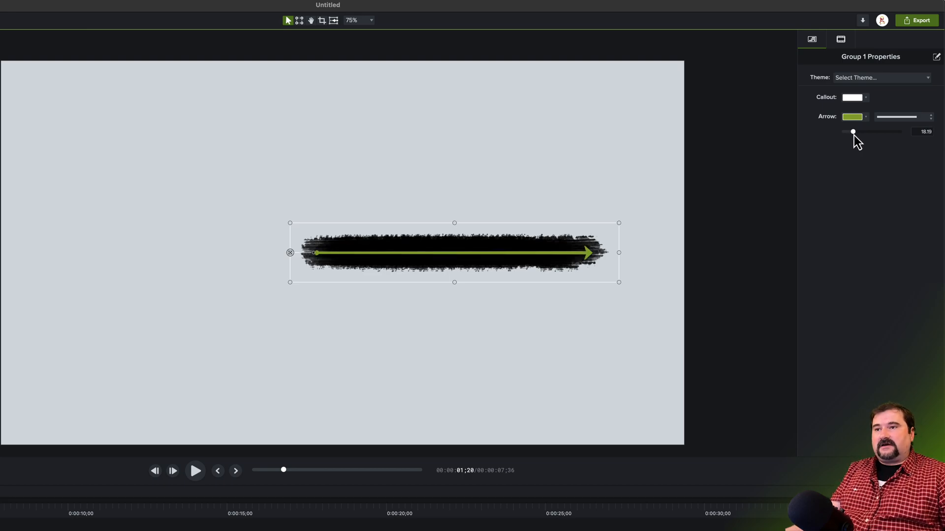
Save the project as Working Doc and move the Brush 4 group to the upper centre of the canvas.
{"action": "left_click", "coordinate": [738, 252]}
{"action": "left_click", "coordinate": [533, 262]}
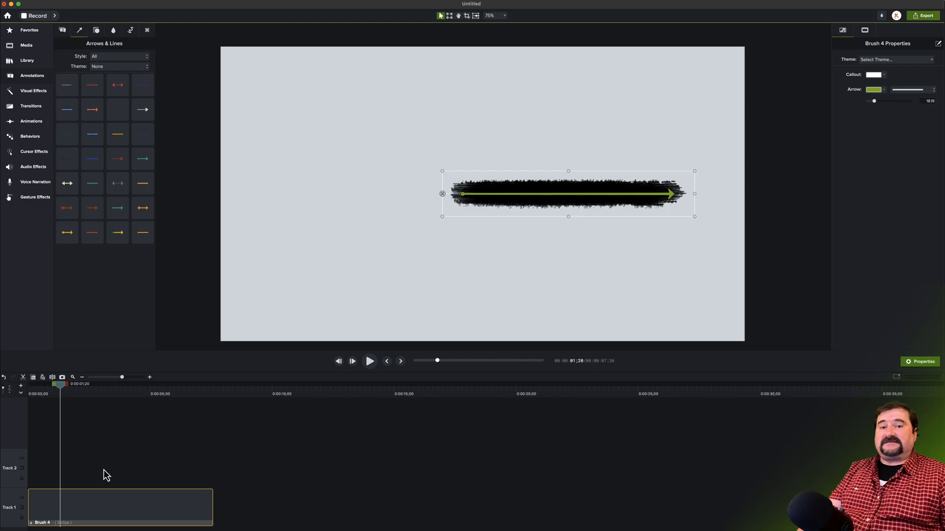
{"action": "key", "text": "super+s"}
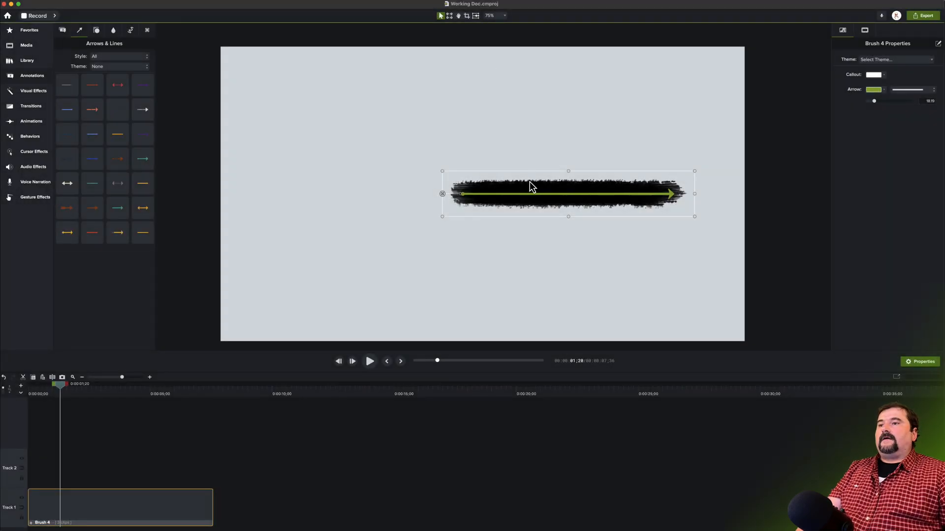
{"action": "mouse_move", "coordinate": [538, 205]}
{"action": "left_mouse_down"}
{"action": "mouse_move", "coordinate": [504, 202]}
{"action": "mouse_move", "coordinate": [456, 128]}
{"action": "left_mouse_up"}
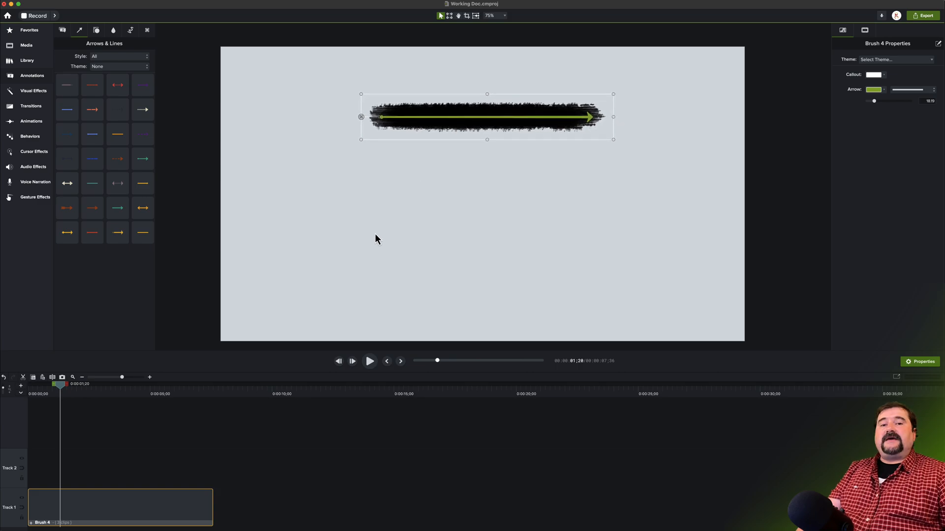
Duplicate the Brush 4 group, place the copy on Track 1 starting at about 0:00:09, and move the playhead to 0:00:09;30.
{"action": "key", "text": "super+d"}
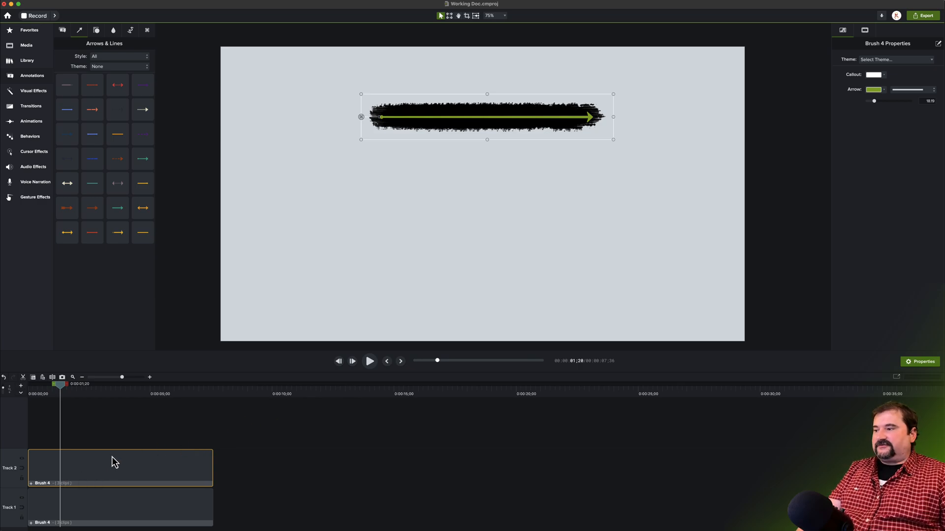
{"action": "mouse_move", "coordinate": [69, 465]}
{"action": "left_mouse_down"}
{"action": "mouse_move", "coordinate": [254, 460]}
{"action": "mouse_move", "coordinate": [293, 481]}
{"action": "mouse_move", "coordinate": [293, 505]}
{"action": "left_mouse_up"}
{"action": "left_click", "coordinate": [260, 392]}
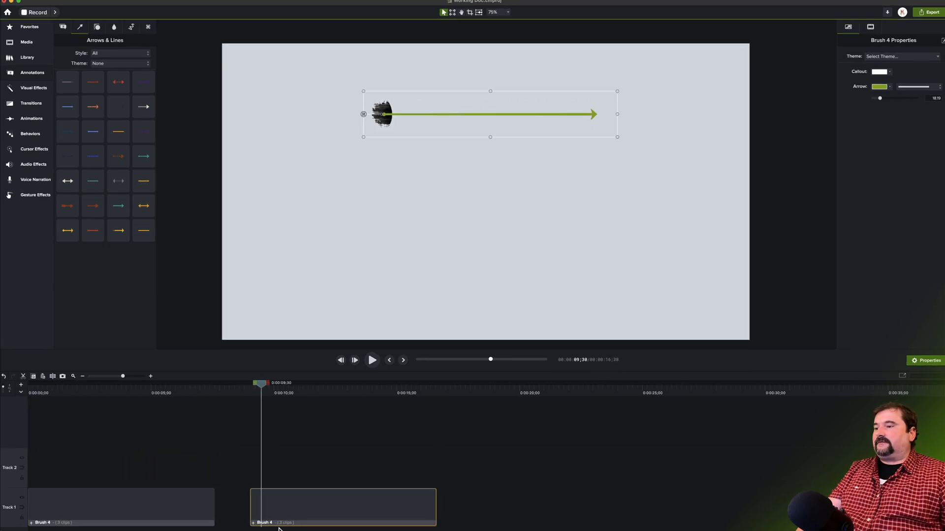
Rename the duplicated group as Brush 3.
{"action": "right_click", "coordinate": [264, 513]}
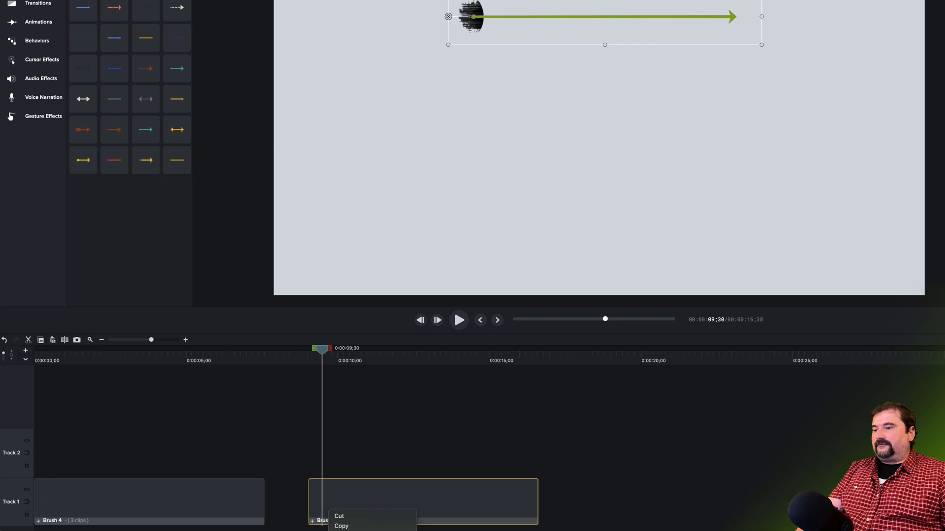
{"action": "left_click", "coordinate": [355, 530]}
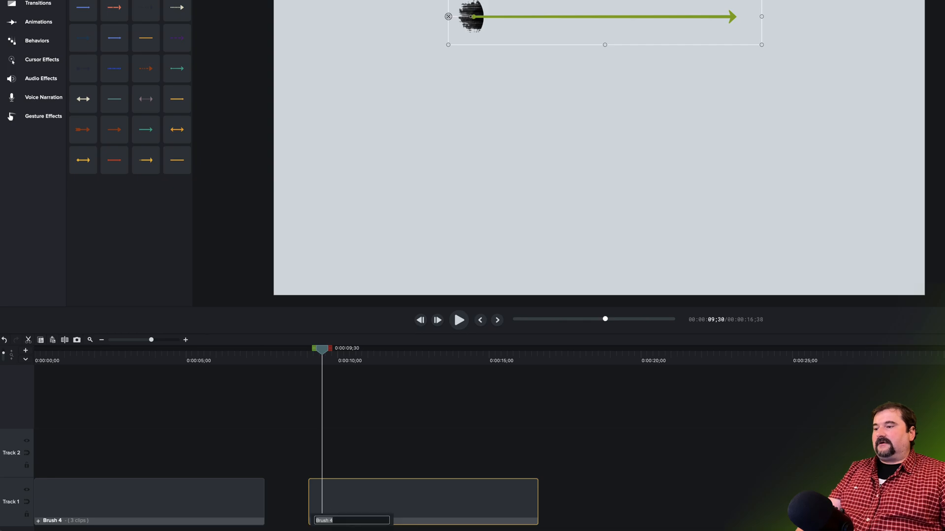
{"action": "type", "text": "Brush 3"}
{"action": "key", "text": "Return"}
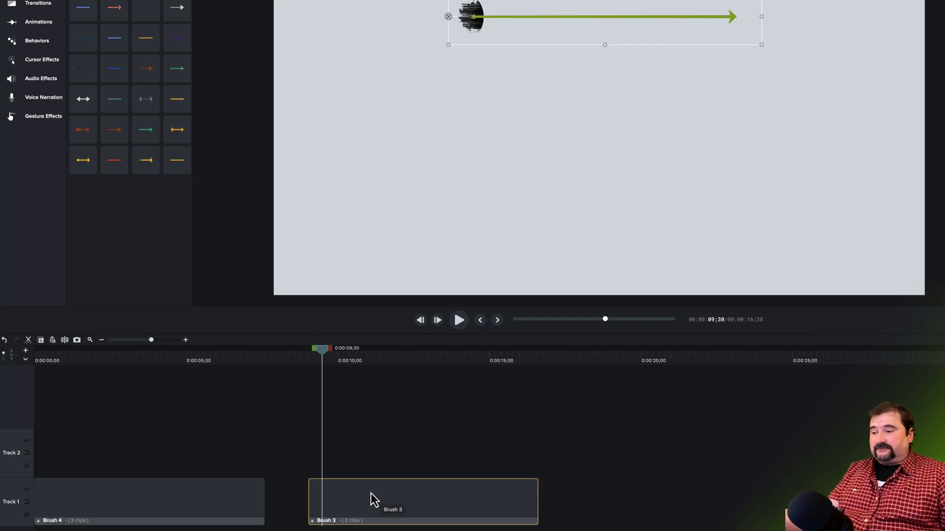
Open the Brush 3 group, move the playhead to 0:00:11;20 and select the brush image clip on Track 1.
{"action": "left_click", "coordinate": [312, 522]}
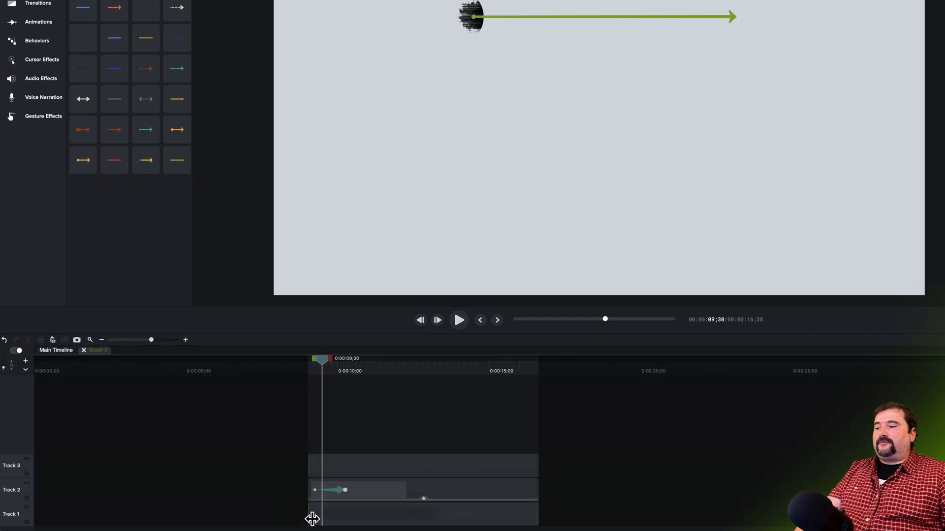
{"action": "left_click", "coordinate": [372, 518]}
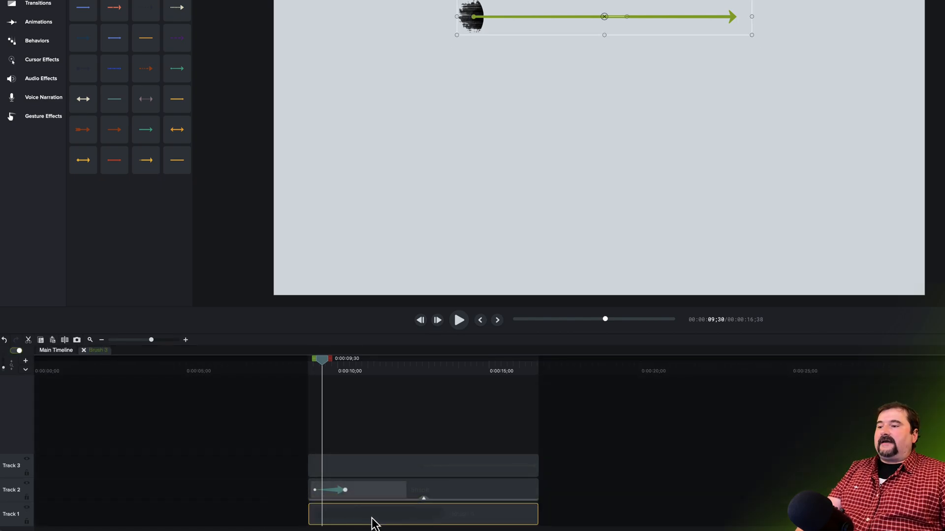
{"action": "left_click_drag", "start_coordinate": [329, 361], "coordinate": [342, 365]}
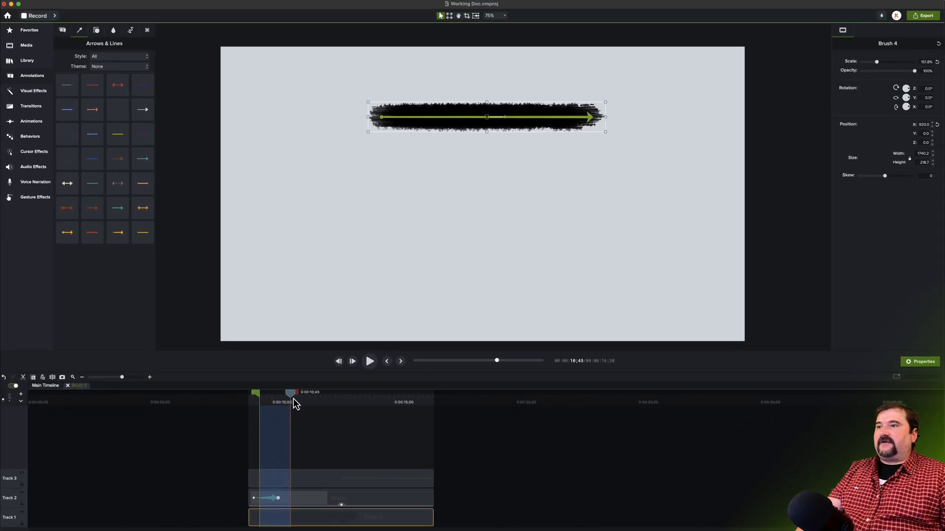
{"action": "left_click", "coordinate": [324, 385]}
{"action": "left_click_drag", "start_coordinate": [298, 401], "coordinate": [307, 401]}
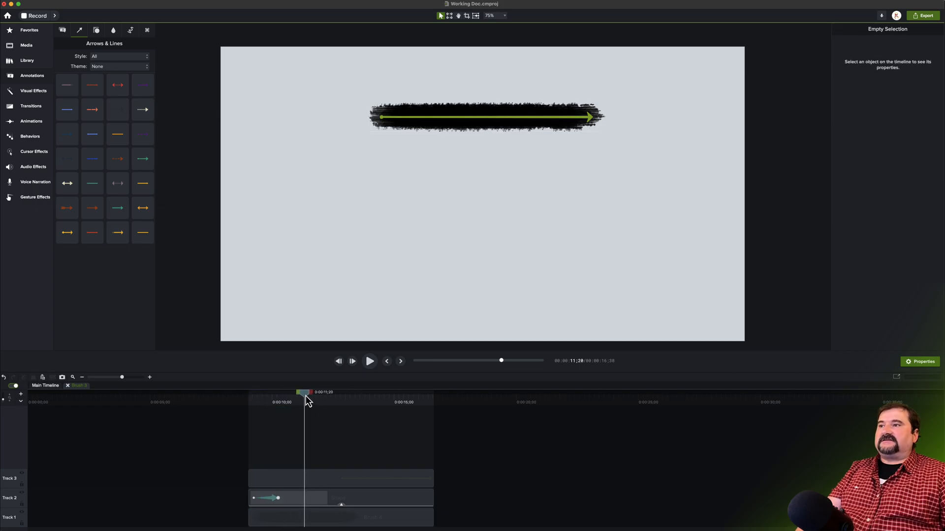
{"action": "left_click", "coordinate": [300, 520]}
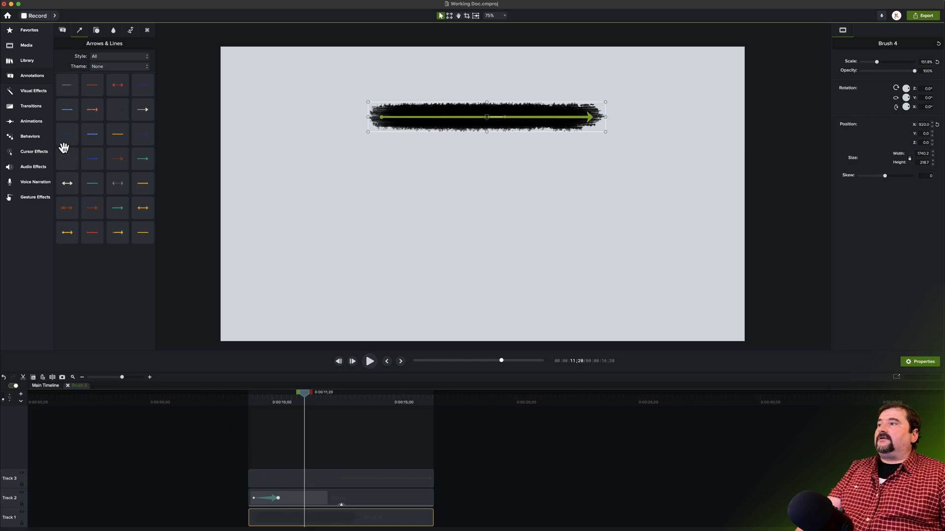
Replace the brush image clip on Track 1 of the open group with the Brush 3 image from the media bin.
{"action": "left_click", "coordinate": [34, 49]}
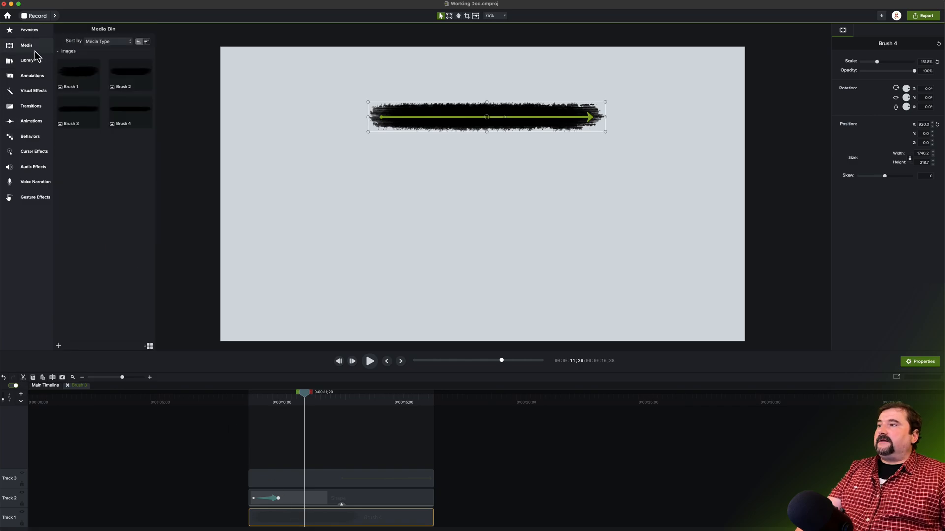
{"action": "left_click", "coordinate": [86, 117]}
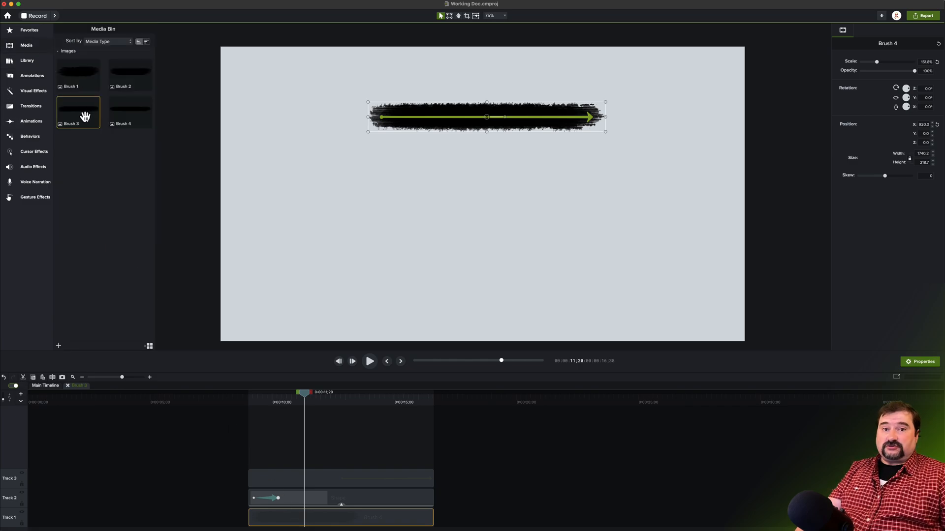
{"action": "right_click", "coordinate": [77, 112]}
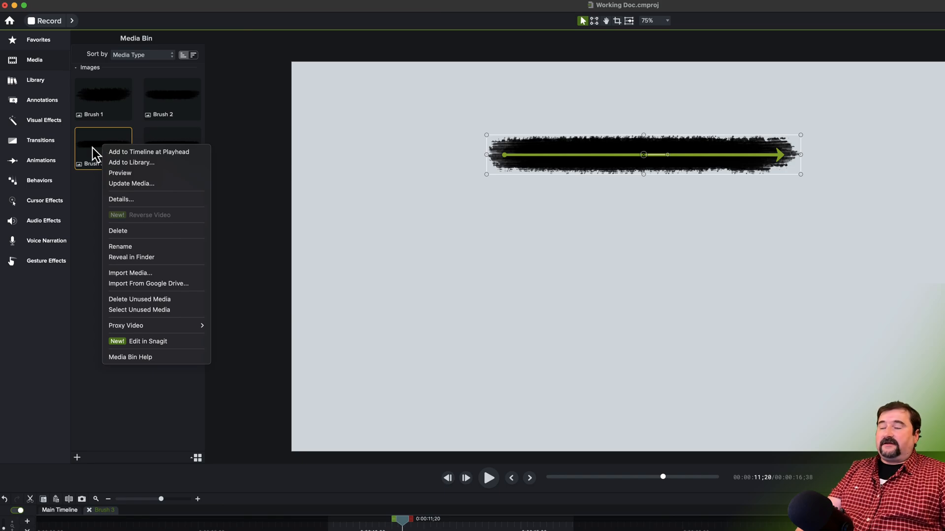
{"action": "left_click", "coordinate": [93, 150]}
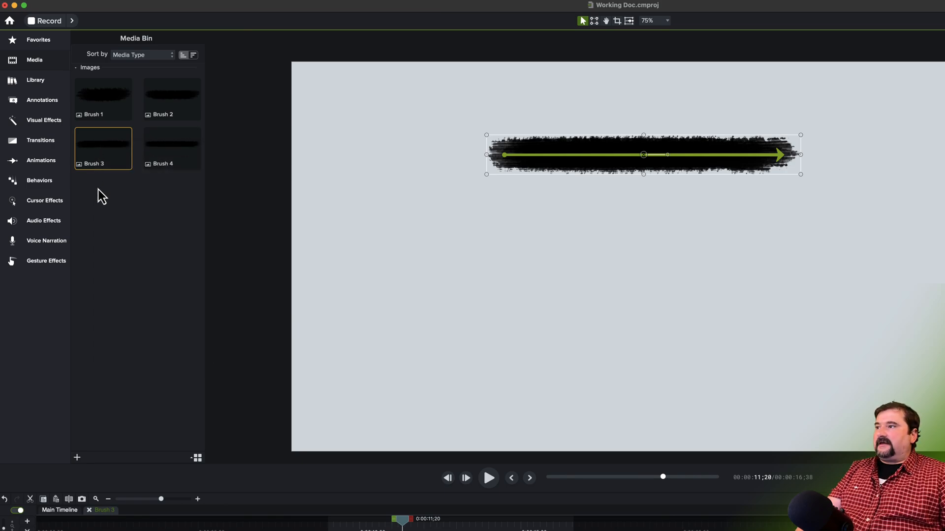
{"action": "mouse_move", "coordinate": [112, 156]}
{"action": "left_mouse_down"}
{"action": "mouse_move", "coordinate": [178, 417]}
{"action": "mouse_move", "coordinate": [274, 530]}
{"action": "left_mouse_up"}
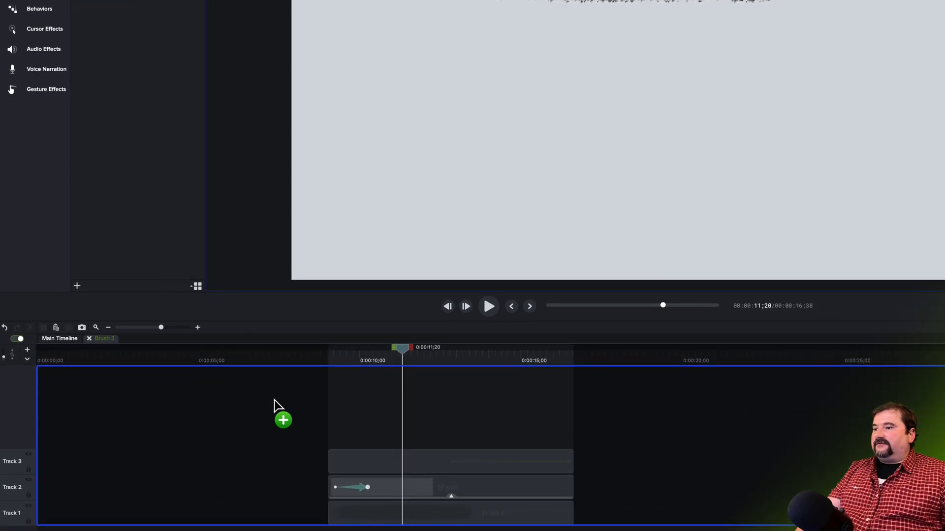
{"action": "mouse_move", "coordinate": [273, 400]}
{"action": "left_mouse_down"}
{"action": "mouse_move", "coordinate": [350, 489]}
{"action": "mouse_move", "coordinate": [392, 517]}
{"action": "mouse_move", "coordinate": [432, 521]}
{"action": "left_mouse_up"}
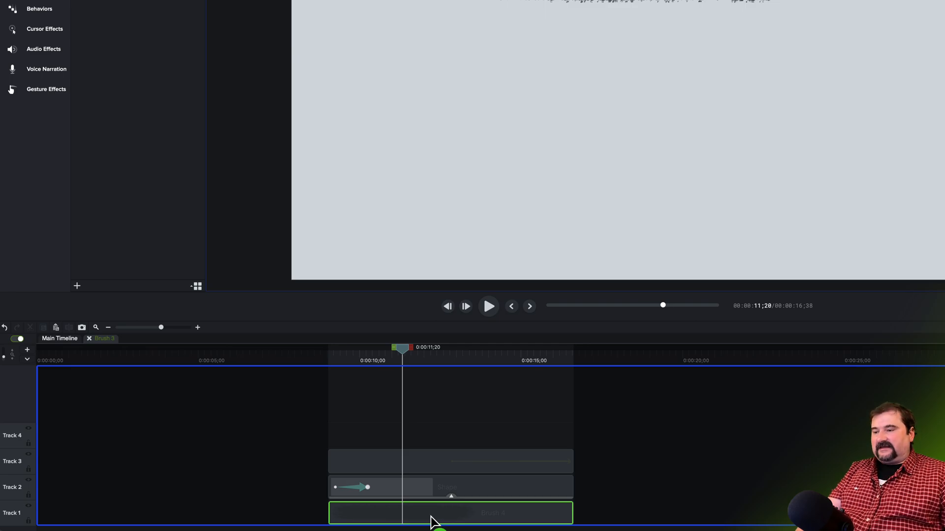
{"action": "left_click_drag", "start_coordinate": [431, 517], "coordinate": [432, 518]}
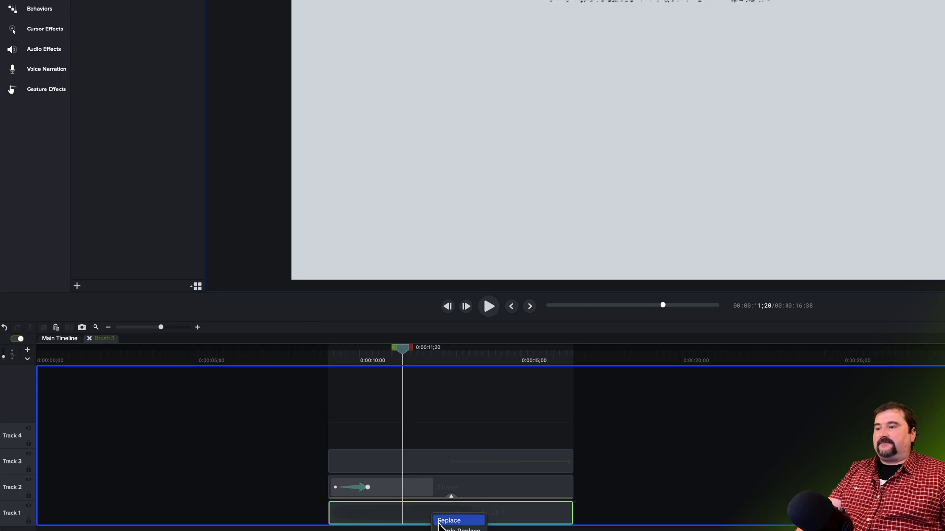
{"action": "left_click", "coordinate": [446, 520]}
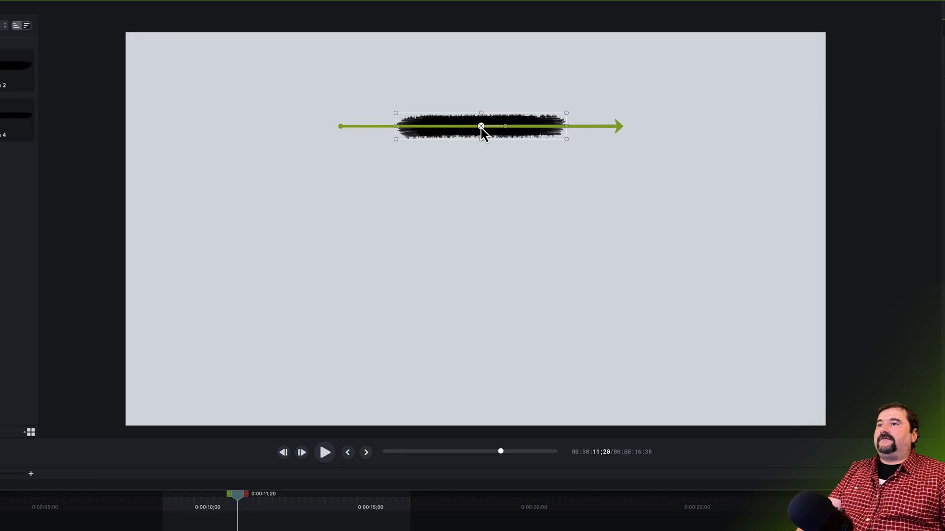
Move the Brush 3 image left to line up with the arrow's tail, and select the mask shape on Track 2 at 0:00:10;24.
{"action": "left_click_drag", "start_coordinate": [487, 117], "coordinate": [395, 139]}
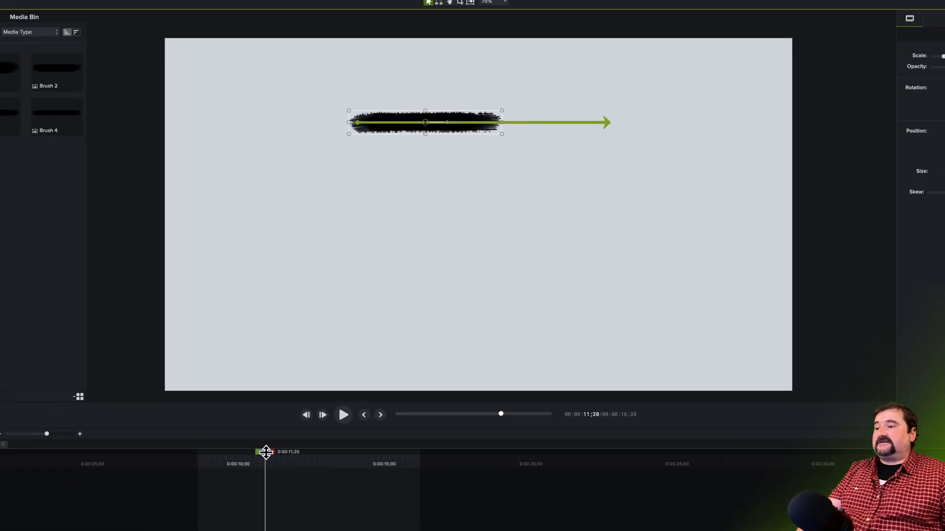
{"action": "mouse_move", "coordinate": [266, 451]}
{"action": "left_mouse_down"}
{"action": "mouse_move", "coordinate": [285, 395]}
{"action": "mouse_move", "coordinate": [253, 395]}
{"action": "mouse_move", "coordinate": [283, 394]}
{"action": "left_mouse_up"}
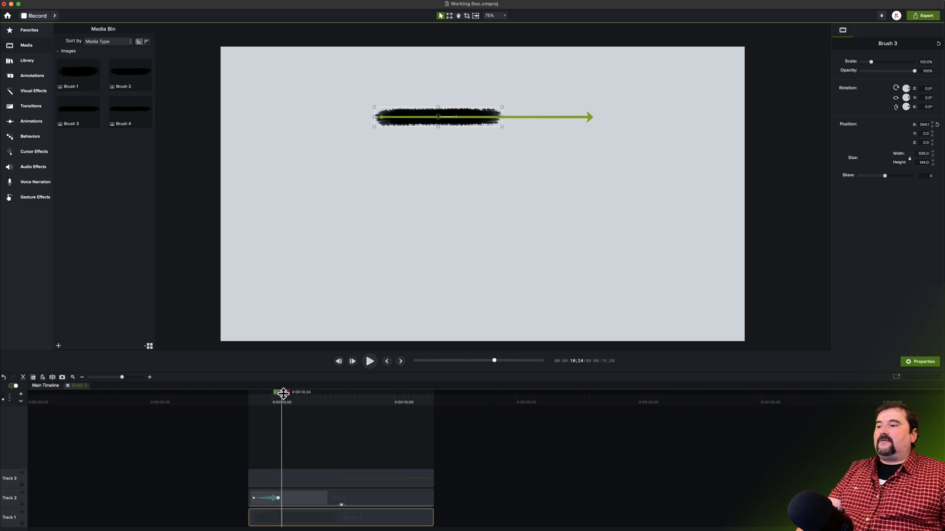
{"action": "left_click", "coordinate": [306, 499]}
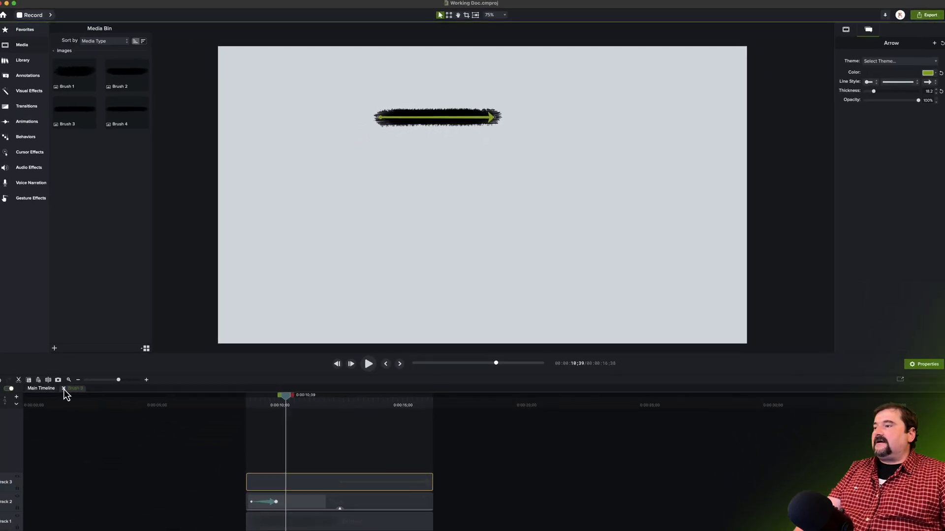
Leave the group, crop the Brush 3 group's right side close to the stroke's end, and move the group right on the canvas.
{"action": "left_click", "coordinate": [64, 389]}
{"action": "left_click", "coordinate": [318, 509]}
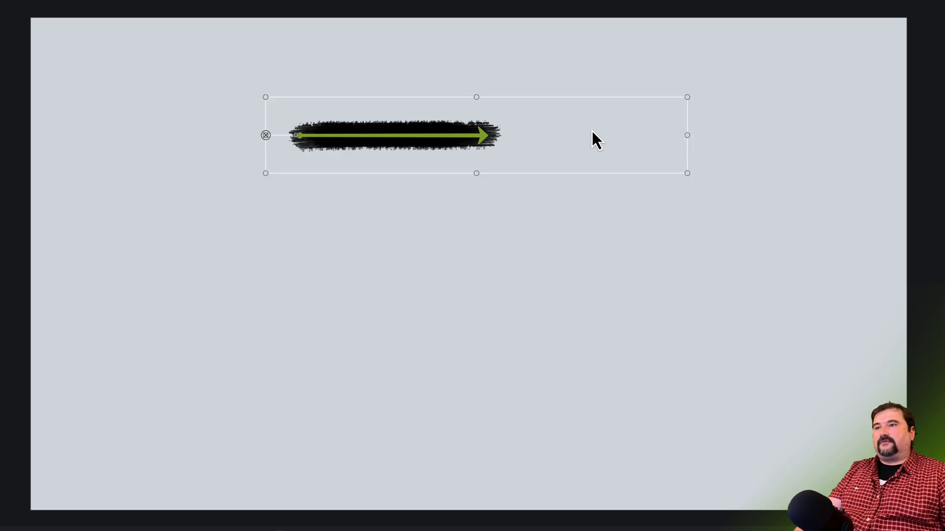
{"action": "left_click_drag", "start_coordinate": [687, 137], "coordinate": [515, 139]}
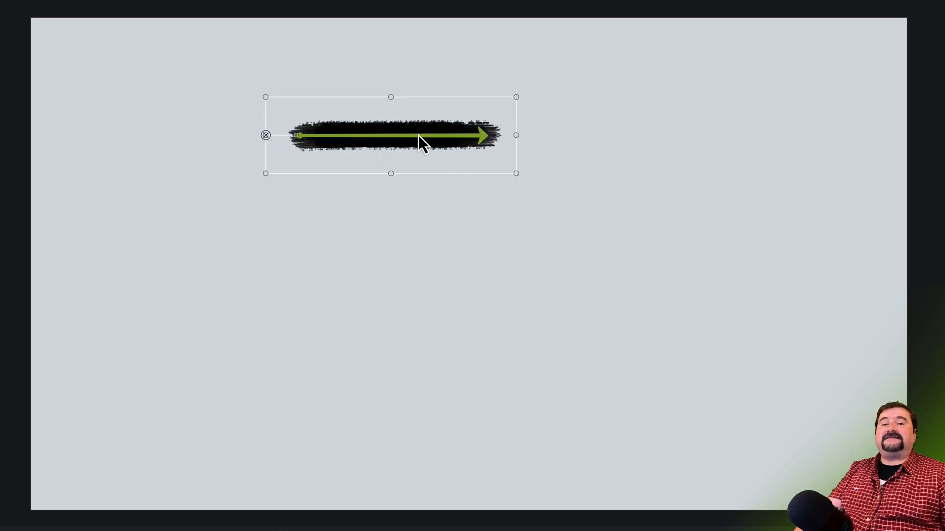
{"action": "left_click_drag", "start_coordinate": [397, 158], "coordinate": [471, 155]}
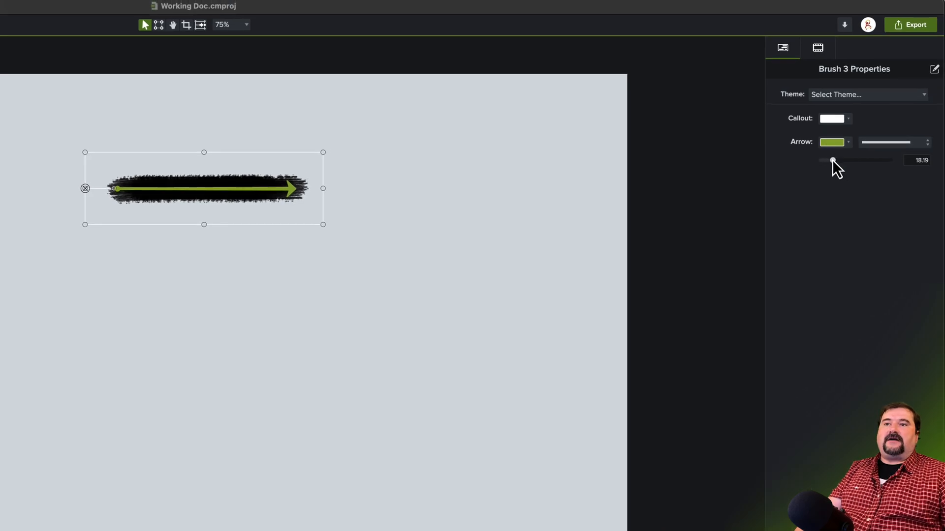
Set the Brush 3 group's arrow thickness to 18.47 and save the project.
{"action": "mouse_move", "coordinate": [831, 160]}
{"action": "left_mouse_down"}
{"action": "mouse_move", "coordinate": [840, 161]}
{"action": "mouse_move", "coordinate": [819, 164]}
{"action": "mouse_move", "coordinate": [834, 164]}
{"action": "left_mouse_up"}
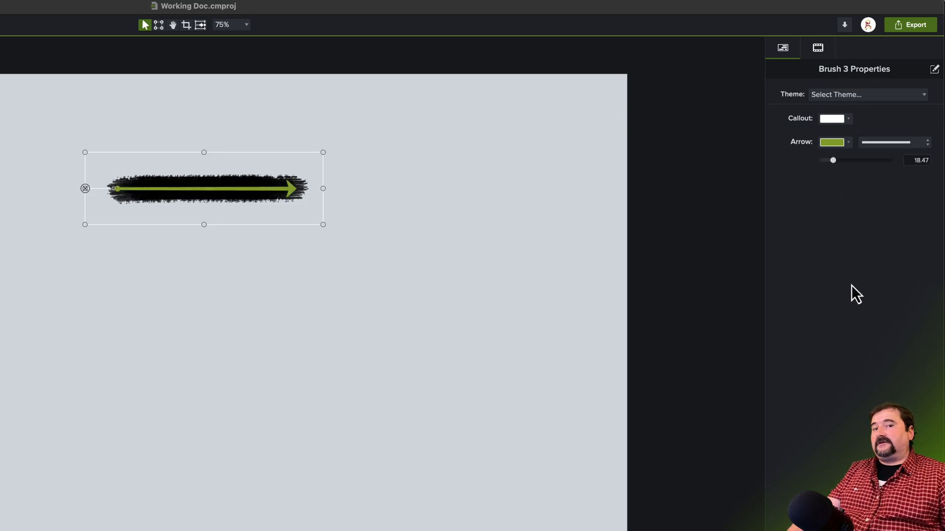
{"action": "key", "text": "super+s"}
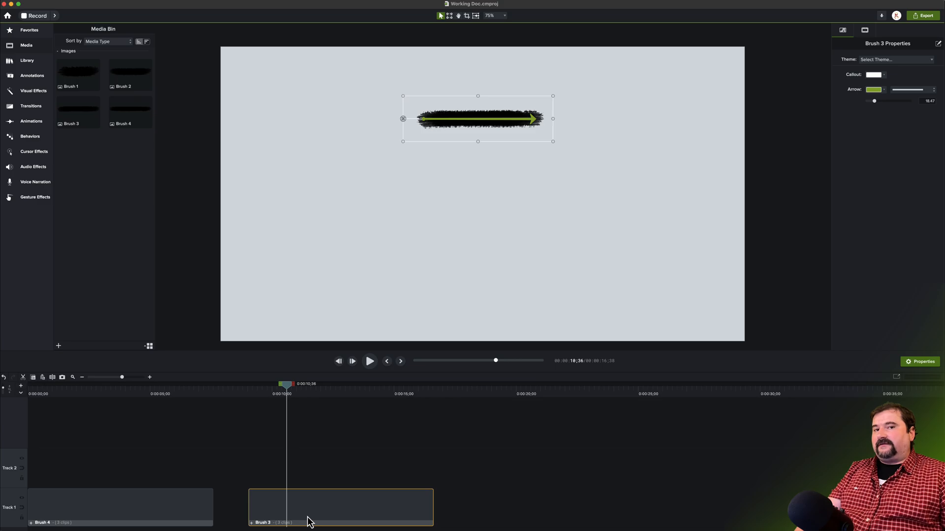
Duplicate the Brush 3 group, place the copy on Track 1 starting at about 0:00:17;34, and move the playhead to 0:00:18;41.
{"action": "key", "text": "super+d"}
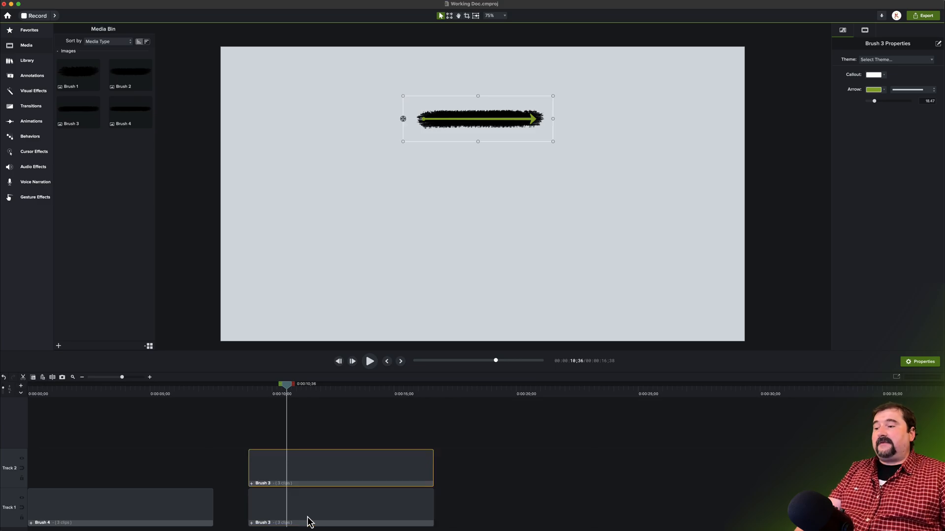
{"action": "mouse_move", "coordinate": [271, 474]}
{"action": "left_mouse_down"}
{"action": "mouse_move", "coordinate": [488, 471]}
{"action": "mouse_move", "coordinate": [473, 508]}
{"action": "left_mouse_up"}
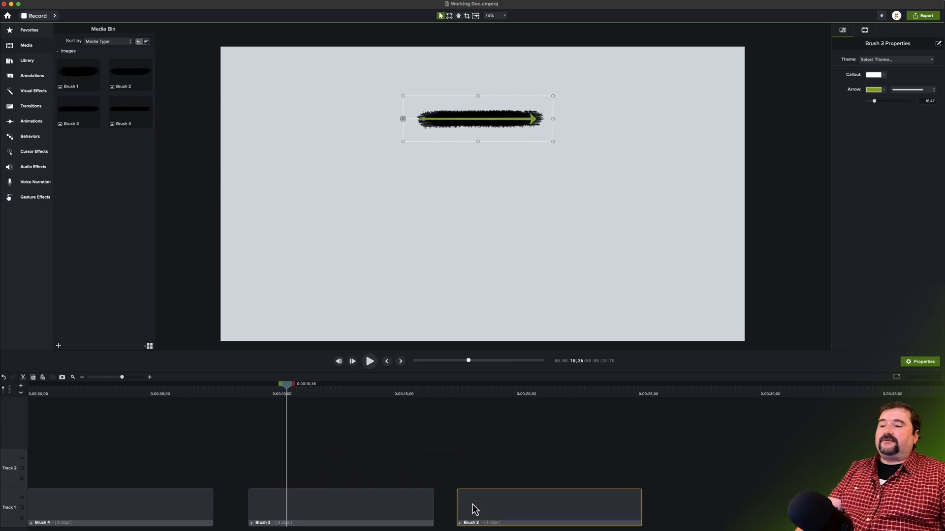
{"action": "left_click", "coordinate": [485, 390]}
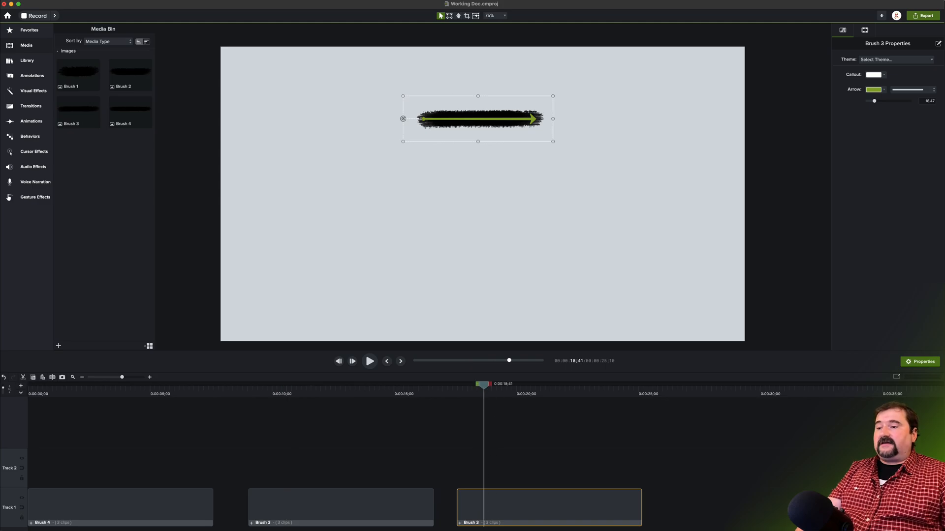
Open the duplicated group and rename it Brush 2.
{"action": "double_click", "coordinate": [473, 526]}
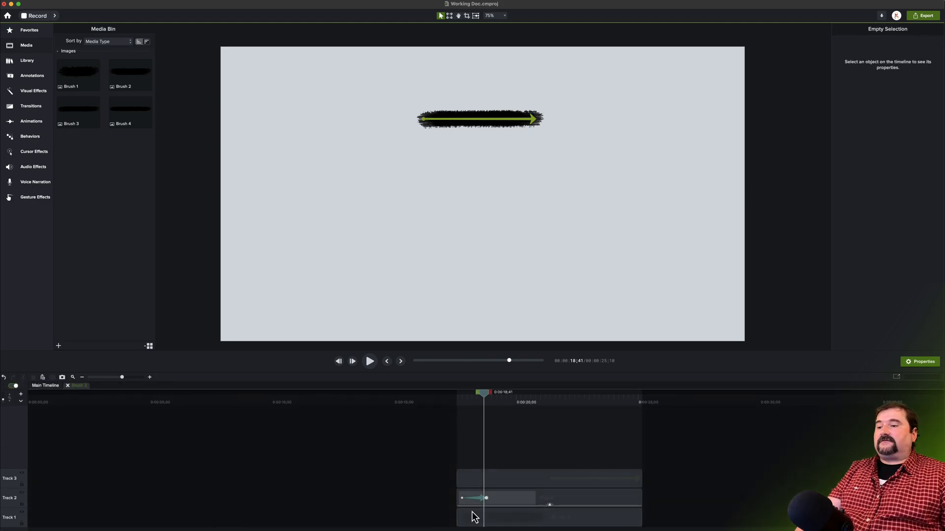
{"action": "double_click", "coordinate": [80, 386]}
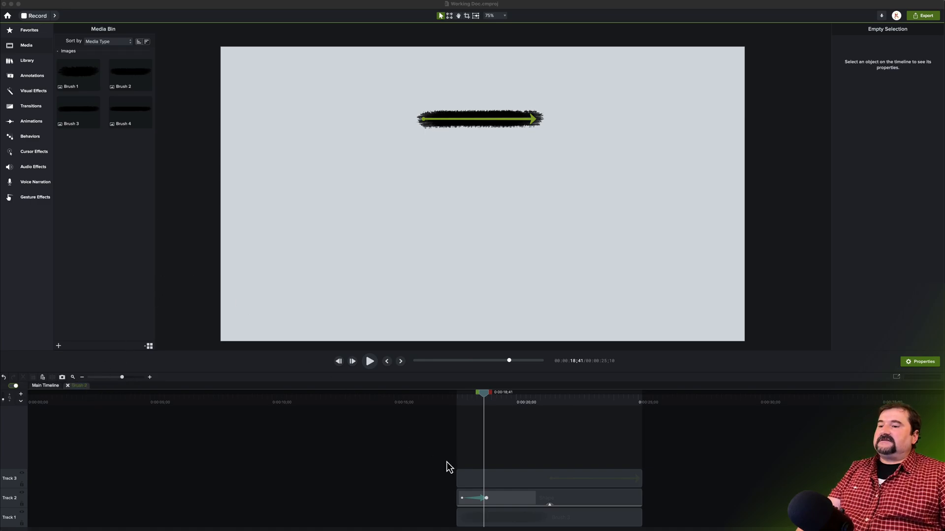
Replace the Brush 3 image clip on Track 1 with the Brush 2 image from the media bin.
{"action": "left_click", "coordinate": [496, 520]}
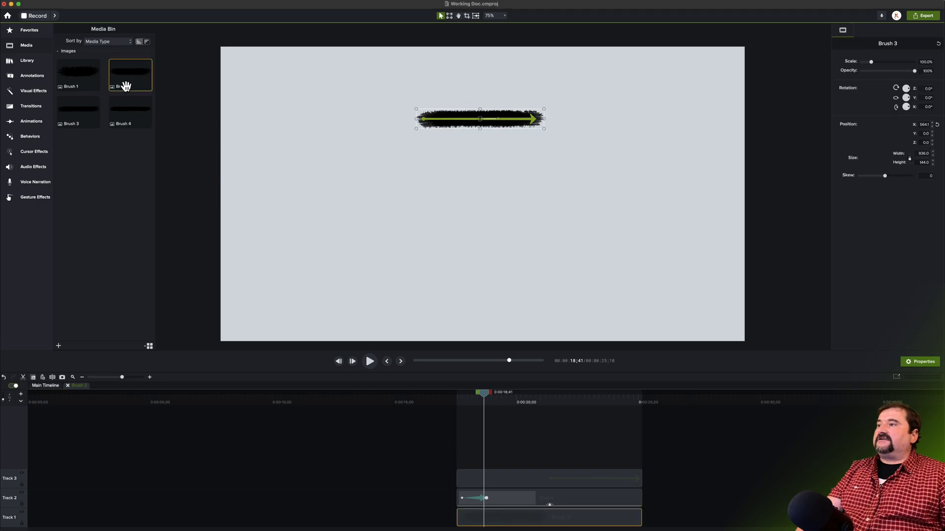
{"action": "mouse_move", "coordinate": [127, 80]}
{"action": "left_mouse_down"}
{"action": "mouse_move", "coordinate": [130, 173]}
{"action": "mouse_move", "coordinate": [259, 403]}
{"action": "mouse_move", "coordinate": [507, 524]}
{"action": "left_mouse_up"}
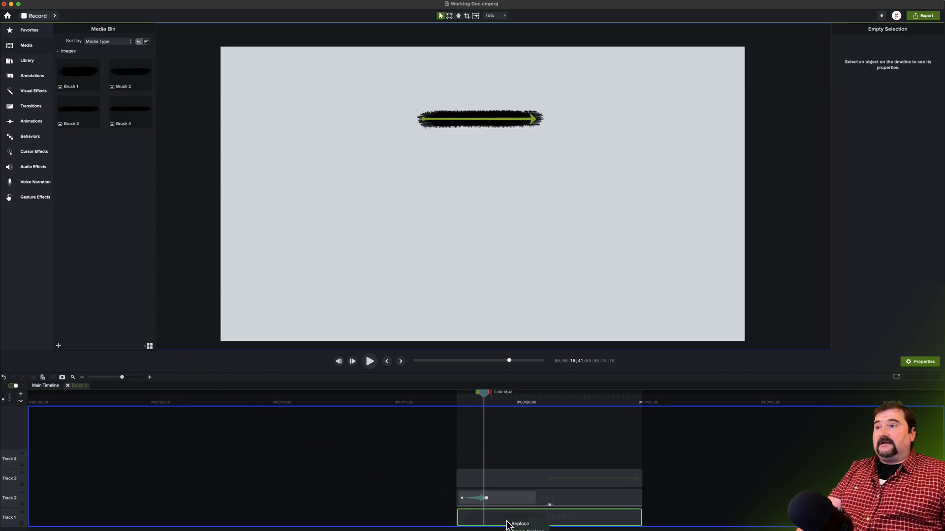
{"action": "left_click", "coordinate": [514, 523]}
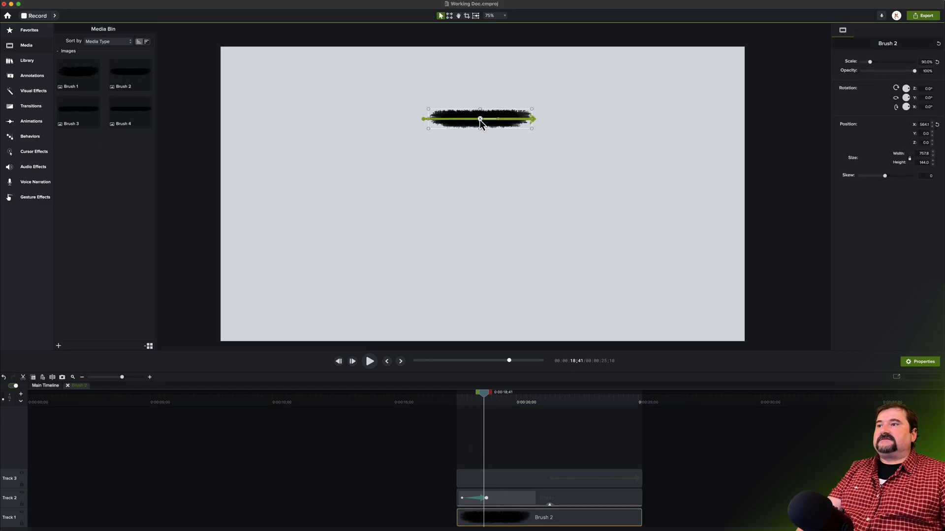
Move the Brush 2 image left to X about 454 to meet the arrow's tail, and shorten the arrow to the stroke's length.
{"action": "left_click_drag", "start_coordinate": [480, 123], "coordinate": [464, 120]}
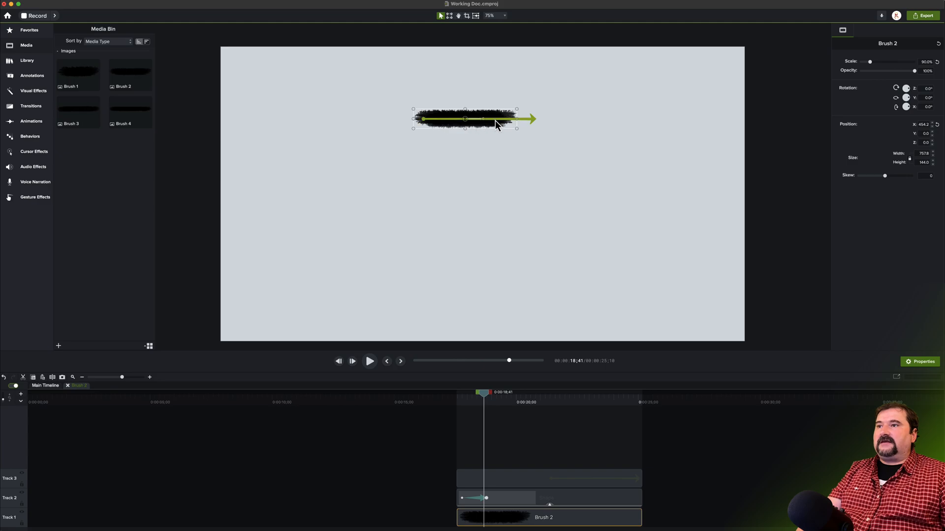
{"action": "left_click", "coordinate": [531, 123]}
{"action": "left_click_drag", "start_coordinate": [536, 124], "coordinate": [508, 125]}
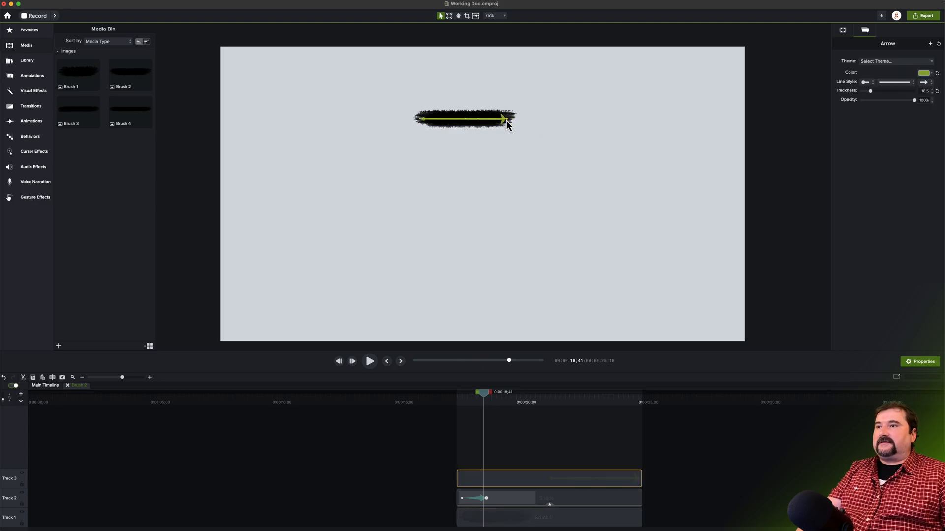
At 0:00:18;57, nudge the mask shape on Track 2 left until its right edge sits just past the Brush 2 stroke.
{"action": "left_click", "coordinate": [517, 503]}
{"action": "left_click_drag", "start_coordinate": [484, 397], "coordinate": [491, 397]}
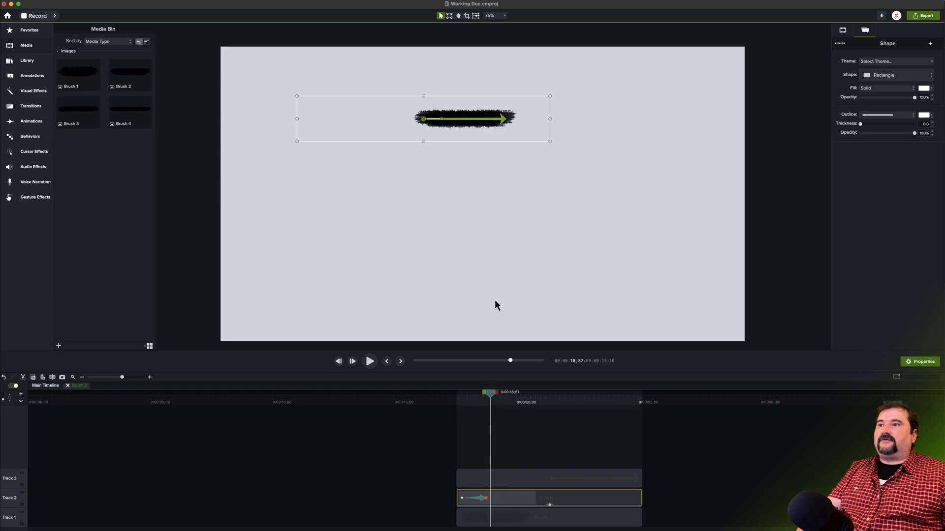
{"action": "key", "text": "Left"}
{"action": "key", "text": "Left"}
{"action": "key", "text": "Left"}
{"action": "key", "text": "Left"}
{"action": "key", "text": "Left"}
{"action": "key", "text": "Left"}
{"action": "key", "text": "Left"}
{"action": "key", "text": "Left"}
{"action": "key", "text": "Left"}
{"action": "key", "text": "Left"}
{"action": "key", "text": "Left"}
{"action": "key", "text": "Left"}
{"action": "key", "text": "Left"}
{"action": "key", "text": "Left"}
{"action": "key", "text": "Left"}
{"action": "key", "text": "Left"}
{"action": "key", "text": "Left"}
{"action": "key", "text": "Left"}
{"action": "key", "text": "Left"}
{"action": "key", "text": "Left"}
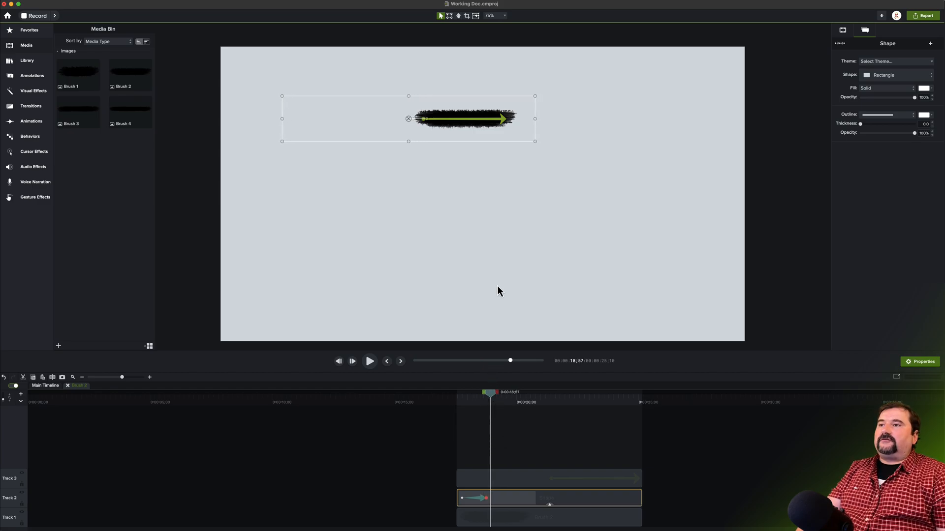
{"action": "key", "text": "Left"}
{"action": "key", "text": "Left"}
{"action": "key", "text": "Left"}
{"action": "key", "text": "Left"}
{"action": "key", "text": "Left"}
{"action": "key", "text": "Left"}
{"action": "key", "text": "Left"}
{"action": "key", "text": "Left"}
{"action": "key", "text": "Left"}
{"action": "key", "text": "Left"}
{"action": "key", "text": "Left"}
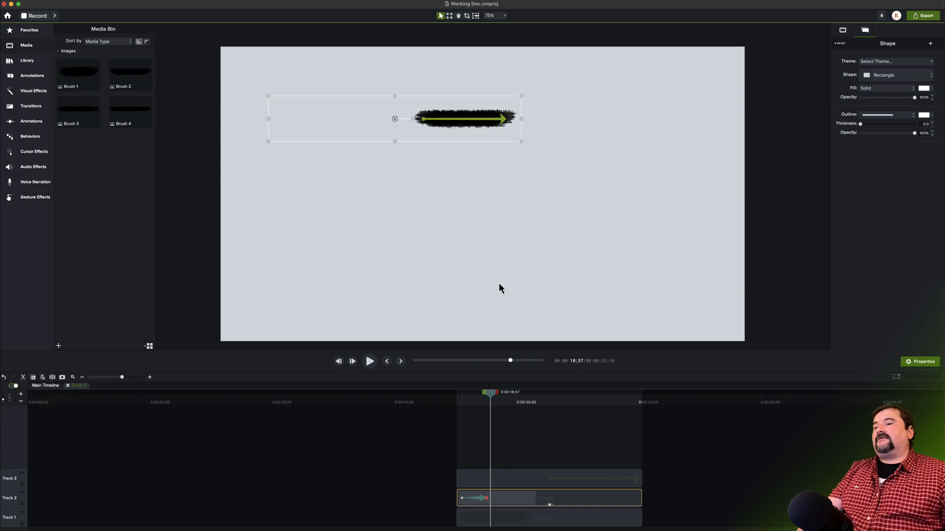
Play the Brush 2 reveal animation from the group's start at 0:00:17;34 to check it.
{"action": "left_click_drag", "start_coordinate": [479, 397], "coordinate": [455, 396]}
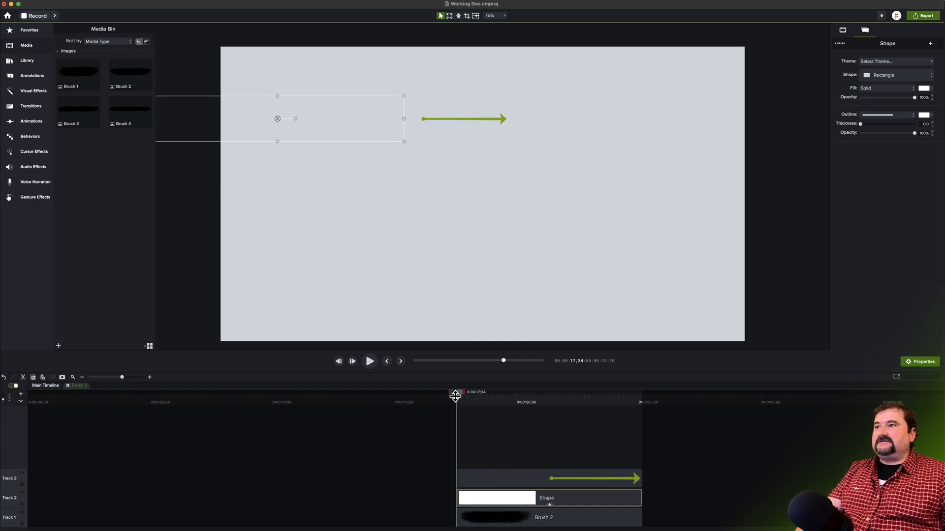
{"action": "key", "text": "space"}
{"action": "key", "text": "space"}
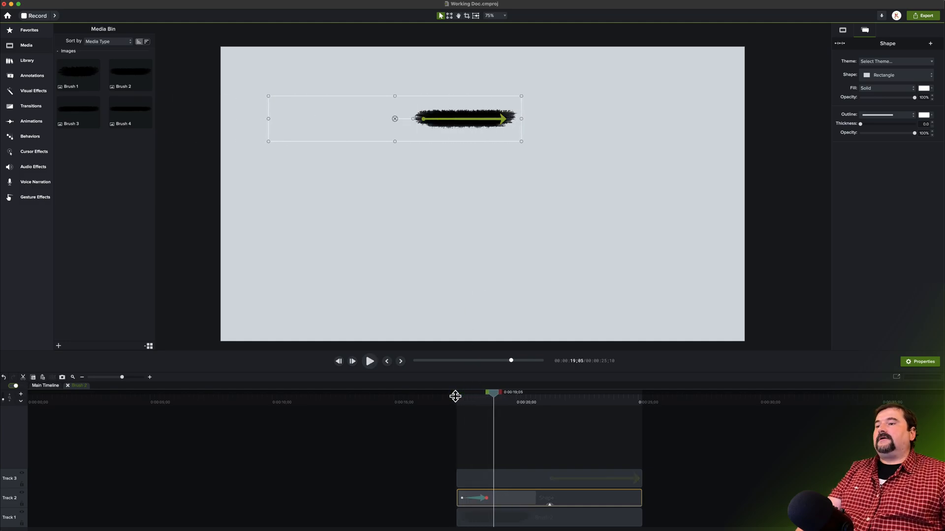
Leave the group and crop the Brush 2 group's right side close to the end of the stroke.
{"action": "left_click", "coordinate": [68, 387]}
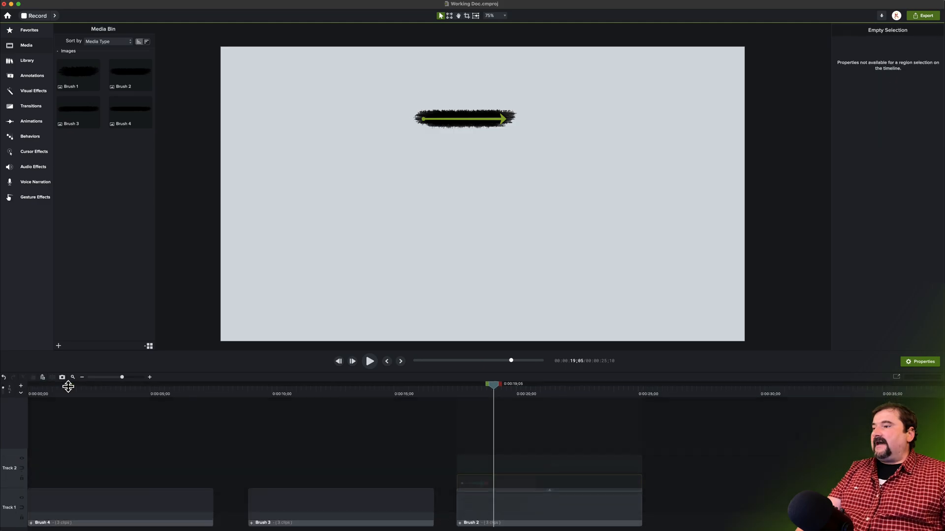
{"action": "left_click", "coordinate": [517, 521]}
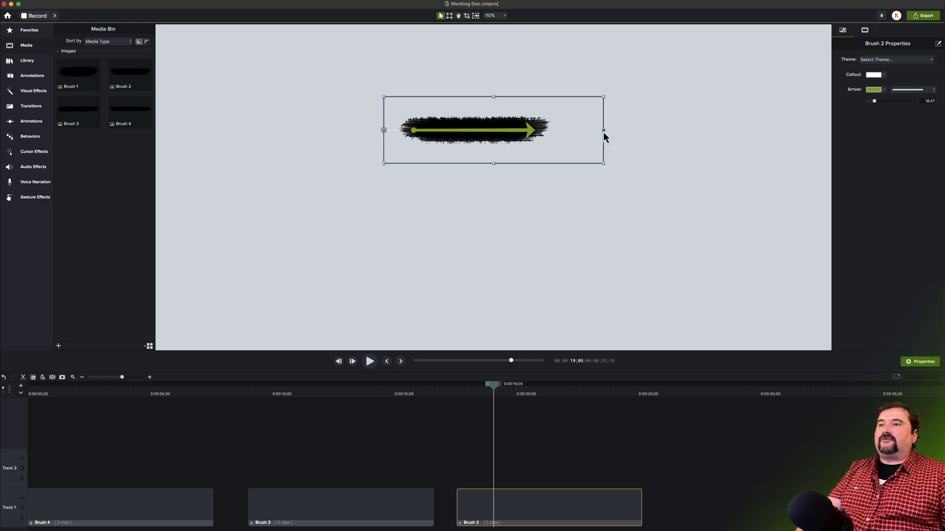
{"action": "left_click_drag", "start_coordinate": [604, 132], "coordinate": [563, 132]}
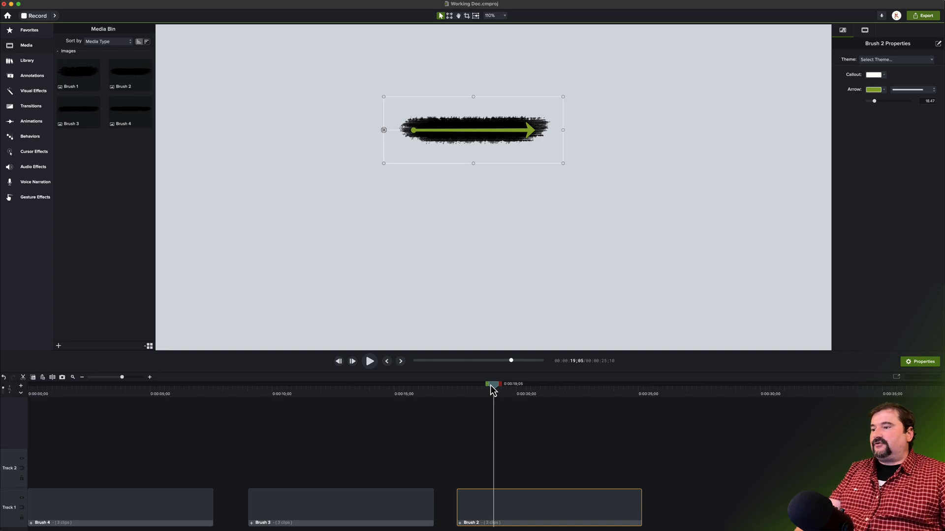
Tighten the gaps on Track 1 by moving the Brush 3 group to about 0:00:08 and the Brush 2 group to about 0:00:16.
{"action": "left_click_drag", "start_coordinate": [379, 518], "coordinate": [352, 518]}
{"action": "left_click_drag", "start_coordinate": [475, 517], "coordinate": [437, 521]}
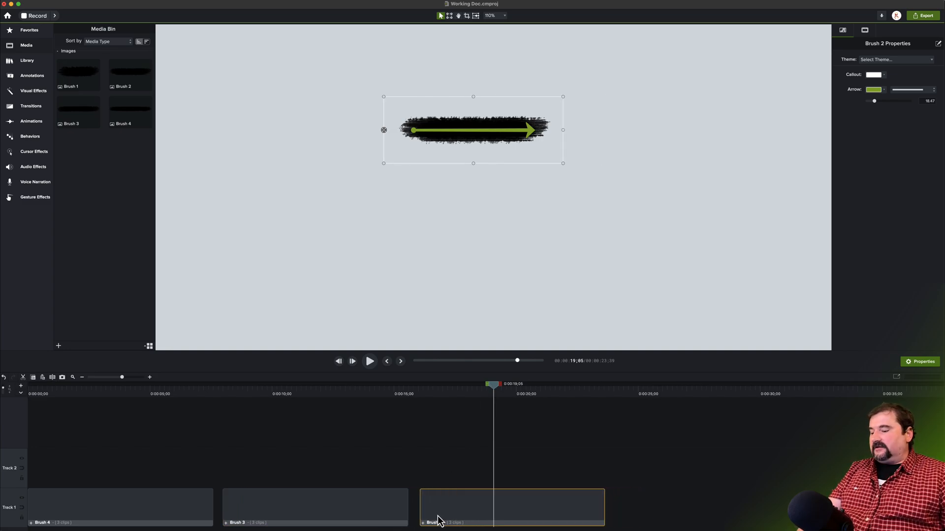
Save the project and duplicate the Brush 2 group on Track 1 so the copy starts at about 0:00:24.
{"action": "key", "text": "super+s"}
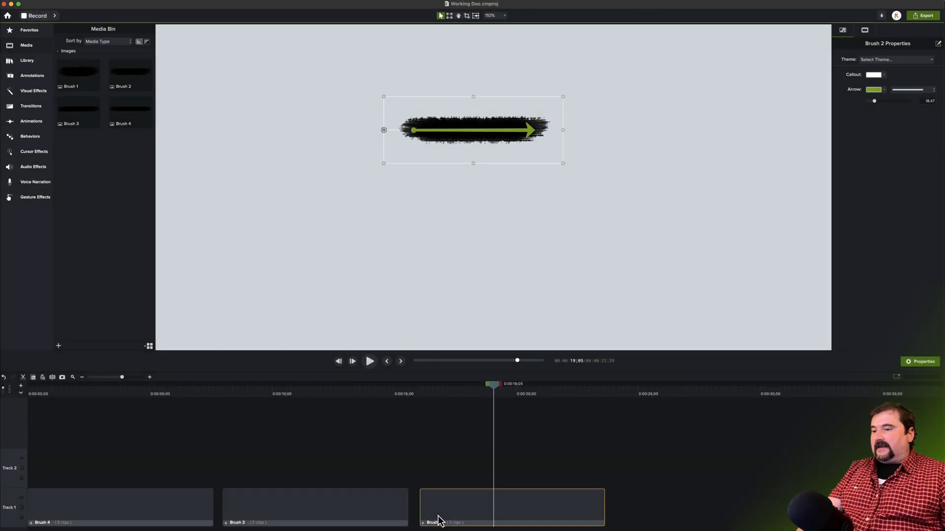
{"action": "mouse_move", "coordinate": [439, 521]}
{"action": "left_mouse_down"}
{"action": "mouse_move", "coordinate": [438, 491]}
{"action": "mouse_move", "coordinate": [497, 468]}
{"action": "mouse_move", "coordinate": [629, 483]}
{"action": "mouse_move", "coordinate": [493, 470]}
{"action": "mouse_move", "coordinate": [650, 500]}
{"action": "mouse_move", "coordinate": [637, 512]}
{"action": "left_mouse_up"}
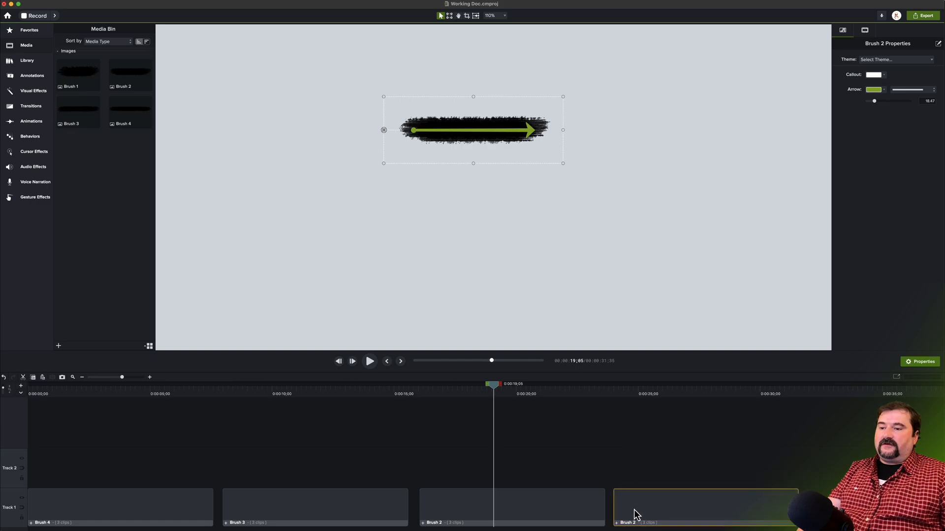
{"action": "left_click", "coordinate": [624, 395]}
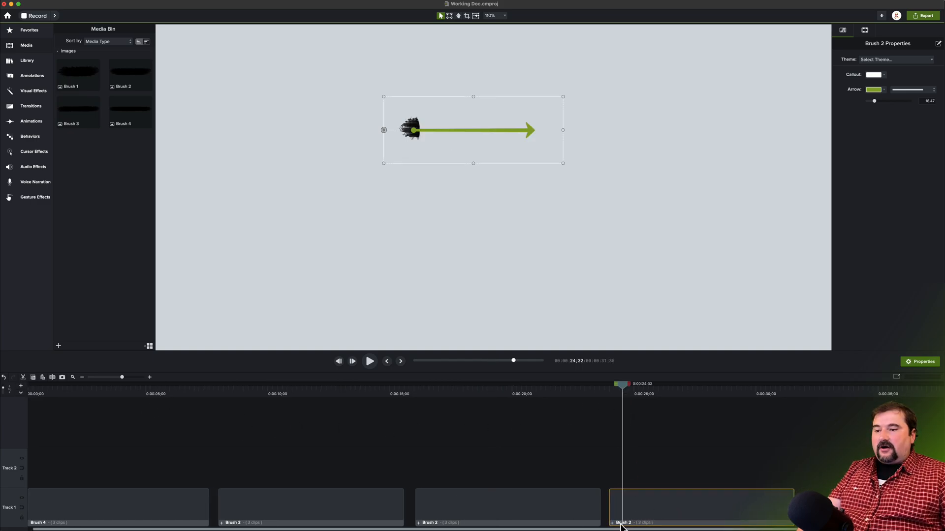
Open the duplicated group and rename it Brush 1.
{"action": "double_click", "coordinate": [632, 524]}
{"action": "double_click", "coordinate": [81, 386]}
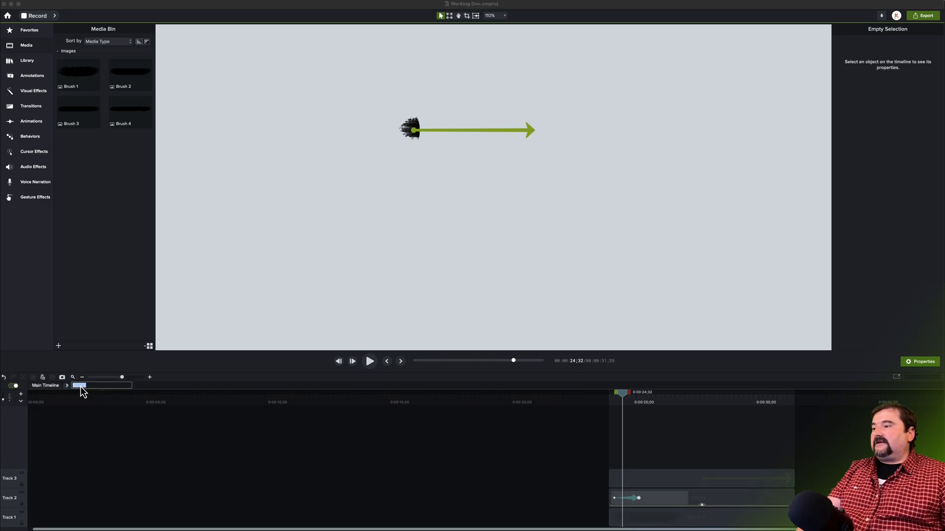
{"action": "type", "text": "Brush 1"}
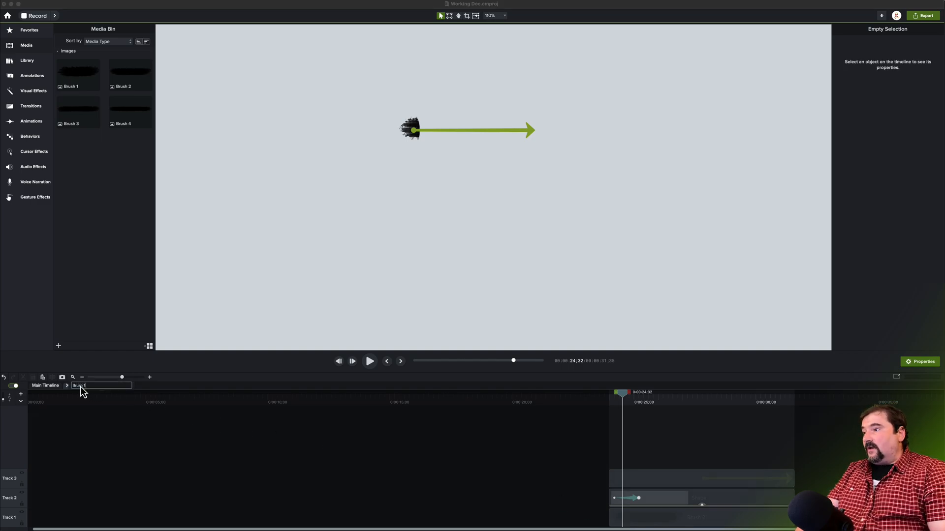
{"action": "key", "text": "Return"}
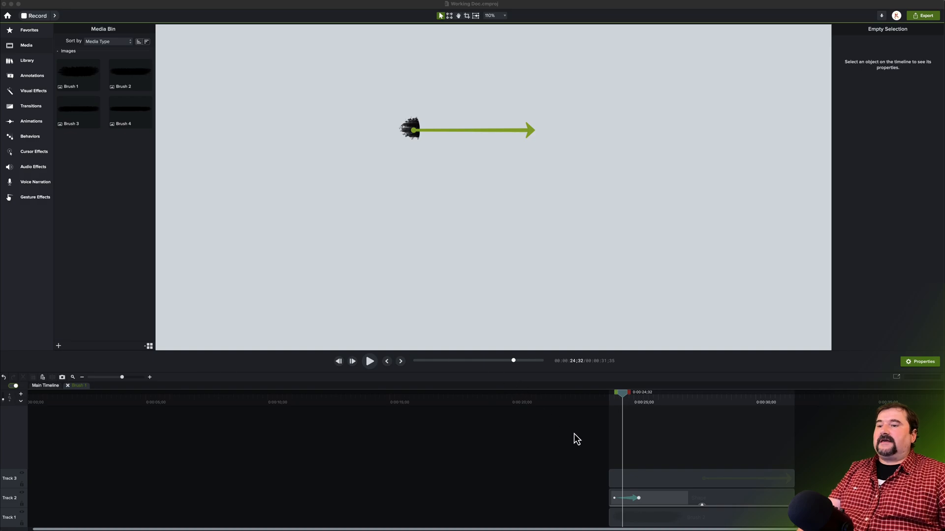
At 0:00:25;21, replace the brush image on Track 1 inside the group with the Brush 1 image.
{"action": "left_click_drag", "start_coordinate": [632, 401], "coordinate": [646, 400]}
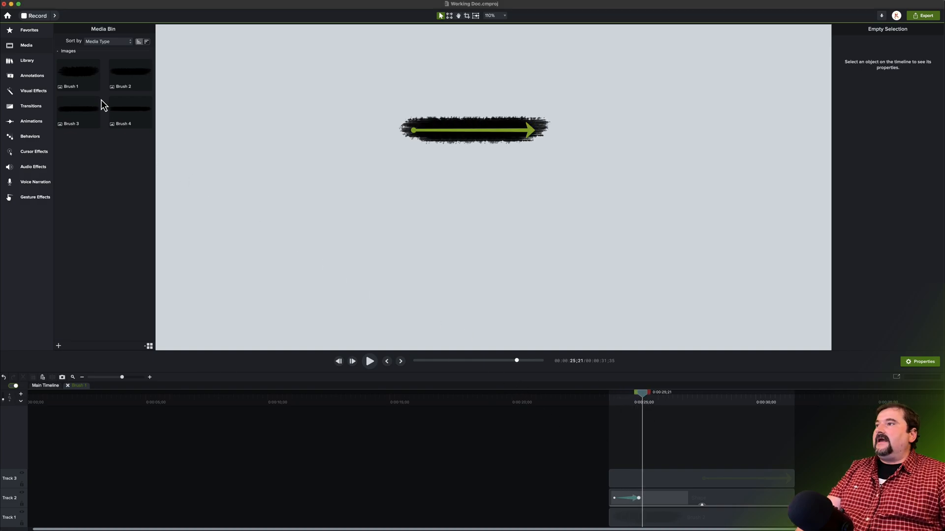
{"action": "left_click", "coordinate": [80, 75]}
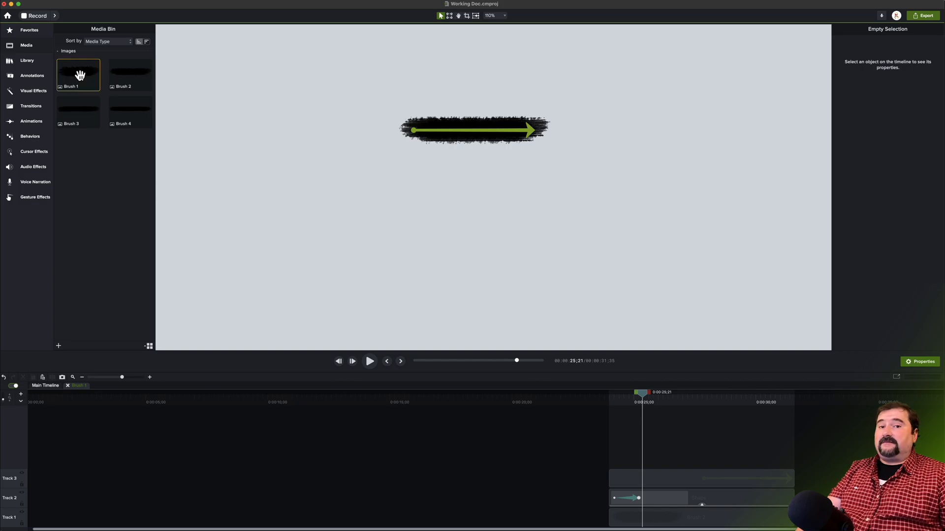
{"action": "mouse_move", "coordinate": [80, 75]}
{"action": "left_mouse_down"}
{"action": "mouse_move", "coordinate": [177, 261]}
{"action": "mouse_move", "coordinate": [639, 522]}
{"action": "left_mouse_up"}
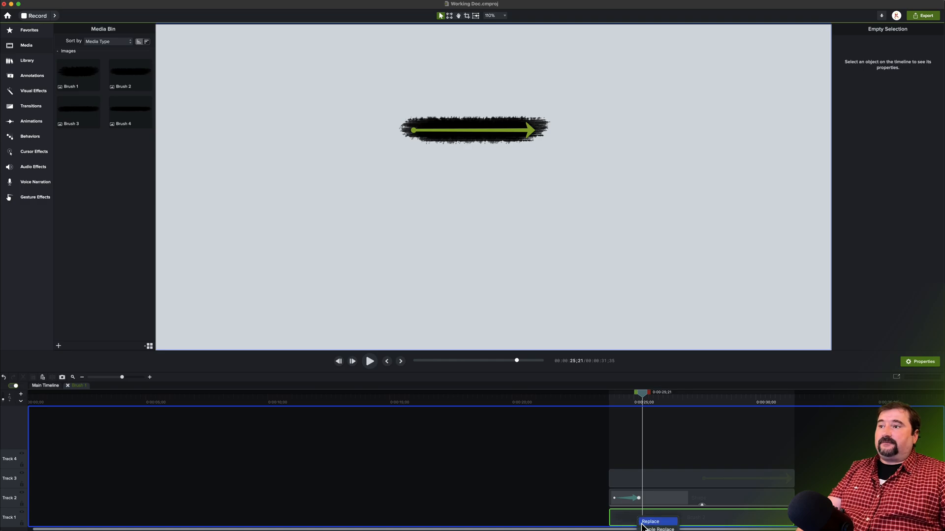
{"action": "left_click", "coordinate": [646, 522]}
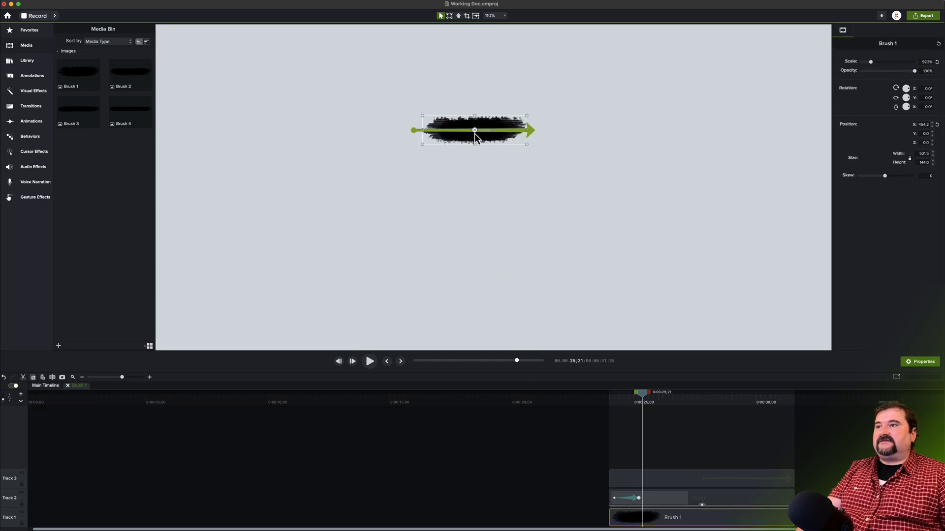
Move the Brush 1 stroke left to start just before the arrow's tail, and shorten the arrow to end within the stroke.
{"action": "left_click_drag", "start_coordinate": [475, 133], "coordinate": [454, 133]}
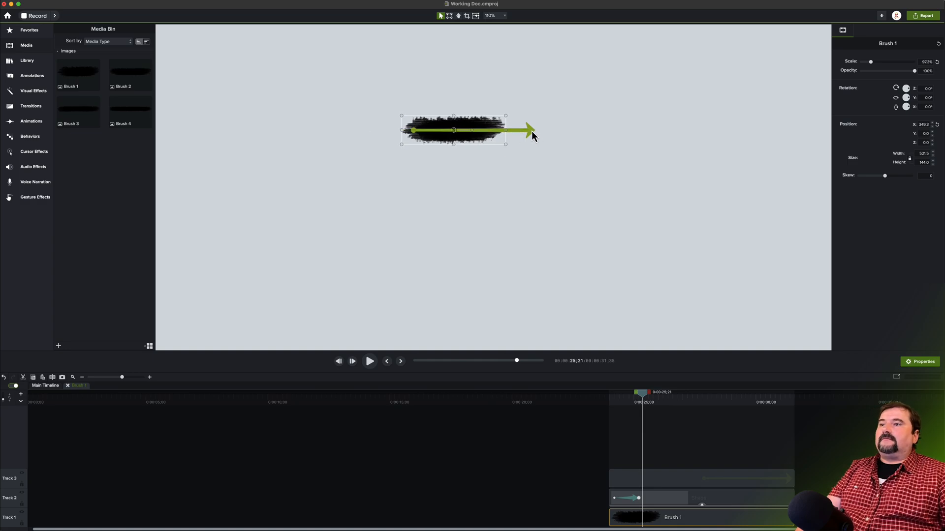
{"action": "left_click_drag", "start_coordinate": [532, 130], "coordinate": [494, 131]}
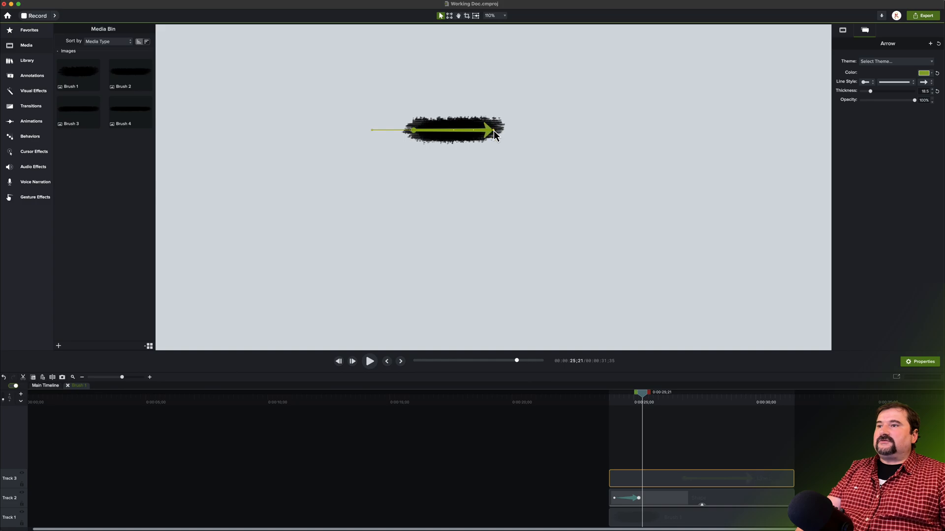
At 0:00:25;21, nudge the mask shape on Track 2 left until its right edge sits just past the Brush 1 stroke.
{"action": "left_click", "coordinate": [689, 498]}
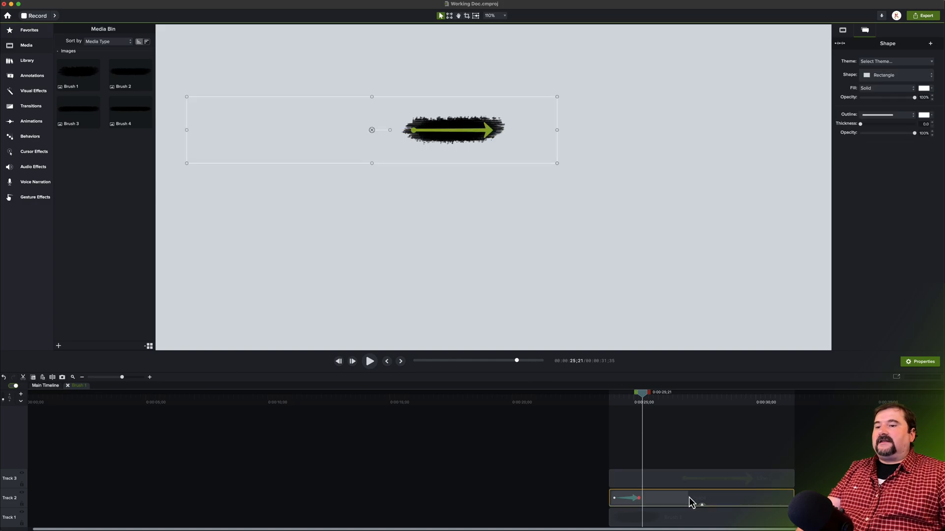
{"action": "key", "text": "Left"}
{"action": "key", "text": "Left"}
{"action": "key", "text": "Left"}
{"action": "key", "text": "Left"}
{"action": "key", "text": "Left"}
{"action": "key", "text": "Left"}
{"action": "key", "text": "Left"}
{"action": "key", "text": "Left"}
{"action": "key", "text": "Left"}
{"action": "key", "text": "Left"}
{"action": "key", "text": "Left"}
{"action": "key", "text": "Left"}
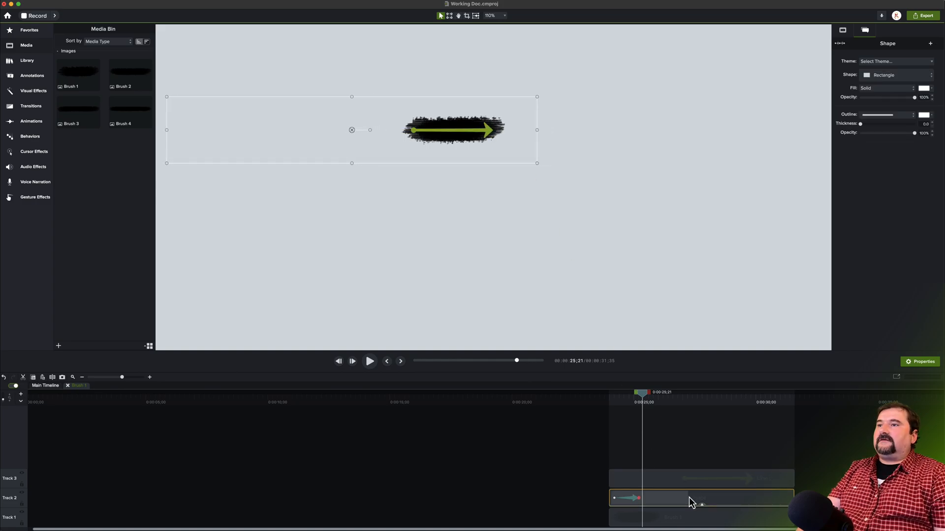
{"action": "key", "text": "Left"}
{"action": "key", "text": "Left"}
{"action": "key", "text": "Left"}
{"action": "key", "text": "Left"}
{"action": "key", "text": "Left"}
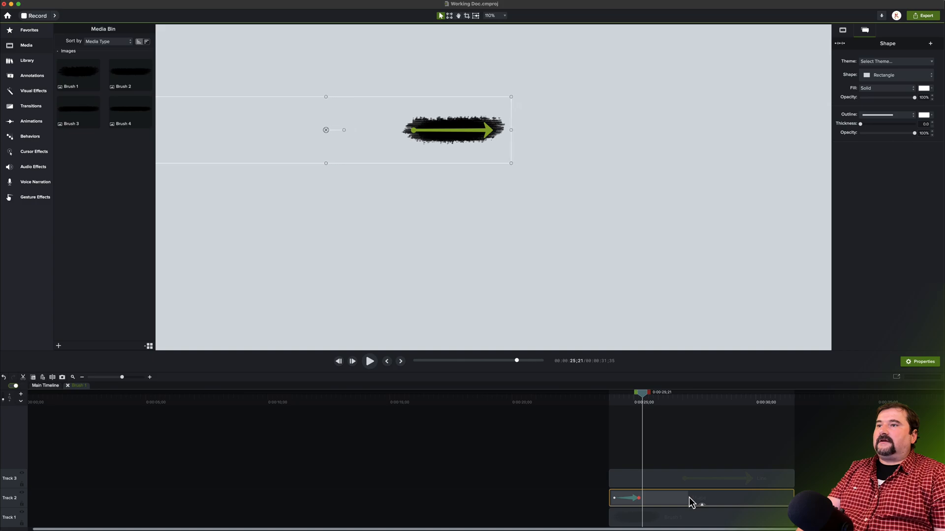
Play the Brush 1 reveal animation twice from near the start of the group to check it.
{"action": "left_click", "coordinate": [602, 397]}
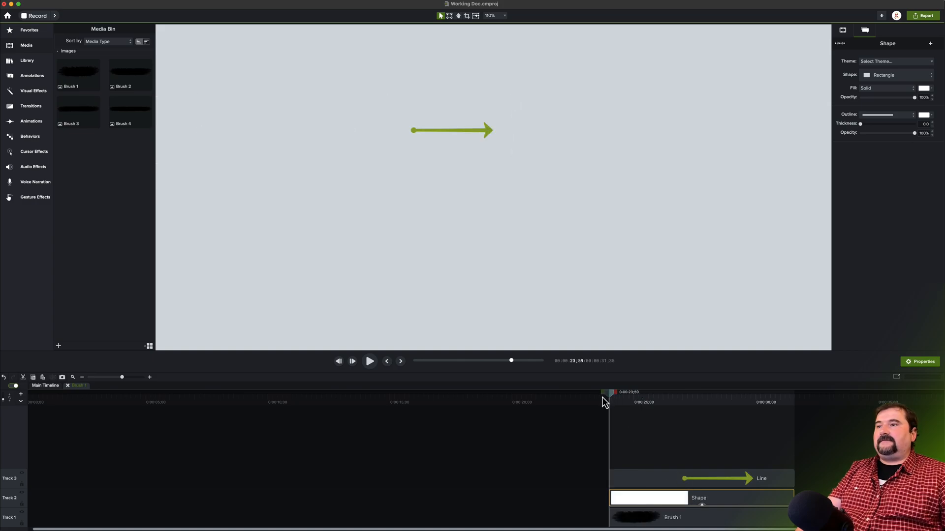
{"action": "key", "text": "space"}
{"action": "key", "text": "space"}
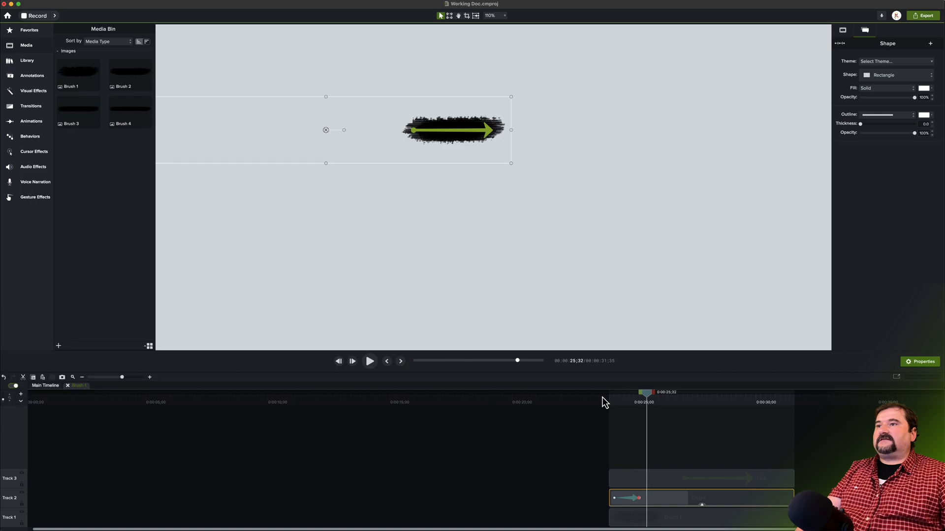
{"action": "left_click_drag", "start_coordinate": [648, 394], "coordinate": [616, 401]}
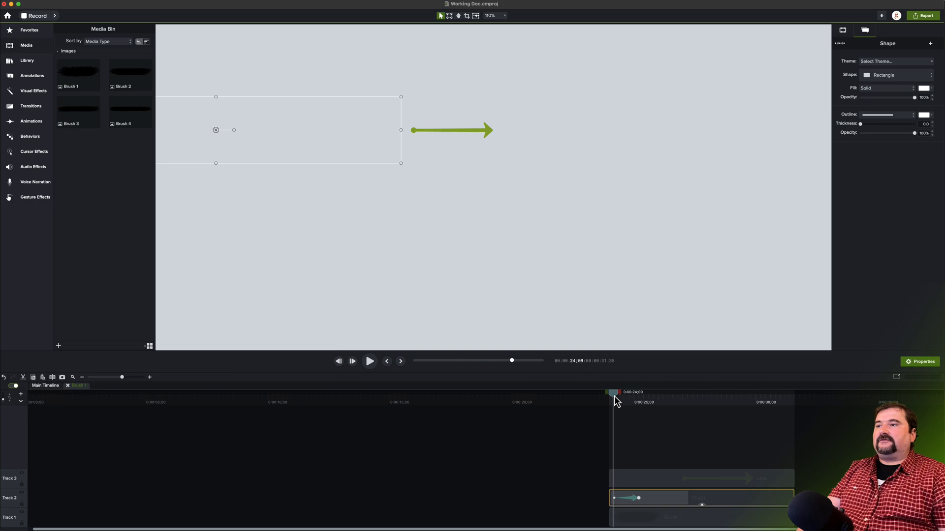
{"action": "key", "text": "space"}
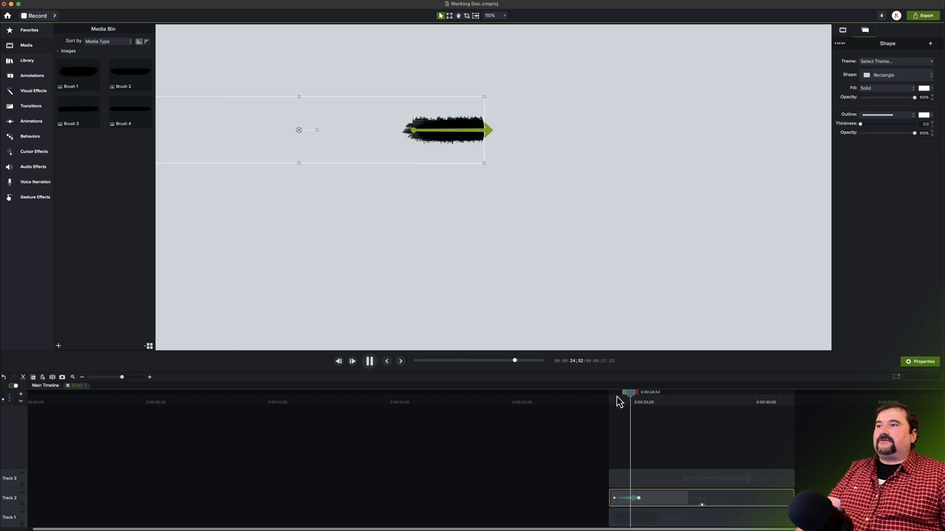
{"action": "key", "text": "space"}
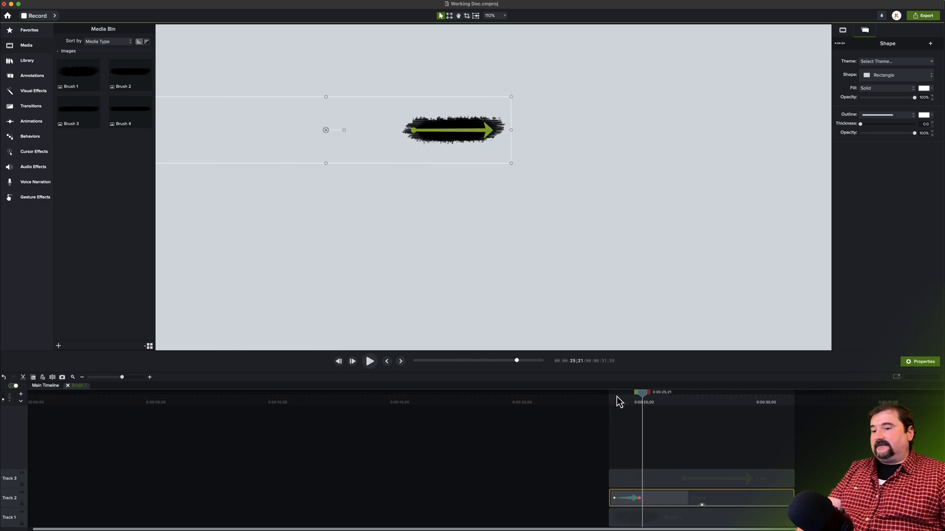
Leave the group, crop the Brush 1 group's right side close to the end of the stroke, and save the project.
{"action": "left_click", "coordinate": [68, 386]}
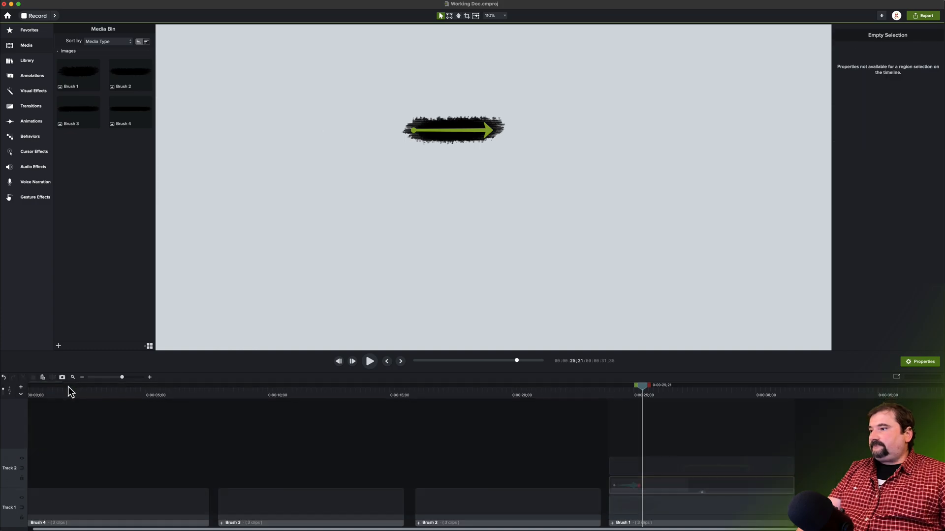
{"action": "left_click", "coordinate": [627, 501]}
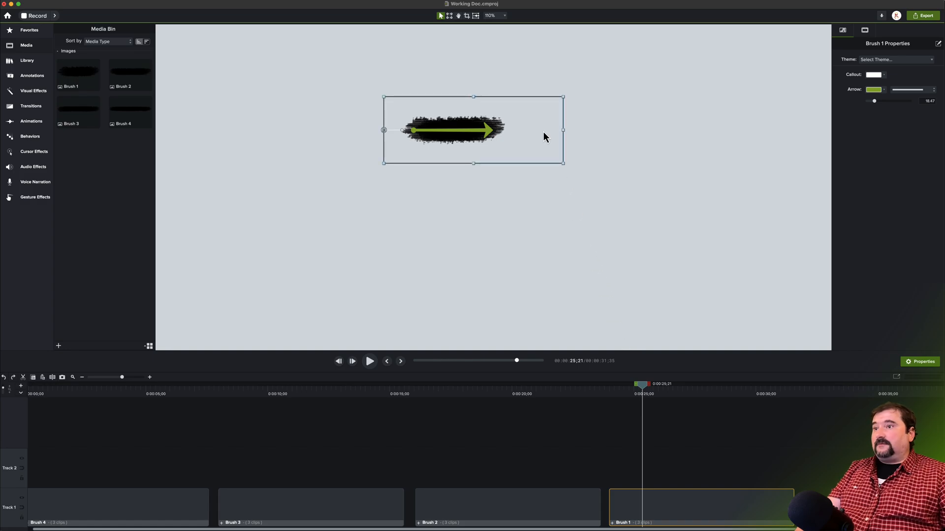
{"action": "left_click_drag", "start_coordinate": [564, 131], "coordinate": [529, 132]}
{"action": "key", "text": "super+z"}
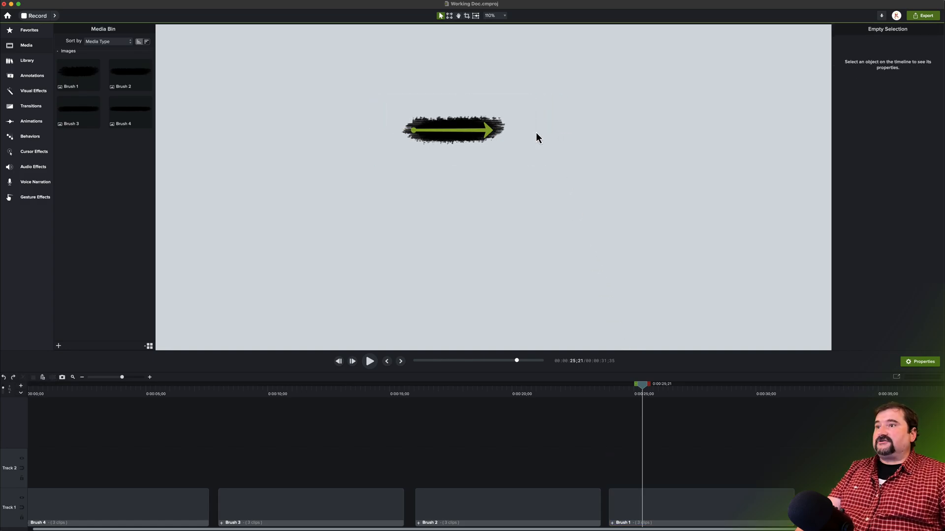
{"action": "left_click", "coordinate": [459, 132]}
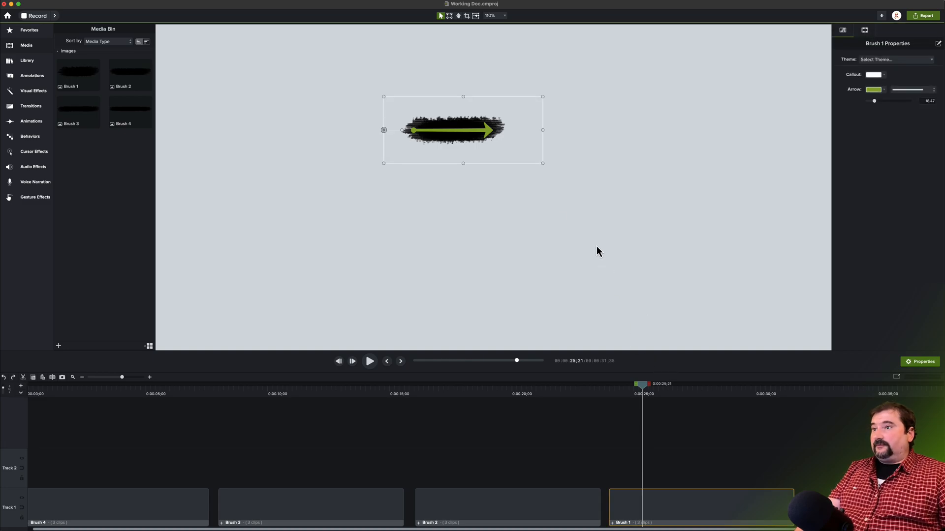
{"action": "left_click_drag", "start_coordinate": [544, 131], "coordinate": [522, 133]}
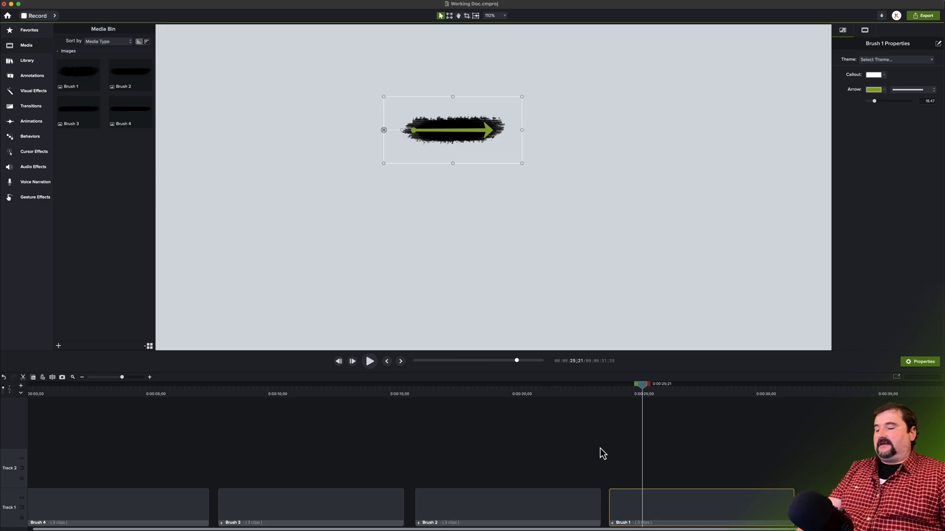
{"action": "key", "text": "super+s"}
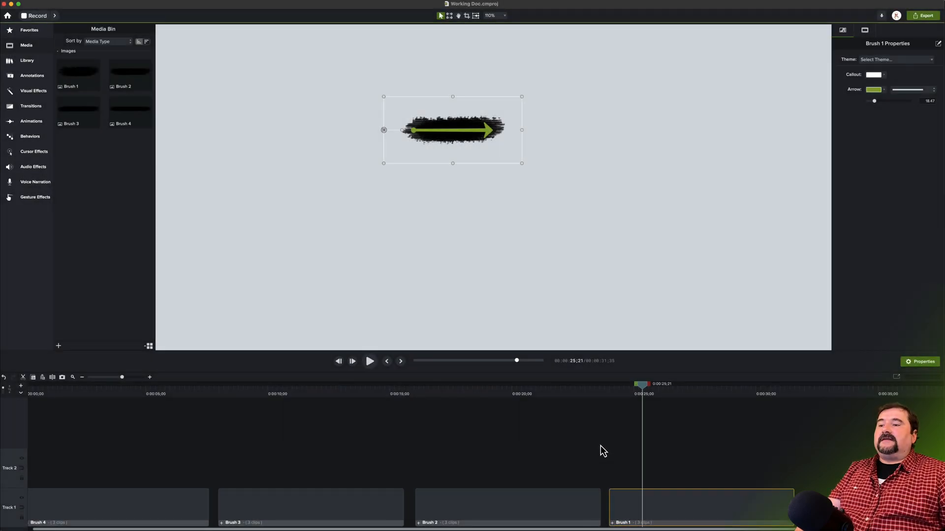
Open the Brush 2 group, select its mask shape on Track 2 and play the reveal to examine where the animation ends.
{"action": "mouse_move", "coordinate": [489, 392]}
{"action": "left_mouse_down"}
{"action": "mouse_move", "coordinate": [424, 393]}
{"action": "mouse_move", "coordinate": [436, 392]}
{"action": "mouse_move", "coordinate": [425, 394]}
{"action": "mouse_move", "coordinate": [433, 400]}
{"action": "left_mouse_up"}
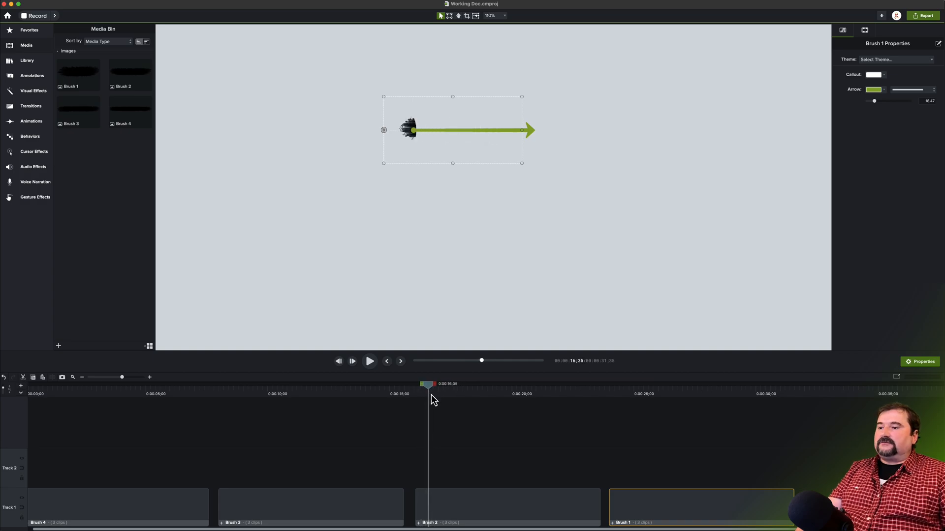
{"action": "left_click", "coordinate": [418, 523]}
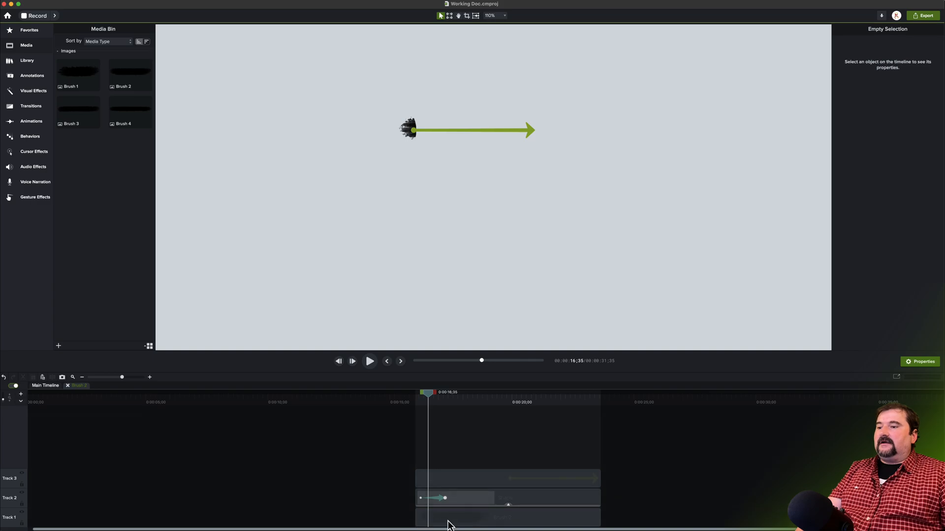
{"action": "left_click", "coordinate": [428, 400]}
{"action": "left_click_drag", "start_coordinate": [428, 401], "coordinate": [420, 401]}
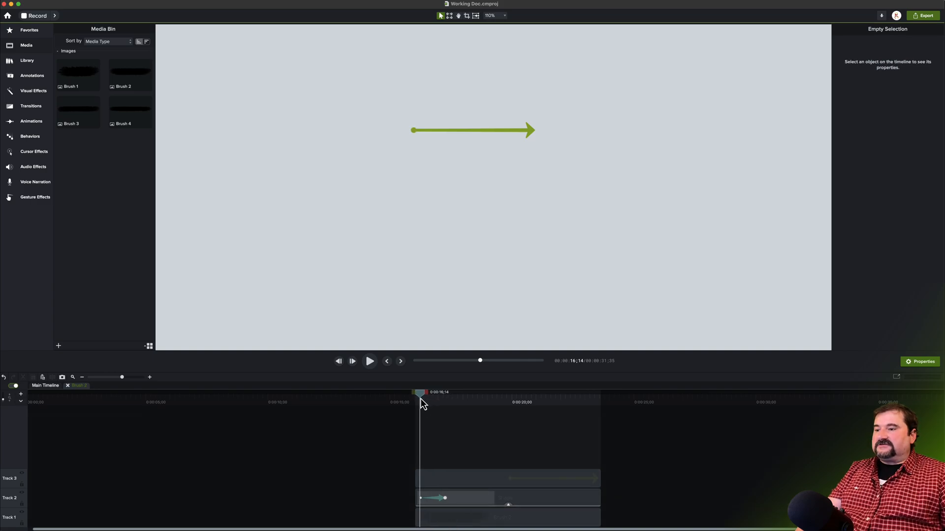
{"action": "left_click", "coordinate": [466, 507]}
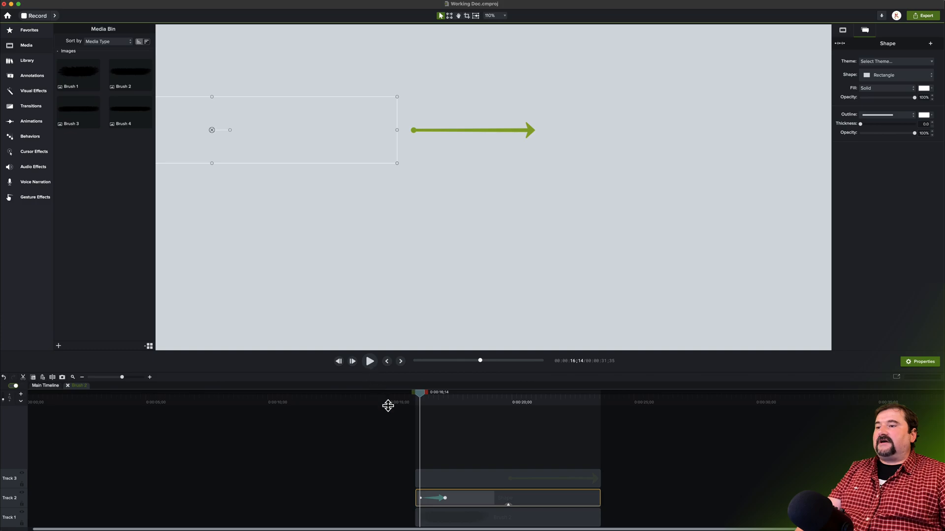
{"action": "left_click", "coordinate": [397, 402]}
{"action": "key", "text": "space"}
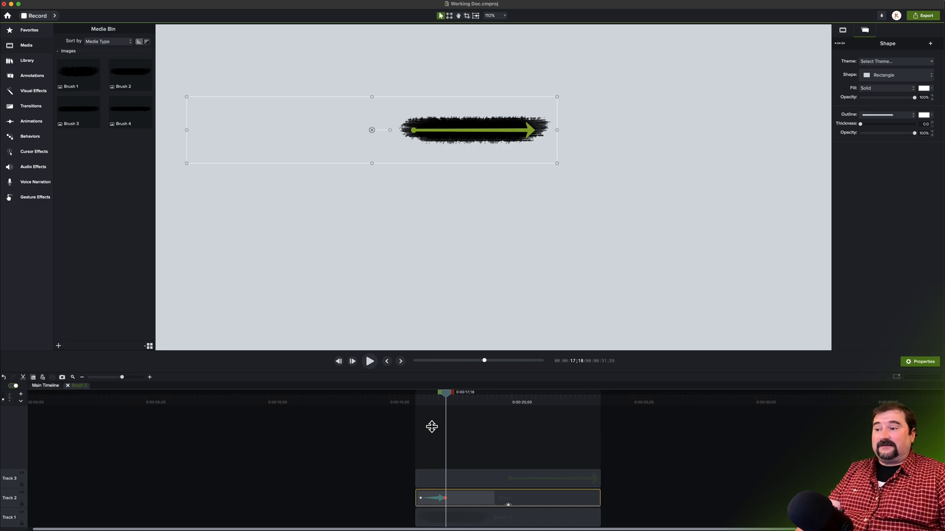
Show the extra track above the timeline tracks and switch it from Quiz to Marker.
{"action": "left_click", "coordinate": [20, 401]}
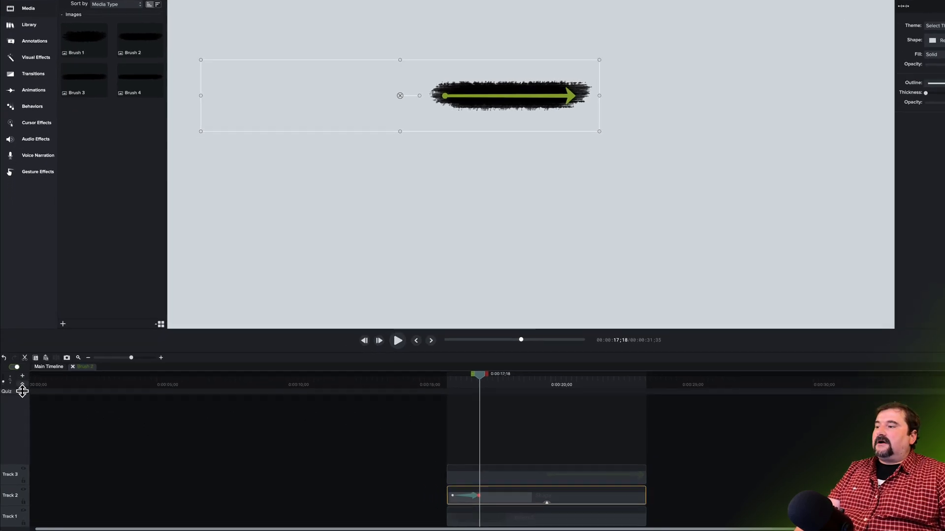
{"action": "left_click", "coordinate": [20, 393]}
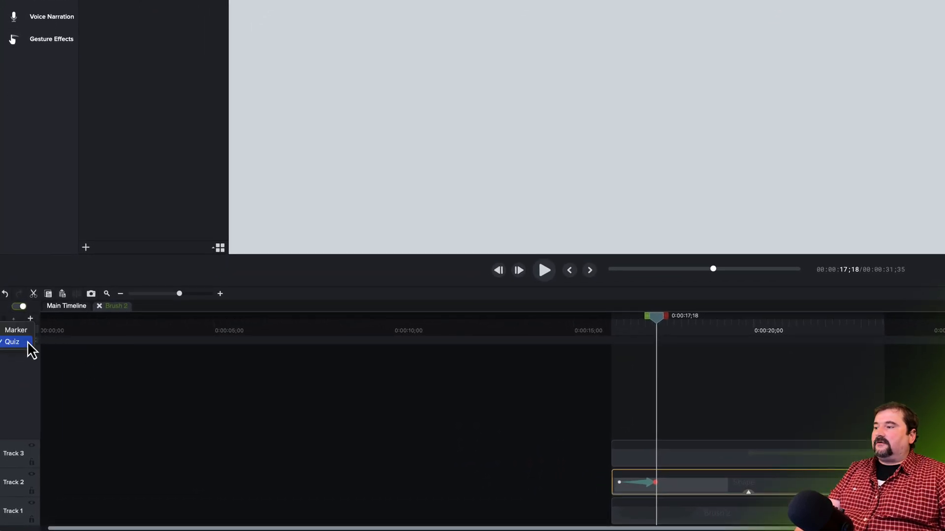
{"action": "left_click", "coordinate": [29, 343]}
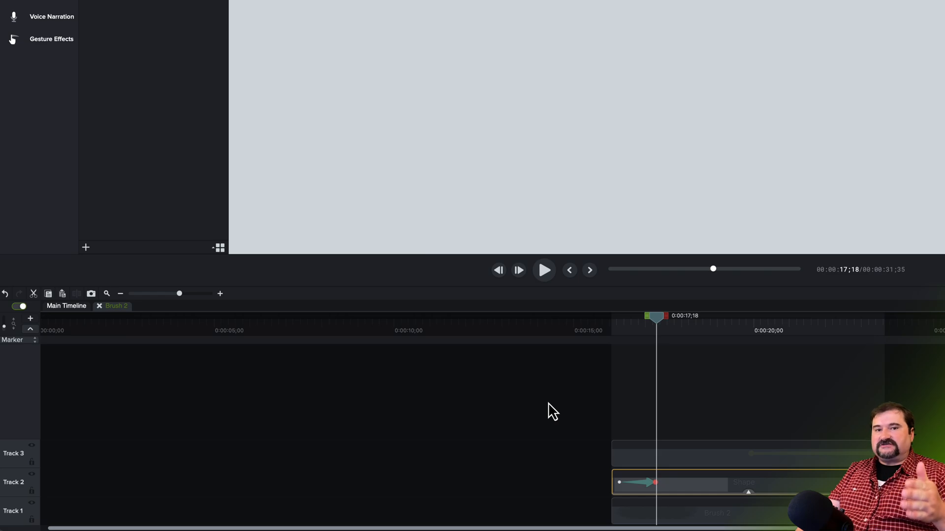
Leave the Brush 2 group, open the Brush 4 group and play its reveal from the start of the timeline.
{"action": "left_click", "coordinate": [99, 306]}
{"action": "left_click", "coordinate": [174, 506]}
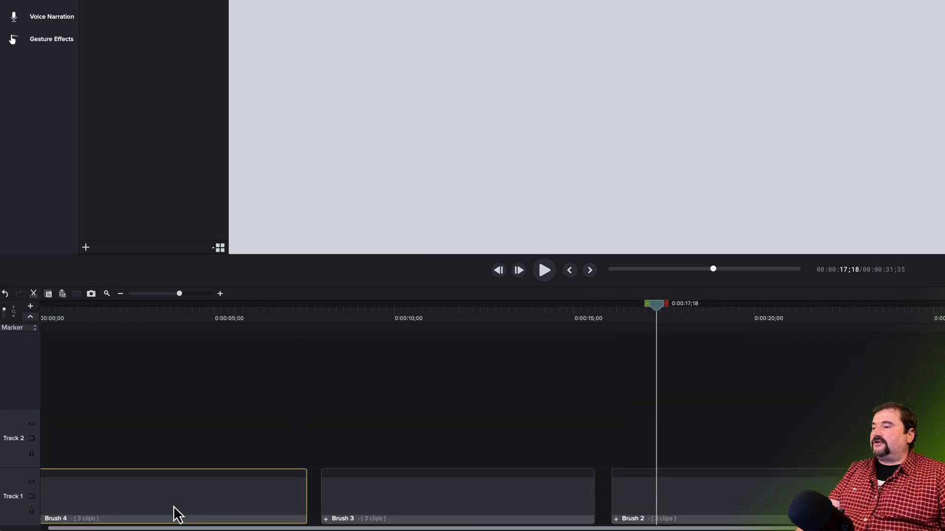
{"action": "left_click", "coordinate": [139, 311]}
{"action": "left_click_drag", "start_coordinate": [141, 325], "coordinate": [4, 336]}
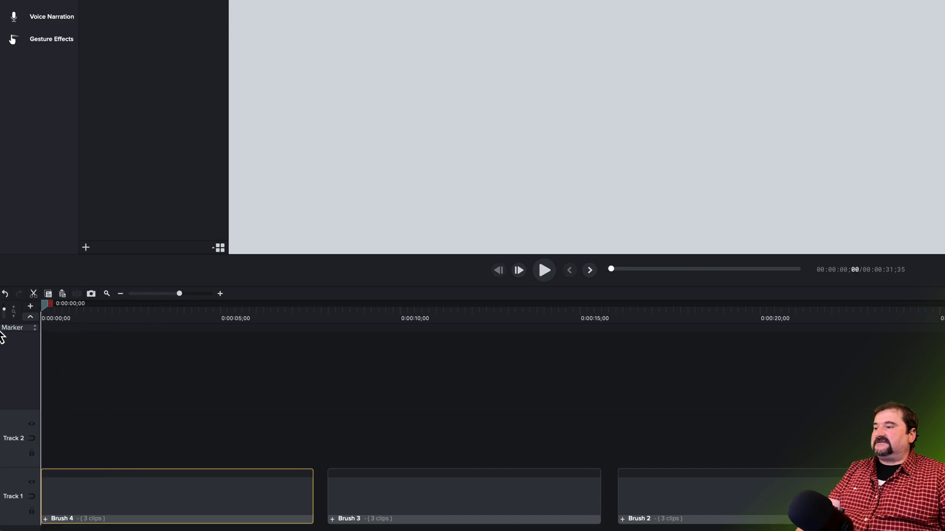
{"action": "left_click", "coordinate": [46, 519]}
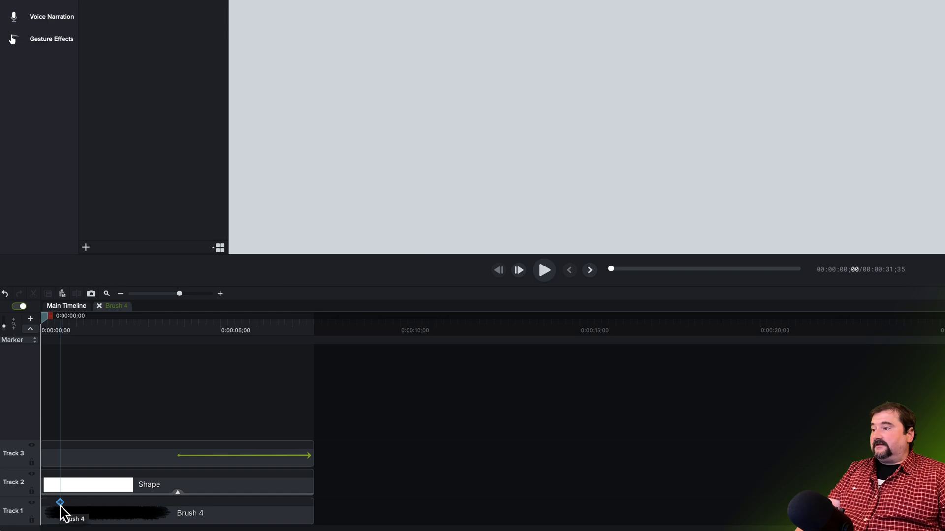
{"action": "scroll", "coordinate": [63, 502], "scroll_direction": "up", "scroll_amount": 5}
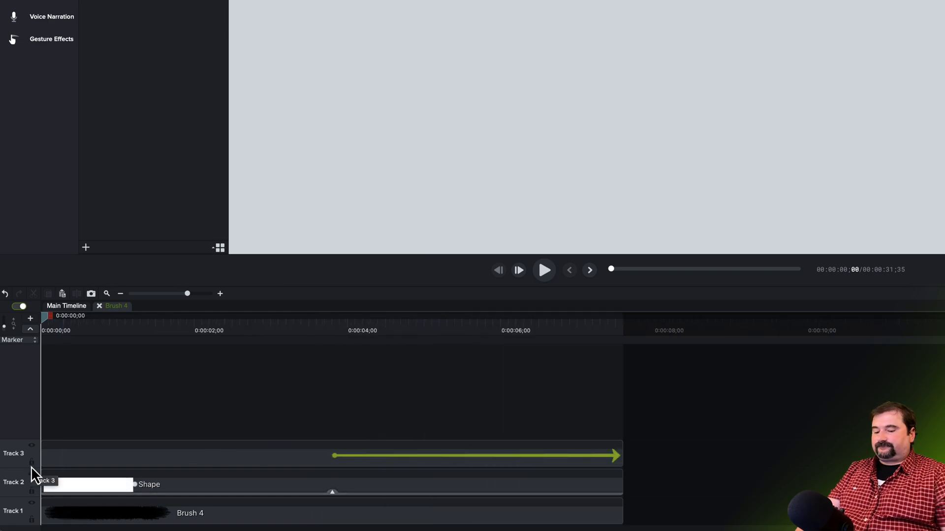
{"action": "scroll", "coordinate": [31, 467], "scroll_direction": "up", "scroll_amount": 3}
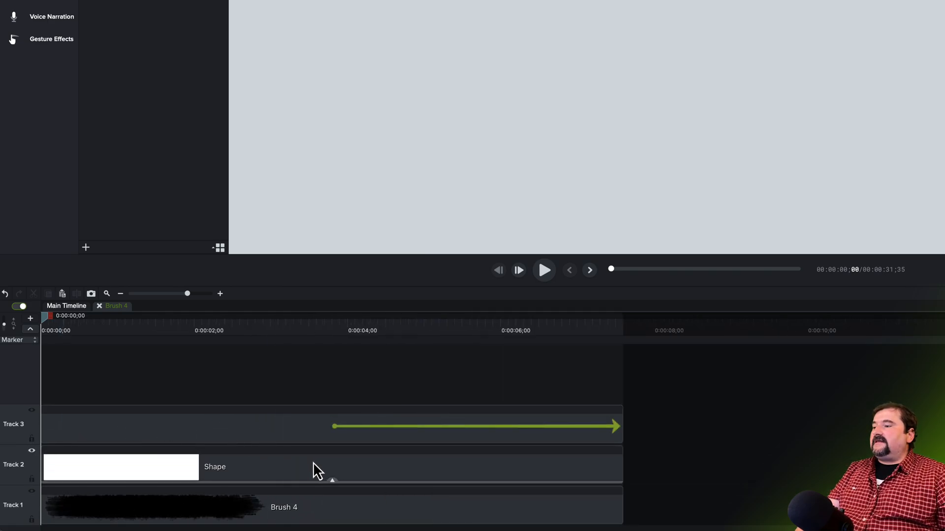
{"action": "key", "text": "space"}
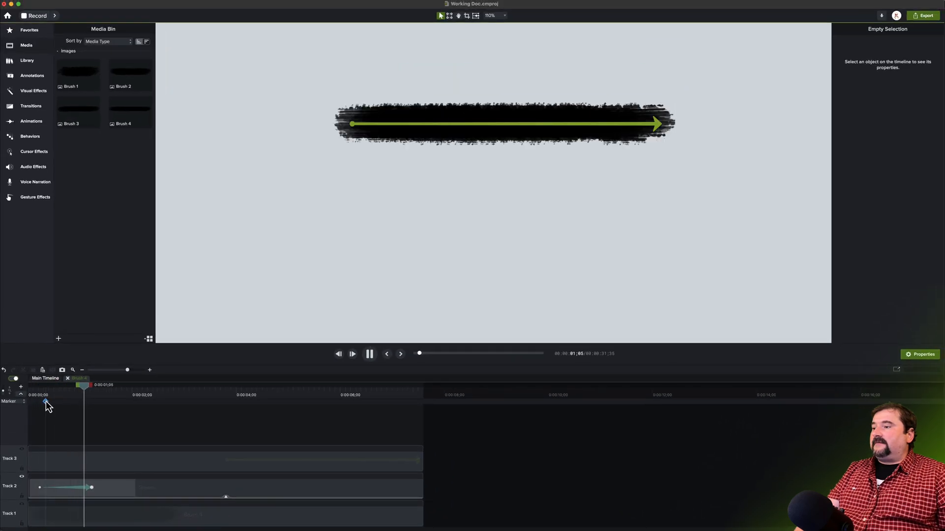
{"action": "key", "text": "space"}
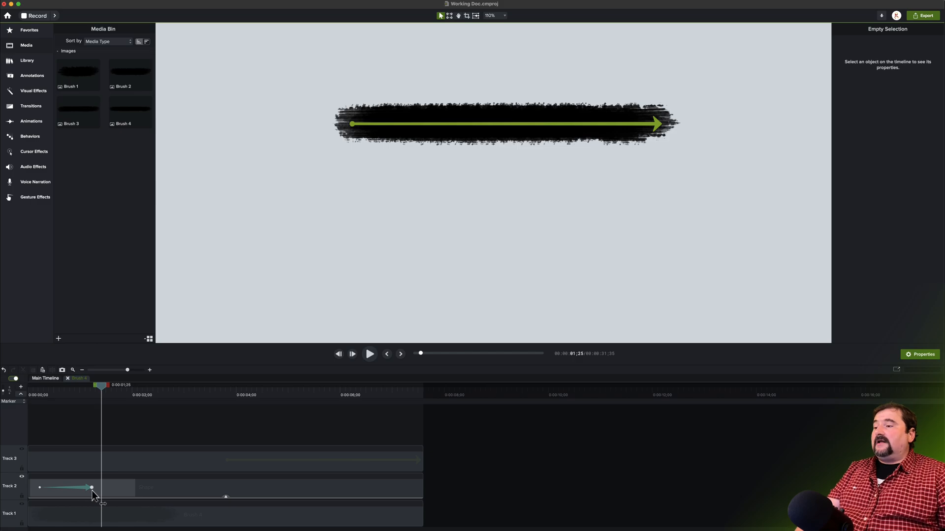
At 0:00:00;10, nudge the Track 2 mask shape right until its edge sits just short of the Brush 4 stroke's start.
{"action": "left_click_drag", "start_coordinate": [102, 386], "coordinate": [37, 397]}
{"action": "left_click", "coordinate": [135, 496]}
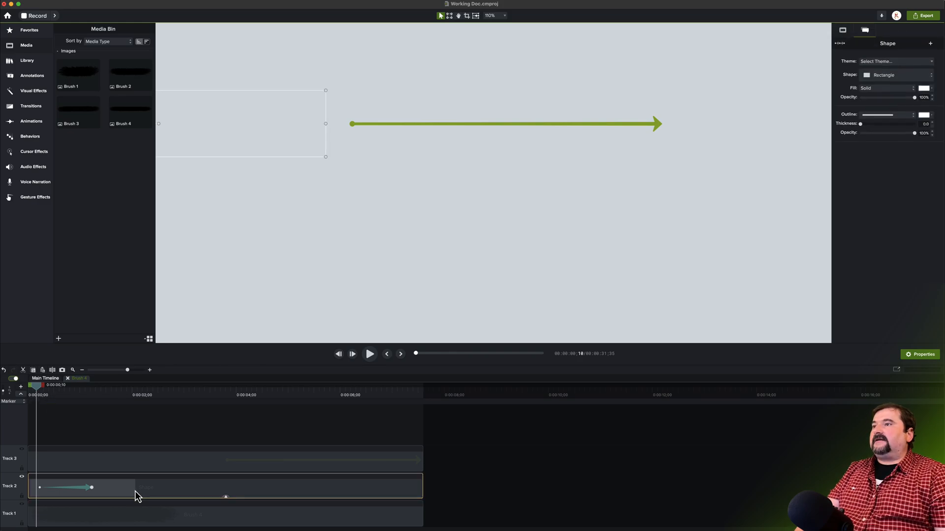
{"action": "key", "text": "Right"}
{"action": "key", "text": "Right"}
{"action": "key", "text": "Right"}
{"action": "key", "text": "Right"}
{"action": "key", "text": "Right"}
{"action": "key", "text": "Right"}
{"action": "key", "text": "Left"}
{"action": "key", "text": "Right"}
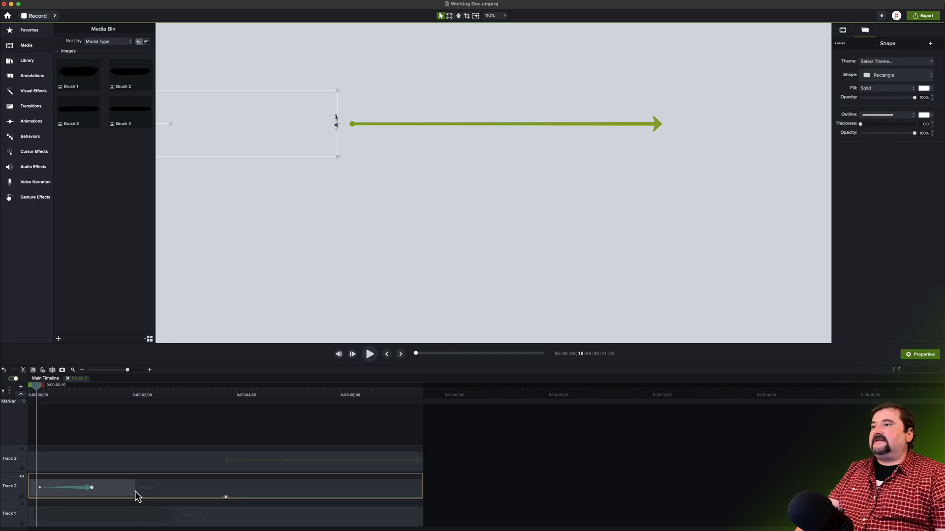
{"action": "key", "text": "Right"}
{"action": "key", "text": "Right"}
{"action": "key", "text": "Left"}
{"action": "key", "text": "Left"}
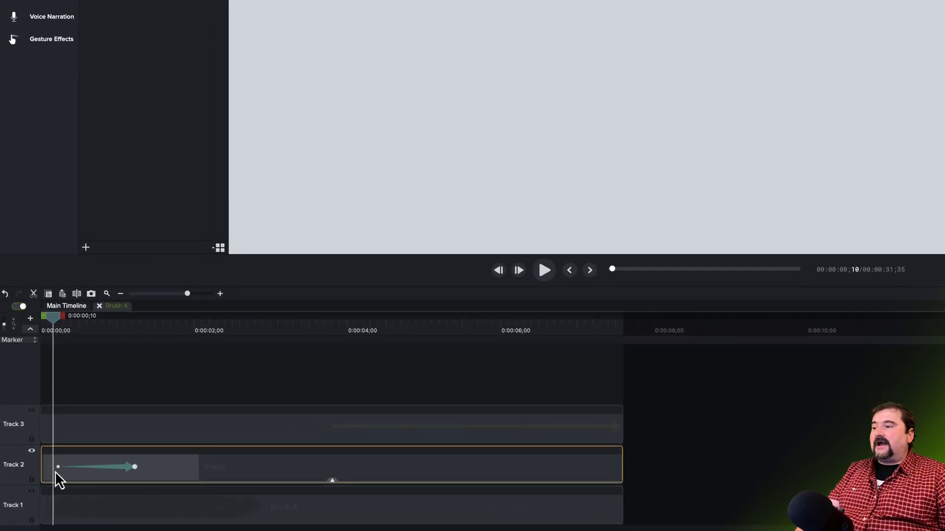
Mark the Brush 4 reveal with a Start marker at 0:00:00;10 and an End marker at 0:00:01;13, and save the project.
{"action": "left_click", "coordinate": [54, 342]}
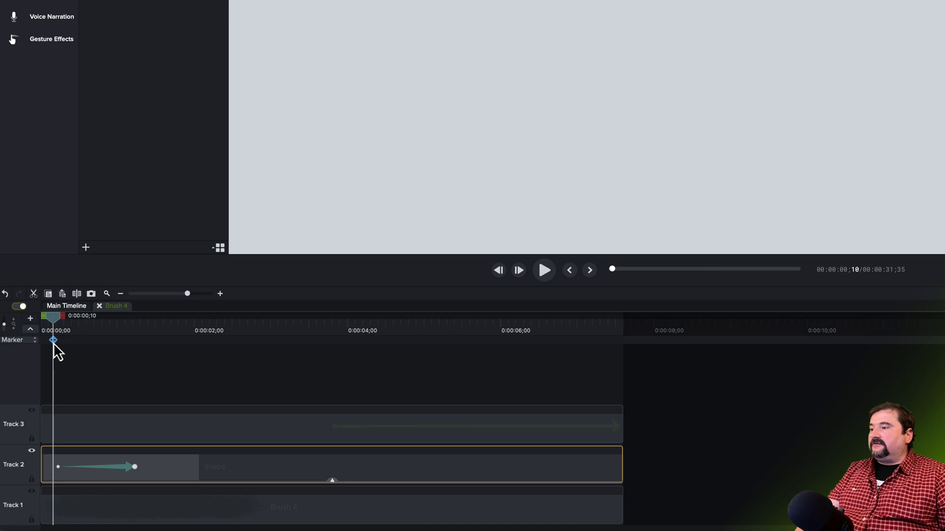
{"action": "left_click", "coordinate": [54, 343]}
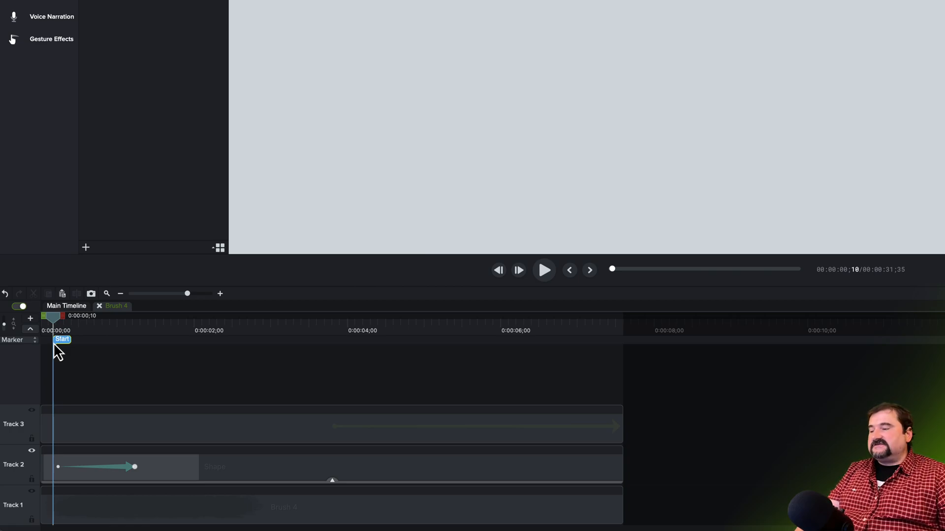
{"action": "left_click_drag", "start_coordinate": [55, 321], "coordinate": [122, 334]}
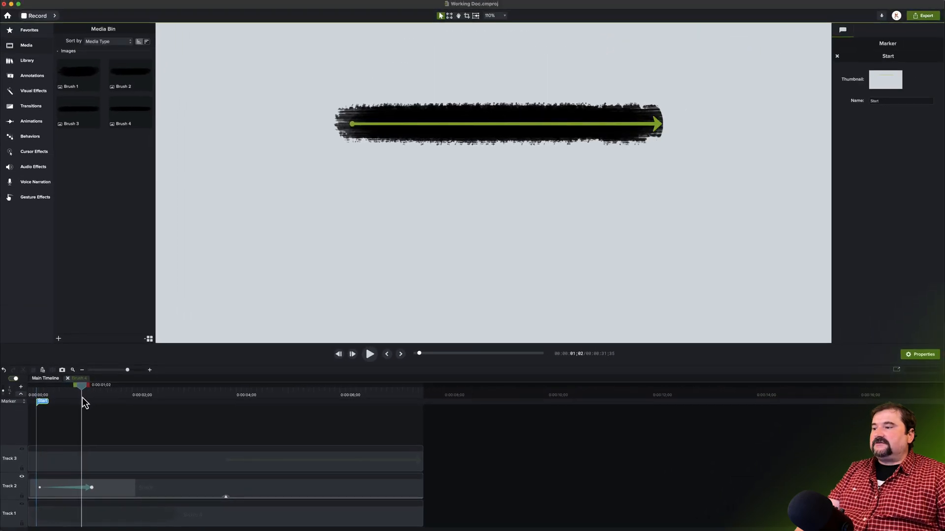
{"action": "left_click_drag", "start_coordinate": [83, 399], "coordinate": [90, 400]}
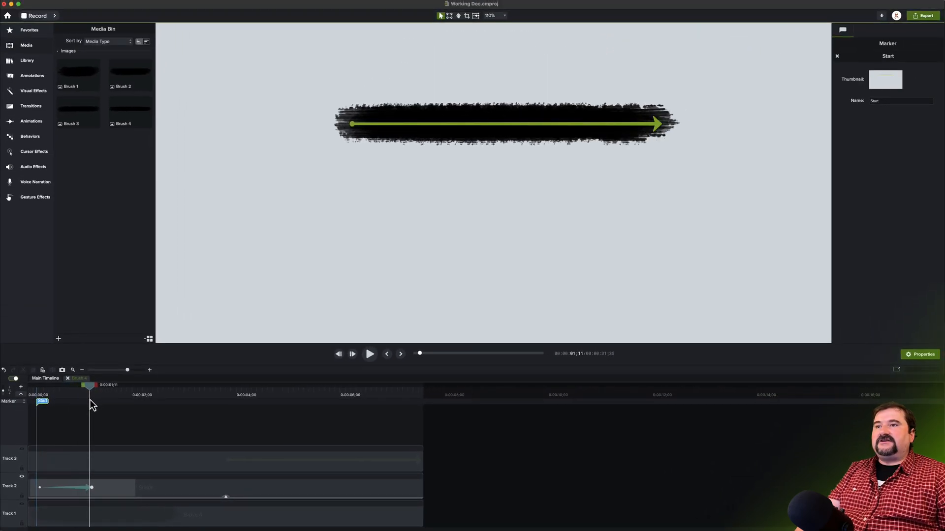
{"action": "left_click_drag", "start_coordinate": [90, 400], "coordinate": [93, 405]}
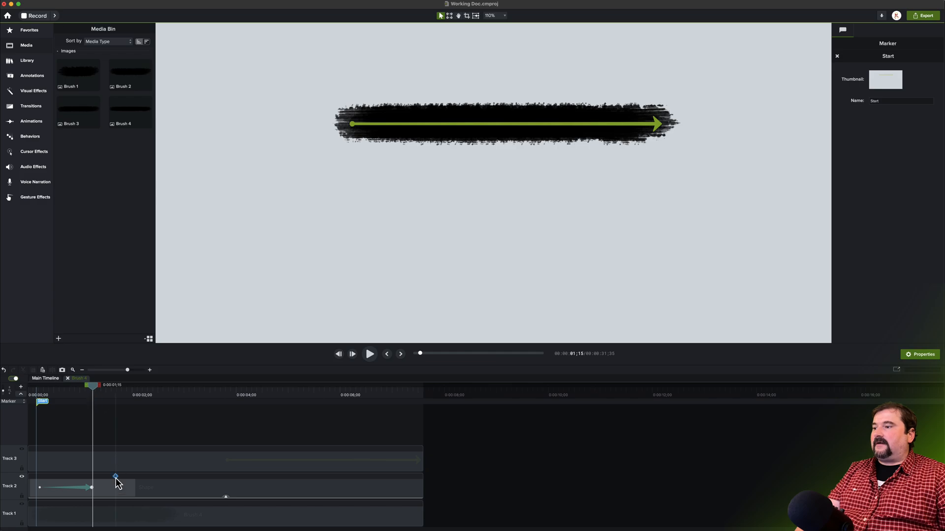
{"action": "left_click", "coordinate": [116, 497]}
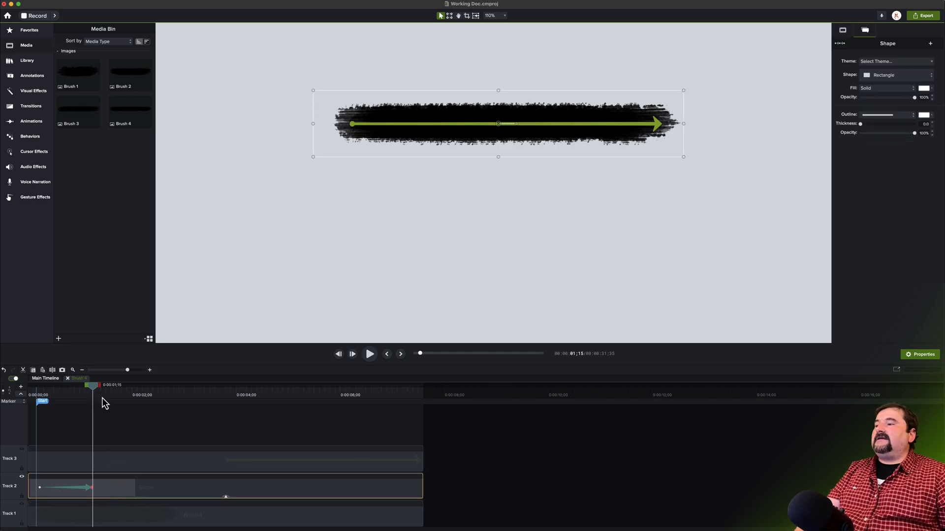
{"action": "mouse_move", "coordinate": [93, 389]}
{"action": "left_mouse_down"}
{"action": "mouse_move", "coordinate": [44, 394]}
{"action": "mouse_move", "coordinate": [95, 399]}
{"action": "left_mouse_up"}
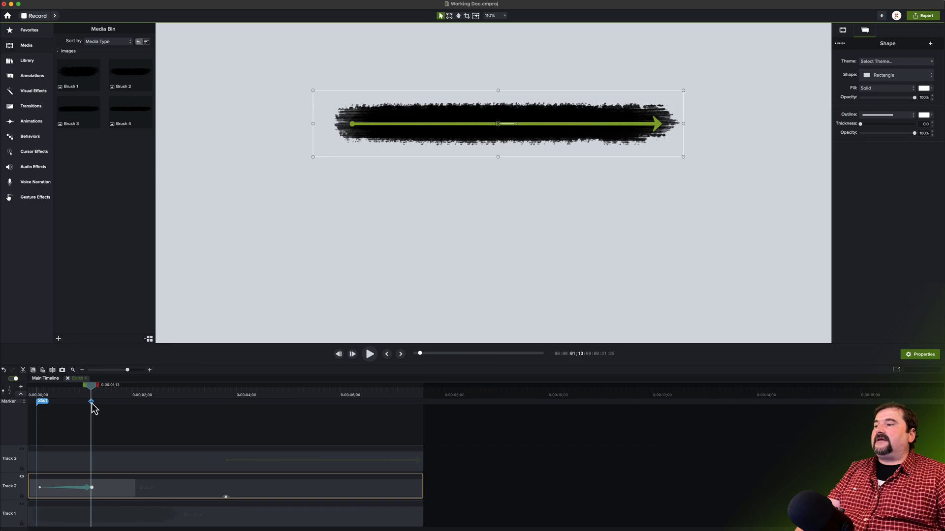
{"action": "left_click", "coordinate": [92, 403]}
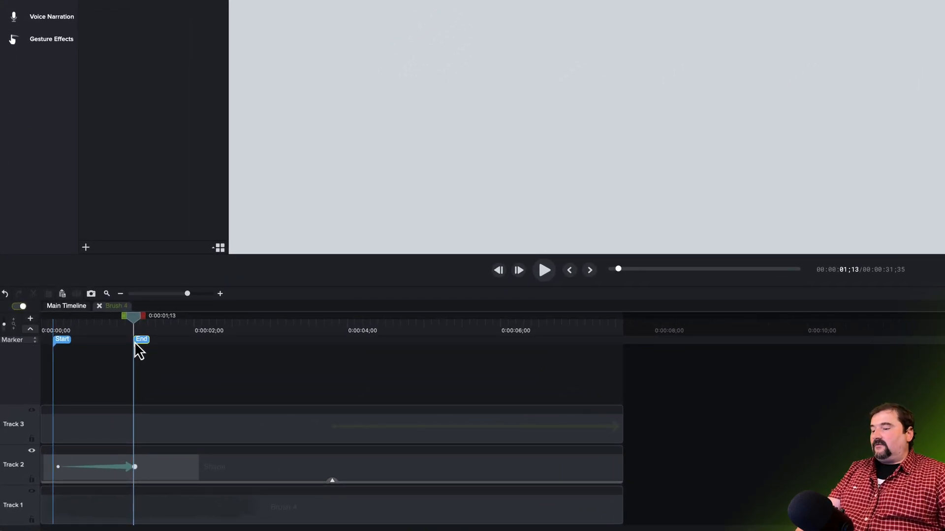
{"action": "key", "text": "super+s"}
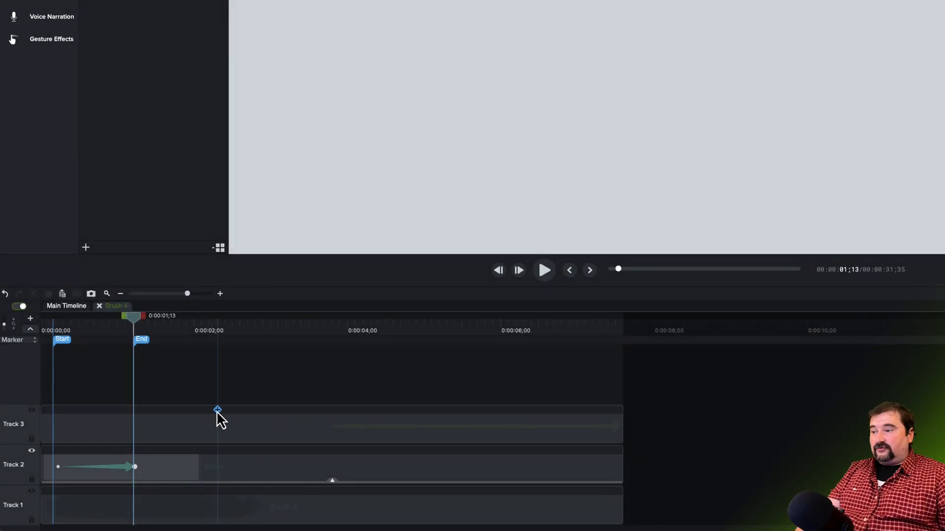
Leave the Brush 4 group and move it with its markers onto Track 3, aligned to the start of the timeline.
{"action": "left_click", "coordinate": [99, 307]}
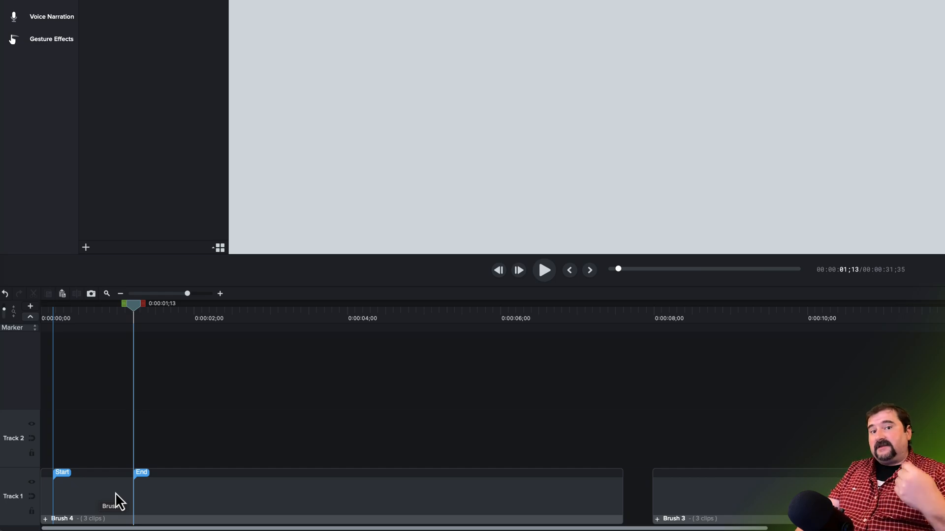
{"action": "mouse_move", "coordinate": [115, 492]}
{"action": "left_mouse_down"}
{"action": "mouse_move", "coordinate": [176, 495]}
{"action": "mouse_move", "coordinate": [456, 403]}
{"action": "mouse_move", "coordinate": [322, 418]}
{"action": "mouse_move", "coordinate": [728, 427]}
{"action": "mouse_move", "coordinate": [763, 416]}
{"action": "mouse_move", "coordinate": [425, 413]}
{"action": "mouse_move", "coordinate": [432, 418]}
{"action": "mouse_move", "coordinate": [312, 387]}
{"action": "mouse_move", "coordinate": [421, 409]}
{"action": "mouse_move", "coordinate": [318, 394]}
{"action": "mouse_move", "coordinate": [370, 396]}
{"action": "left_mouse_up"}
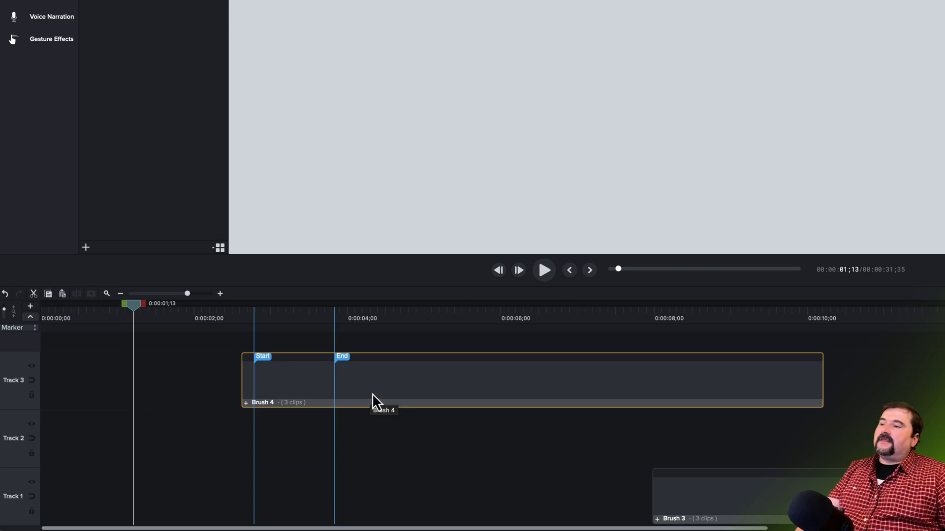
{"action": "mouse_move", "coordinate": [375, 391]}
{"action": "left_mouse_down"}
{"action": "mouse_move", "coordinate": [179, 402]}
{"action": "mouse_move", "coordinate": [173, 393]}
{"action": "left_mouse_up"}
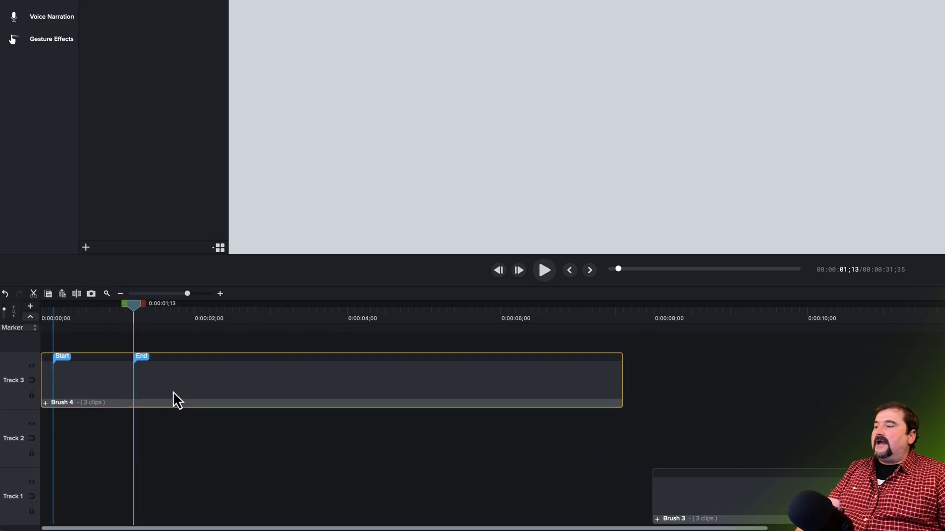
Open the Brush 3 group and scrub through the beginning of its reveal, leaving the playhead at 0:00:08;09.
{"action": "left_click", "coordinate": [673, 507]}
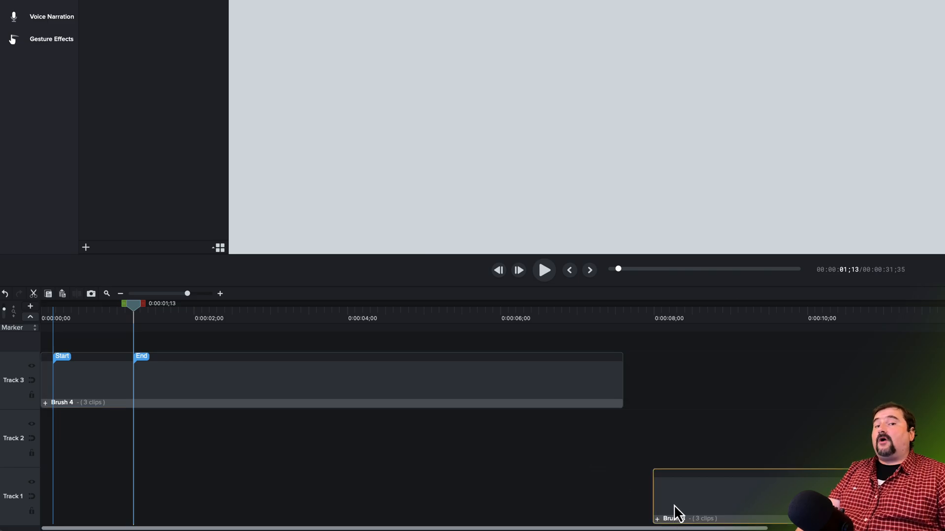
{"action": "left_click", "coordinate": [661, 326]}
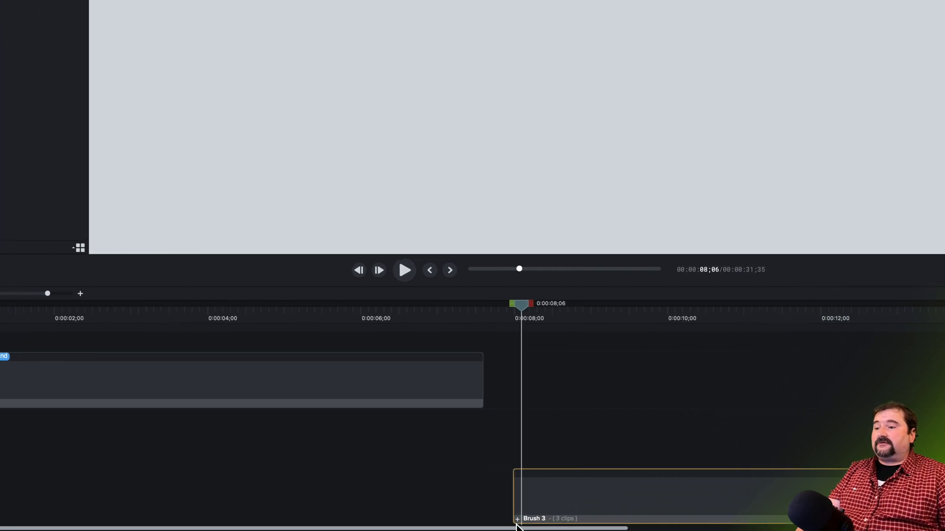
{"action": "left_click", "coordinate": [517, 519]}
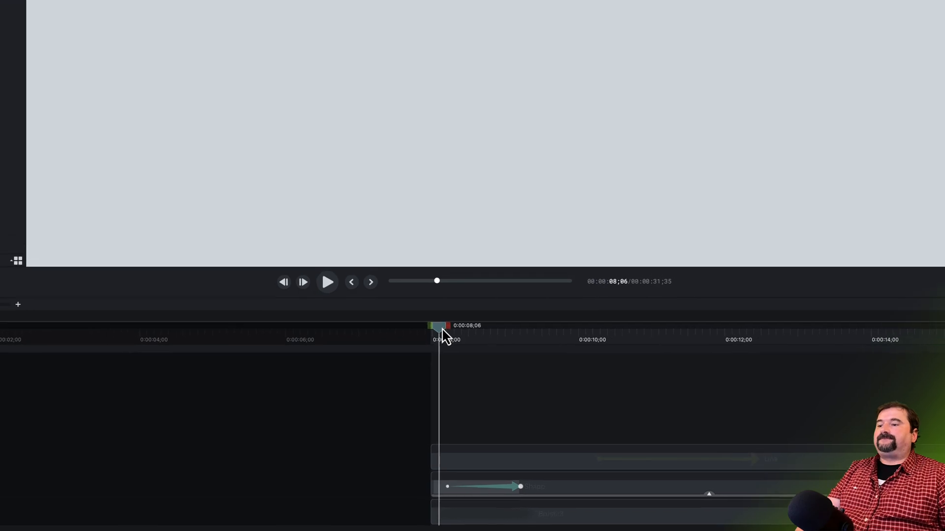
{"action": "left_click_drag", "start_coordinate": [445, 337], "coordinate": [471, 337]}
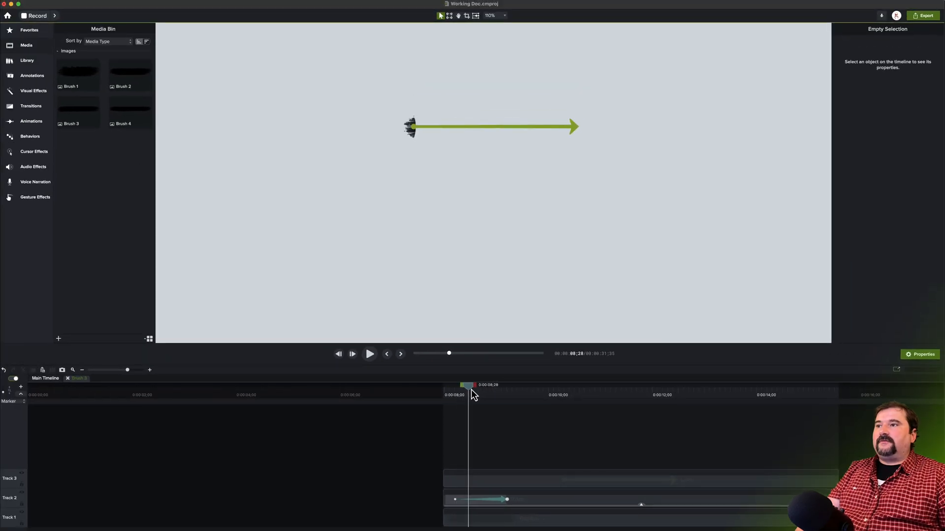
{"action": "left_click_drag", "start_coordinate": [471, 390], "coordinate": [452, 392]}
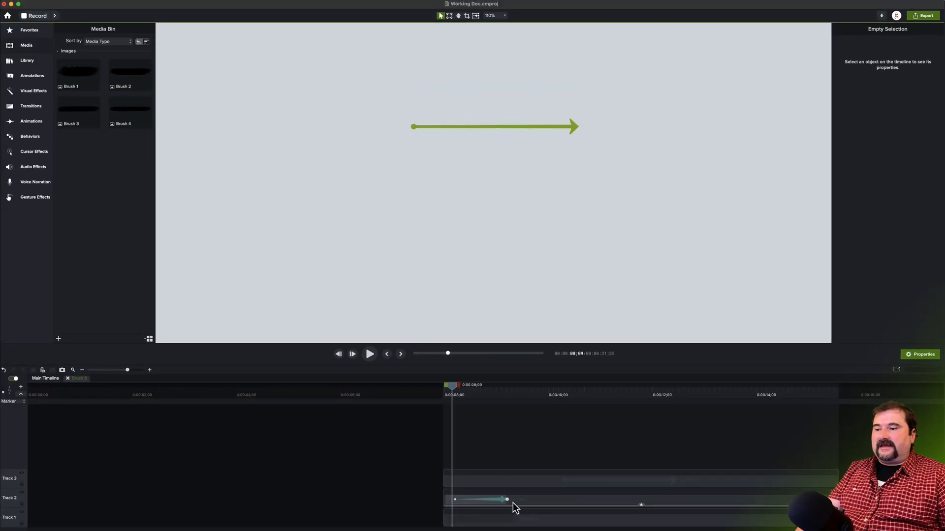
Nudge the Brush 3 mask shape on Track 2 right until its edge sits just short of the stroke's start.
{"action": "left_click", "coordinate": [525, 502]}
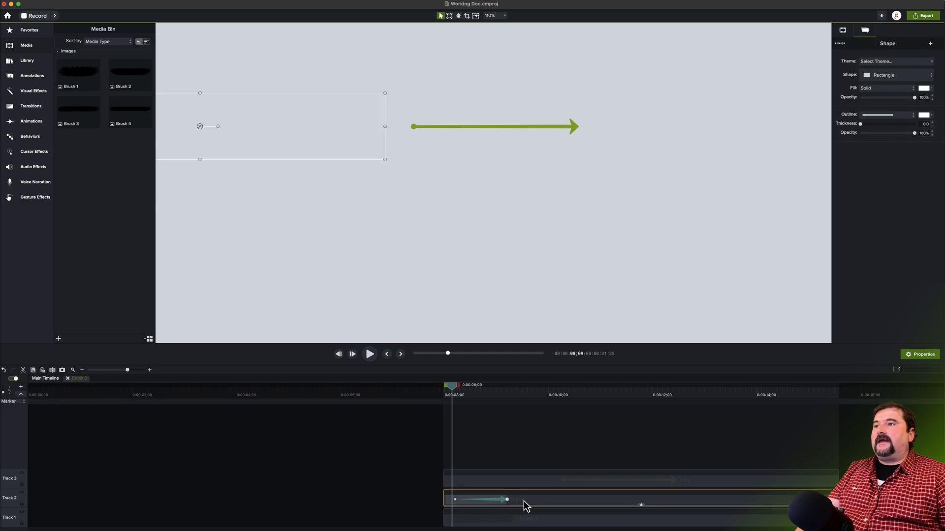
{"action": "key", "text": "Right"}
{"action": "key", "text": "Right"}
{"action": "key", "text": "Right"}
{"action": "key", "text": "Right"}
{"action": "key", "text": "Right"}
{"action": "key", "text": "Right"}
{"action": "key", "text": "Right"}
{"action": "key", "text": "Right"}
{"action": "key", "text": "Right"}
{"action": "key", "text": "Right"}
{"action": "key", "text": "Right"}
{"action": "key", "text": "Right"}
{"action": "key", "text": "Right"}
{"action": "key", "text": "Right"}
{"action": "key", "text": "Right"}
{"action": "key", "text": "Right"}
{"action": "key", "text": "Right"}
{"action": "key", "text": "Right"}
{"action": "key", "text": "Right"}
{"action": "key", "text": "Right"}
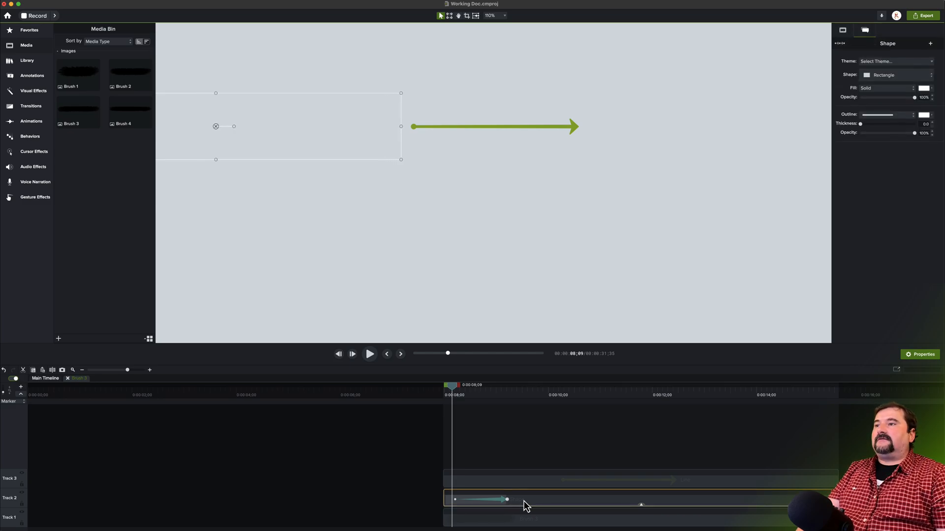
{"action": "key", "text": "Left"}
{"action": "key", "text": "Left"}
{"action": "key", "text": "Left"}
{"action": "key", "text": "Left"}
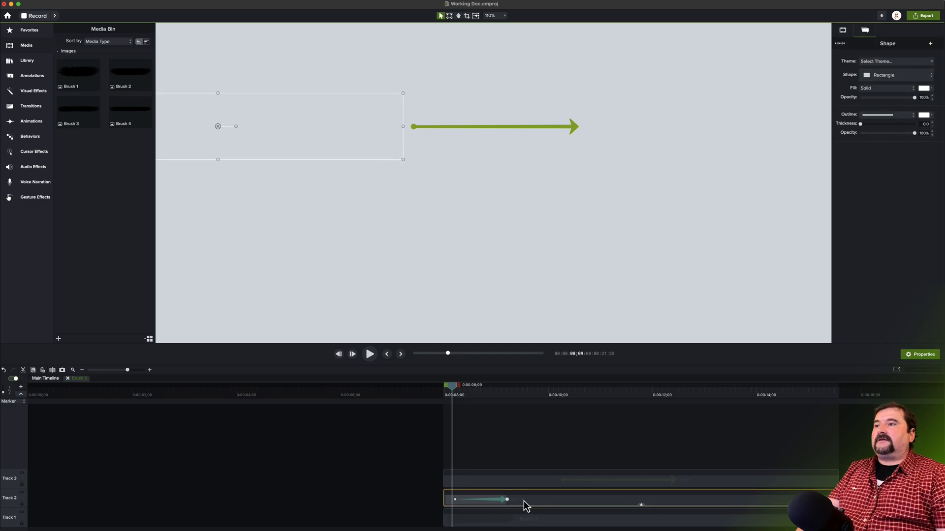
Mark the Brush 3 reveal with a Start marker just before the stroke appears and an End marker at 0:00:09;07.
{"action": "left_click", "coordinate": [453, 403]}
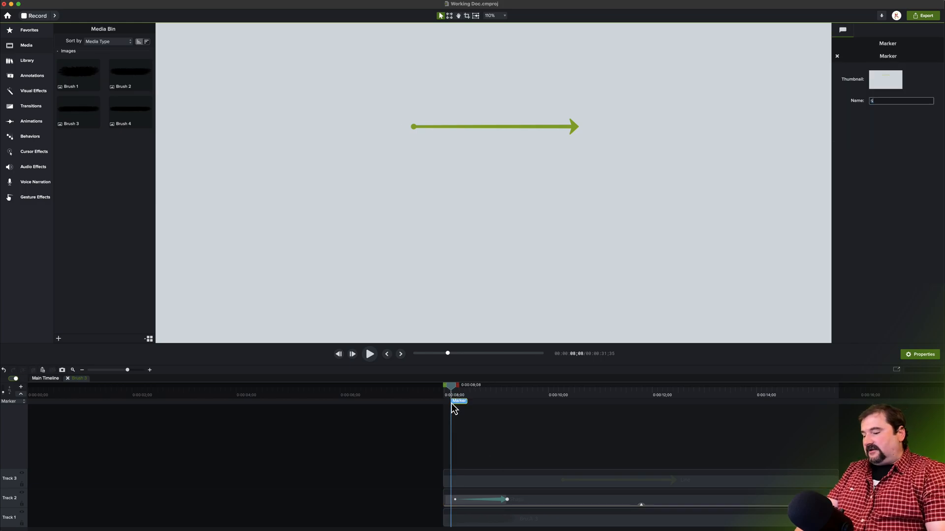
{"action": "left_click_drag", "start_coordinate": [461, 397], "coordinate": [507, 402]}
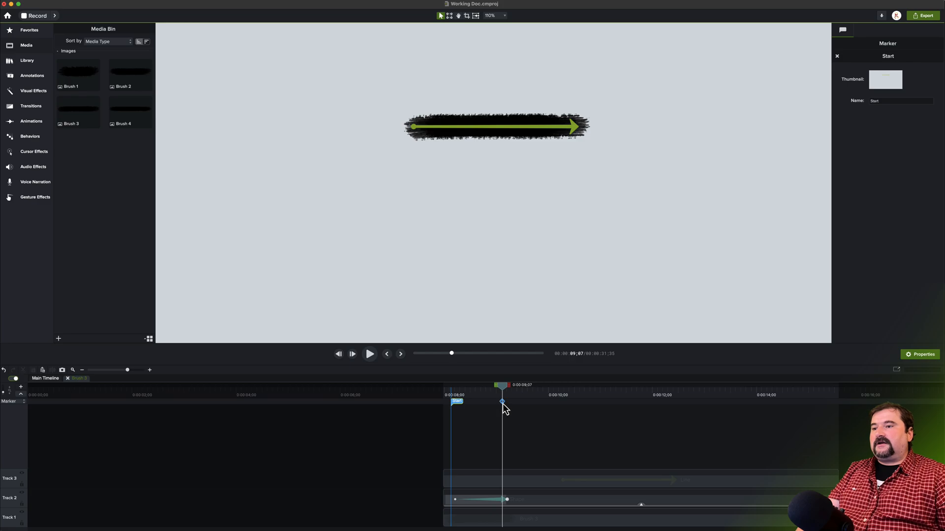
{"action": "left_click", "coordinate": [503, 403]}
{"action": "type", "text": "End"}
{"action": "key", "text": "Return"}
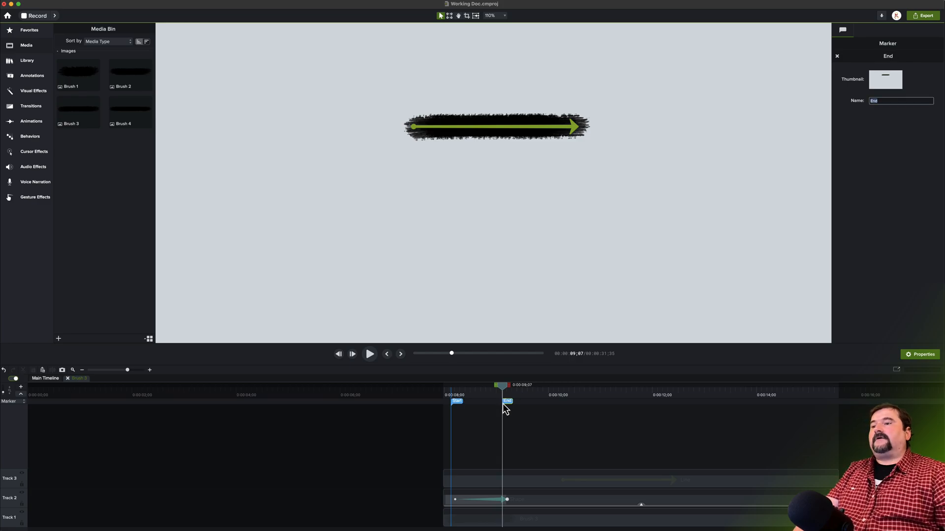
Leave the Brush 3 group, move it up to Track 2 and return the Brush 4 group to Track 1 at the timeline start.
{"action": "left_click", "coordinate": [68, 378]}
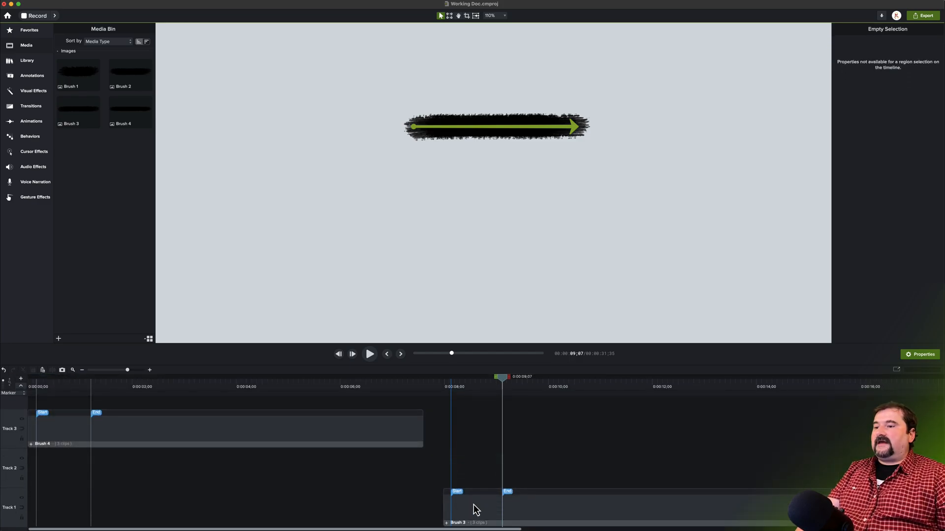
{"action": "mouse_move", "coordinate": [481, 522]}
{"action": "left_mouse_down"}
{"action": "mouse_move", "coordinate": [475, 472]}
{"action": "mouse_move", "coordinate": [489, 482]}
{"action": "left_mouse_up"}
{"action": "mouse_move", "coordinate": [157, 418]}
{"action": "left_mouse_down"}
{"action": "mouse_move", "coordinate": [168, 458]}
{"action": "mouse_move", "coordinate": [142, 487]}
{"action": "mouse_move", "coordinate": [143, 500]}
{"action": "left_mouse_up"}
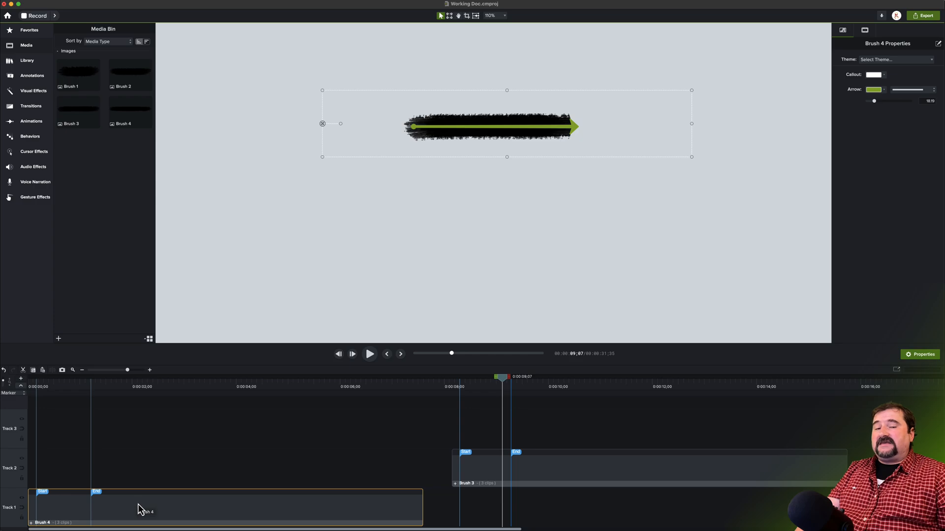
Move the Brush 3 group earlier on Track 2 so its Start marker lines up with the Brush 4 group's End marker.
{"action": "left_click", "coordinate": [546, 464]}
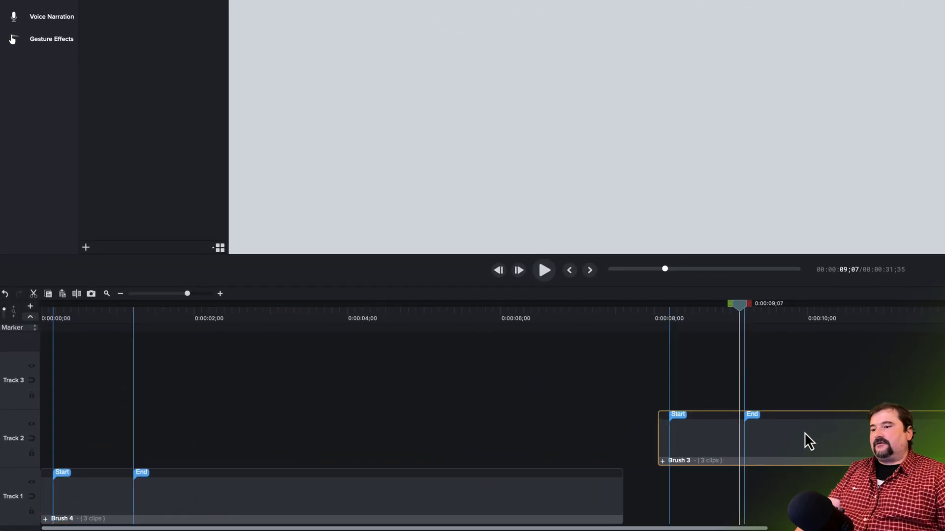
{"action": "left_click_drag", "start_coordinate": [804, 433], "coordinate": [269, 432]}
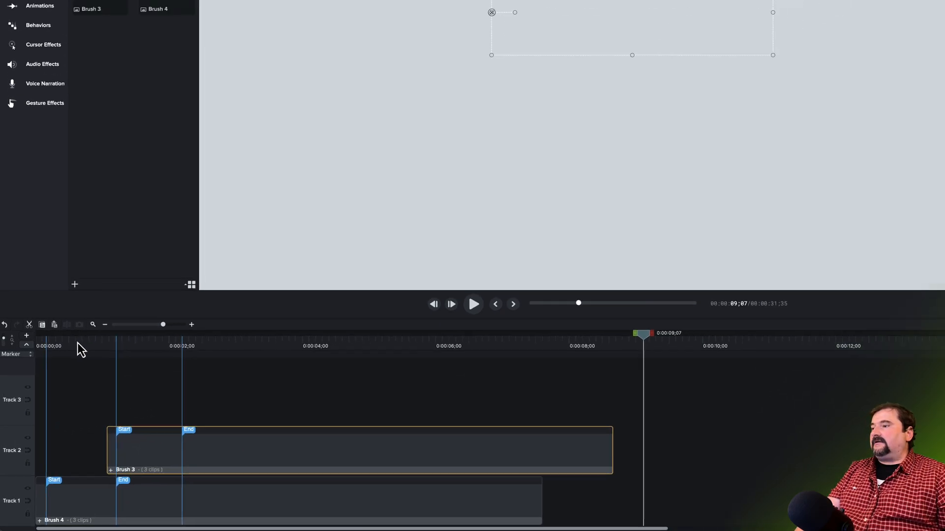
At 0:00:01;46, place the Brush 3 stroke below the Brush 4 stroke's far end, flipped to point backward, enlarged and tilted slightly downward.
{"action": "left_click", "coordinate": [120, 384]}
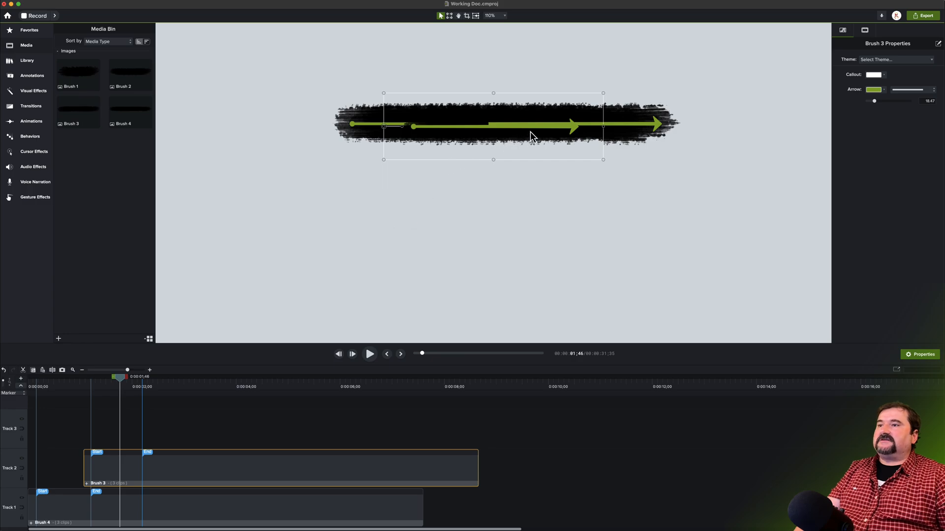
{"action": "mouse_move", "coordinate": [530, 131]}
{"action": "left_mouse_down"}
{"action": "mouse_move", "coordinate": [533, 161]}
{"action": "mouse_move", "coordinate": [509, 174]}
{"action": "mouse_move", "coordinate": [514, 184]}
{"action": "mouse_move", "coordinate": [525, 177]}
{"action": "mouse_move", "coordinate": [510, 167]}
{"action": "mouse_move", "coordinate": [710, 160]}
{"action": "left_mouse_up"}
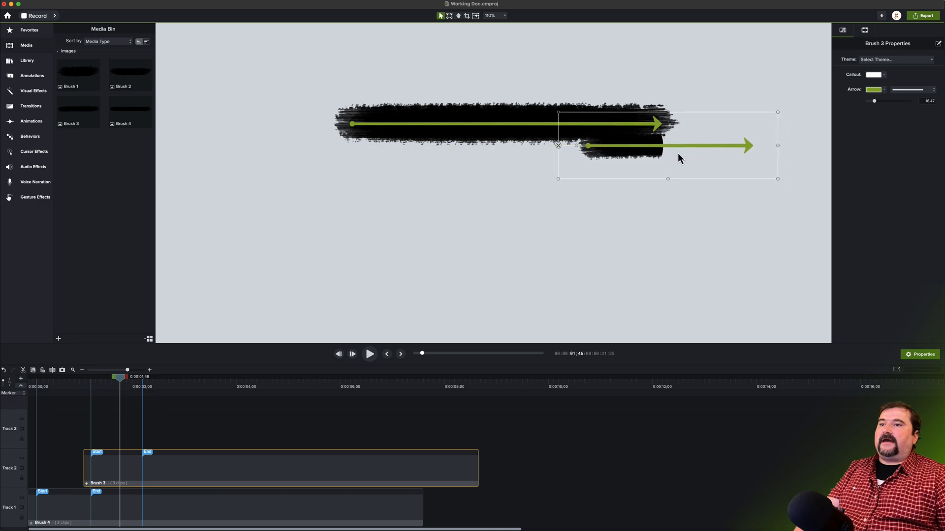
{"action": "mouse_move", "coordinate": [577, 150]}
{"action": "left_mouse_down"}
{"action": "mouse_move", "coordinate": [568, 166]}
{"action": "mouse_move", "coordinate": [533, 150]}
{"action": "left_mouse_up"}
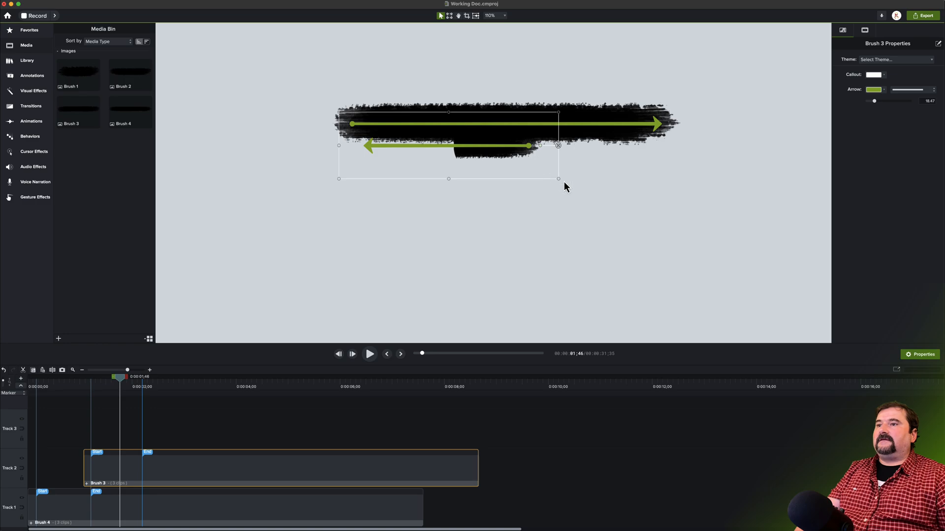
{"action": "mouse_move", "coordinate": [559, 179]}
{"action": "left_mouse_down"}
{"action": "mouse_move", "coordinate": [655, 208]}
{"action": "mouse_move", "coordinate": [601, 162]}
{"action": "mouse_move", "coordinate": [611, 160]}
{"action": "left_mouse_up"}
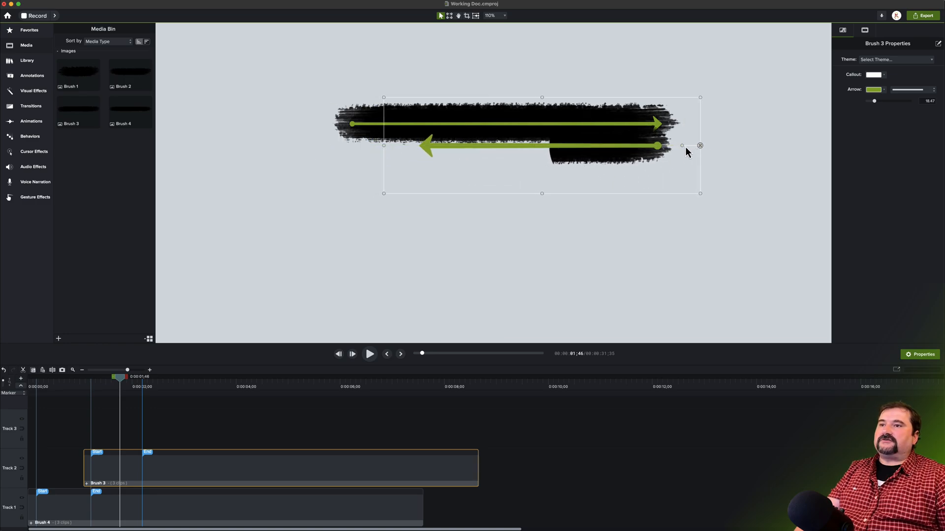
{"action": "mouse_move", "coordinate": [681, 147]}
{"action": "left_mouse_down"}
{"action": "mouse_move", "coordinate": [634, 167]}
{"action": "mouse_move", "coordinate": [628, 158]}
{"action": "left_mouse_up"}
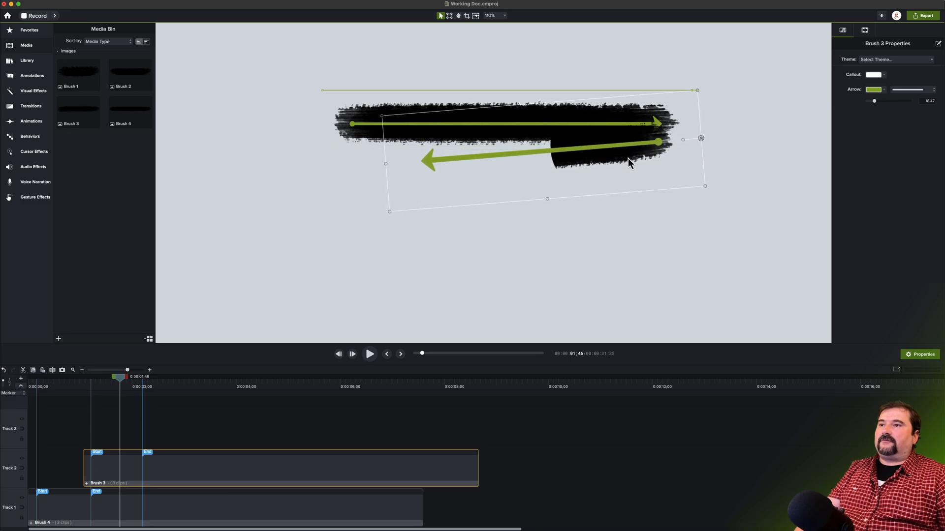
Play the timeline from the beginning to preview the Brush 4 and Brush 3 strokes revealing one after the other.
{"action": "left_click_drag", "start_coordinate": [123, 378], "coordinate": [29, 379]}
{"action": "key", "text": "space"}
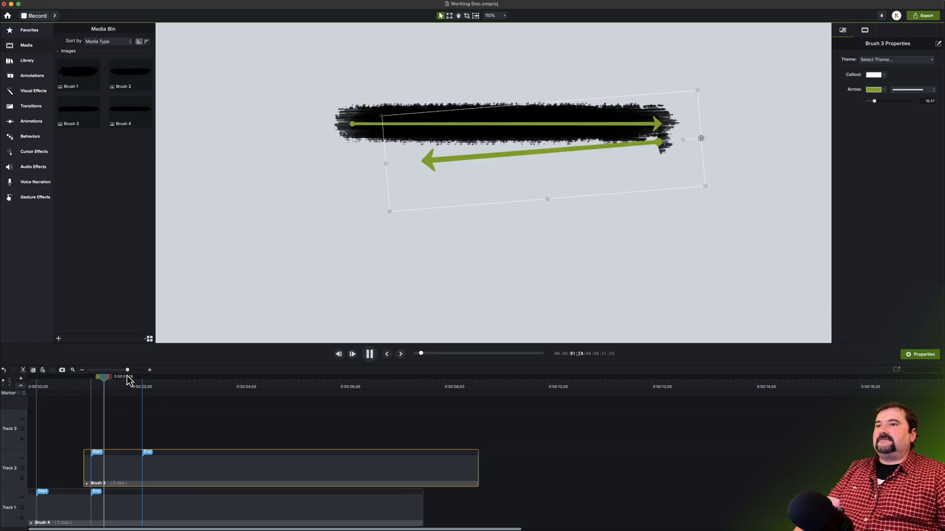
{"action": "key", "text": "space"}
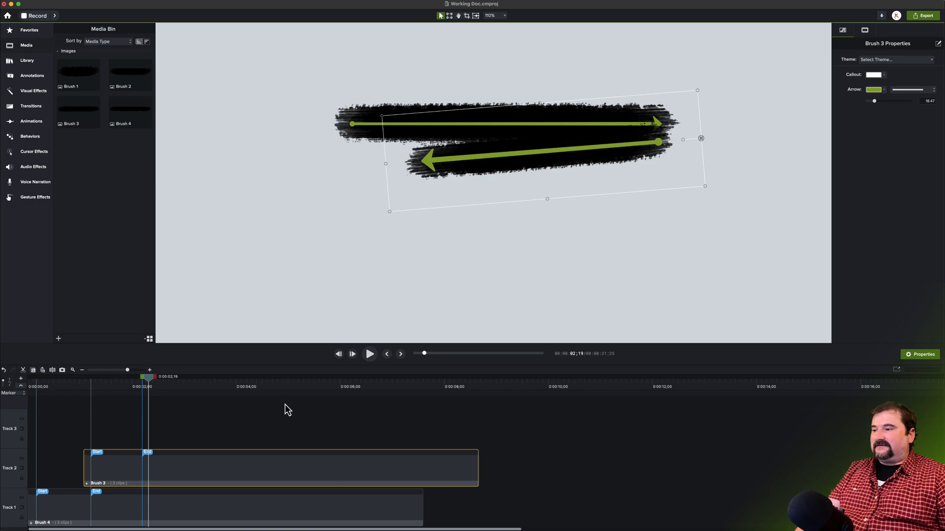
Return the Brush 3 group to Track 1, just after the Brush 4 group.
{"action": "mouse_move", "coordinate": [173, 468]}
{"action": "left_mouse_down"}
{"action": "mouse_move", "coordinate": [405, 464]}
{"action": "mouse_move", "coordinate": [559, 474]}
{"action": "mouse_move", "coordinate": [523, 504]}
{"action": "left_mouse_up"}
{"action": "scroll", "coordinate": [524, 504], "scroll_direction": "right", "scroll_amount": 10}
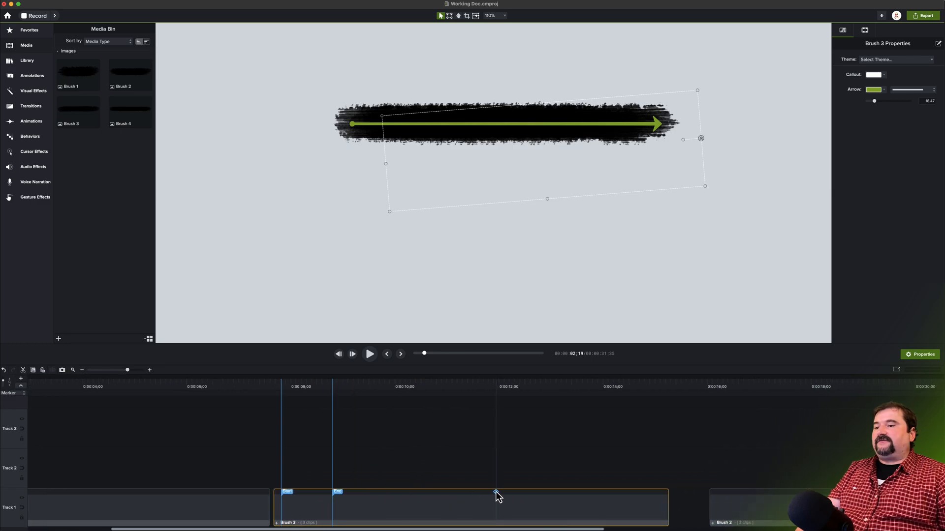
{"action": "scroll", "coordinate": [456, 489], "scroll_direction": "left", "scroll_amount": 10}
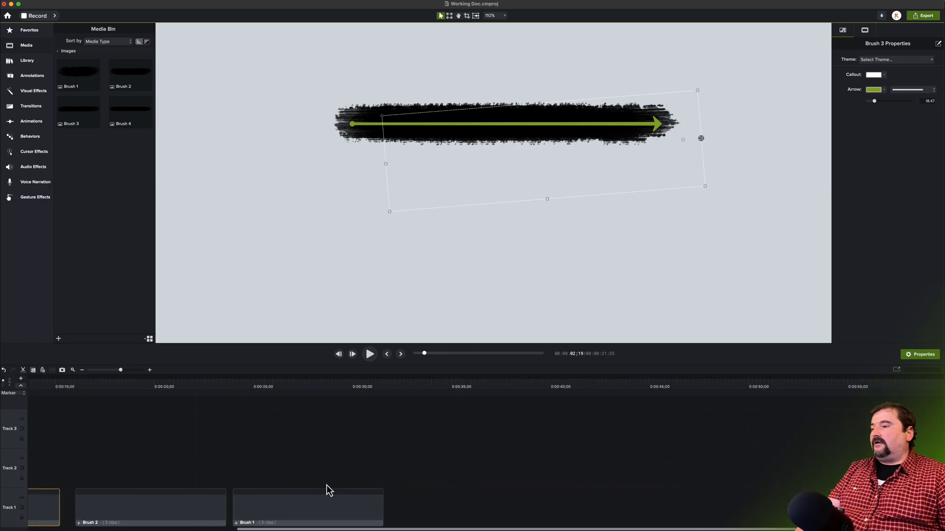
Open the Brush 2 group and add a marker named Start at 0:00:15;56, just before its stroke appears.
{"action": "left_click_drag", "start_coordinate": [399, 515], "coordinate": [381, 522]}
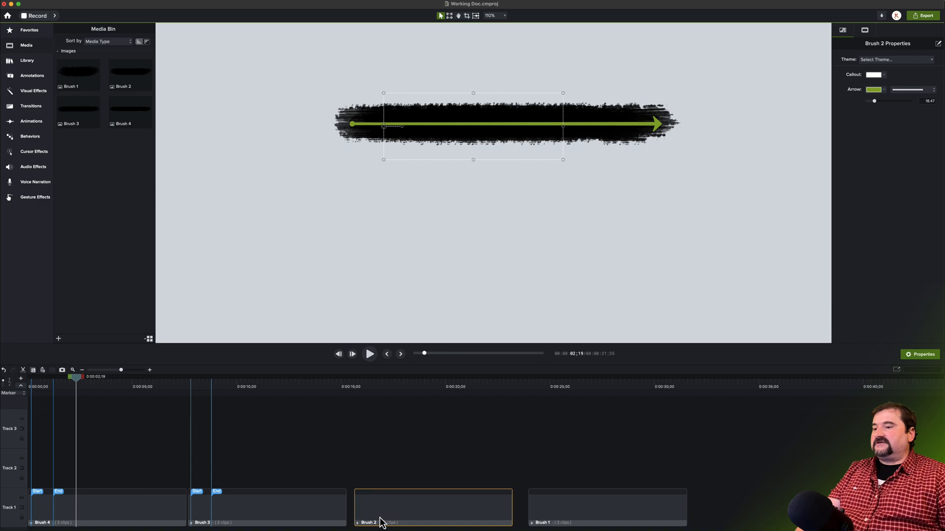
{"action": "left_click", "coordinate": [358, 523]}
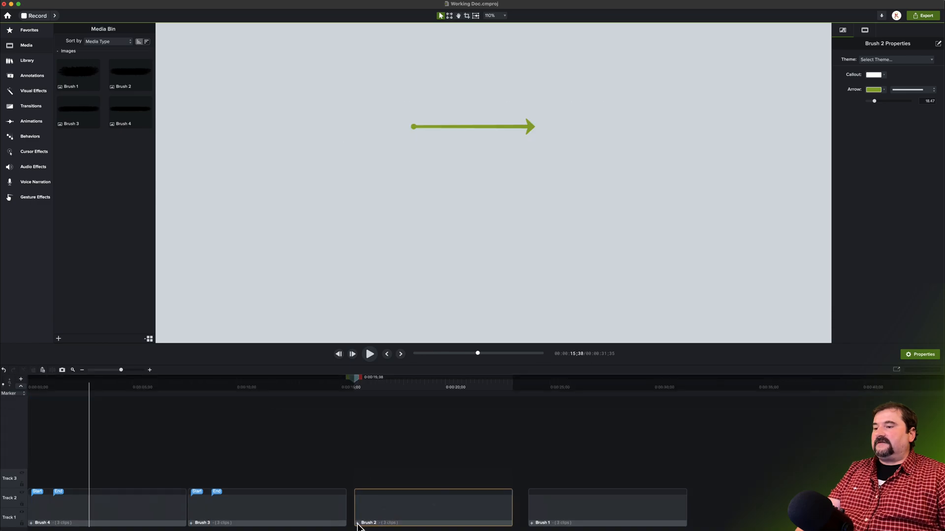
{"action": "left_click", "coordinate": [359, 392]}
{"action": "left_click_drag", "start_coordinate": [359, 389], "coordinate": [360, 390]}
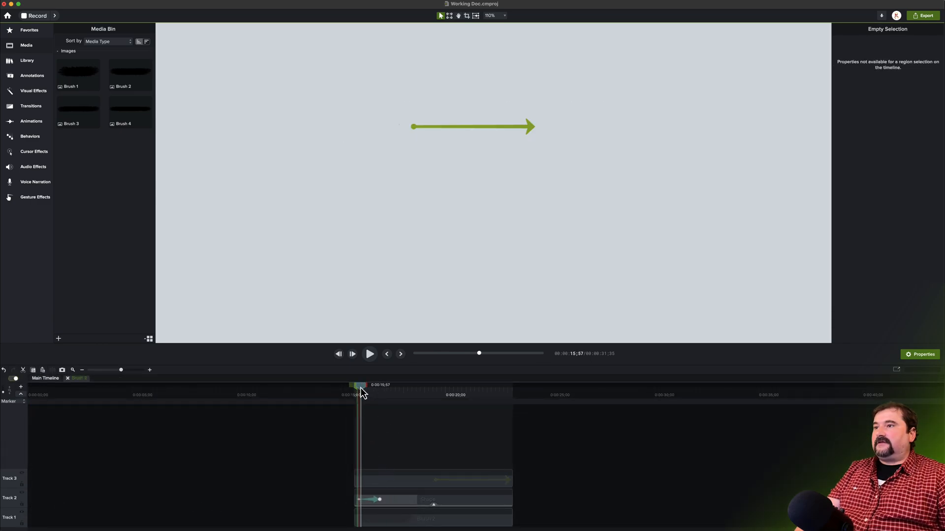
{"action": "left_click", "coordinate": [362, 401]}
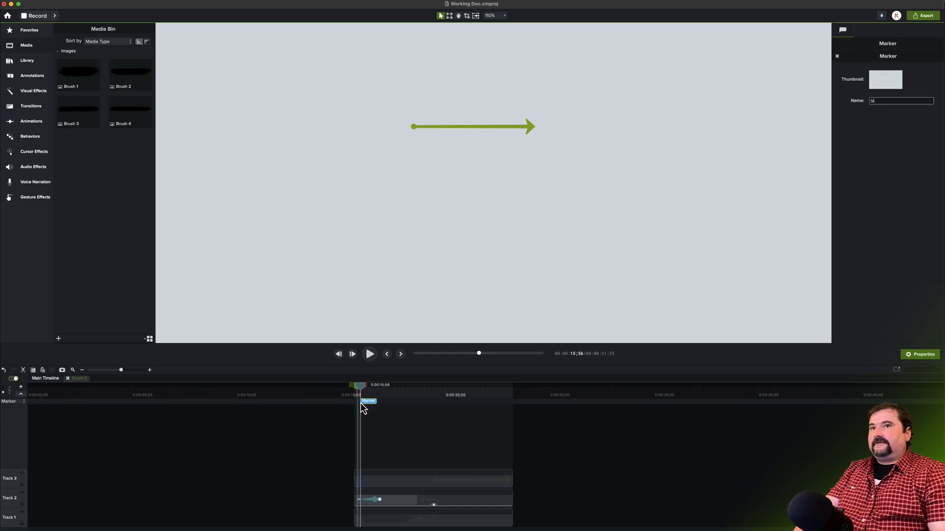
Add a marker named End at 0:00:16;44, where the Brush 2 stroke is fully revealed.
{"action": "mouse_move", "coordinate": [362, 393]}
{"action": "left_mouse_down"}
{"action": "mouse_move", "coordinate": [383, 398]}
{"action": "mouse_move", "coordinate": [377, 393]}
{"action": "left_mouse_up"}
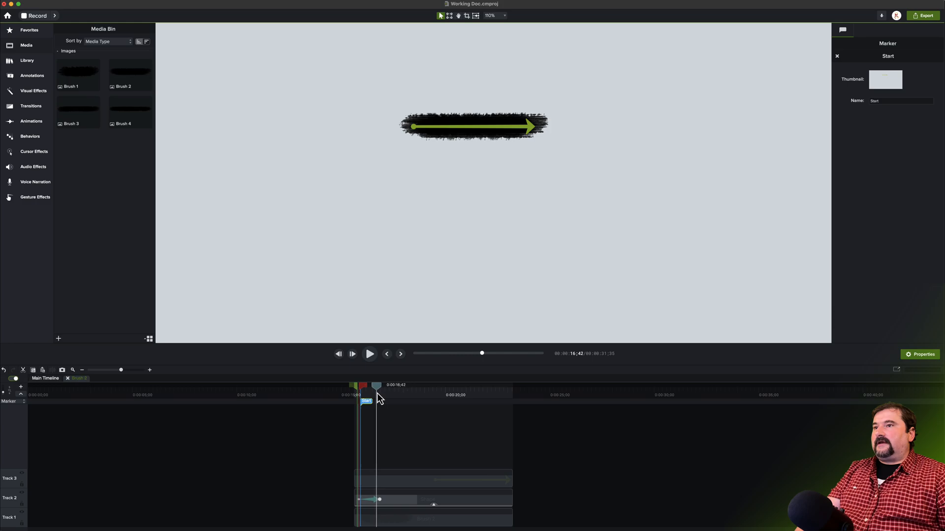
{"action": "left_click", "coordinate": [377, 402]}
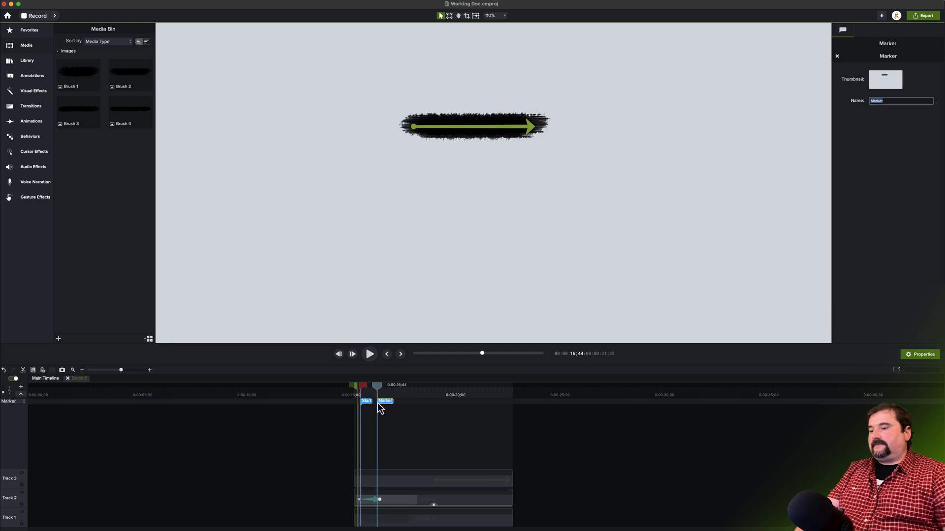
{"action": "type", "text": "End"}
{"action": "key", "text": "Return"}
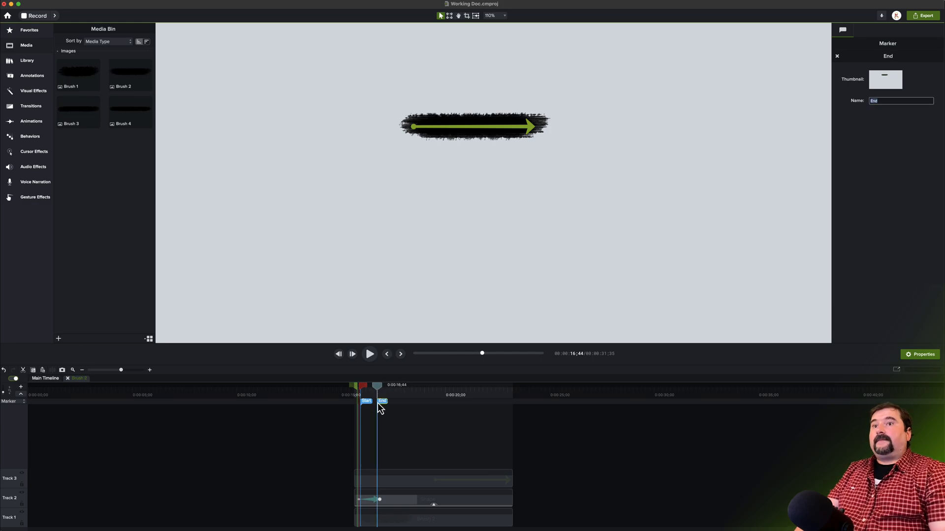
Return to the main timeline and open the Brush 1 group for editing.
{"action": "left_click", "coordinate": [45, 379]}
{"action": "double_click", "coordinate": [534, 524]}
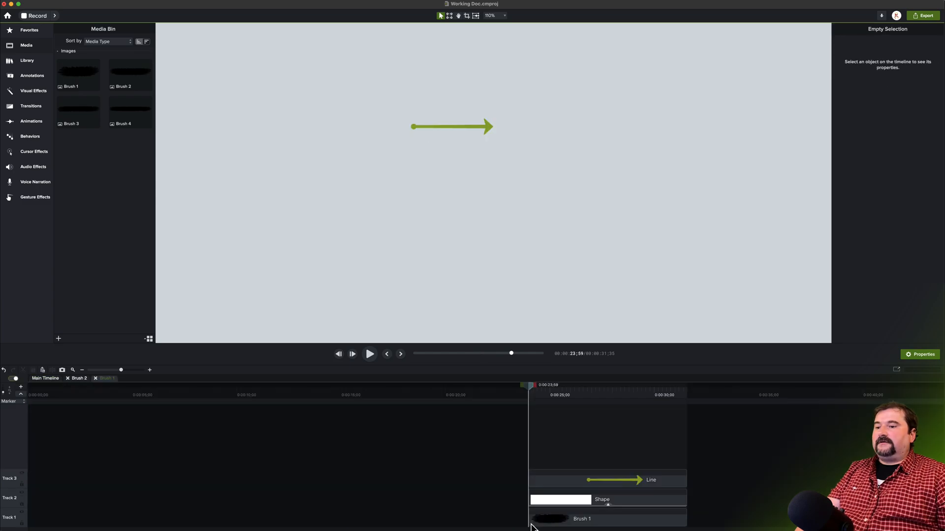
Inside the Brush 1 group, add a Start marker at 24;17 and an End marker at 25;07 around the stroke's reveal.
{"action": "left_click", "coordinate": [536, 402]}
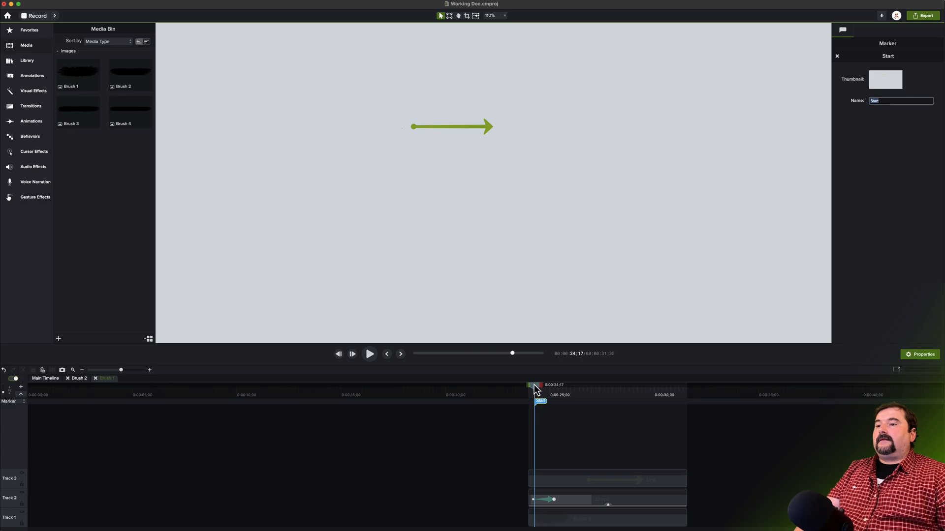
{"action": "left_click_drag", "start_coordinate": [536, 389], "coordinate": [554, 394]}
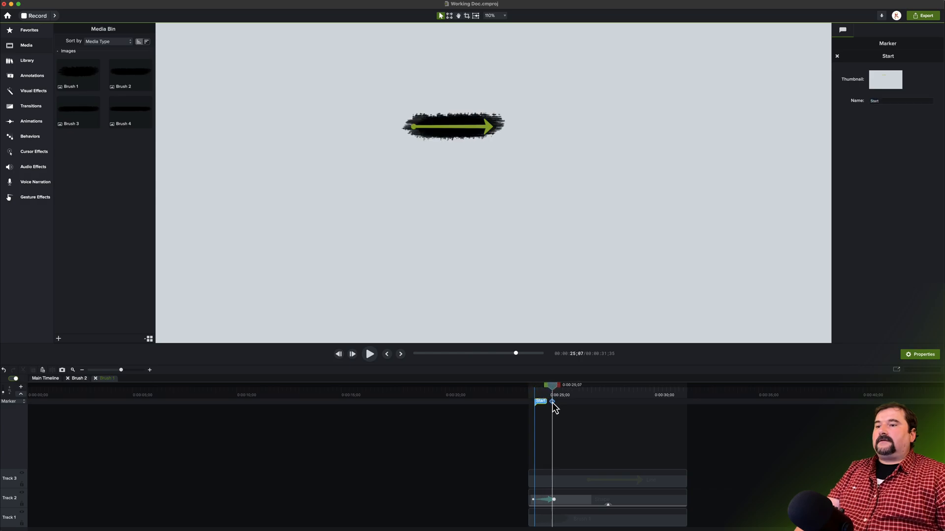
{"action": "left_click", "coordinate": [554, 404]}
{"action": "type", "text": "End"}
{"action": "key", "text": "Return"}
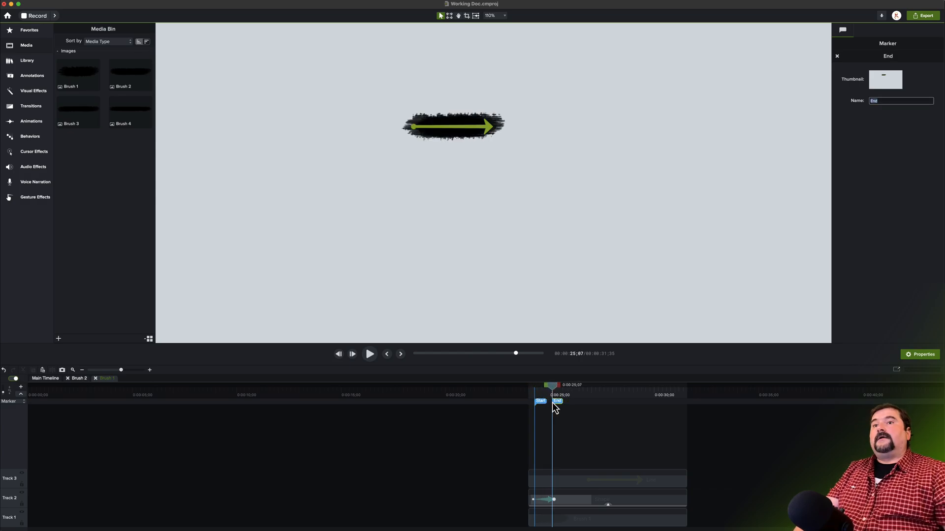
Close the Brush 1 group to return to the main timeline, and save the project.
{"action": "left_click", "coordinate": [410, 466]}
{"action": "left_click", "coordinate": [95, 378]}
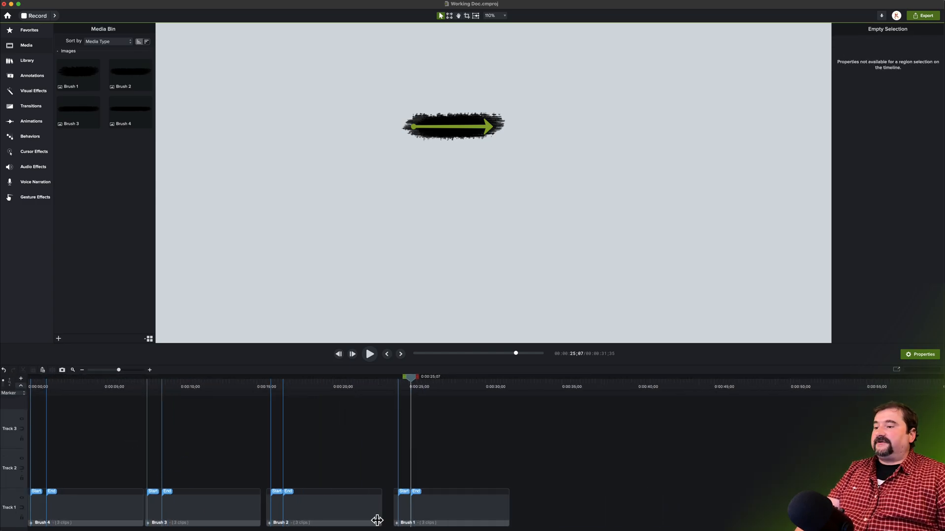
{"action": "key", "text": "super+s"}
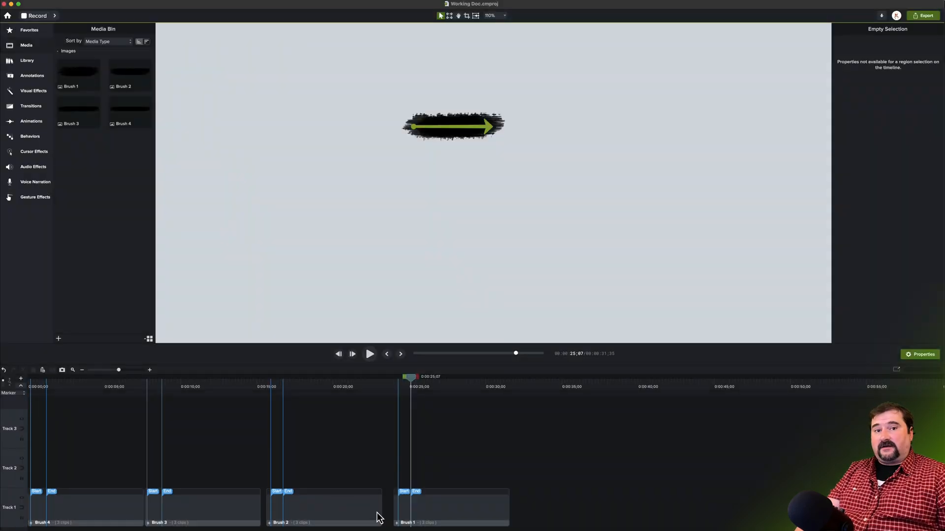
Create a new blank asset library named Brushes.
{"action": "left_click", "coordinate": [32, 59]}
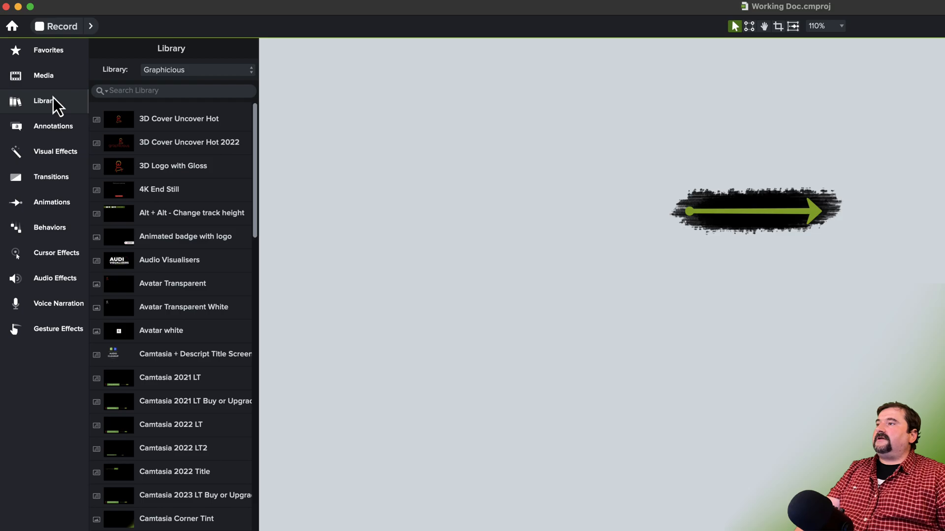
{"action": "left_click", "coordinate": [197, 69]}
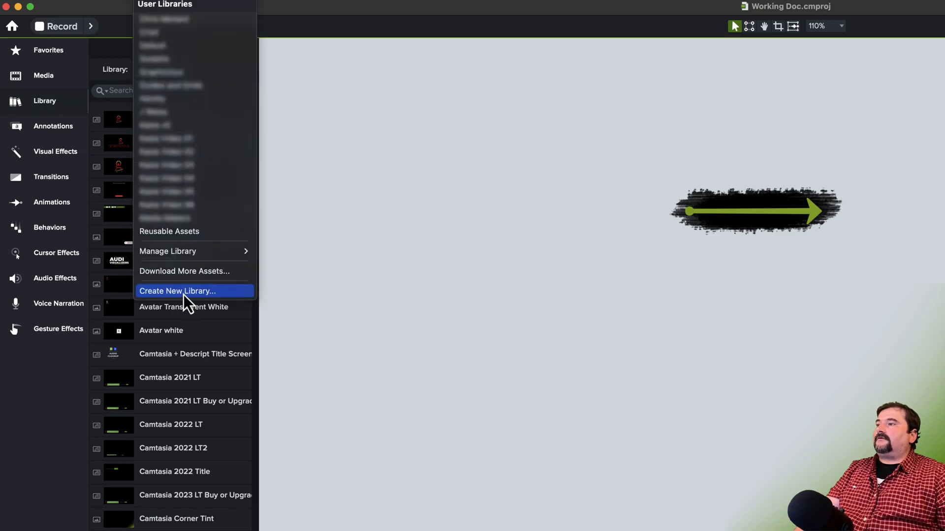
{"action": "left_click", "coordinate": [184, 292]}
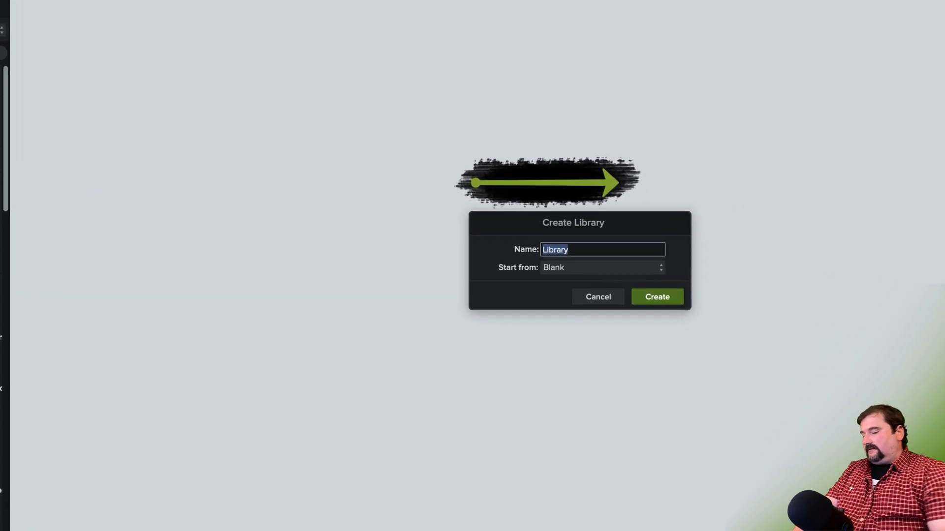
{"action": "type", "text": "Brushes"}
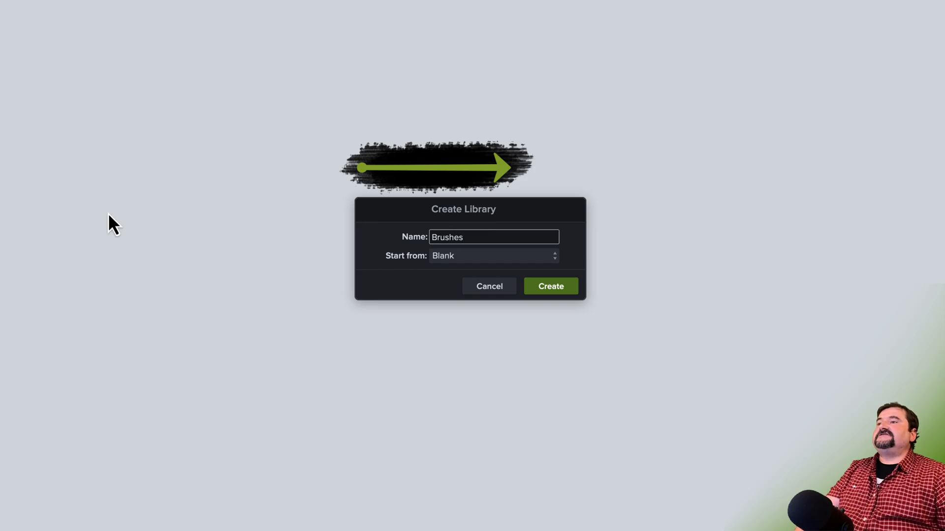
{"action": "left_click", "coordinate": [541, 291]}
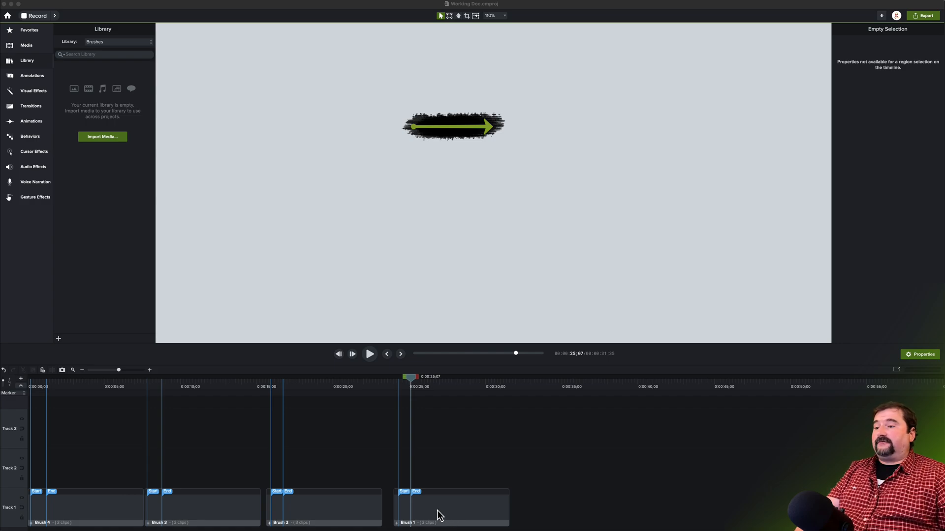
Move the Brush 1 group up to Track 4 and add it to the Brushes library using its visible size.
{"action": "right_click", "coordinate": [438, 513]}
{"action": "right_click", "coordinate": [431, 503]}
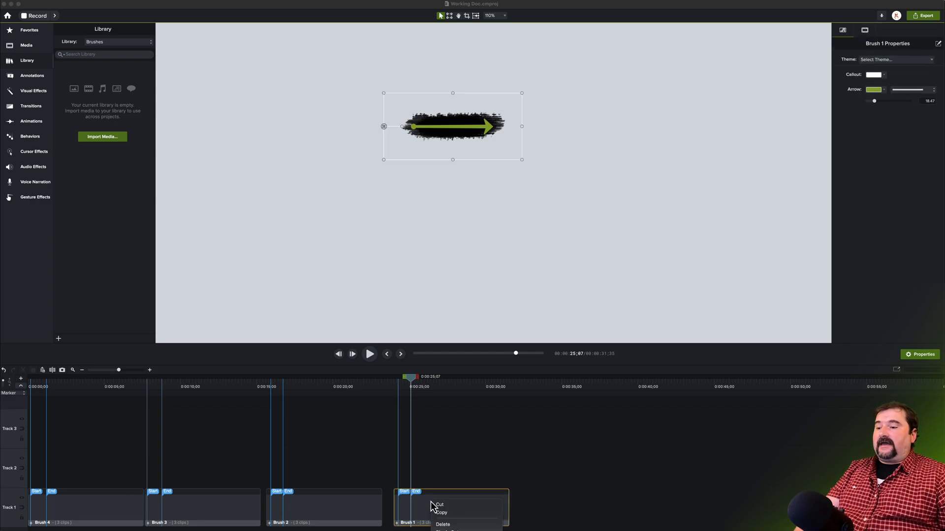
{"action": "left_click", "coordinate": [421, 509]}
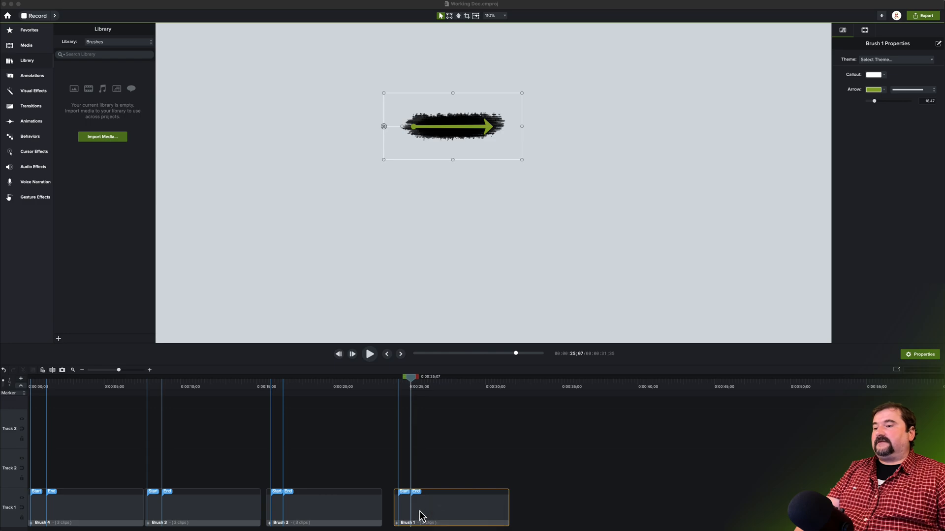
{"action": "left_click_drag", "start_coordinate": [416, 505], "coordinate": [391, 418]}
{"action": "right_click", "coordinate": [391, 418]}
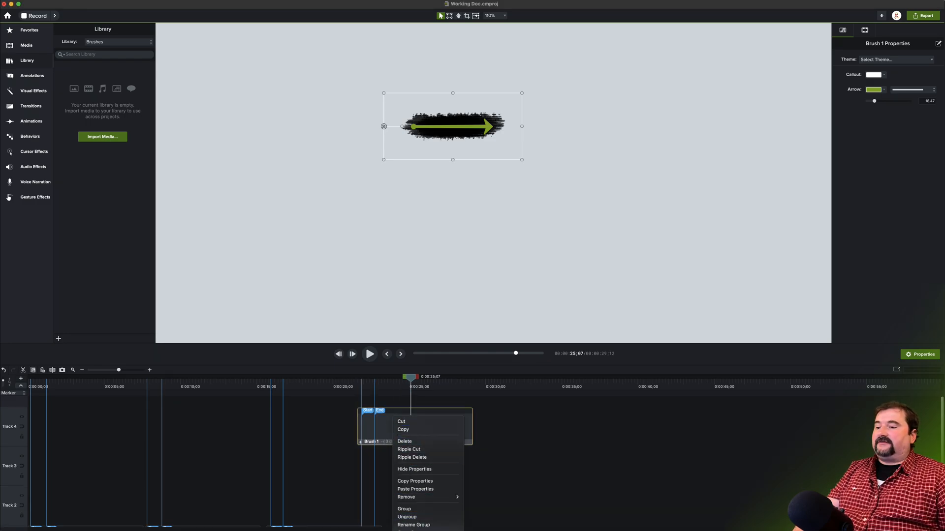
{"action": "left_click", "coordinate": [416, 530]}
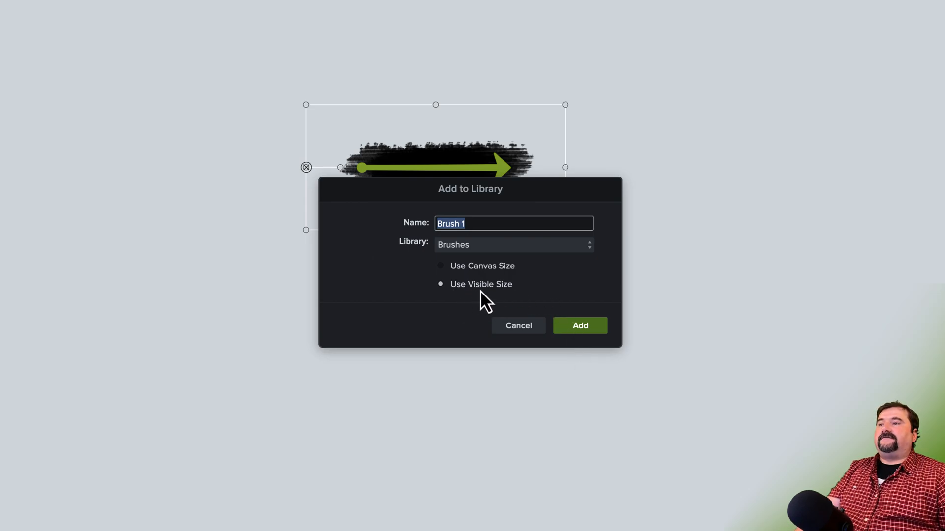
{"action": "left_click_drag", "start_coordinate": [509, 189], "coordinate": [775, 274]}
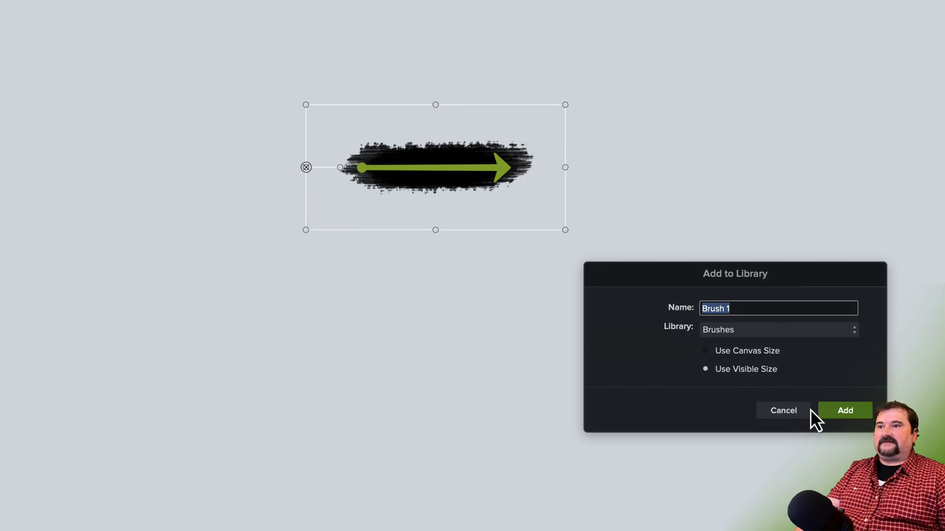
{"action": "left_click", "coordinate": [840, 412]}
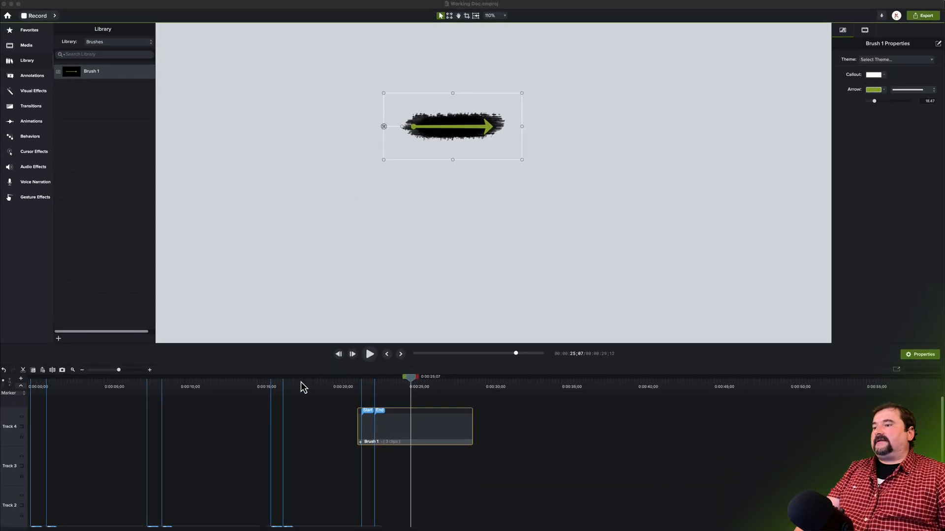
Add the Brush 2 group to the Brushes library using its visible size.
{"action": "scroll", "coordinate": [326, 465], "scroll_direction": "down", "scroll_amount": 2}
{"action": "right_click", "coordinate": [320, 509]}
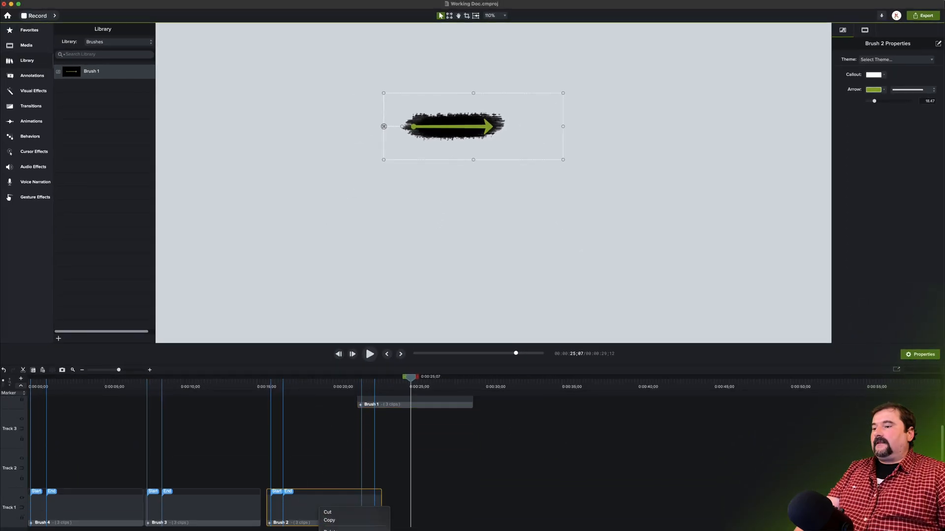
{"action": "left_click", "coordinate": [344, 530]}
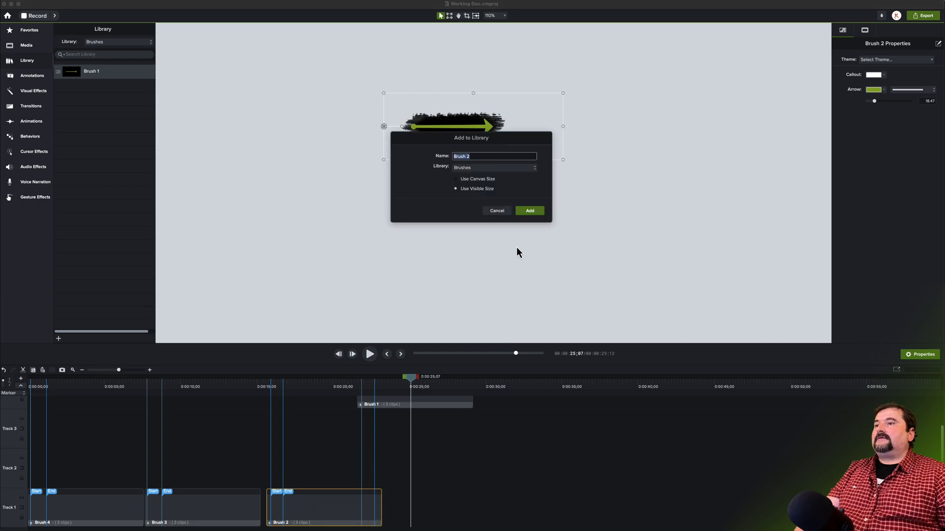
{"action": "left_click", "coordinate": [521, 214]}
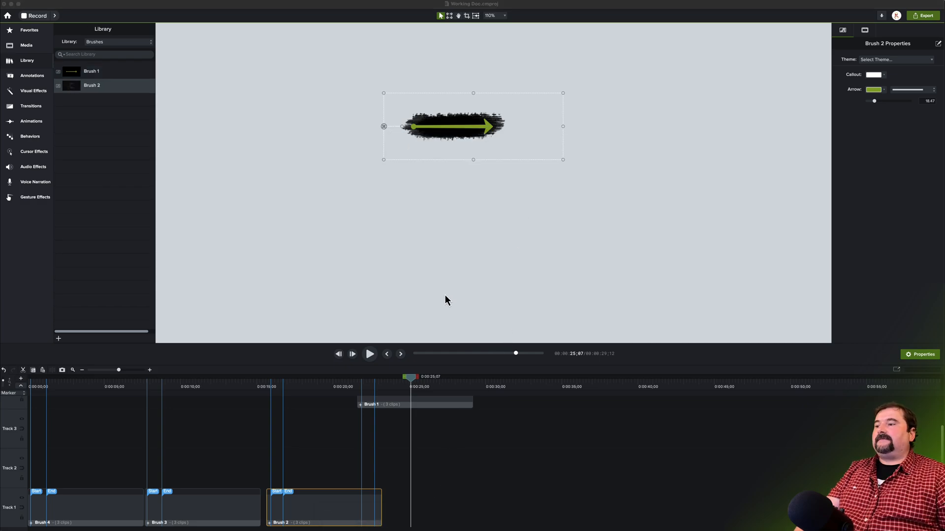
Add the Brush 3 group to the Brushes library.
{"action": "left_click", "coordinate": [211, 513]}
{"action": "right_click", "coordinate": [213, 509]}
{"action": "left_click", "coordinate": [244, 507]}
{"action": "left_click", "coordinate": [521, 214]}
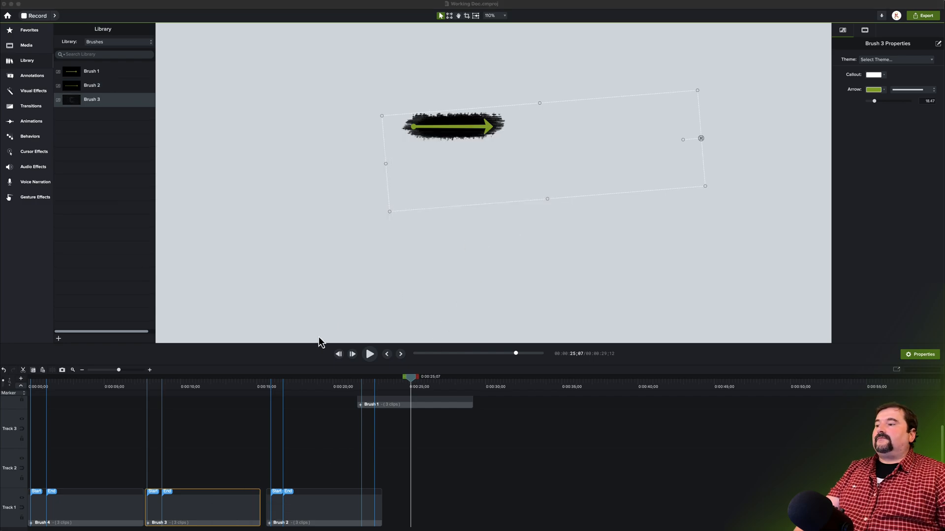
Add the Brush 4 group to the Brushes library using its visible size.
{"action": "left_click", "coordinate": [95, 511]}
{"action": "right_click", "coordinate": [96, 511]}
{"action": "left_click", "coordinate": [126, 509]}
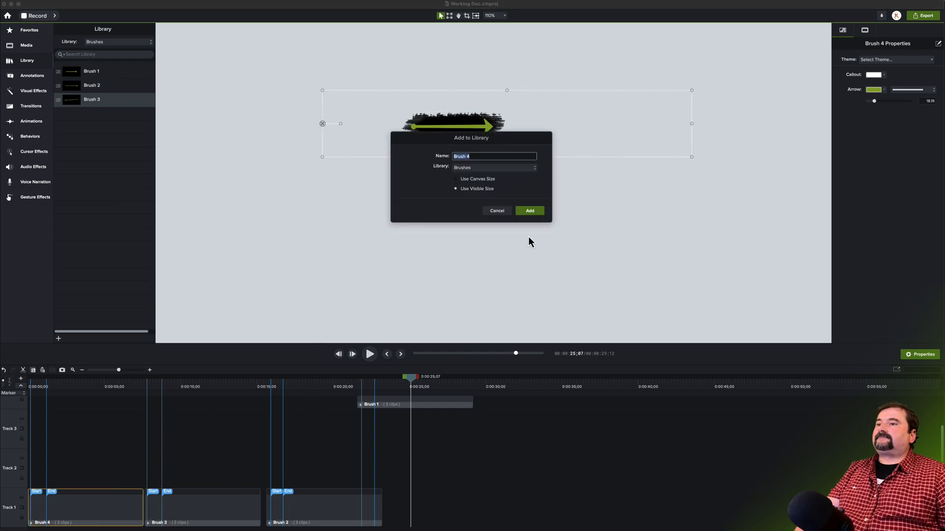
{"action": "left_click", "coordinate": [530, 212]}
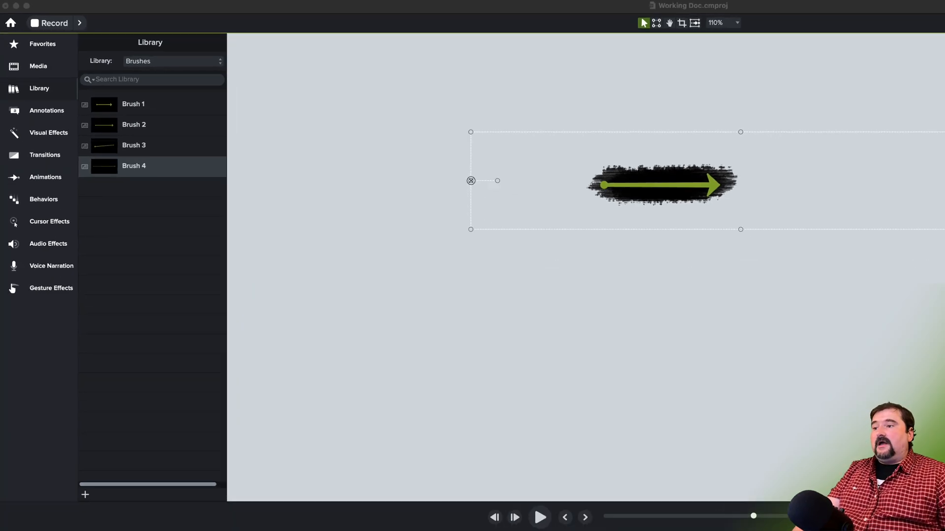
Move the Brush 1 group back down to Track 1 after Brush 2, and save the project.
{"action": "mouse_move", "coordinate": [397, 404]}
{"action": "left_mouse_down"}
{"action": "mouse_move", "coordinate": [421, 460]}
{"action": "mouse_move", "coordinate": [432, 527]}
{"action": "left_mouse_up"}
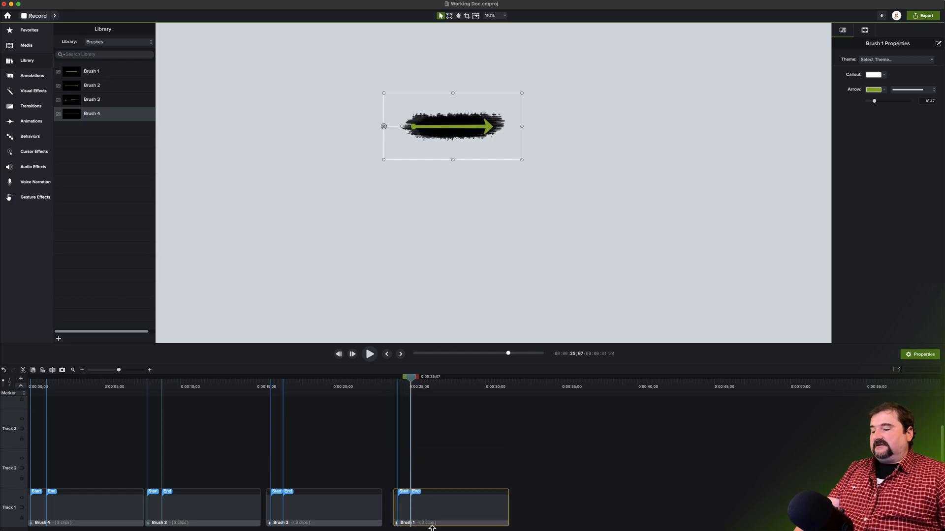
{"action": "key", "text": "super+s"}
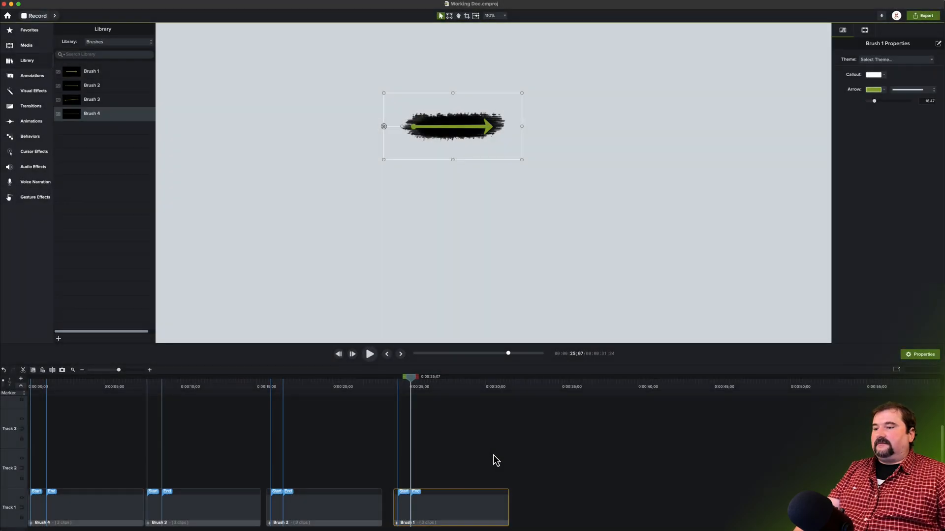
Delete all four brush groups from the timeline and add Brush 1 from the Brushes library at the playhead.
{"action": "mouse_move", "coordinate": [493, 454]}
{"action": "left_mouse_down"}
{"action": "mouse_move", "coordinate": [225, 513]}
{"action": "mouse_move", "coordinate": [110, 522]}
{"action": "left_mouse_up"}
{"action": "key", "text": "Delete"}
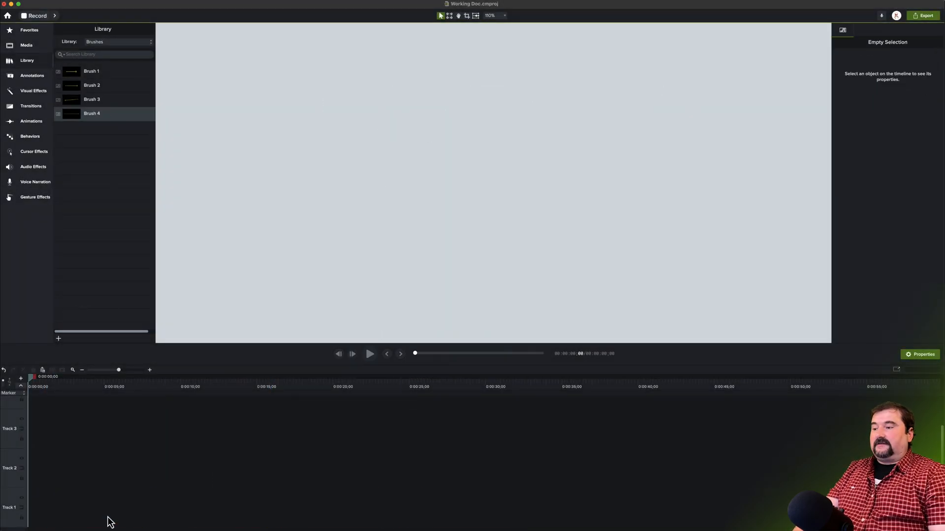
{"action": "right_click", "coordinate": [75, 72]}
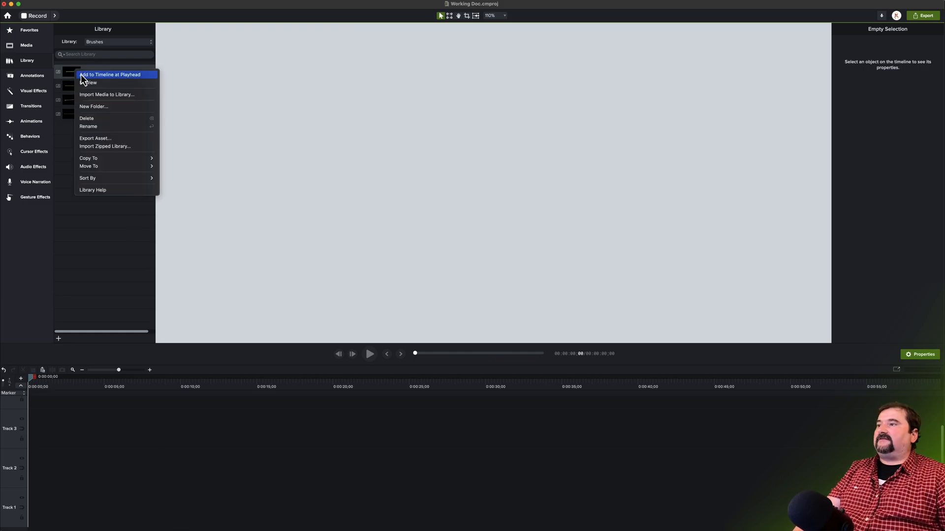
{"action": "left_click", "coordinate": [81, 75]}
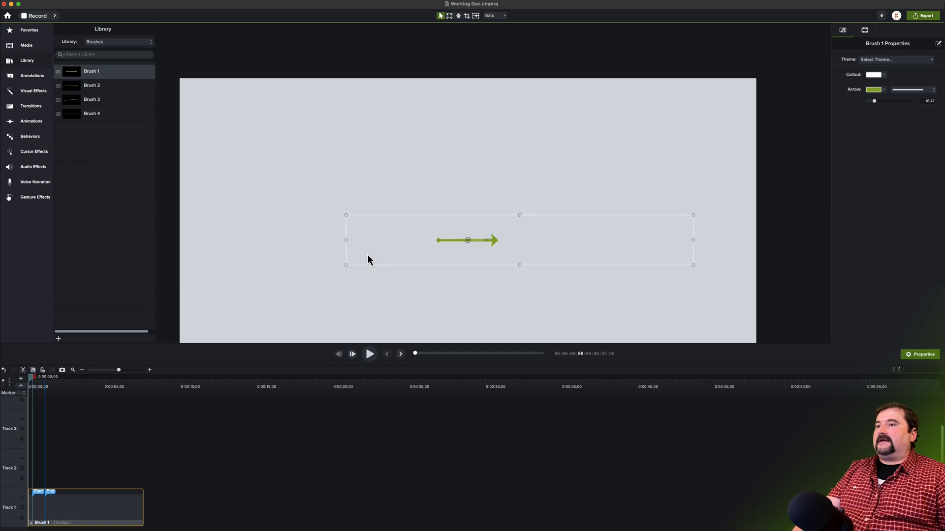
Preview the Brush 1 reveal, move the group up and slightly left on the canvas, and set the playhead to 1;15.
{"action": "key", "text": "space"}
{"action": "key", "text": "space"}
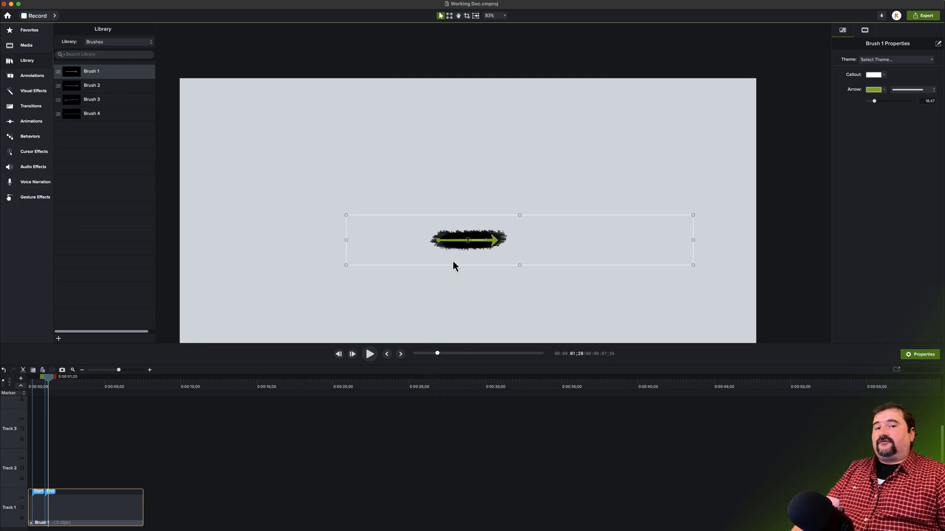
{"action": "left_click_drag", "start_coordinate": [469, 244], "coordinate": [454, 214]}
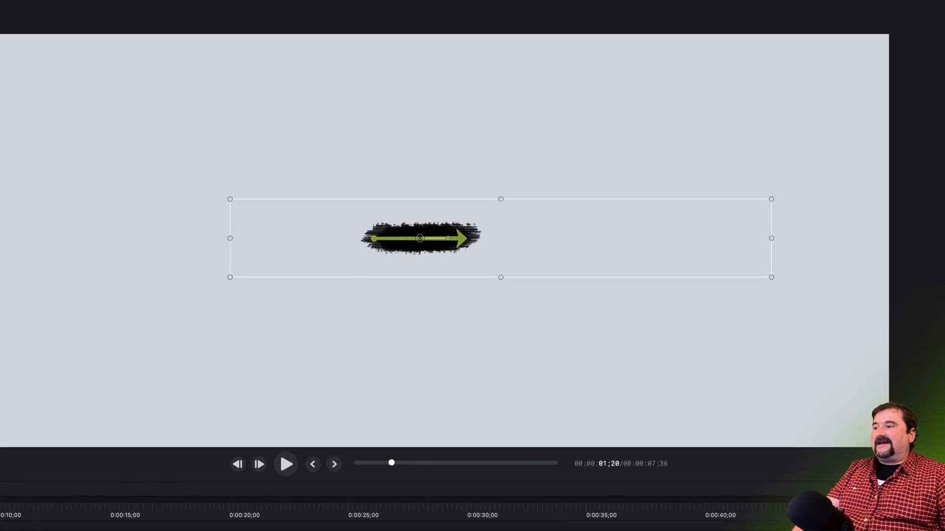
{"action": "mouse_move", "coordinate": [391, 463]}
{"action": "left_mouse_down"}
{"action": "mouse_move", "coordinate": [364, 463]}
{"action": "mouse_move", "coordinate": [389, 463]}
{"action": "left_mouse_up"}
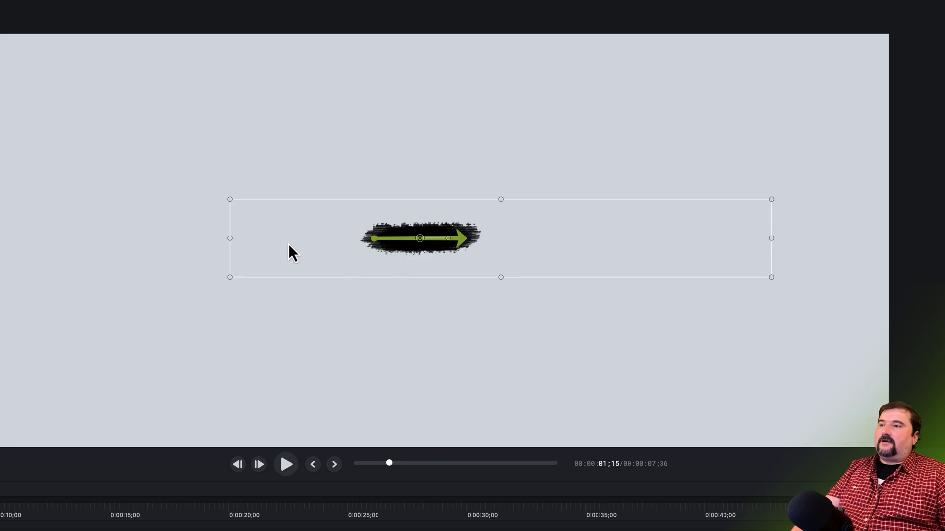
Try to crop the empty area from the left edge of the Brush 1 group, and undo the crop.
{"action": "key", "text": "alt"}
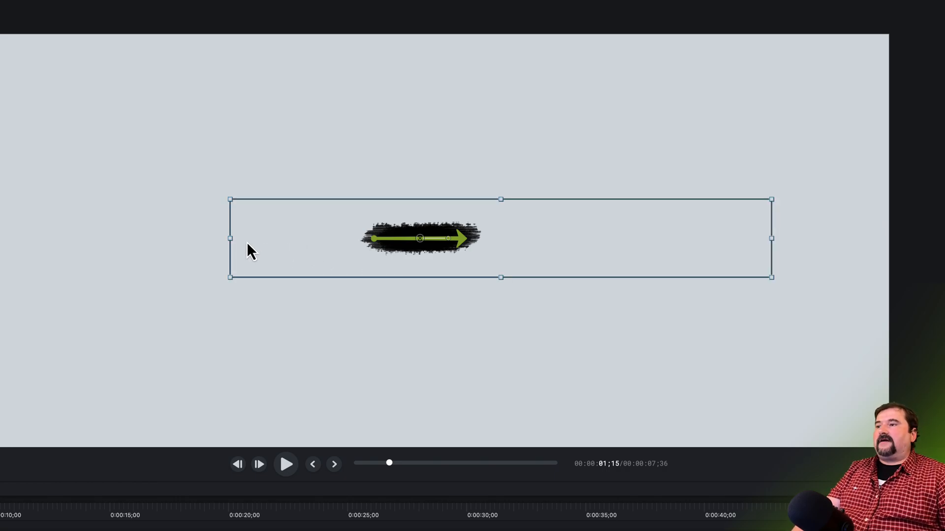
{"action": "mouse_move", "coordinate": [231, 240]}
{"action": "left_mouse_down"}
{"action": "mouse_move", "coordinate": [269, 240]}
{"action": "mouse_move", "coordinate": [242, 241]}
{"action": "left_mouse_up"}
{"action": "key", "text": "super+z"}
{"action": "key", "text": "alt"}
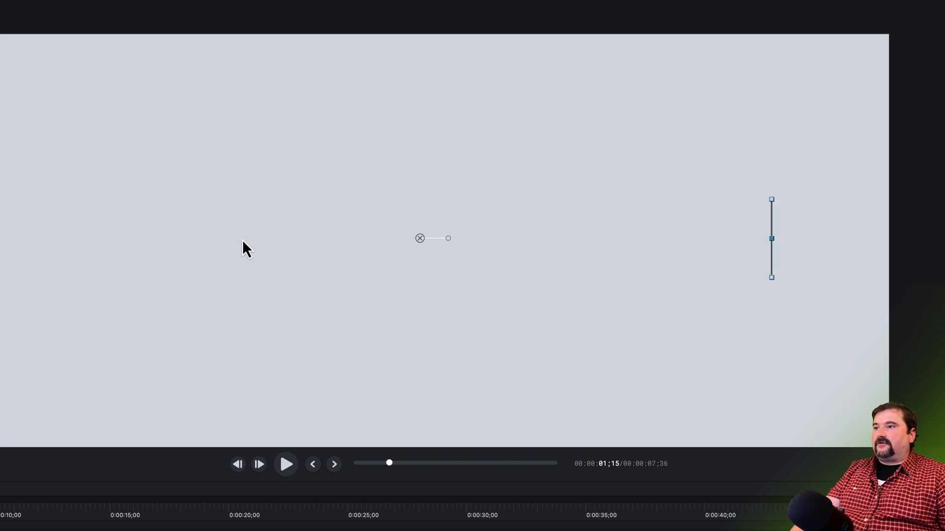
{"action": "key", "text": "super"}
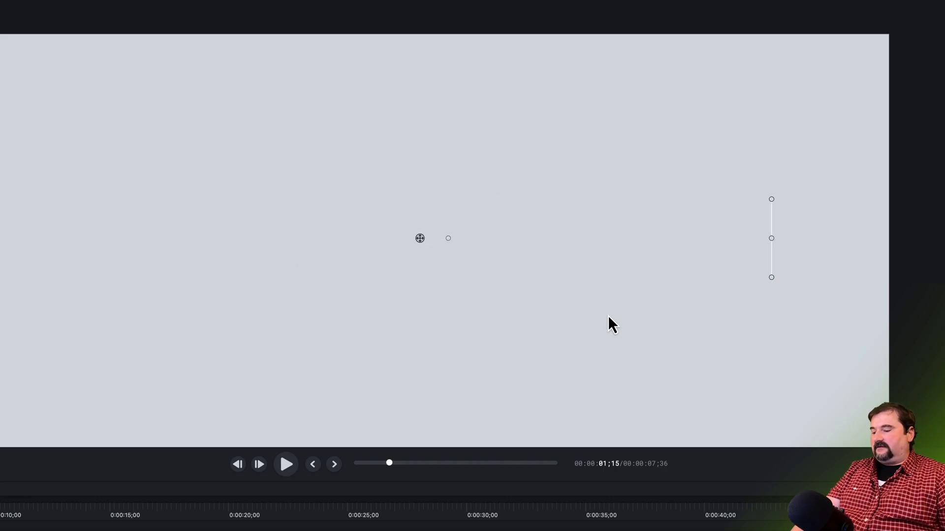
{"action": "key", "text": "super+z"}
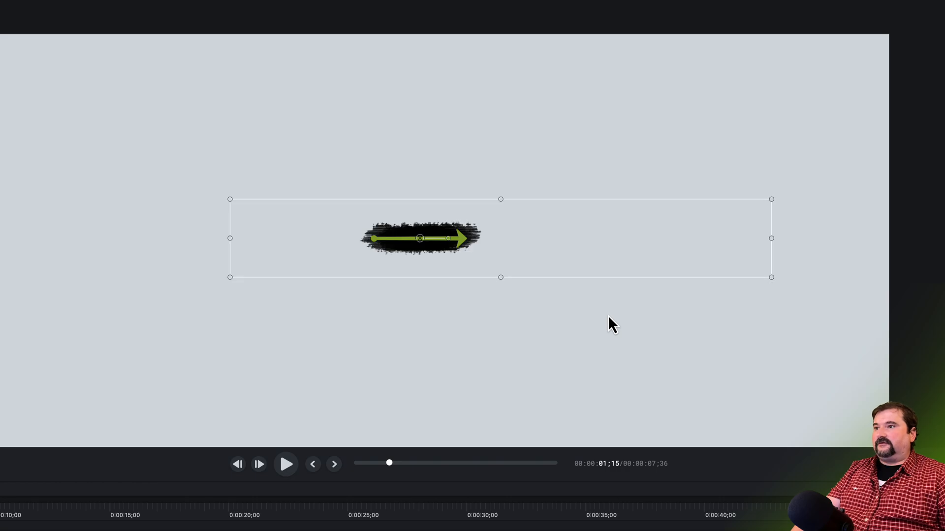
Try to crop the empty area at the Brush 1 group's arrowhead end, undo the crop, and rotate the group slightly counterclockwise.
{"action": "left_click_drag", "start_coordinate": [770, 240], "coordinate": [724, 240]}
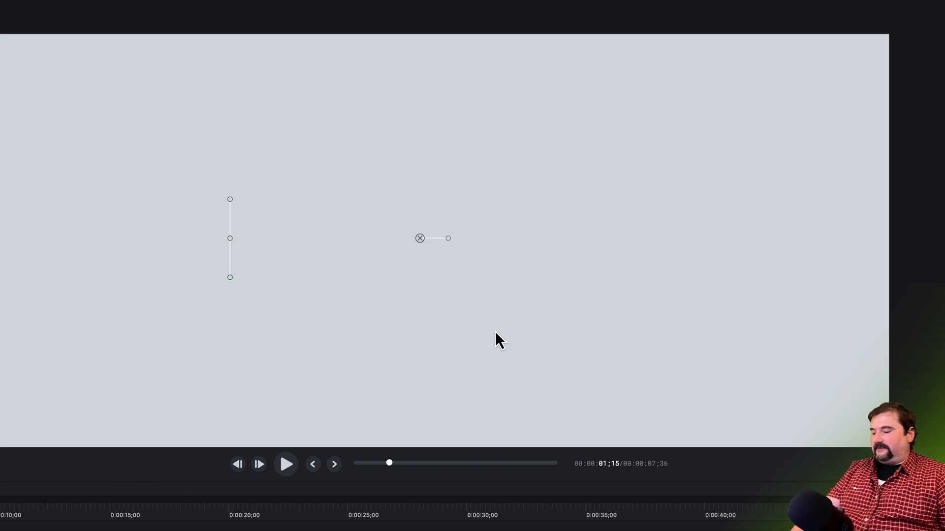
{"action": "key", "text": "super+z"}
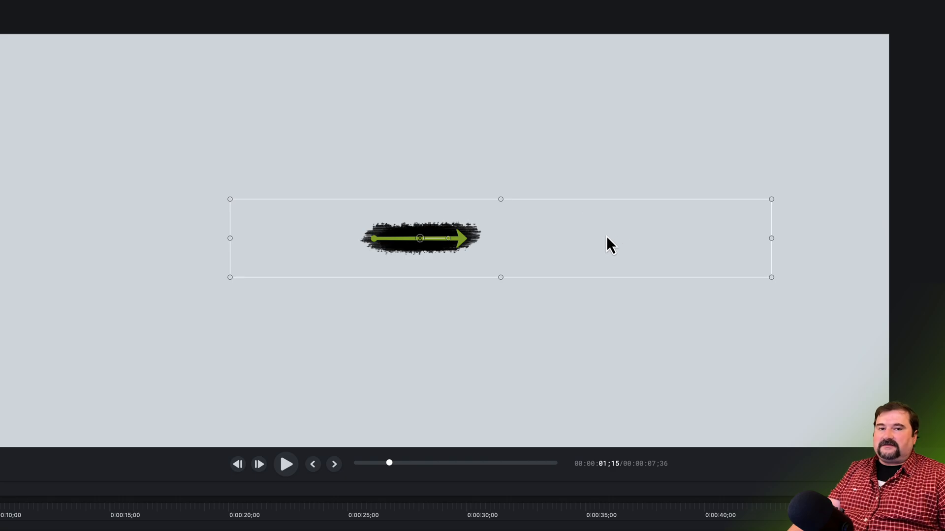
{"action": "mouse_move", "coordinate": [449, 241]}
{"action": "left_mouse_down"}
{"action": "mouse_move", "coordinate": [447, 251]}
{"action": "mouse_move", "coordinate": [458, 228]}
{"action": "mouse_move", "coordinate": [465, 237]}
{"action": "left_mouse_up"}
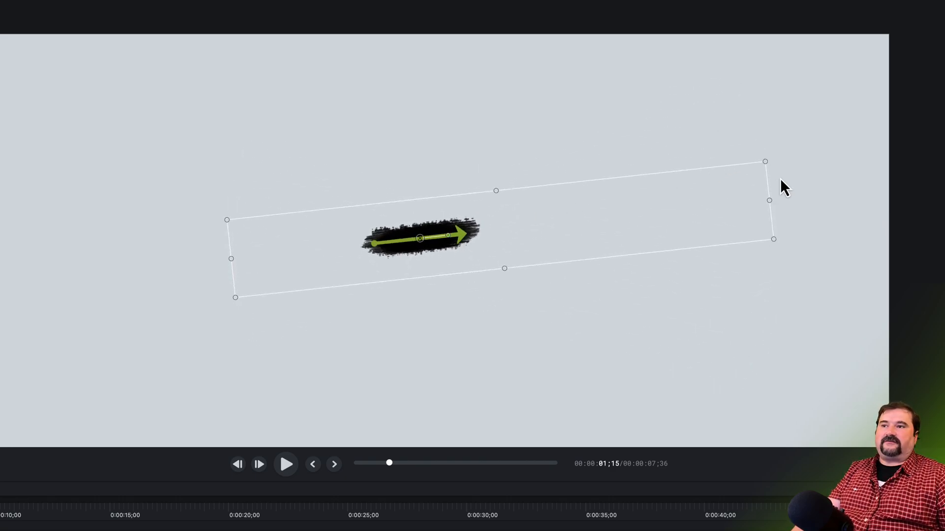
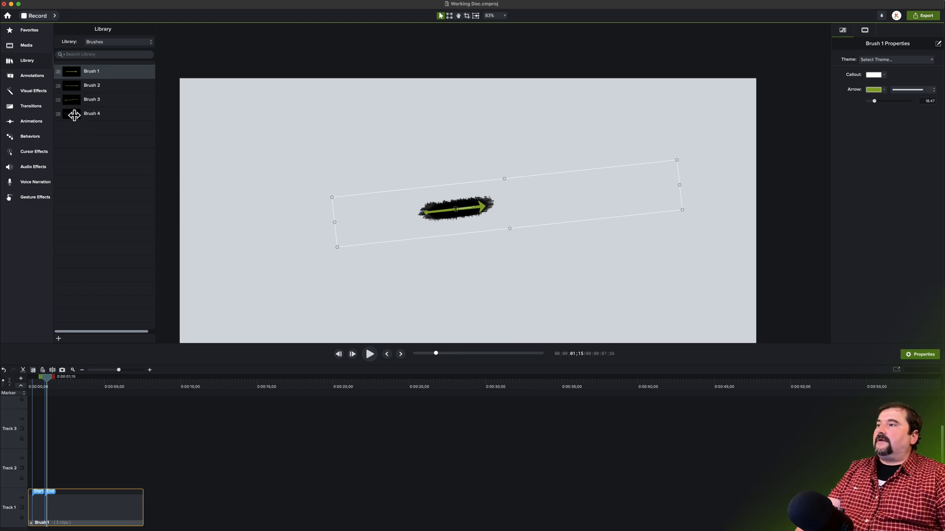
Add Brush 4 from the Brushes library, shift it later on the timeline, and set the playhead to 10;02, past its End marker.
{"action": "mouse_move", "coordinate": [74, 112]}
{"action": "left_mouse_down"}
{"action": "mouse_move", "coordinate": [110, 392]}
{"action": "mouse_move", "coordinate": [89, 489]}
{"action": "mouse_move", "coordinate": [55, 474]}
{"action": "left_mouse_up"}
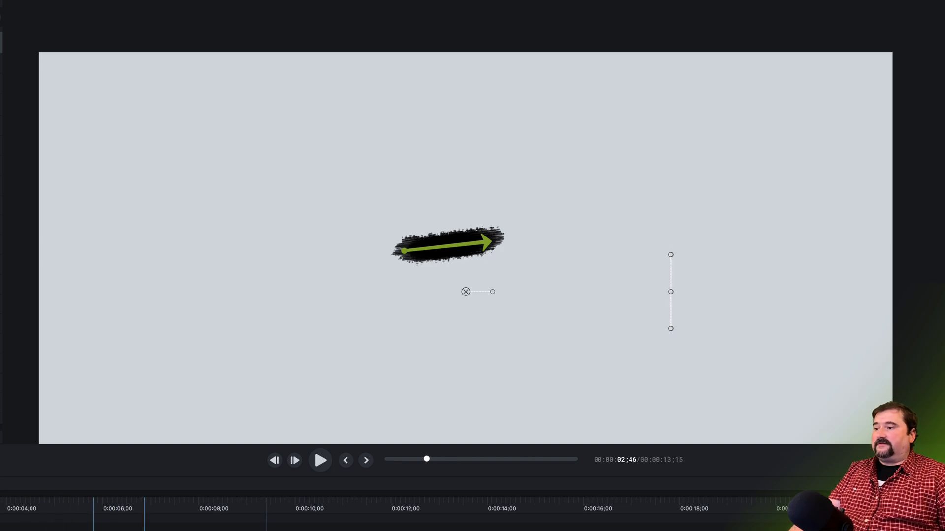
{"action": "left_click", "coordinate": [104, 502]}
{"action": "left_click_drag", "start_coordinate": [107, 507], "coordinate": [176, 511]}
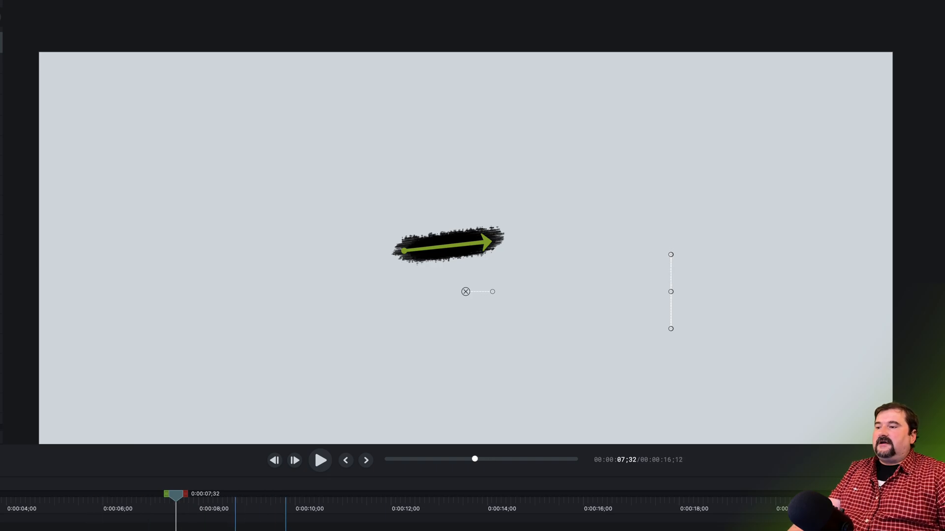
{"action": "left_click", "coordinate": [241, 505]}
{"action": "left_click_drag", "start_coordinate": [241, 503], "coordinate": [303, 502]}
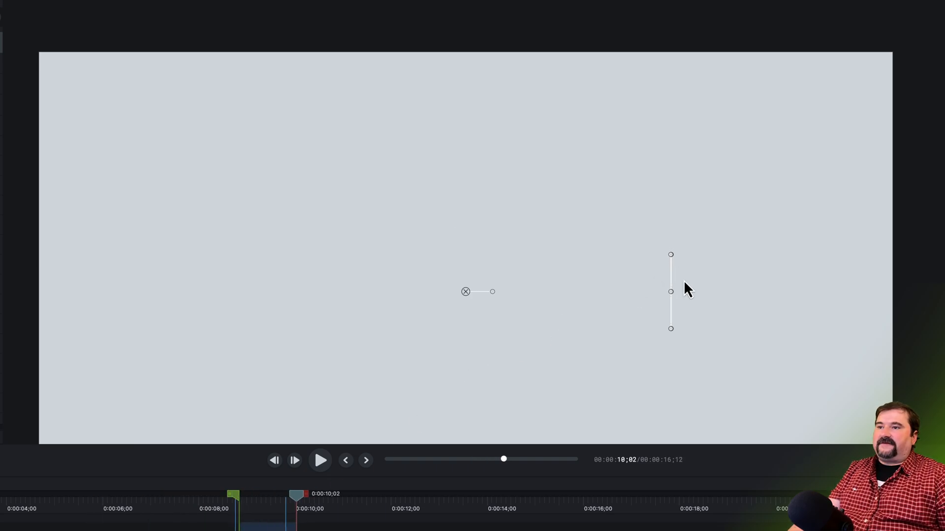
Resize the Brush 4 group to its visible size.
{"action": "left_click", "coordinate": [671, 291]}
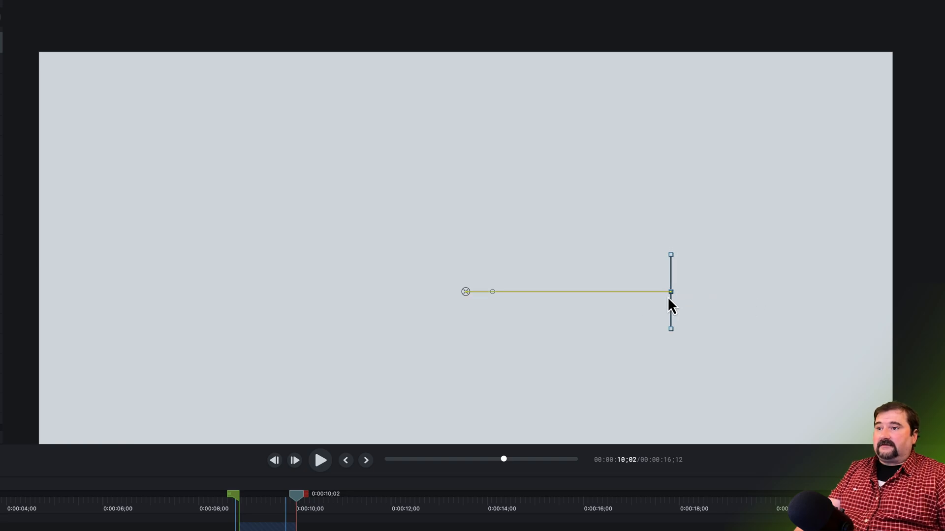
{"action": "left_click", "coordinate": [631, 317]}
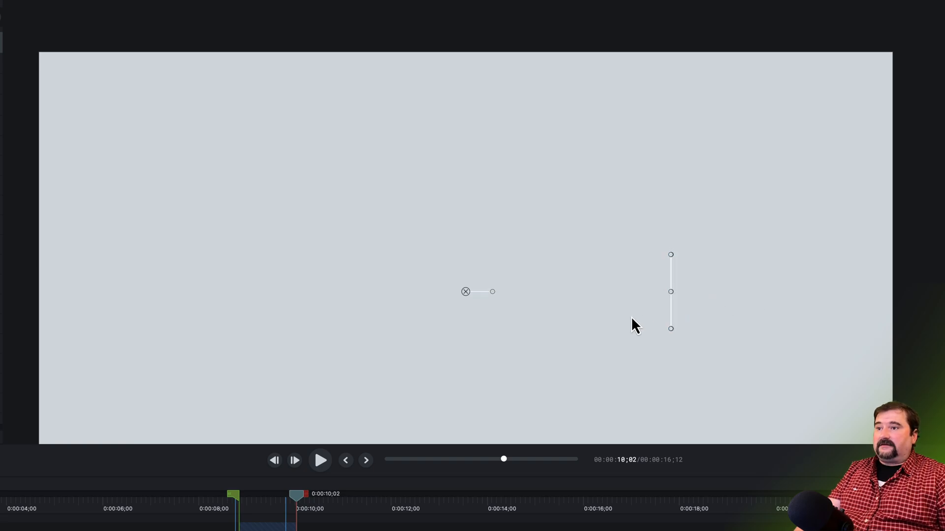
{"action": "right_click", "coordinate": [466, 292]}
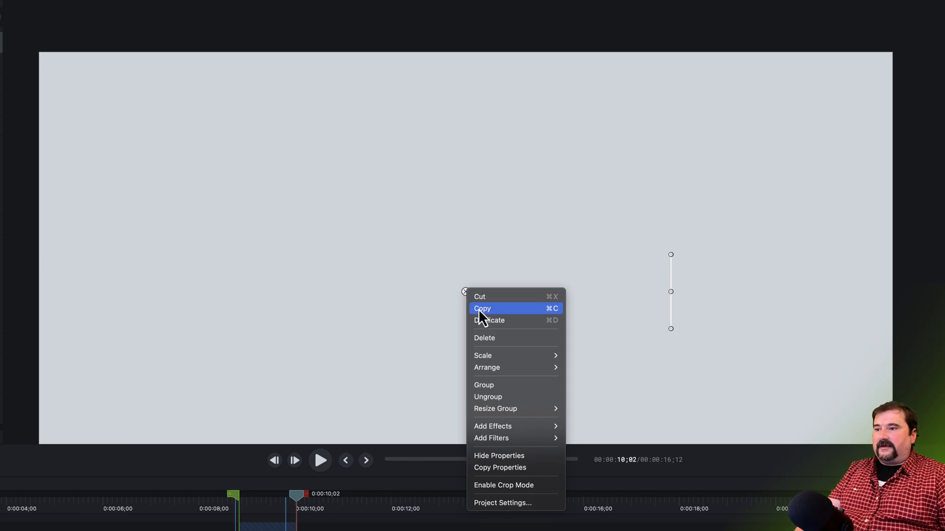
{"action": "mouse_move", "coordinate": [507, 409]}
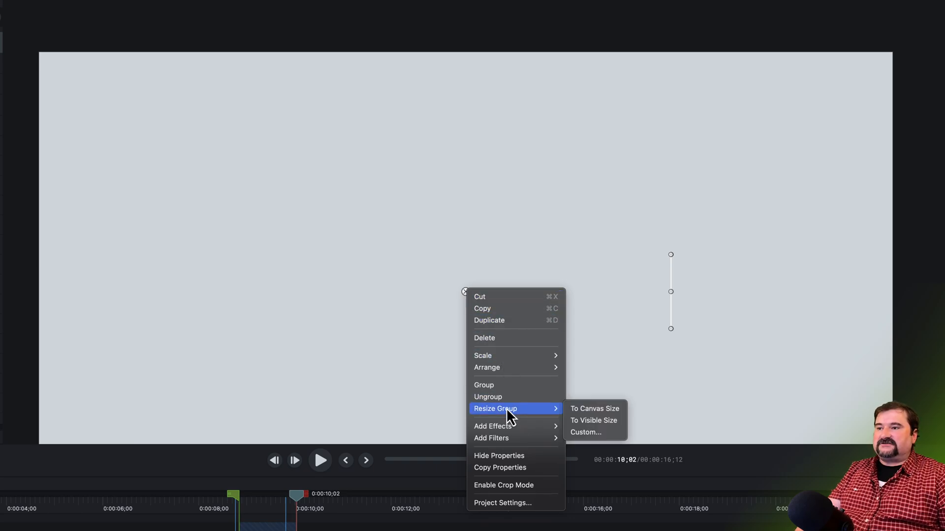
{"action": "left_click", "coordinate": [571, 420]}
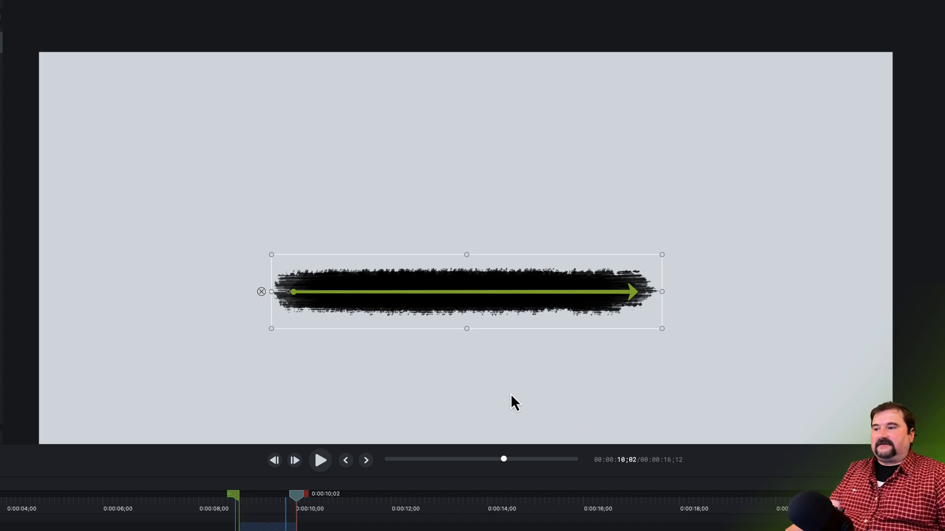
Set the playhead to 1;30 and resize the Brush 1 group to its visible size.
{"action": "left_click", "coordinate": [319, 462]}
{"action": "left_click_drag", "start_coordinate": [3, 498], "coordinate": [0, 497]}
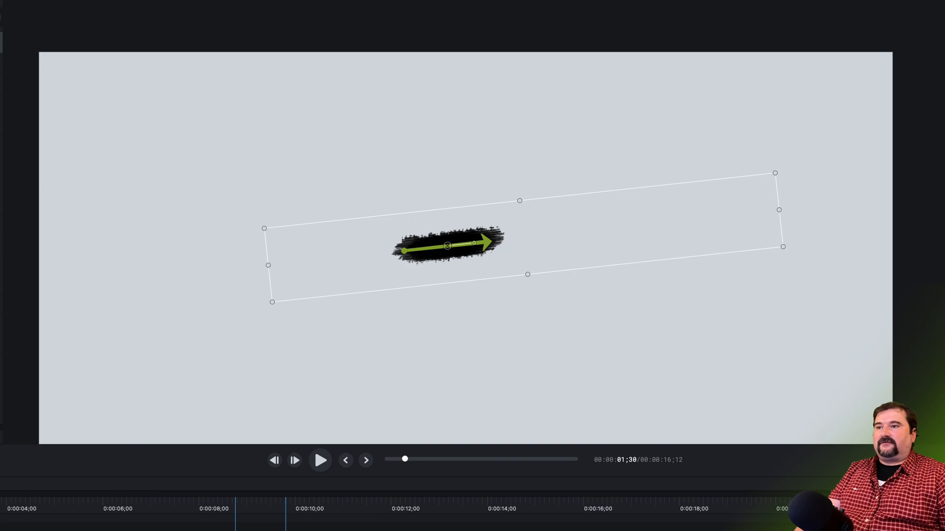
{"action": "right_click", "coordinate": [449, 249]}
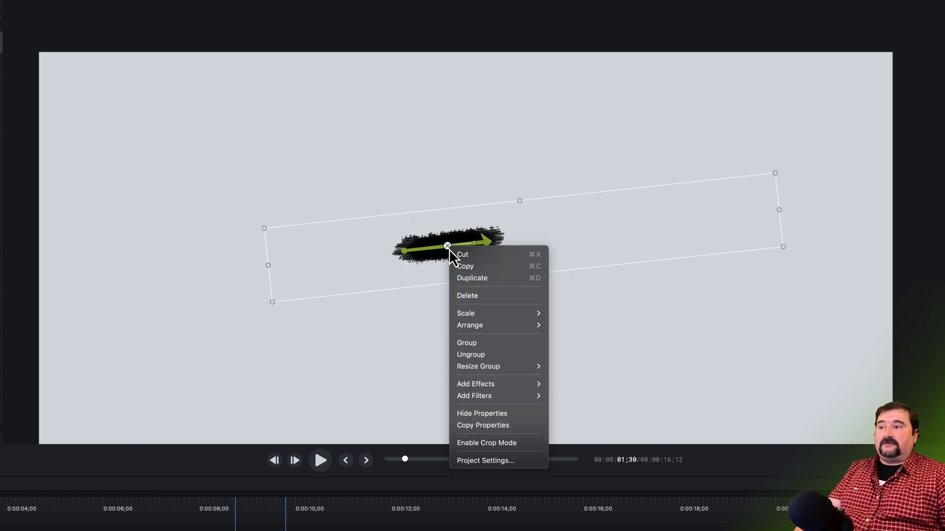
{"action": "mouse_move", "coordinate": [481, 369]}
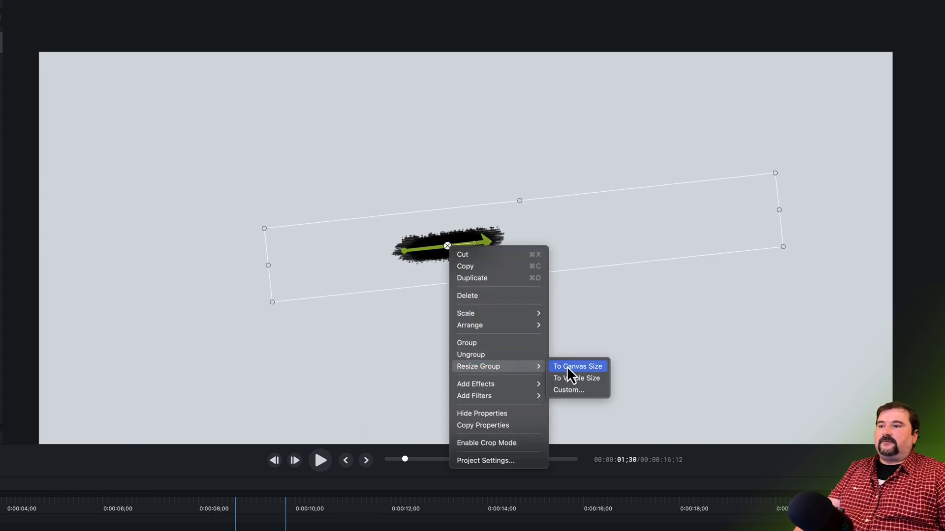
{"action": "left_click", "coordinate": [570, 378]}
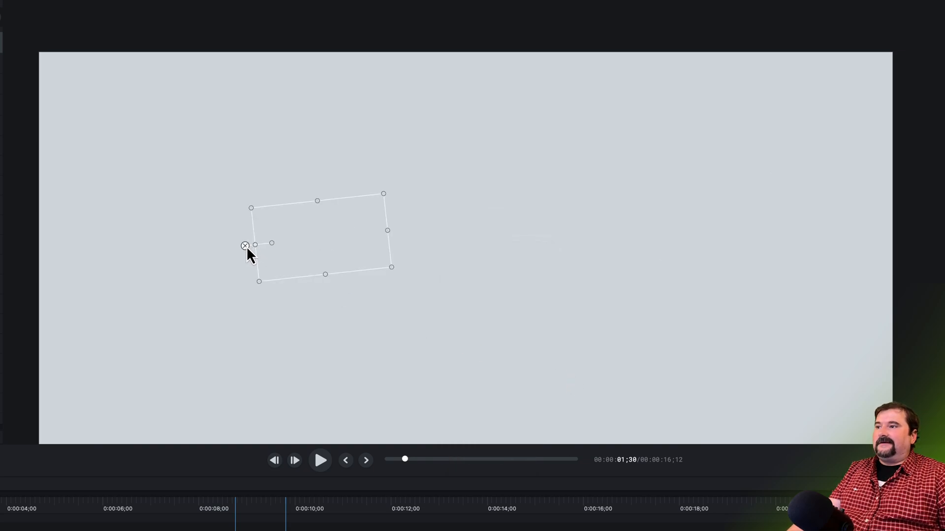
Move the Brush 1 group toward the middle of the canvas and resize it to canvas size.
{"action": "left_click_drag", "start_coordinate": [247, 247], "coordinate": [409, 272]}
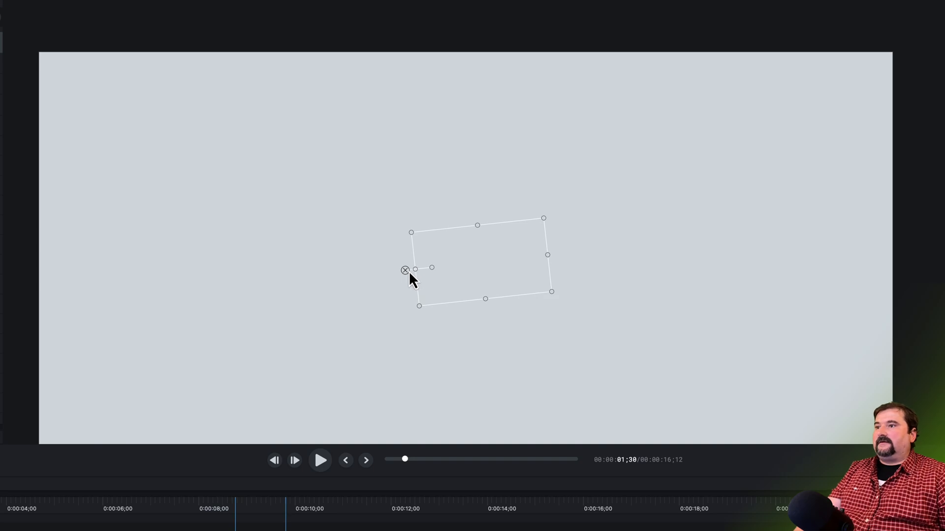
{"action": "right_click", "coordinate": [407, 275]}
{"action": "mouse_move", "coordinate": [468, 390]}
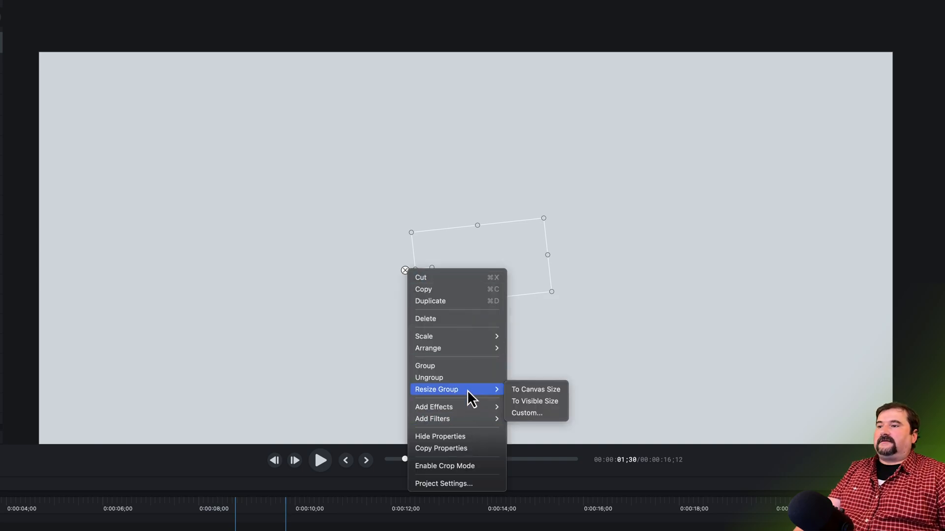
{"action": "left_click", "coordinate": [536, 390]}
Adjust the Brush 1 group's edges so its bounds fit closely around the whole brush stroke.
{"action": "scroll", "coordinate": [576, 320], "scroll_direction": "down", "scroll_amount": 2}
{"action": "scroll", "coordinate": [577, 321], "scroll_direction": "down", "scroll_amount": 2}
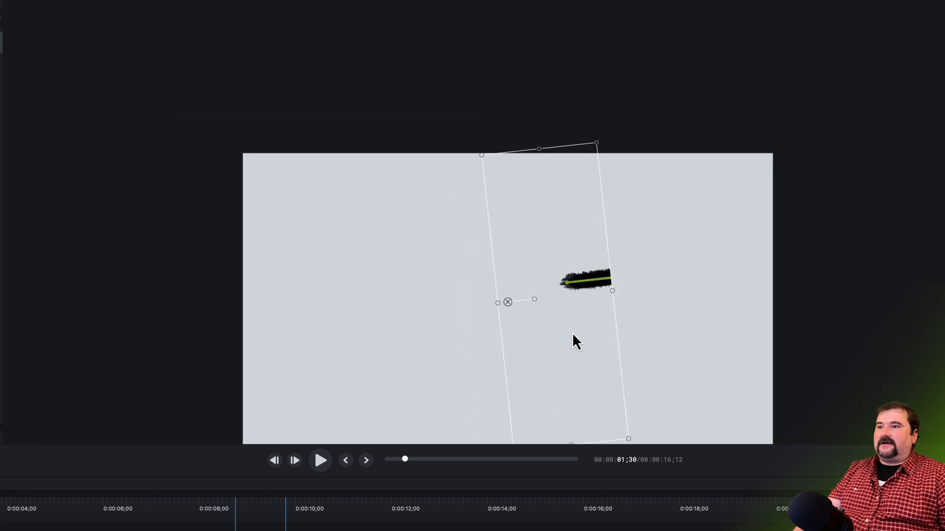
{"action": "left_click_drag", "start_coordinate": [574, 339], "coordinate": [468, 240]}
{"action": "mouse_move", "coordinate": [507, 191]}
{"action": "left_mouse_down"}
{"action": "mouse_move", "coordinate": [568, 197]}
{"action": "mouse_move", "coordinate": [539, 189]}
{"action": "left_mouse_up"}
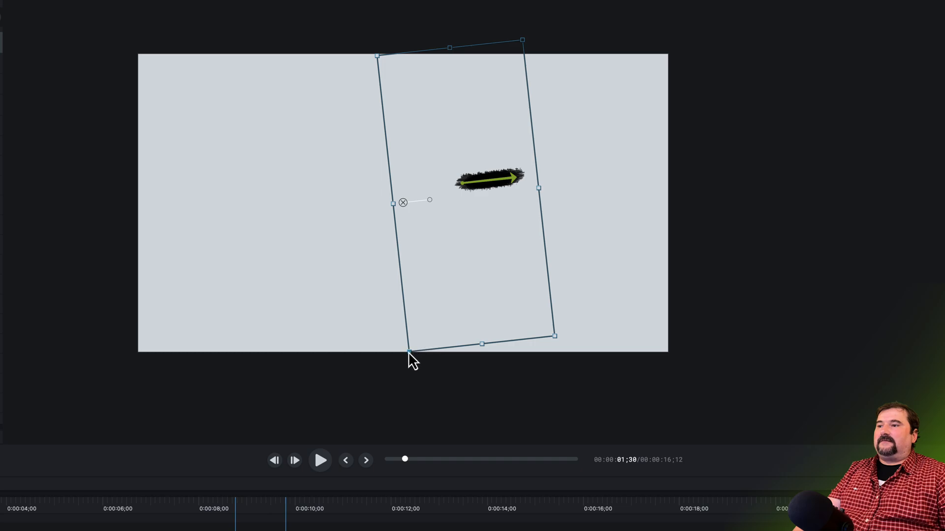
{"action": "left_click_drag", "start_coordinate": [409, 352], "coordinate": [453, 206]}
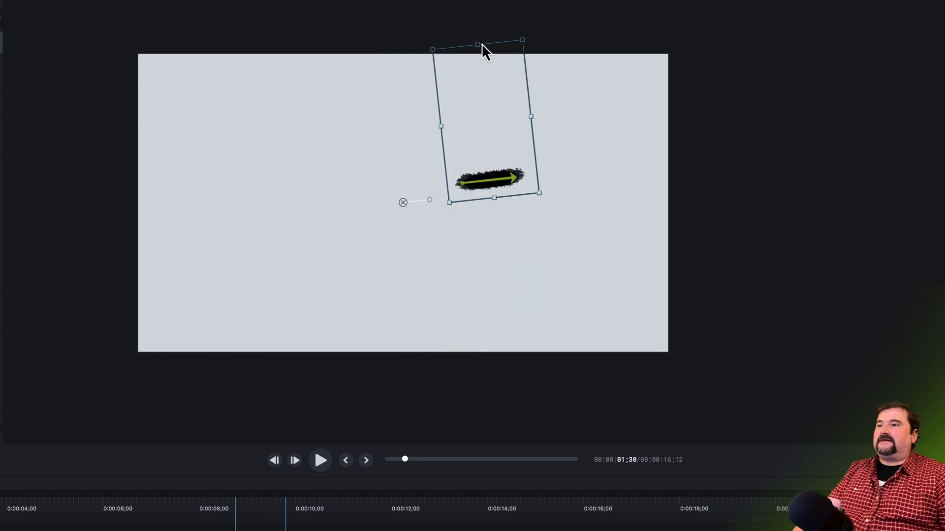
{"action": "left_click_drag", "start_coordinate": [478, 45], "coordinate": [499, 166]}
{"action": "scroll", "coordinate": [502, 173], "scroll_direction": "up", "scroll_amount": 1}
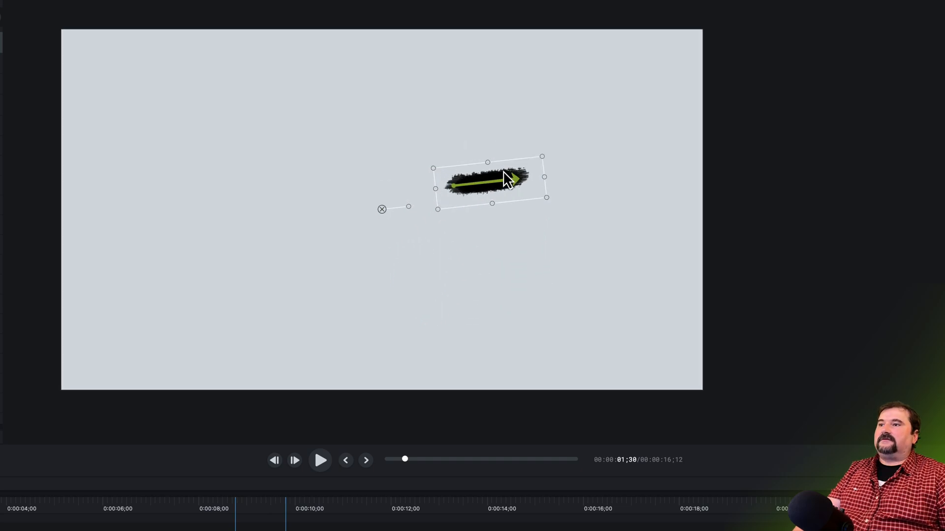
{"action": "scroll", "coordinate": [504, 172], "scroll_direction": "up", "scroll_amount": 2}
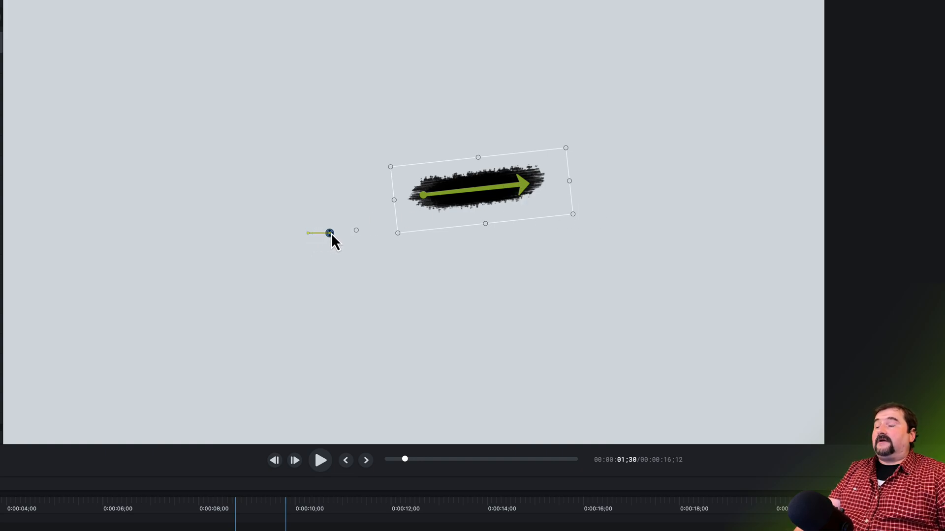
Move the Brush 1 group's anchor point to the start of its arrow and straighten the group to horizontal.
{"action": "mouse_move", "coordinate": [330, 213]}
{"action": "left_mouse_down"}
{"action": "mouse_move", "coordinate": [320, 212]}
{"action": "mouse_move", "coordinate": [325, 226]}
{"action": "left_mouse_up"}
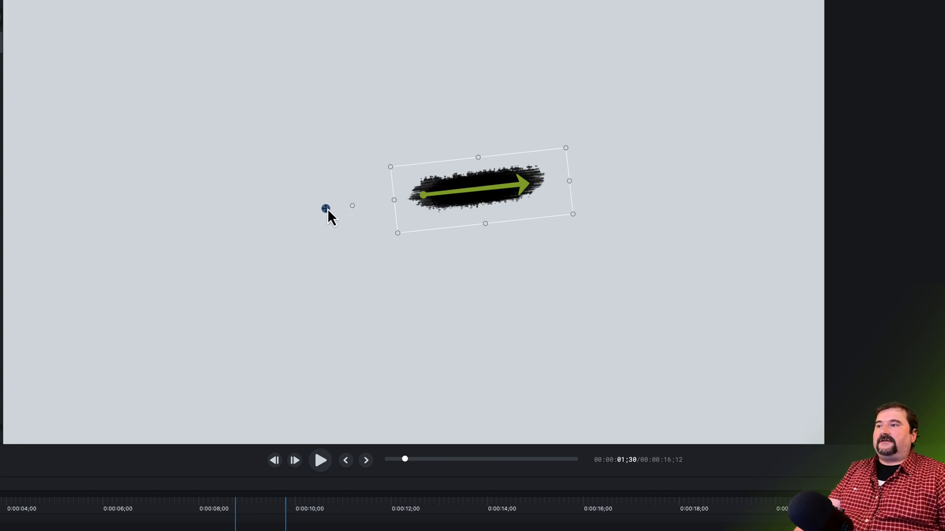
{"action": "left_click_drag", "start_coordinate": [328, 210], "coordinate": [324, 213]}
{"action": "mouse_move", "coordinate": [418, 226]}
{"action": "left_mouse_down"}
{"action": "mouse_move", "coordinate": [469, 208]}
{"action": "mouse_move", "coordinate": [477, 188]}
{"action": "mouse_move", "coordinate": [516, 204]}
{"action": "mouse_move", "coordinate": [506, 169]}
{"action": "mouse_move", "coordinate": [497, 220]}
{"action": "mouse_move", "coordinate": [506, 175]}
{"action": "mouse_move", "coordinate": [504, 209]}
{"action": "mouse_move", "coordinate": [516, 181]}
{"action": "mouse_move", "coordinate": [442, 196]}
{"action": "mouse_move", "coordinate": [458, 211]}
{"action": "mouse_move", "coordinate": [462, 187]}
{"action": "mouse_move", "coordinate": [423, 260]}
{"action": "mouse_move", "coordinate": [313, 190]}
{"action": "mouse_move", "coordinate": [519, 157]}
{"action": "mouse_move", "coordinate": [397, 148]}
{"action": "mouse_move", "coordinate": [494, 247]}
{"action": "mouse_move", "coordinate": [503, 215]}
{"action": "mouse_move", "coordinate": [512, 214]}
{"action": "left_mouse_up"}
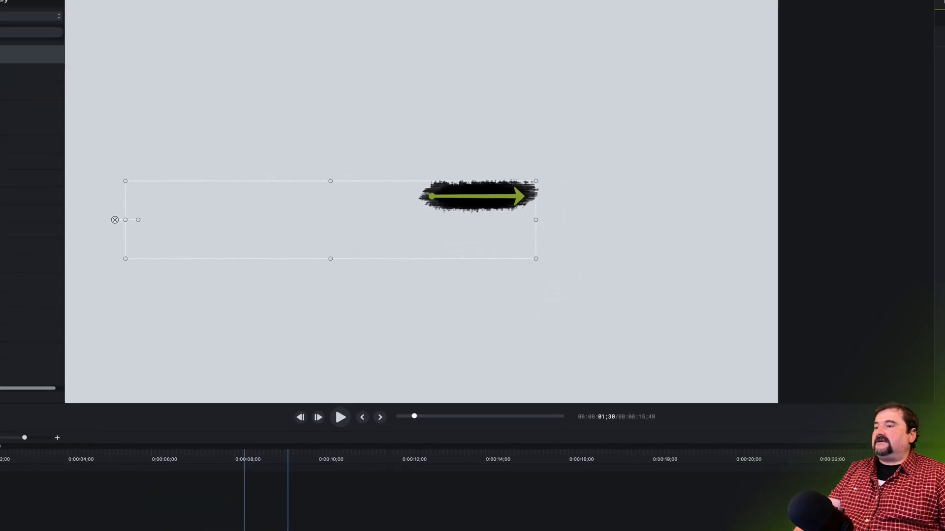
Move the Brush 4 group to the start of the timeline on Track 2, above Brush 1.
{"action": "left_click_drag", "start_coordinate": [129, 530], "coordinate": [6, 530]}
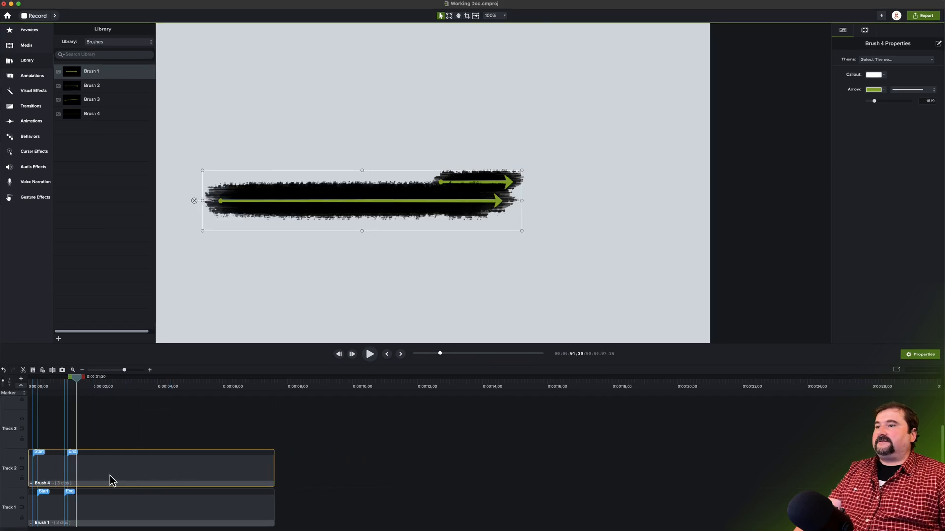
Place the Brush 4 group's anchor point at the start of its arrow and rotate the group slightly counterclockwise.
{"action": "scroll", "coordinate": [361, 226], "scroll_direction": "down", "scroll_amount": 5}
{"action": "left_click_drag", "start_coordinate": [372, 247], "coordinate": [465, 220]}
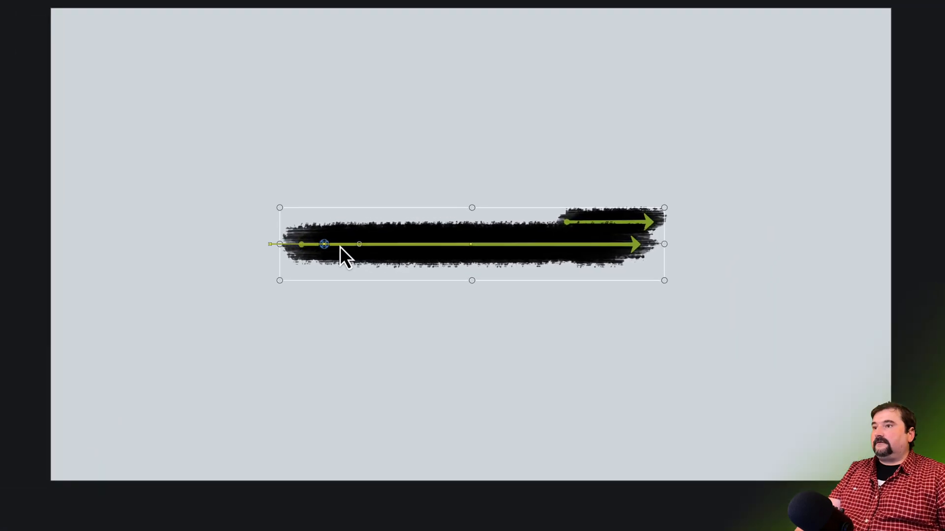
{"action": "left_click", "coordinate": [284, 270]}
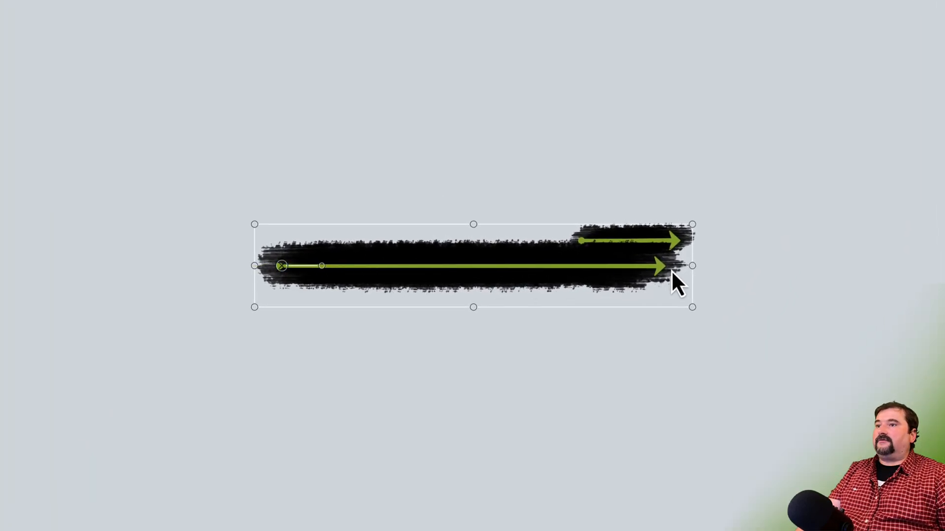
{"action": "mouse_move", "coordinate": [322, 266]}
{"action": "left_mouse_down"}
{"action": "mouse_move", "coordinate": [333, 277]}
{"action": "mouse_move", "coordinate": [344, 264]}
{"action": "left_mouse_up"}
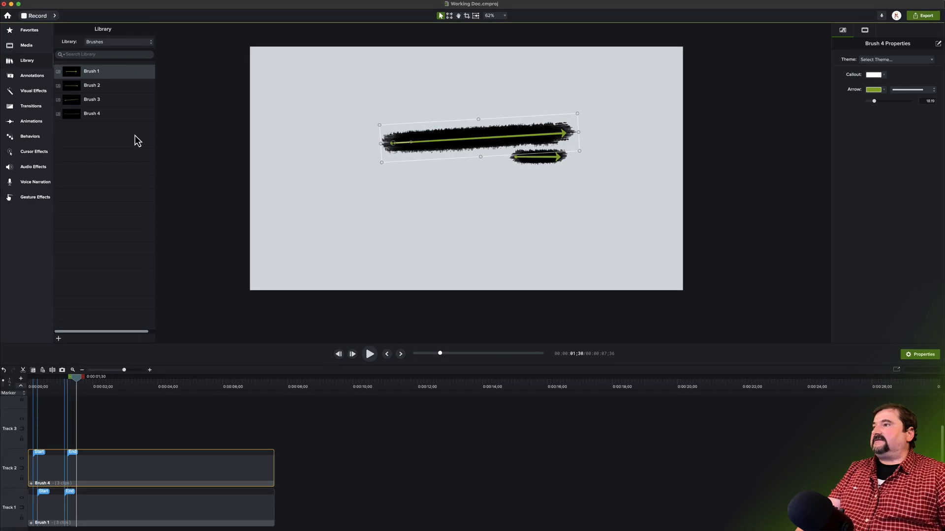
Add Brush 3 from the library and rearrange the groups: Brush 1 later on Track 1, Brush 4 at Track 1's start, Brush 3 on Track 2.
{"action": "mouse_move", "coordinate": [73, 101]}
{"action": "left_mouse_down"}
{"action": "mouse_move", "coordinate": [95, 113]}
{"action": "mouse_move", "coordinate": [128, 415]}
{"action": "mouse_move", "coordinate": [69, 433]}
{"action": "mouse_move", "coordinate": [93, 437]}
{"action": "left_mouse_up"}
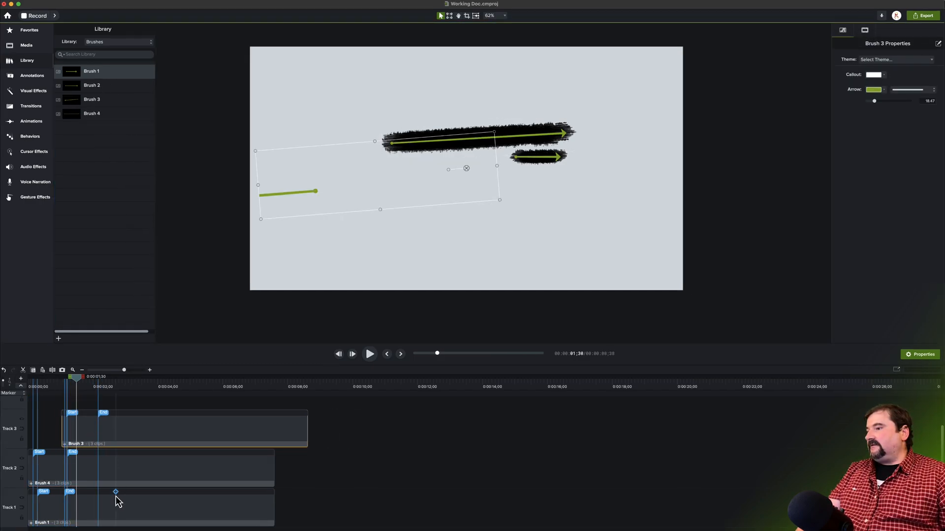
{"action": "left_click_drag", "start_coordinate": [118, 505], "coordinate": [529, 514]}
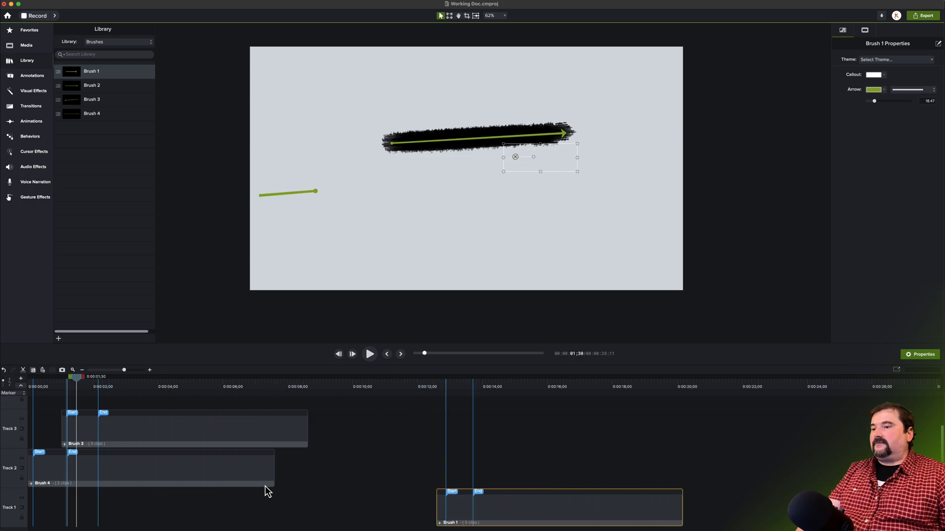
{"action": "left_click_drag", "start_coordinate": [123, 479], "coordinate": [118, 516]}
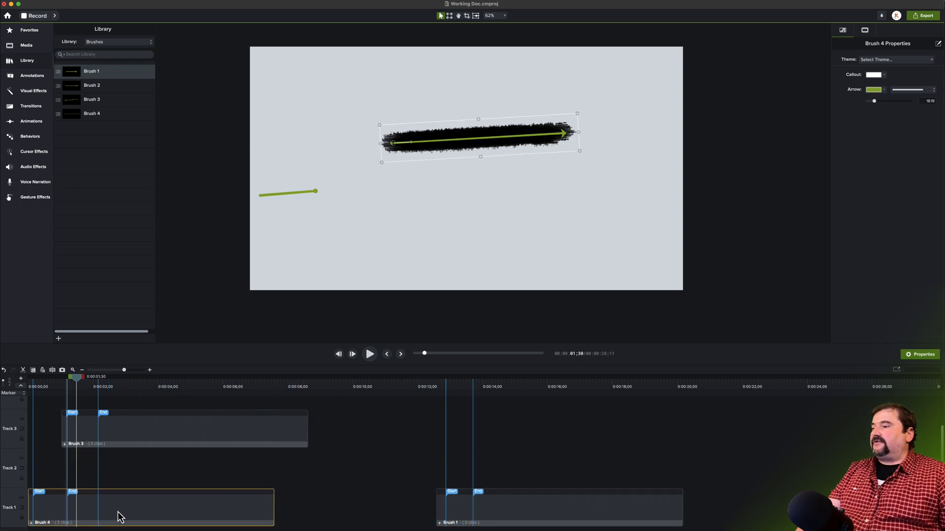
{"action": "left_click_drag", "start_coordinate": [123, 437], "coordinate": [125, 464]}
Resize the Brush 3 group on Track 2 so its bounds frame the whole stroke and arrow.
{"action": "left_click_drag", "start_coordinate": [69, 391], "coordinate": [96, 390]}
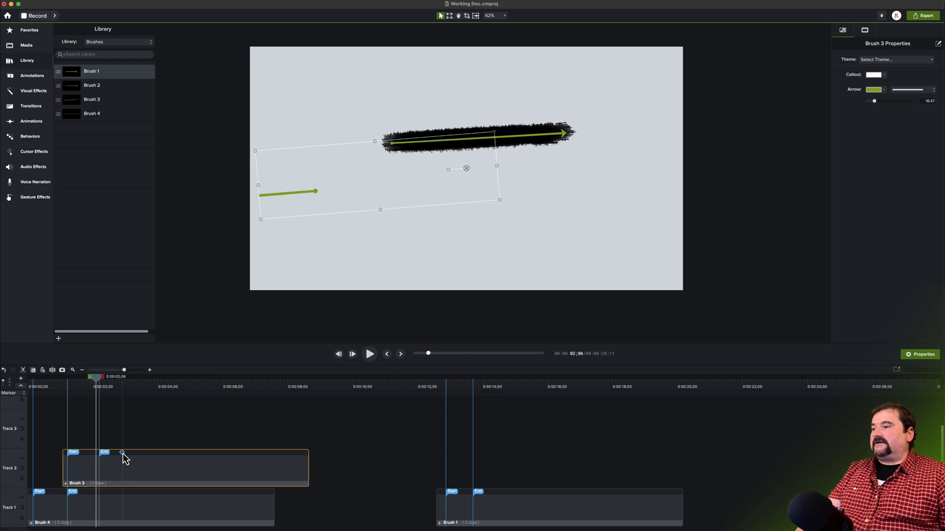
{"action": "right_click", "coordinate": [466, 168]}
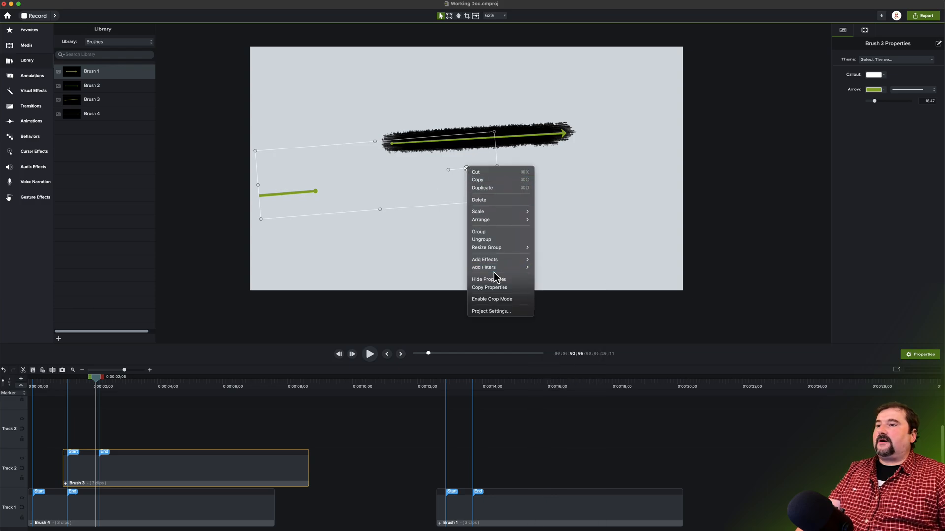
{"action": "mouse_move", "coordinate": [505, 255]}
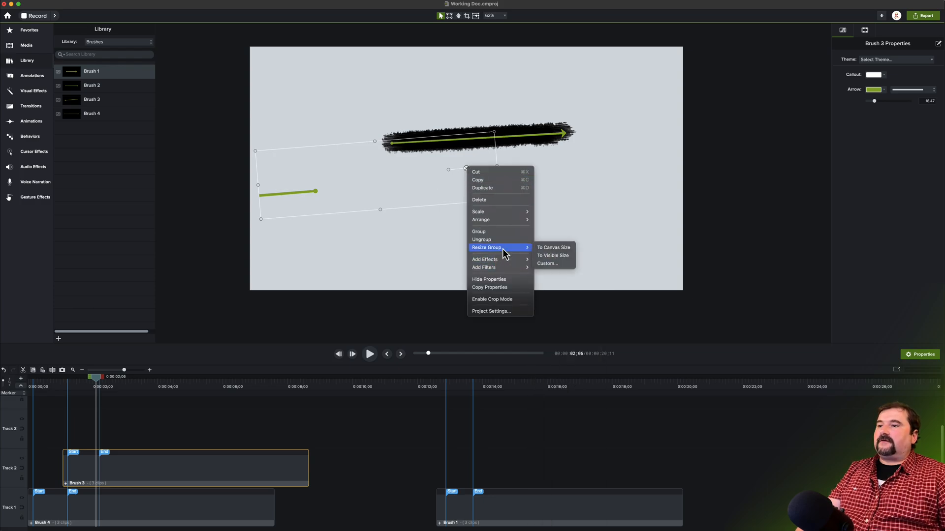
{"action": "left_click", "coordinate": [544, 256]}
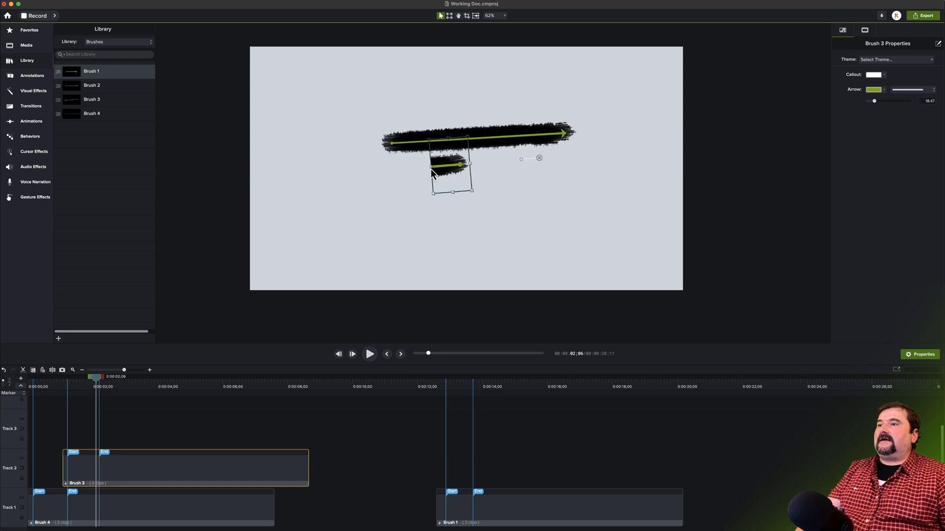
{"action": "left_click_drag", "start_coordinate": [314, 187], "coordinate": [314, 189]}
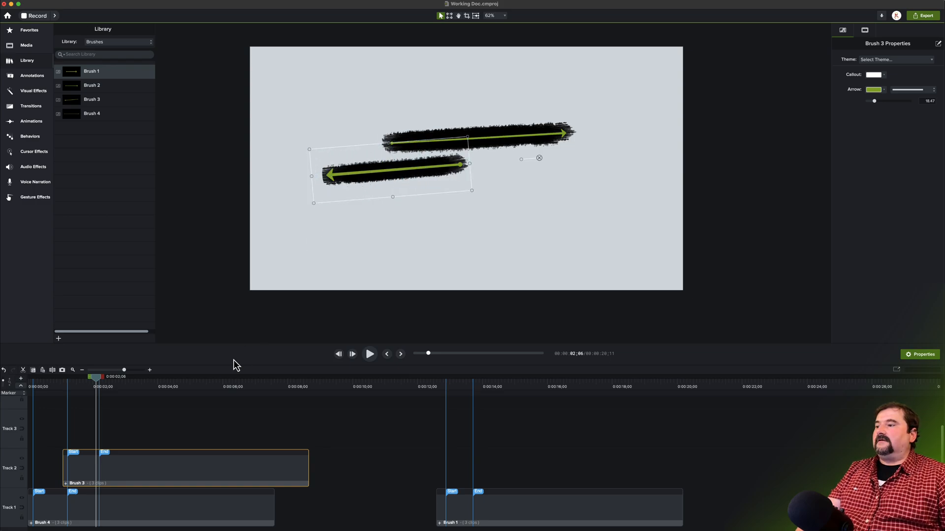
{"action": "key", "text": "space"}
{"action": "key", "text": "space"}
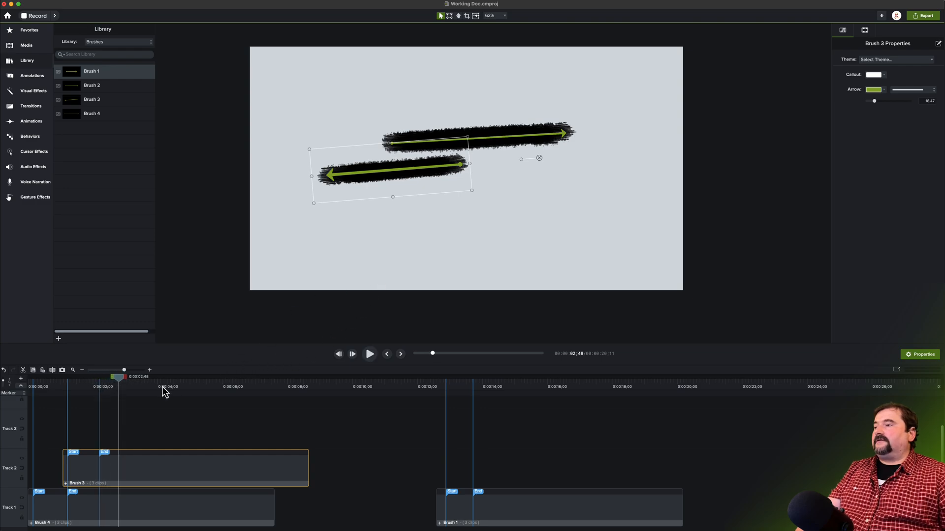
Place Brush 3 and its anchor point at the tip of the Brush 4 arrow and rotate the group slightly counterclockwise.
{"action": "mouse_move", "coordinate": [116, 381]}
{"action": "left_mouse_down"}
{"action": "mouse_move", "coordinate": [90, 384]}
{"action": "mouse_move", "coordinate": [102, 388]}
{"action": "left_mouse_up"}
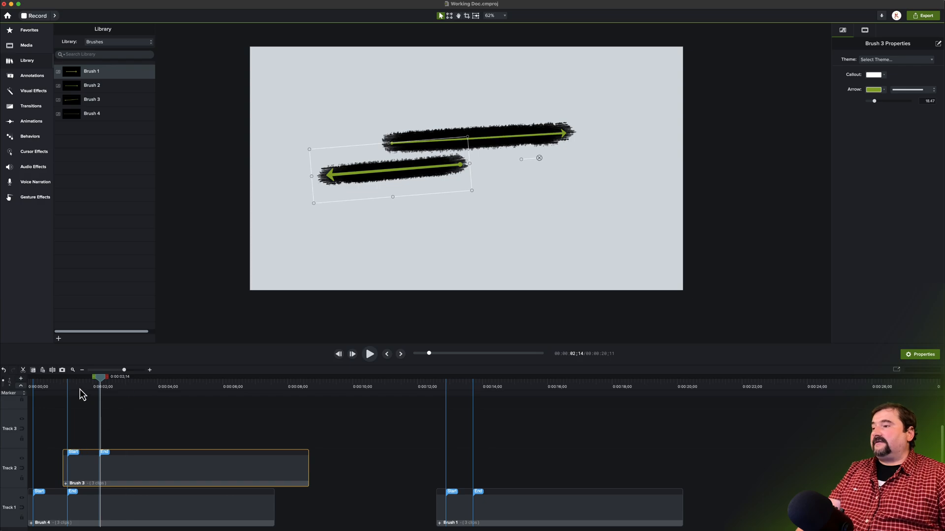
{"action": "mouse_move", "coordinate": [100, 386]}
{"action": "left_mouse_down"}
{"action": "mouse_move", "coordinate": [39, 388]}
{"action": "mouse_move", "coordinate": [93, 387]}
{"action": "mouse_move", "coordinate": [78, 386]}
{"action": "left_mouse_up"}
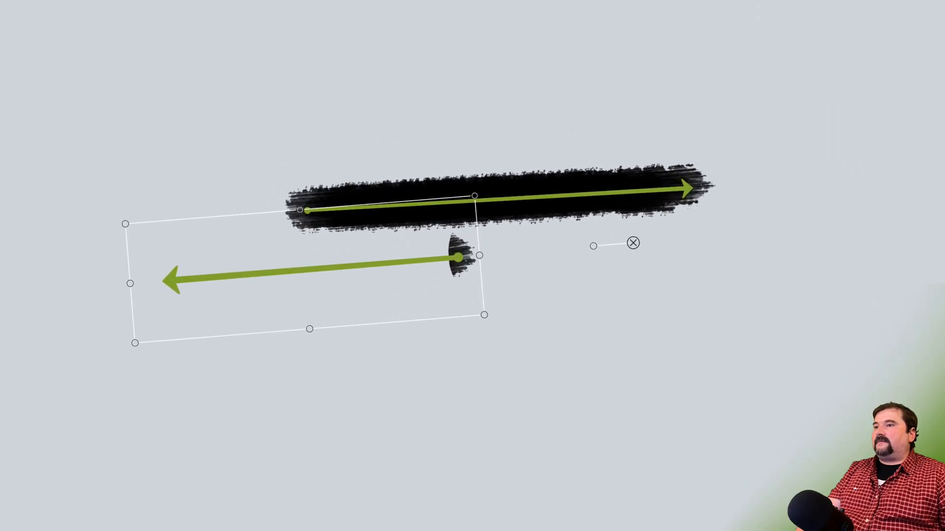
{"action": "mouse_move", "coordinate": [308, 267]}
{"action": "left_mouse_down"}
{"action": "mouse_move", "coordinate": [449, 259]}
{"action": "mouse_move", "coordinate": [515, 232]}
{"action": "left_mouse_up"}
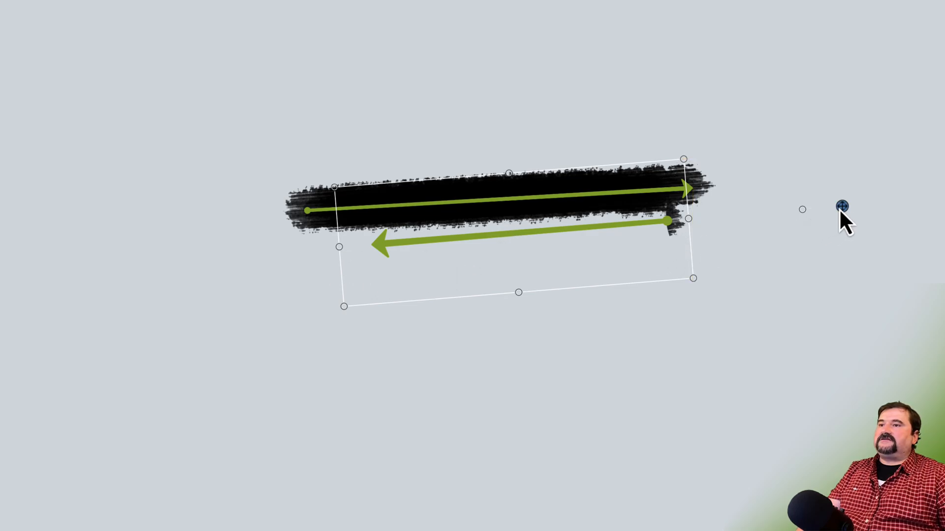
{"action": "left_click_drag", "start_coordinate": [841, 209], "coordinate": [665, 224]}
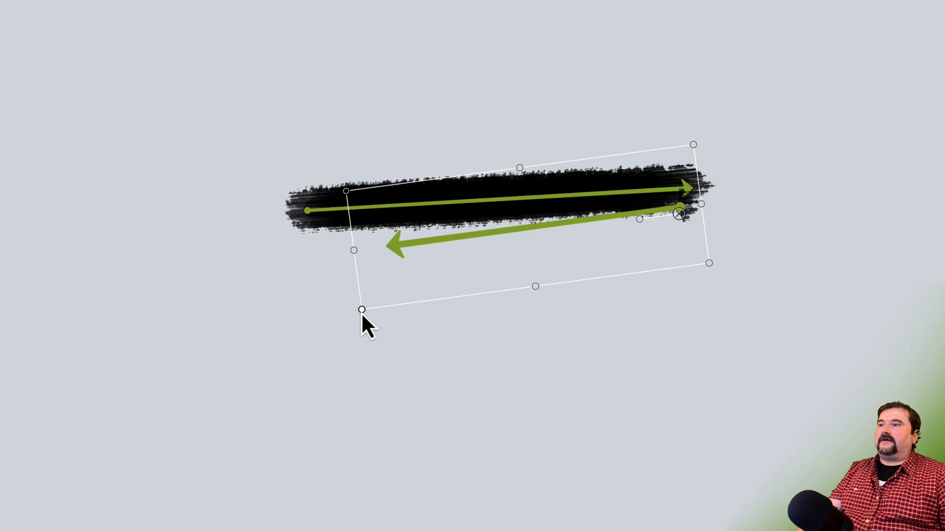
{"action": "left_click_drag", "start_coordinate": [362, 312], "coordinate": [329, 317]}
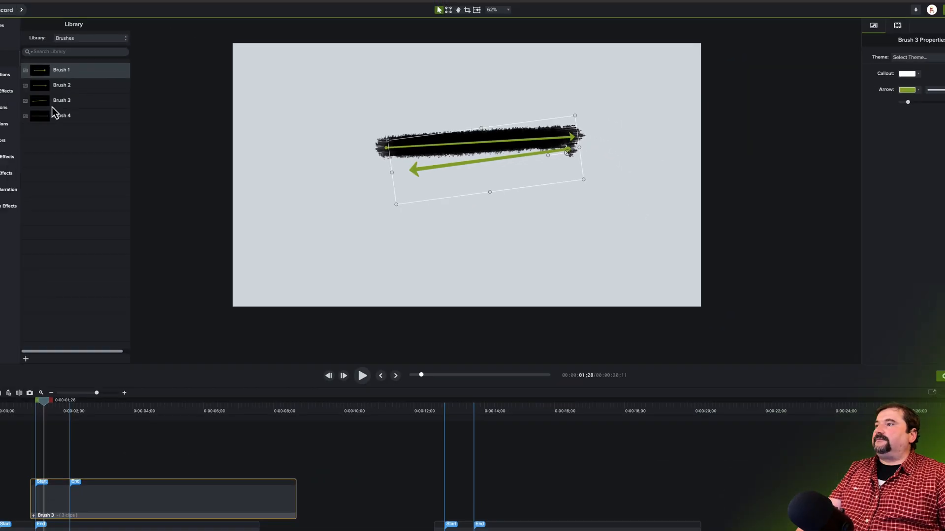
Add Brush 2 from the library to Track 3, aligning its Start marker with Brush 3's End marker.
{"action": "mouse_move", "coordinate": [74, 86]}
{"action": "left_mouse_down"}
{"action": "mouse_move", "coordinate": [125, 290]}
{"action": "mouse_move", "coordinate": [127, 446]}
{"action": "mouse_move", "coordinate": [160, 438]}
{"action": "mouse_move", "coordinate": [122, 435]}
{"action": "left_mouse_up"}
{"action": "key", "text": "space"}
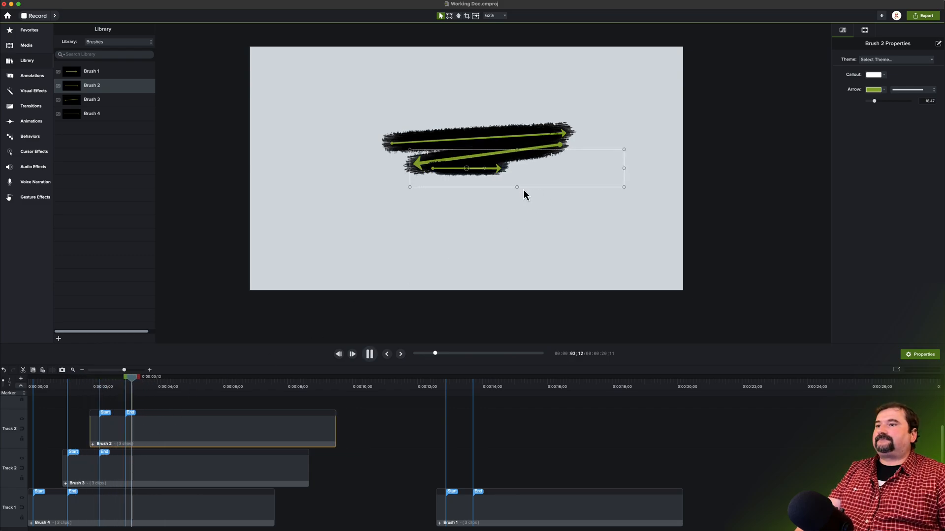
{"action": "key", "text": "space"}
Try to trim the Brush 2 group's bounds and resize the group to its visible size.
{"action": "left_click_drag", "start_coordinate": [624, 171], "coordinate": [549, 171]}
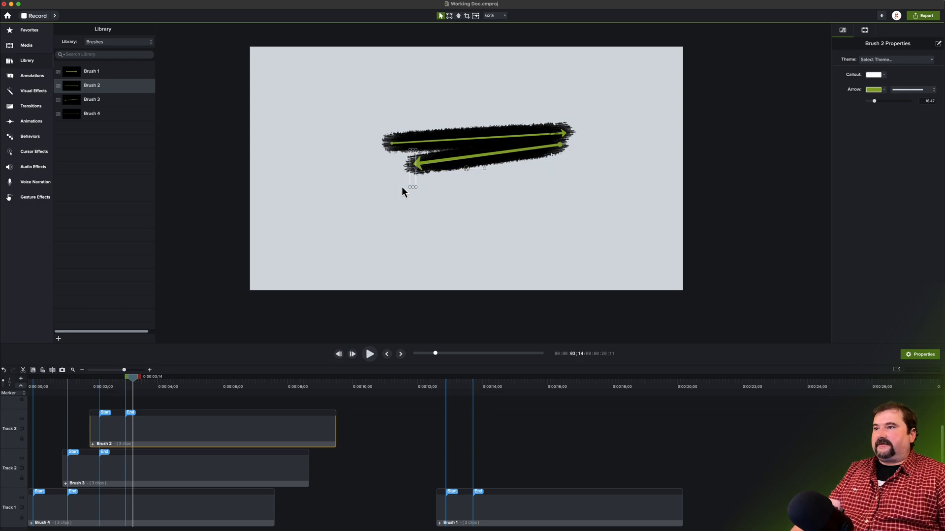
{"action": "right_click", "coordinate": [466, 169]}
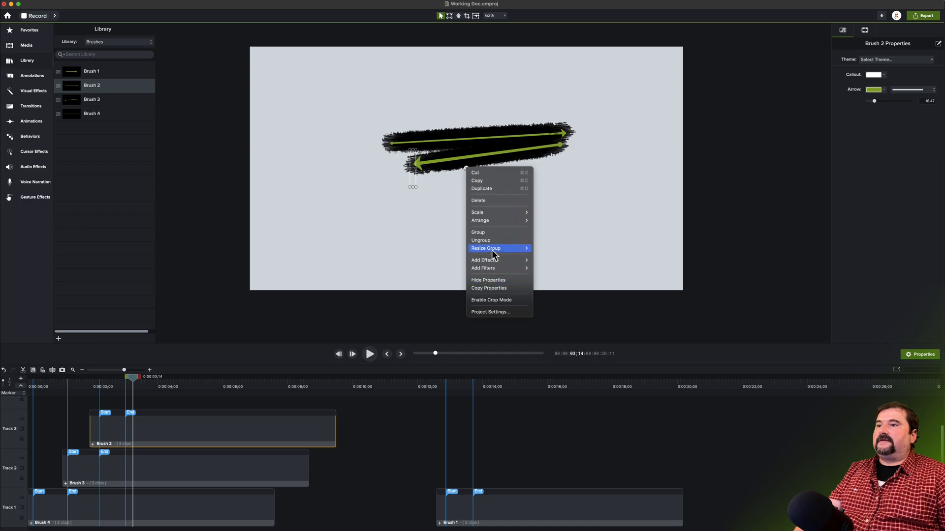
{"action": "mouse_move", "coordinate": [492, 249]}
{"action": "left_click", "coordinate": [545, 257]}
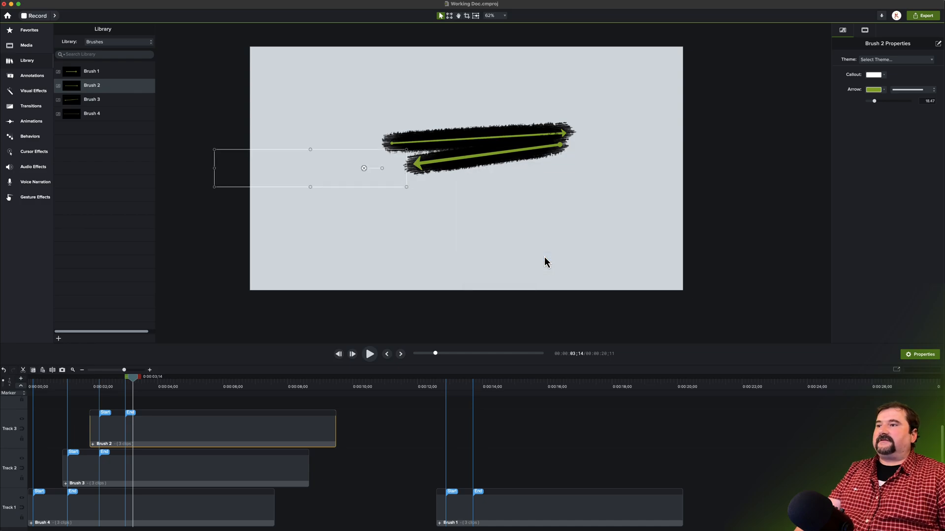
{"action": "key", "text": "space"}
{"action": "key", "text": "space"}
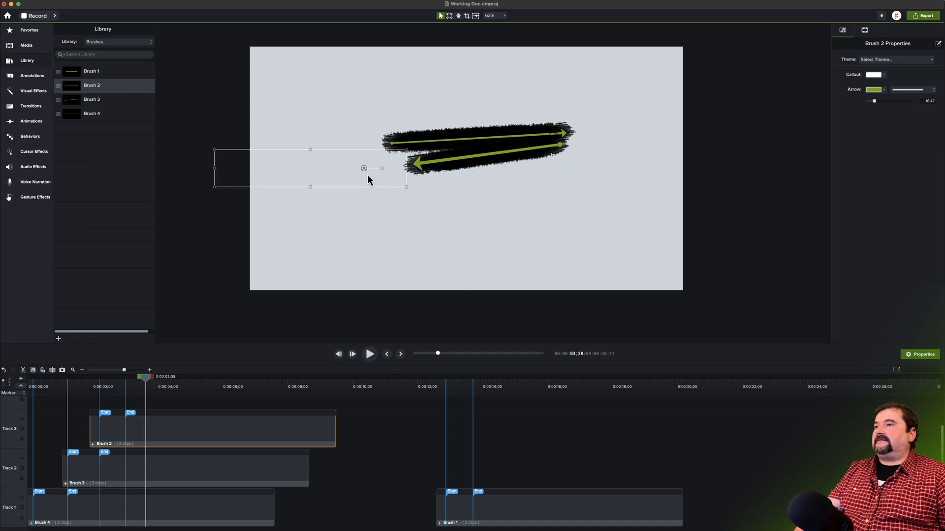
Resize the Brush 2 group to canvas size, trim its bounds around the stroke and start it at the Brush 3 arrow's tip.
{"action": "left_click_drag", "start_coordinate": [367, 175], "coordinate": [505, 219]}
{"action": "right_click", "coordinate": [505, 219]}
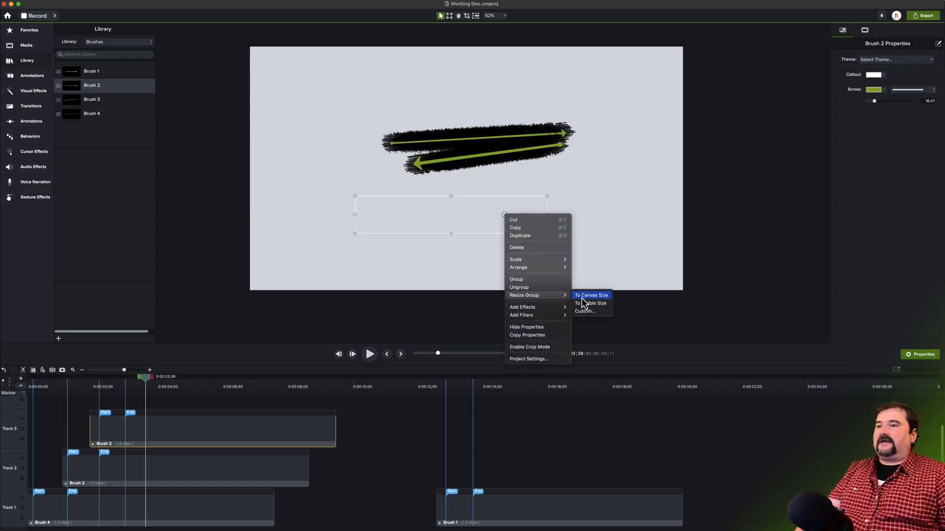
{"action": "left_click", "coordinate": [583, 296]}
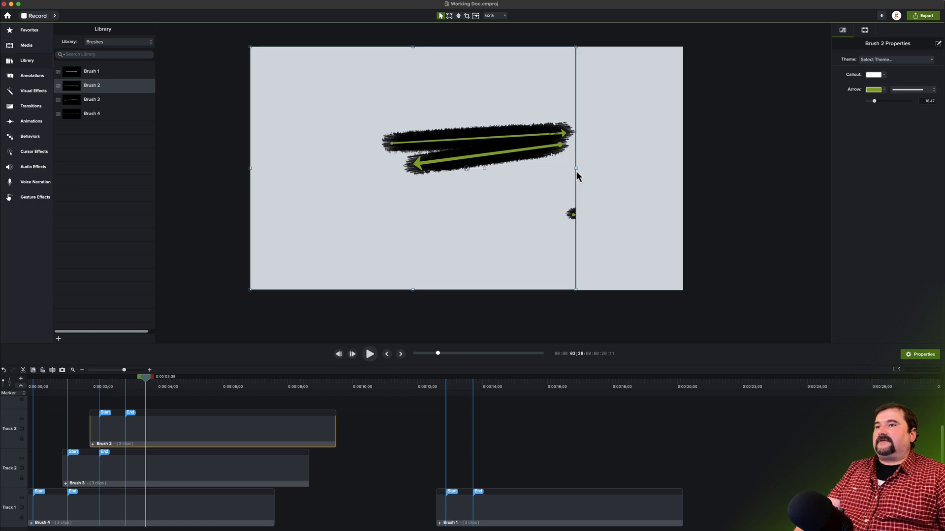
{"action": "left_click_drag", "start_coordinate": [577, 178], "coordinate": [658, 185]}
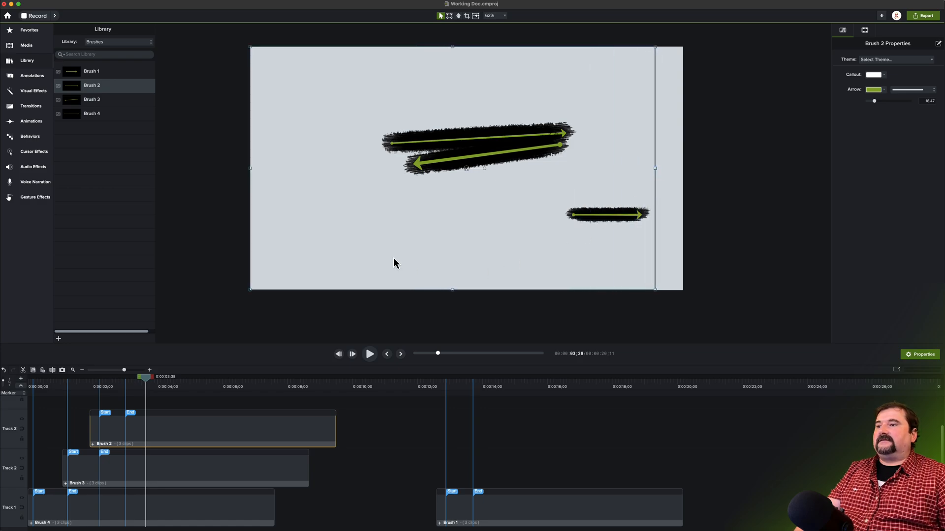
{"action": "left_click_drag", "start_coordinate": [256, 170], "coordinate": [559, 186]}
{"action": "left_click_drag", "start_coordinate": [609, 50], "coordinate": [610, 197]}
{"action": "mouse_move", "coordinate": [608, 292]}
{"action": "left_mouse_down"}
{"action": "mouse_move", "coordinate": [607, 231]}
{"action": "mouse_move", "coordinate": [598, 221]}
{"action": "mouse_move", "coordinate": [475, 201]}
{"action": "mouse_move", "coordinate": [550, 202]}
{"action": "mouse_move", "coordinate": [560, 215]}
{"action": "left_mouse_up"}
{"action": "left_click_drag", "start_coordinate": [507, 193], "coordinate": [479, 179]}
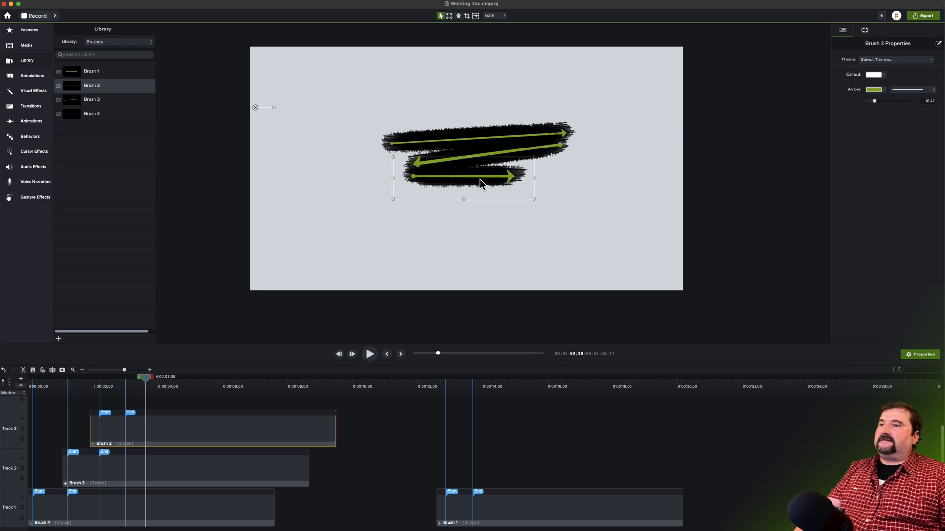
Paste a copy of Brush 3 onto Track 4 and align its Start marker with Brush 2's End marker.
{"action": "left_click", "coordinate": [118, 515]}
{"action": "left_click", "coordinate": [153, 481]}
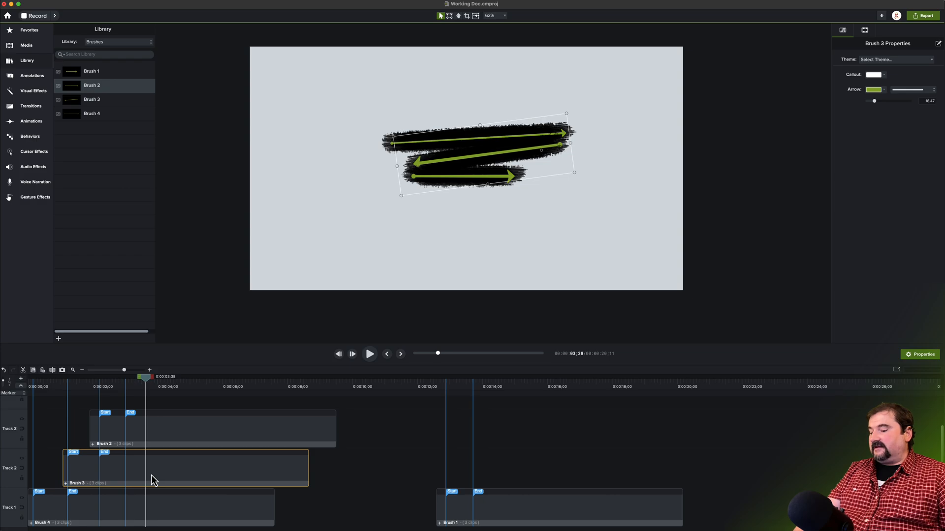
{"action": "key", "text": "super+v"}
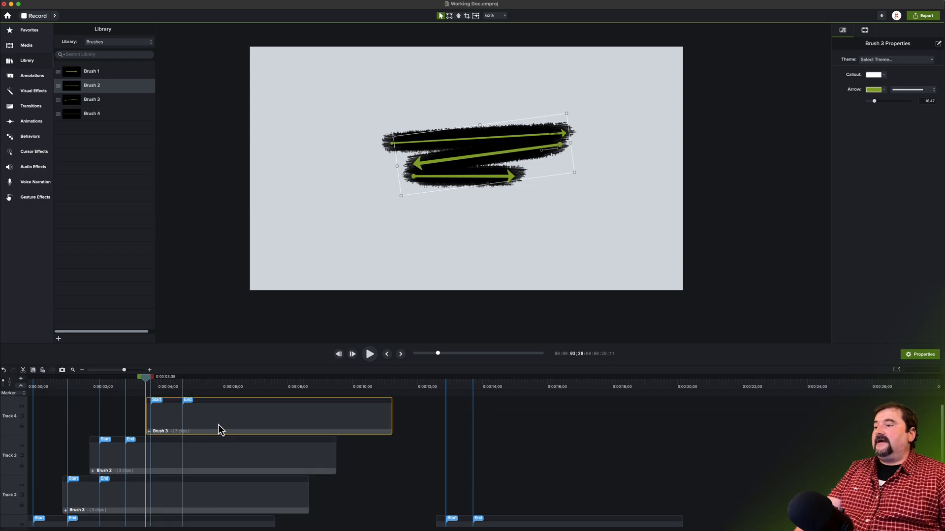
{"action": "left_click_drag", "start_coordinate": [217, 429], "coordinate": [195, 429]}
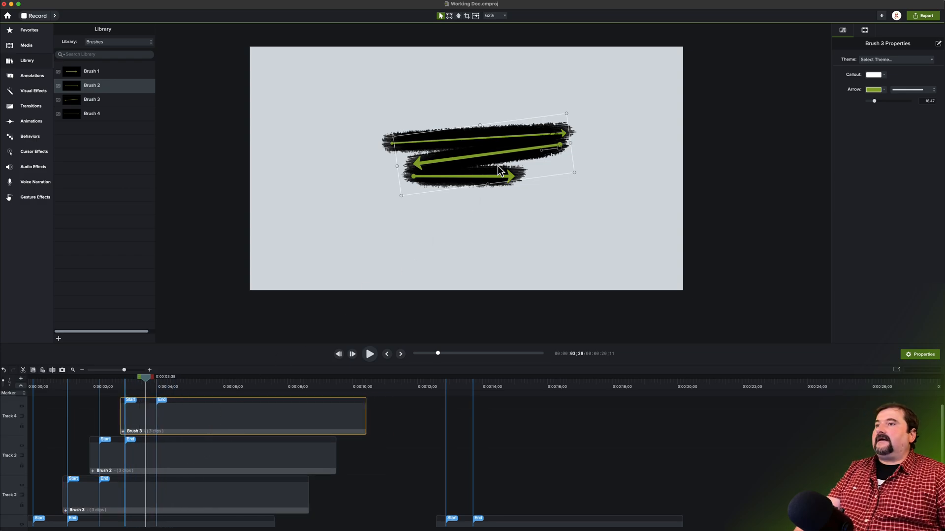
Move the copied Brush 3 stroke down and slightly left so it covers the area beneath the Brush 2 stroke.
{"action": "left_click_drag", "start_coordinate": [145, 377], "coordinate": [174, 378]}
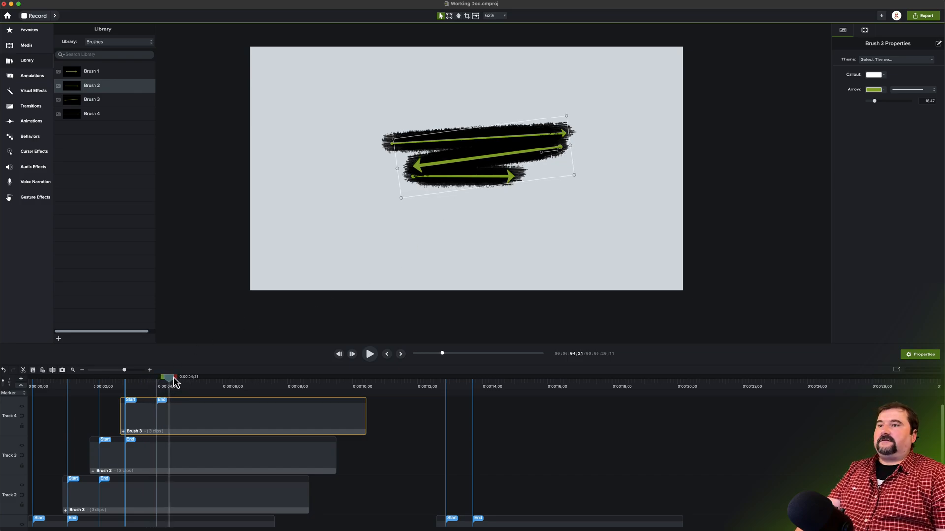
{"action": "key", "text": "Down"}
{"action": "key", "text": "Down"}
{"action": "key", "text": "Down"}
{"action": "key", "text": "Down"}
{"action": "key", "text": "Down"}
{"action": "key", "text": "Down"}
{"action": "key", "text": "Down"}
{"action": "key", "text": "Down"}
{"action": "key", "text": "Down"}
{"action": "key", "text": "Down"}
{"action": "key", "text": "Down"}
{"action": "key", "text": "Down"}
{"action": "key", "text": "Down"}
{"action": "key", "text": "Down"}
{"action": "key", "text": "Down"}
{"action": "key", "text": "Down"}
{"action": "key", "text": "Down"}
{"action": "key", "text": "Down"}
{"action": "key", "text": "Down"}
{"action": "key", "text": "Down"}
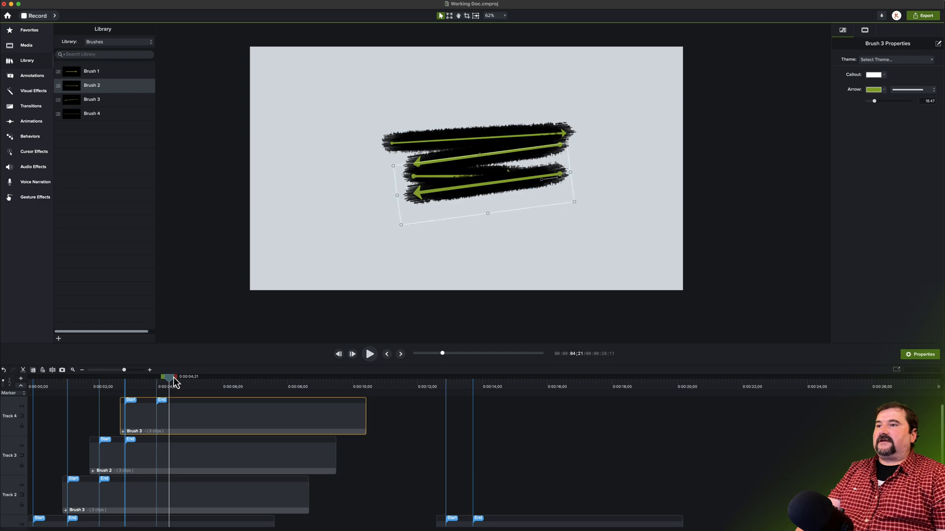
{"action": "key", "text": "Down"}
{"action": "key", "text": "Down"}
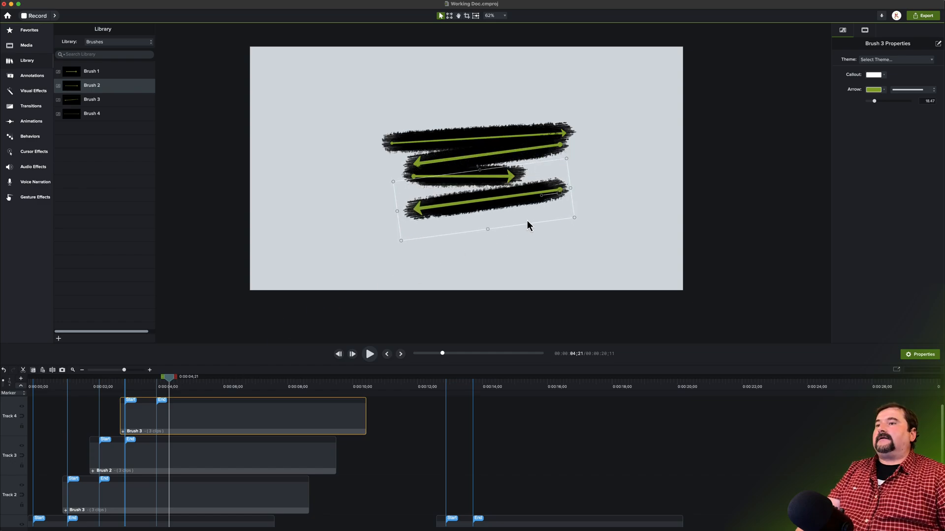
{"action": "mouse_move", "coordinate": [543, 197]}
{"action": "left_mouse_down"}
{"action": "mouse_move", "coordinate": [510, 200]}
{"action": "mouse_move", "coordinate": [515, 178]}
{"action": "mouse_move", "coordinate": [508, 187]}
{"action": "left_mouse_up"}
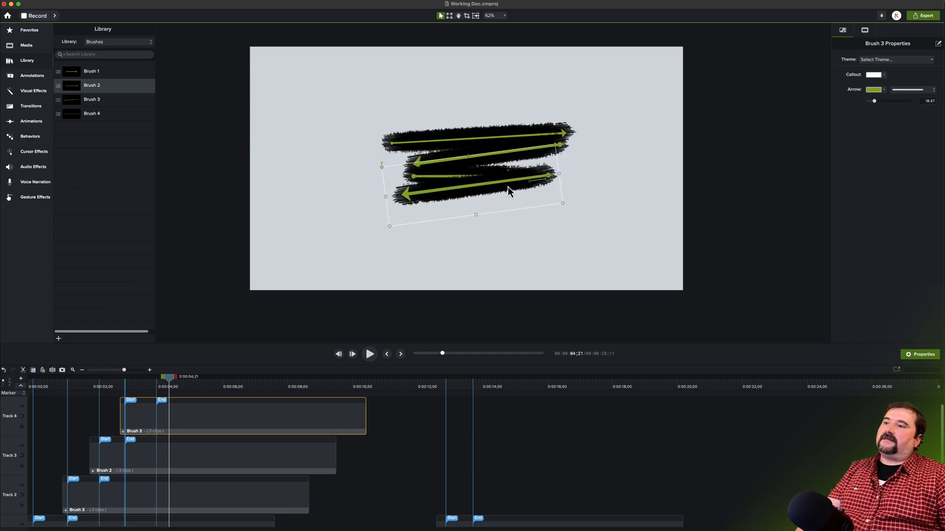
Move the Brush 2 group's anchor point to the start of its arrow and rotate the group slightly counterclockwise.
{"action": "left_click", "coordinate": [206, 466]}
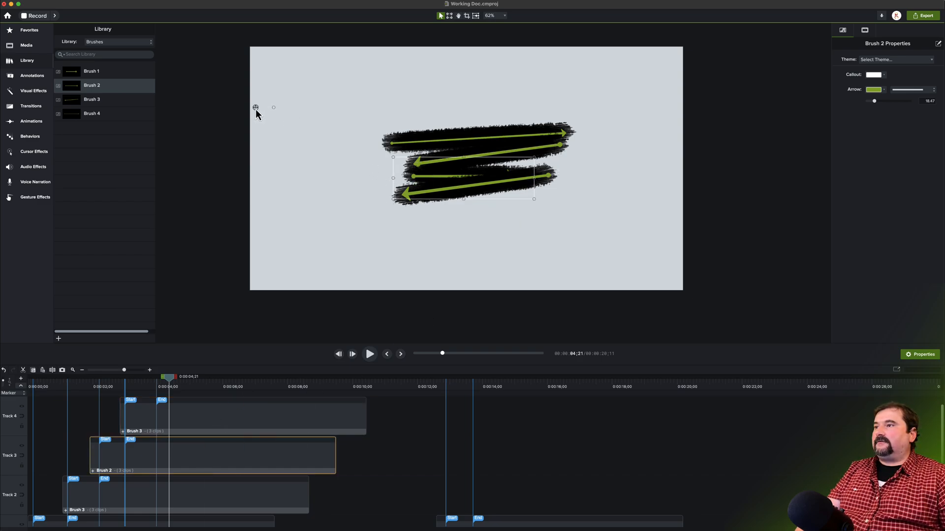
{"action": "mouse_move", "coordinate": [255, 108]}
{"action": "left_mouse_down"}
{"action": "mouse_move", "coordinate": [321, 143]}
{"action": "mouse_move", "coordinate": [413, 175]}
{"action": "mouse_move", "coordinate": [438, 173]}
{"action": "left_mouse_up"}
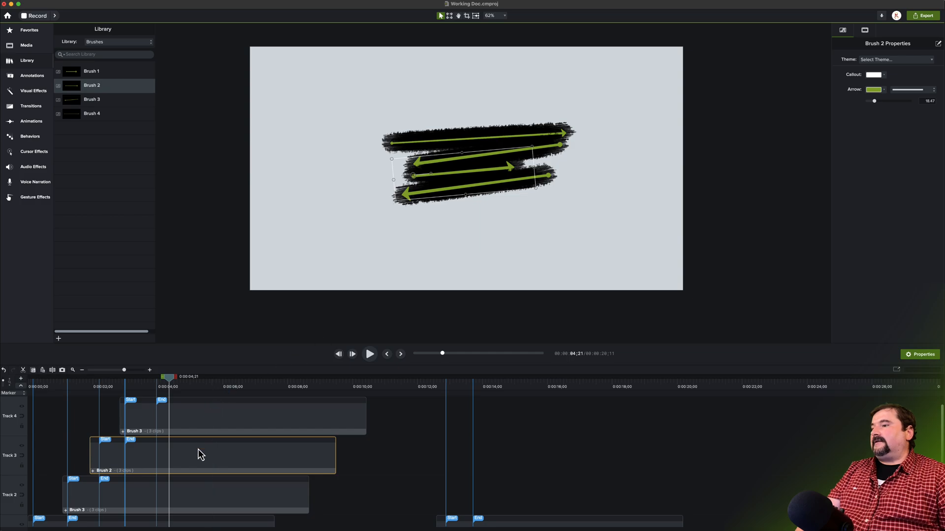
Copy Brush 4 onto Track 5 and align its Start marker with the End marker of the Brush 3 group on Track 4.
{"action": "scroll", "coordinate": [239, 421], "scroll_direction": "down", "scroll_amount": 1}
{"action": "left_click_drag", "start_coordinate": [294, 367], "coordinate": [295, 294]}
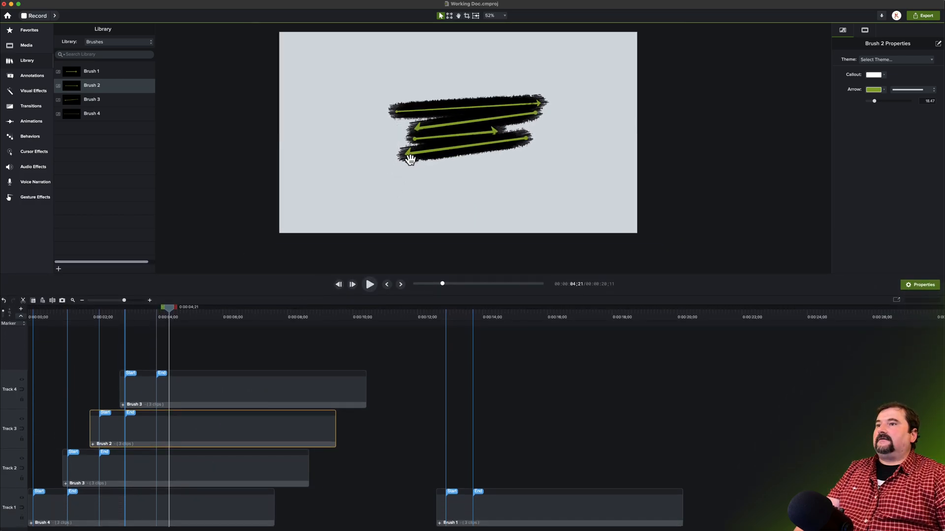
{"action": "left_click", "coordinate": [92, 517]}
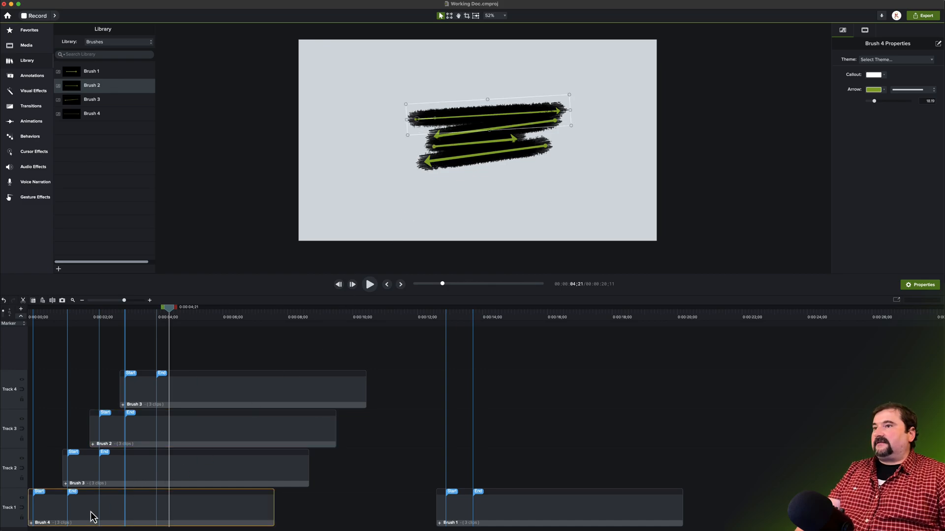
{"action": "key", "text": "super+c"}
{"action": "key", "text": "super+v"}
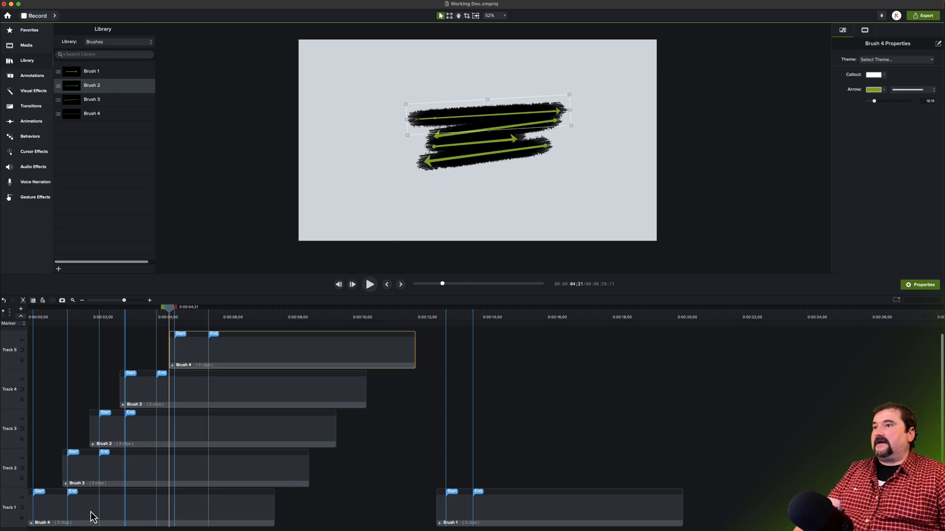
{"action": "left_click_drag", "start_coordinate": [308, 351], "coordinate": [290, 350]}
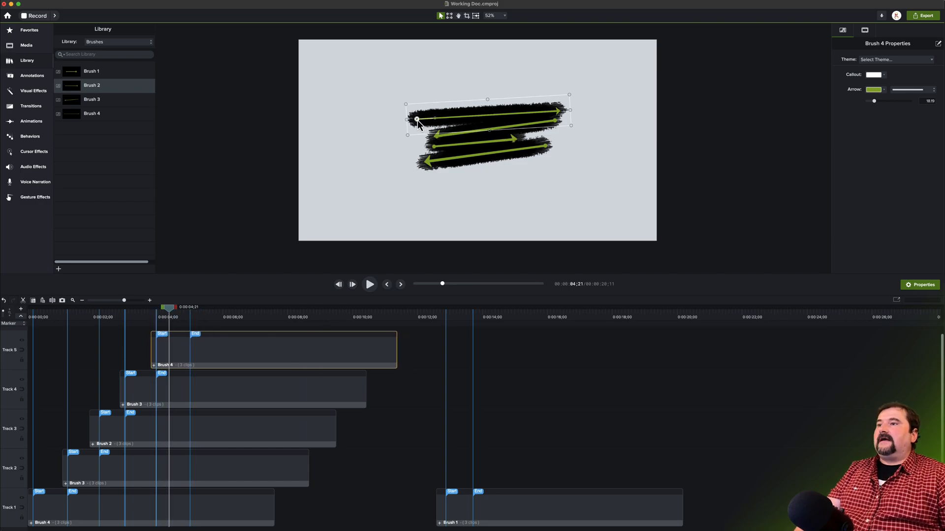
Move the Brush 4 copy down so its stroke starts near the tip of the lower Brush 3 arrow.
{"action": "mouse_move", "coordinate": [417, 119]}
{"action": "left_mouse_down"}
{"action": "mouse_move", "coordinate": [416, 184]}
{"action": "mouse_move", "coordinate": [416, 158]}
{"action": "mouse_move", "coordinate": [415, 171]}
{"action": "left_mouse_up"}
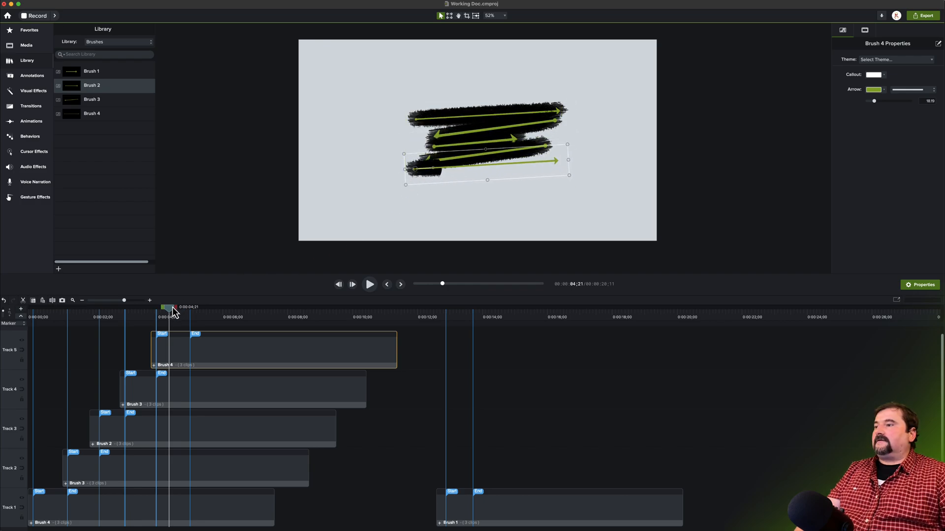
{"action": "left_click_drag", "start_coordinate": [169, 309], "coordinate": [201, 316]}
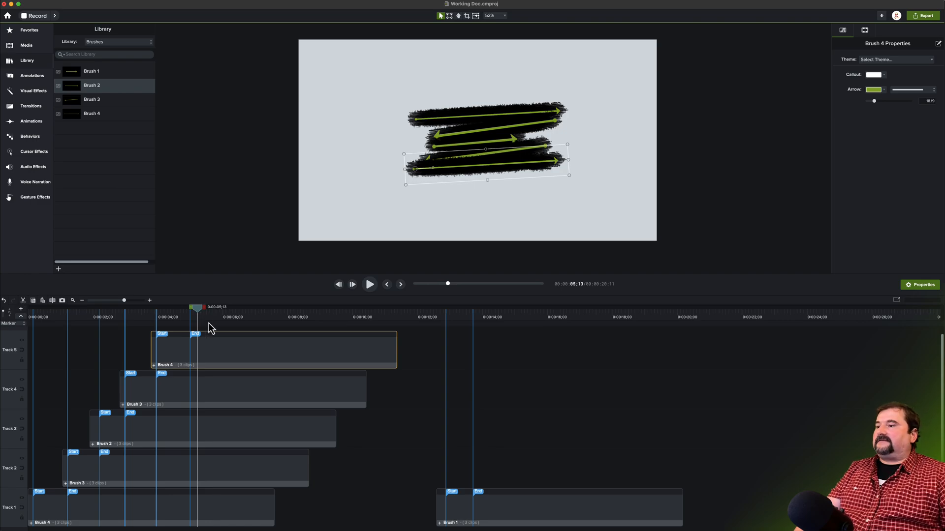
Move the spare Brush 1 group to the start of a new bottom track and shift the other groups so Track 2's Start meets its End.
{"action": "mouse_move", "coordinate": [500, 521]}
{"action": "left_mouse_down"}
{"action": "mouse_move", "coordinate": [507, 393]}
{"action": "mouse_move", "coordinate": [470, 510]}
{"action": "left_mouse_up"}
{"action": "right_click", "coordinate": [17, 521]}
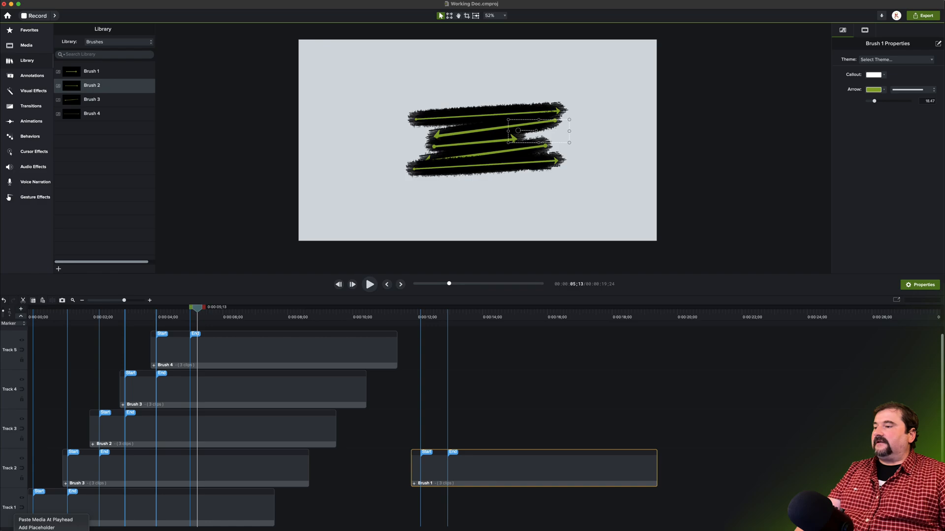
{"action": "left_click", "coordinate": [39, 530]}
{"action": "mouse_move", "coordinate": [465, 423]}
{"action": "left_mouse_down"}
{"action": "mouse_move", "coordinate": [420, 473]}
{"action": "mouse_move", "coordinate": [286, 509]}
{"action": "mouse_move", "coordinate": [91, 519]}
{"action": "left_mouse_up"}
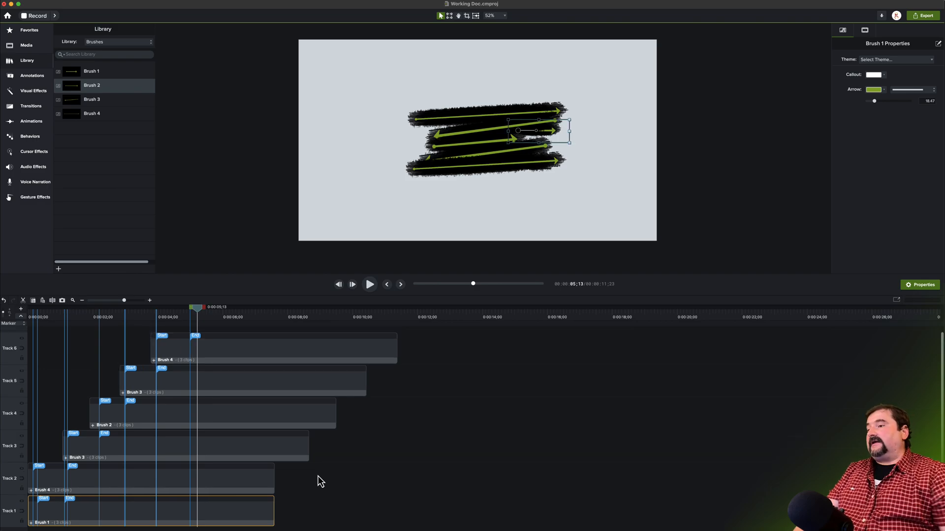
{"action": "mouse_move", "coordinate": [449, 356]}
{"action": "left_mouse_down"}
{"action": "mouse_move", "coordinate": [346, 375]}
{"action": "mouse_move", "coordinate": [179, 435]}
{"action": "mouse_move", "coordinate": [116, 483]}
{"action": "mouse_move", "coordinate": [140, 485]}
{"action": "left_mouse_up"}
Move the Brush 1 stroke just above the left end of the first long arrow and rotate it so its arrow points left.
{"action": "left_click", "coordinate": [39, 318]}
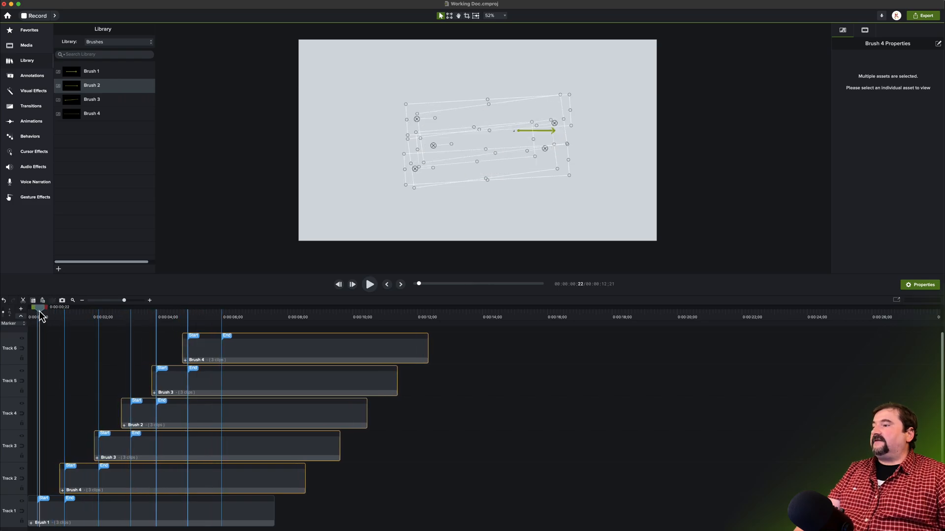
{"action": "left_click_drag", "start_coordinate": [41, 319], "coordinate": [70, 322]}
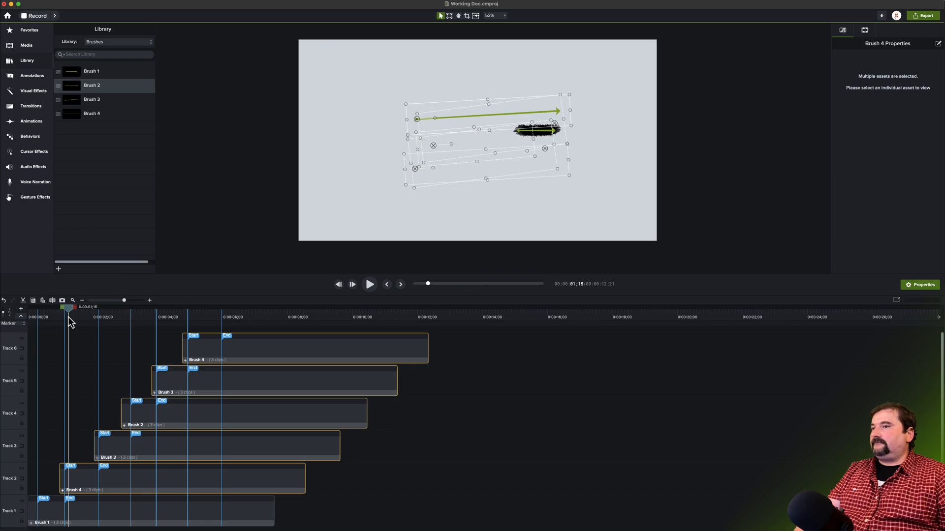
{"action": "scroll", "coordinate": [551, 147], "scroll_direction": "up", "scroll_amount": 5}
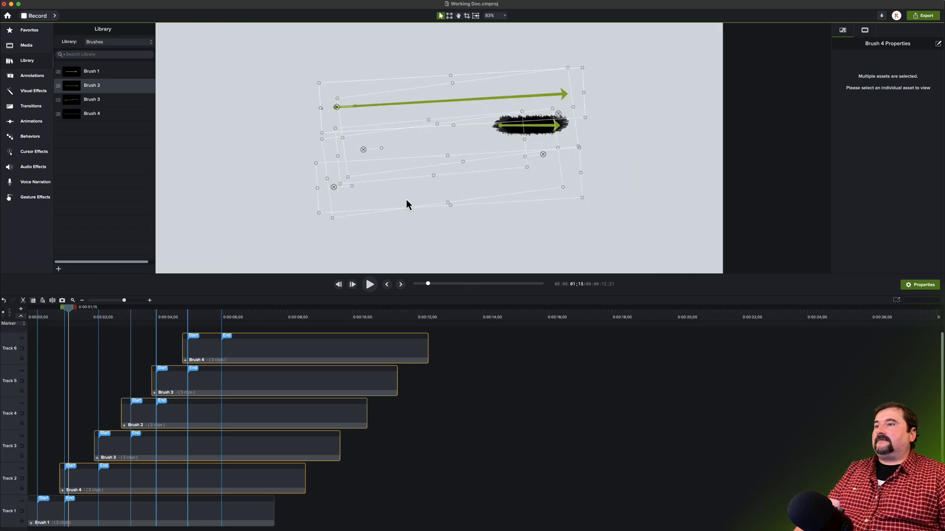
{"action": "left_click", "coordinate": [95, 516]}
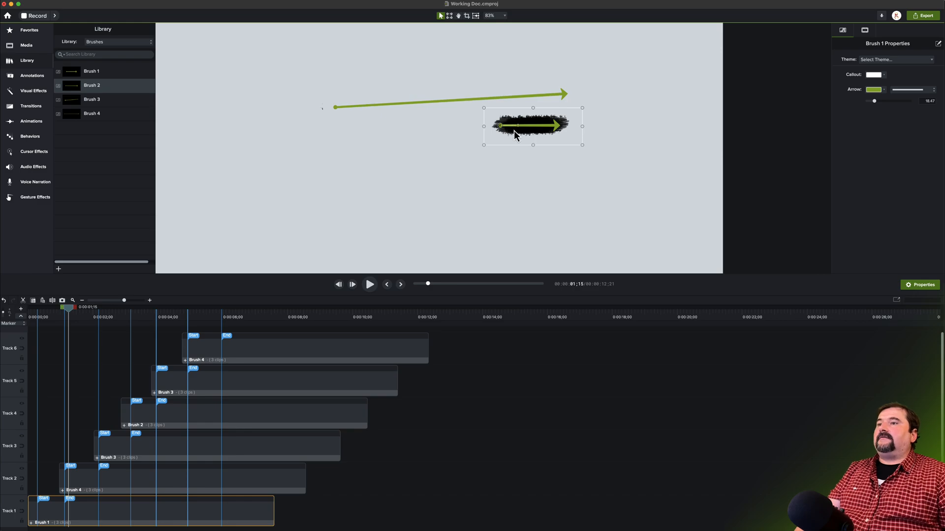
{"action": "mouse_move", "coordinate": [518, 128]}
{"action": "left_mouse_down"}
{"action": "mouse_move", "coordinate": [492, 144]}
{"action": "mouse_move", "coordinate": [433, 106]}
{"action": "mouse_move", "coordinate": [388, 95]}
{"action": "left_mouse_up"}
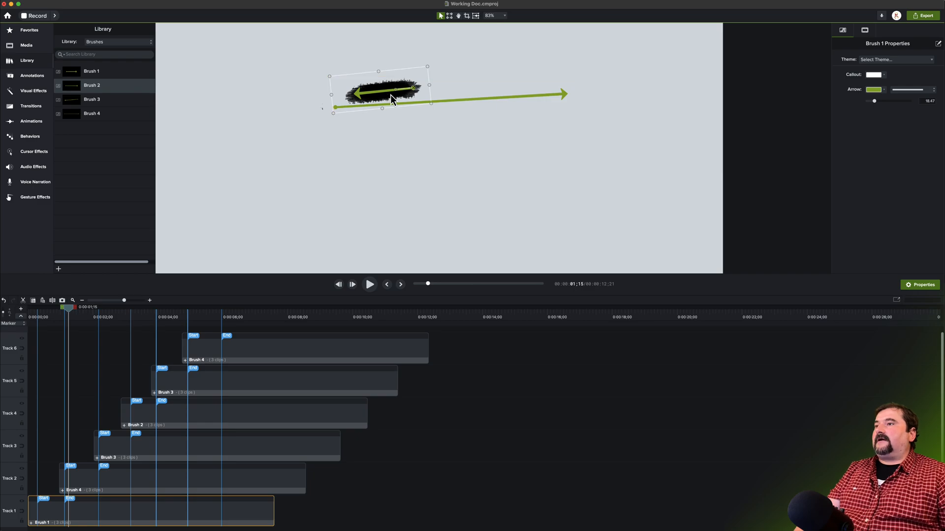
Copy the Brush 1 group onto Track 7 and align its Start marker with the End marker of the Brush 4 group on Track 6.
{"action": "mouse_move", "coordinate": [69, 309]}
{"action": "left_mouse_down"}
{"action": "mouse_move", "coordinate": [37, 310]}
{"action": "mouse_move", "coordinate": [239, 317]}
{"action": "left_mouse_up"}
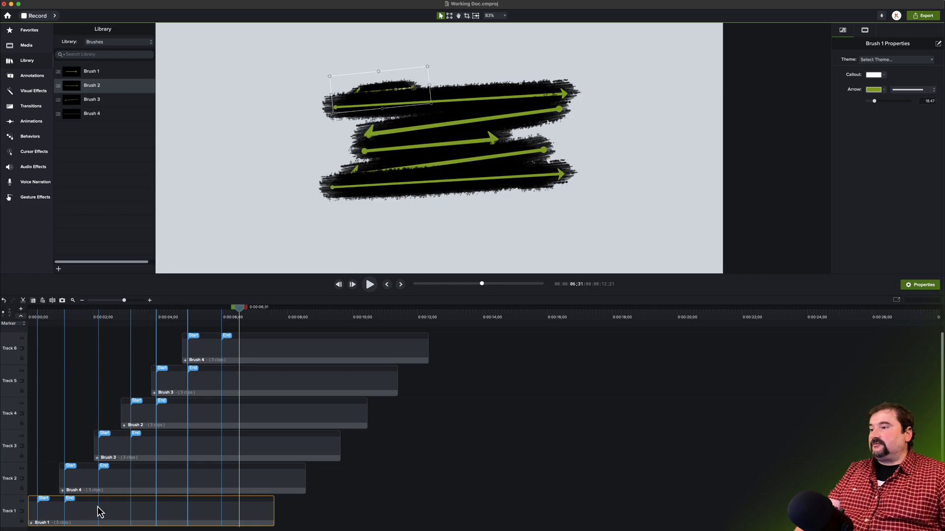
{"action": "scroll", "coordinate": [258, 434], "scroll_direction": "up", "scroll_amount": 1}
{"action": "left_click_drag", "start_coordinate": [240, 315], "coordinate": [222, 315]}
{"action": "key", "text": "super+v"}
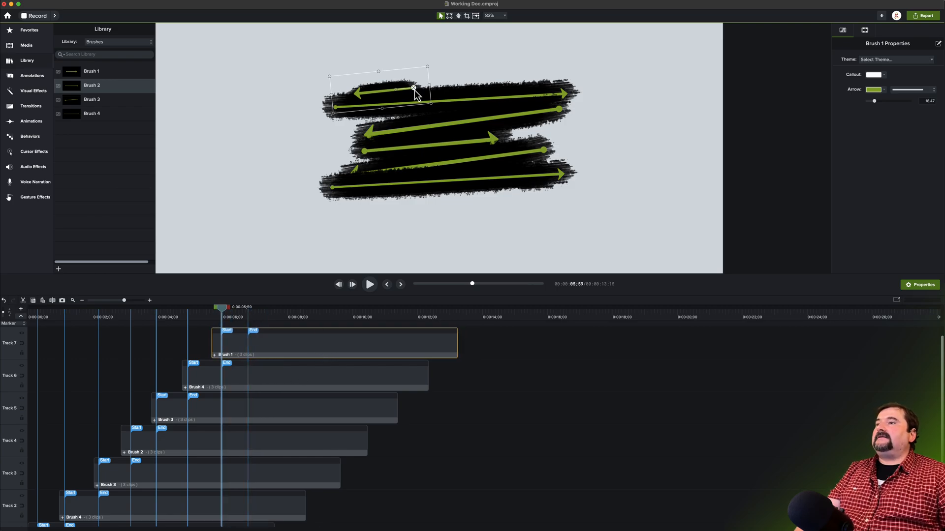
Move the Brush 1 copy beneath the right end of the lowest long arrow and enlarge the stroke slightly.
{"action": "mouse_move", "coordinate": [414, 92]}
{"action": "left_mouse_down"}
{"action": "mouse_move", "coordinate": [430, 211]}
{"action": "mouse_move", "coordinate": [576, 205]}
{"action": "mouse_move", "coordinate": [544, 196]}
{"action": "left_mouse_up"}
{"action": "left_click_drag", "start_coordinate": [224, 308], "coordinate": [254, 311]}
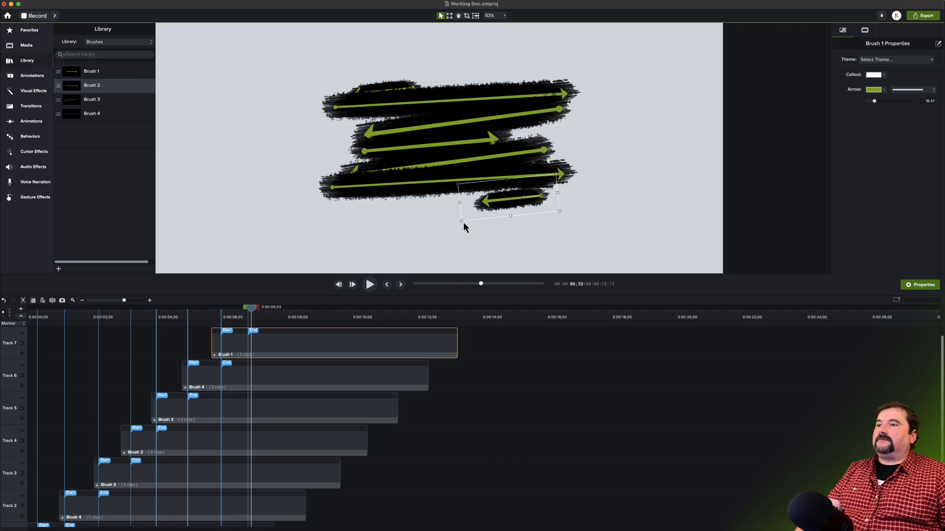
{"action": "mouse_move", "coordinate": [461, 221]}
{"action": "left_mouse_down"}
{"action": "mouse_move", "coordinate": [421, 240]}
{"action": "mouse_move", "coordinate": [486, 202]}
{"action": "left_mouse_up"}
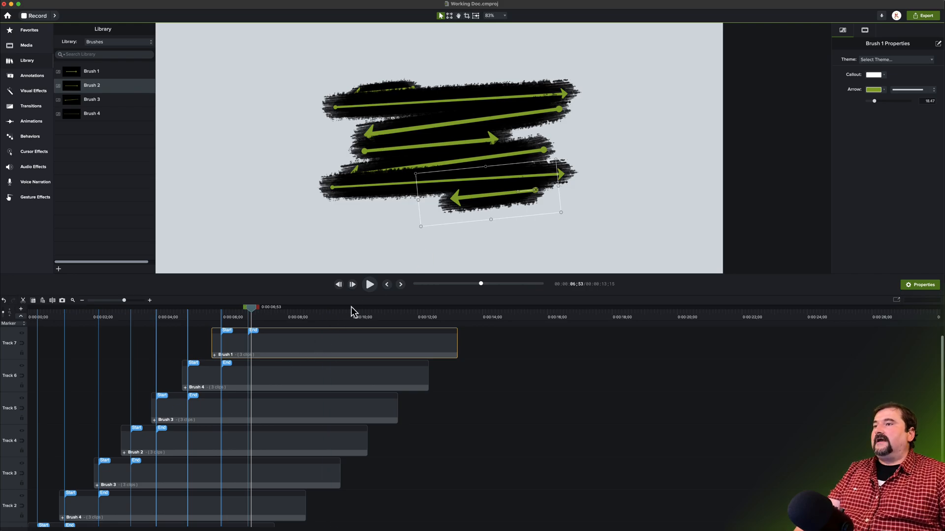
Enlarge the Brush 2 stroke on Track 4 so its tip extends further toward the right edge of the zigzag.
{"action": "left_click", "coordinate": [440, 151]}
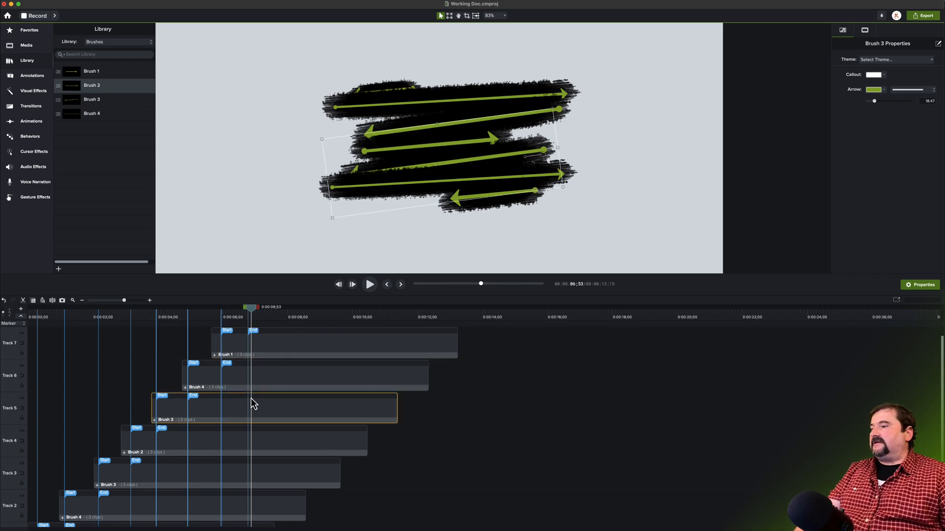
{"action": "left_click", "coordinate": [208, 452]}
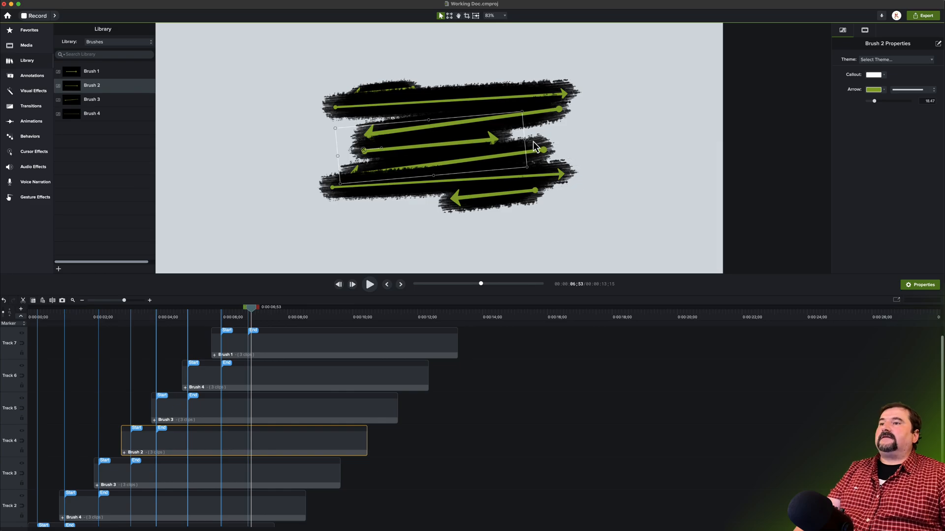
{"action": "left_click_drag", "start_coordinate": [525, 140], "coordinate": [553, 139]}
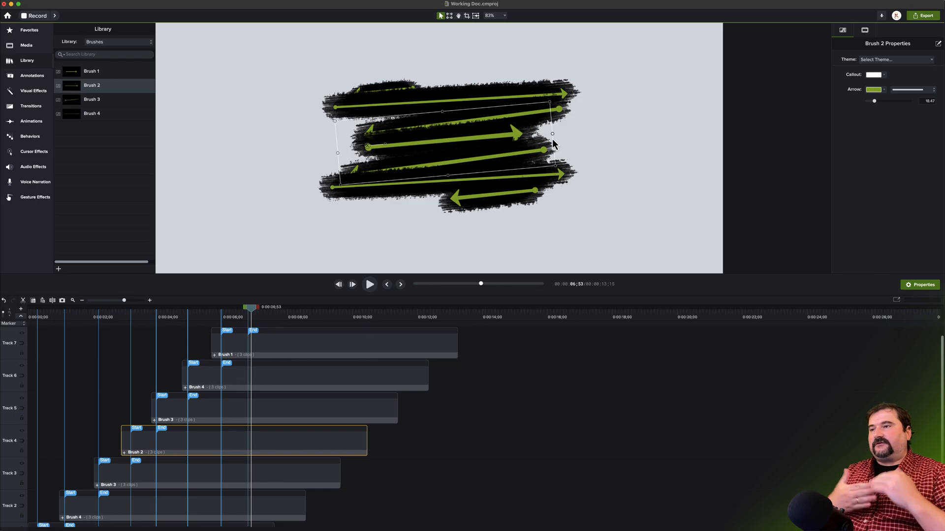
Play the full brush reveal from the beginning of the timeline and save the project.
{"action": "left_click_drag", "start_coordinate": [252, 309], "coordinate": [31, 318]}
{"action": "key", "text": "space"}
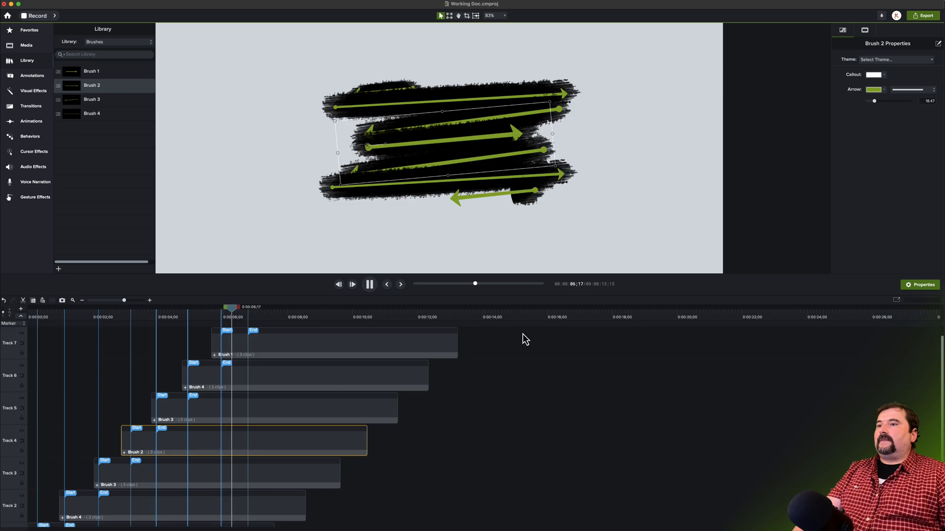
{"action": "key", "text": "space"}
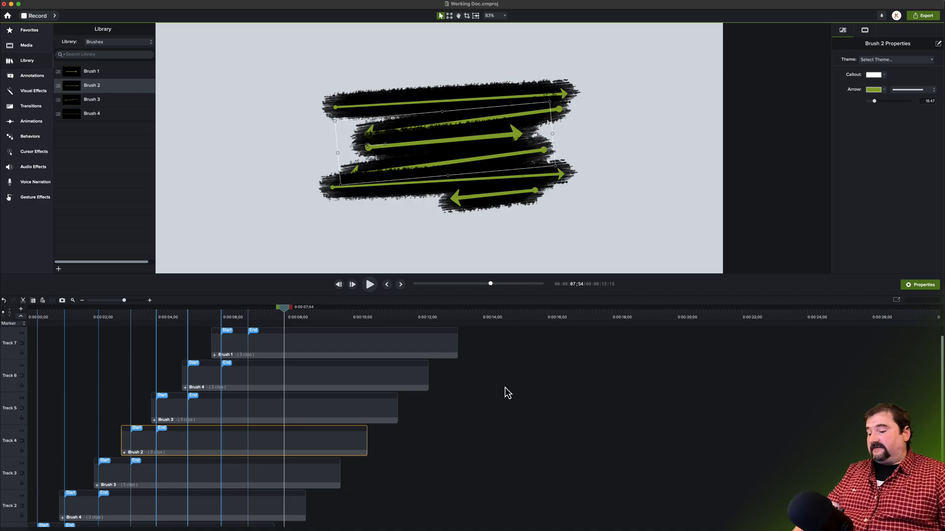
{"action": "key", "text": "super+s"}
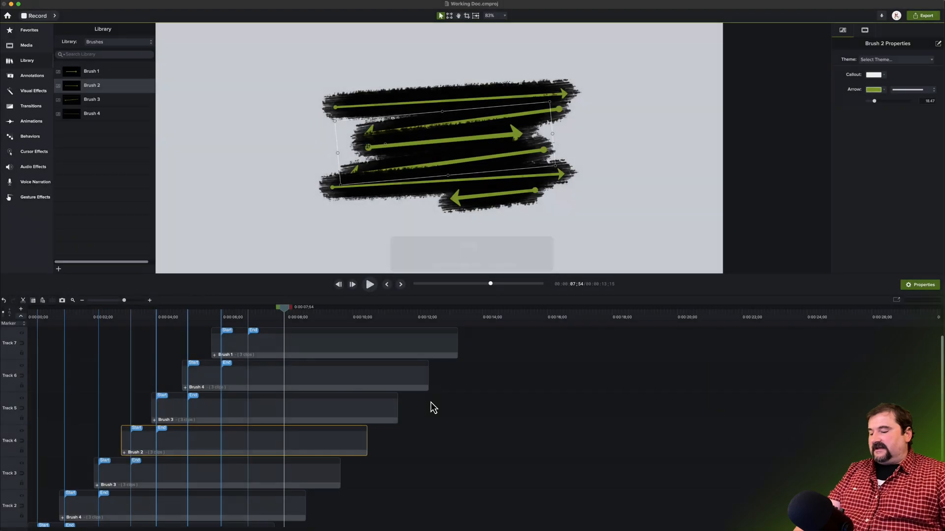
Hide the guide arrows of the brush groups on Tracks 1 through 4 by setting each arrow thickness to 0.
{"action": "key", "text": "alt+super+minus"}
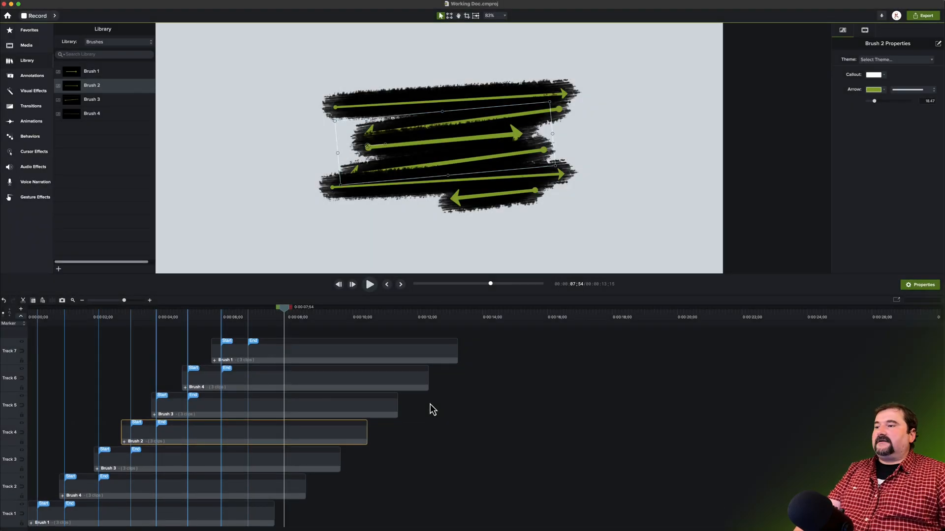
{"action": "left_click_drag", "start_coordinate": [475, 353], "coordinate": [221, 526]}
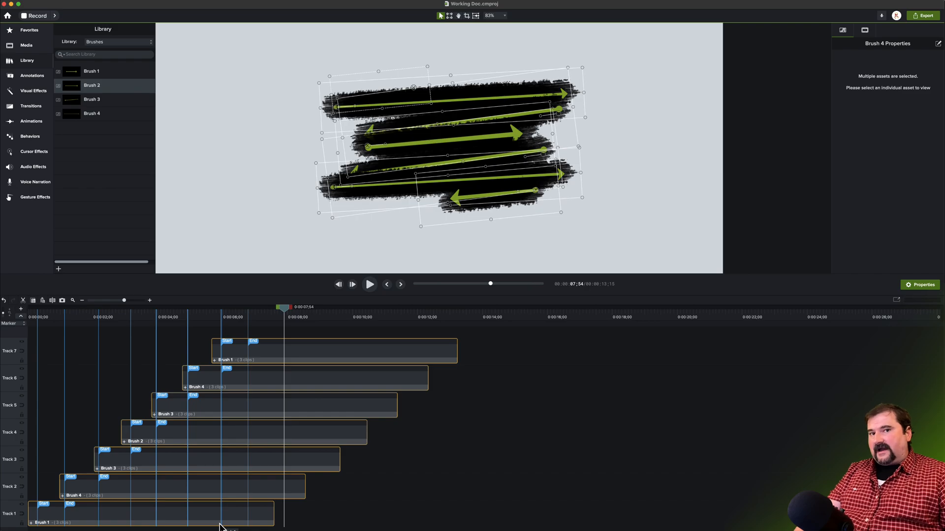
{"action": "left_click", "coordinate": [222, 525]}
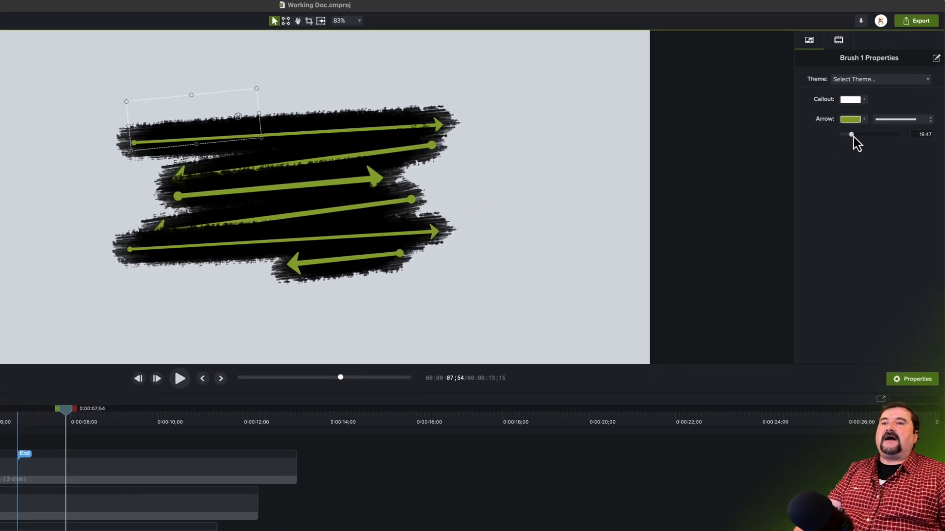
{"action": "left_click_drag", "start_coordinate": [856, 126], "coordinate": [840, 126]}
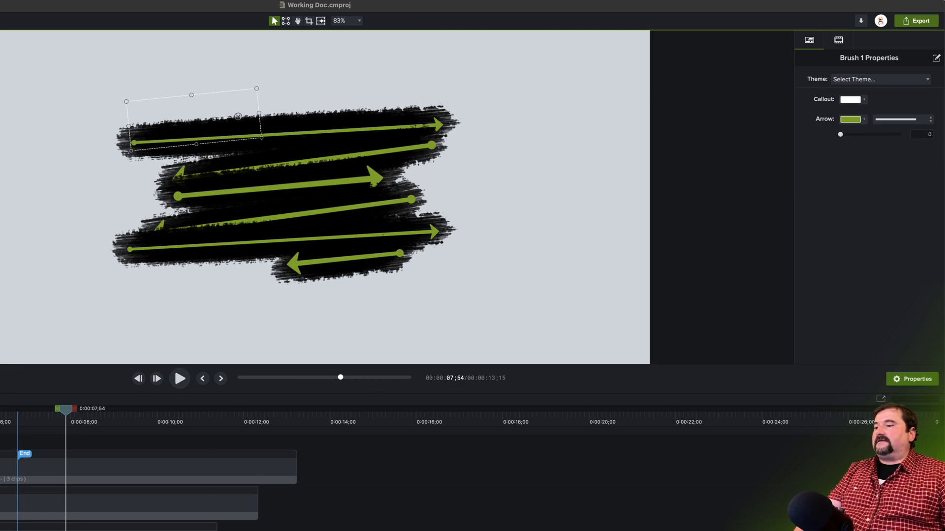
{"action": "left_click", "coordinate": [10, 530]}
{"action": "left_click_drag", "start_coordinate": [852, 135], "coordinate": [828, 139]}
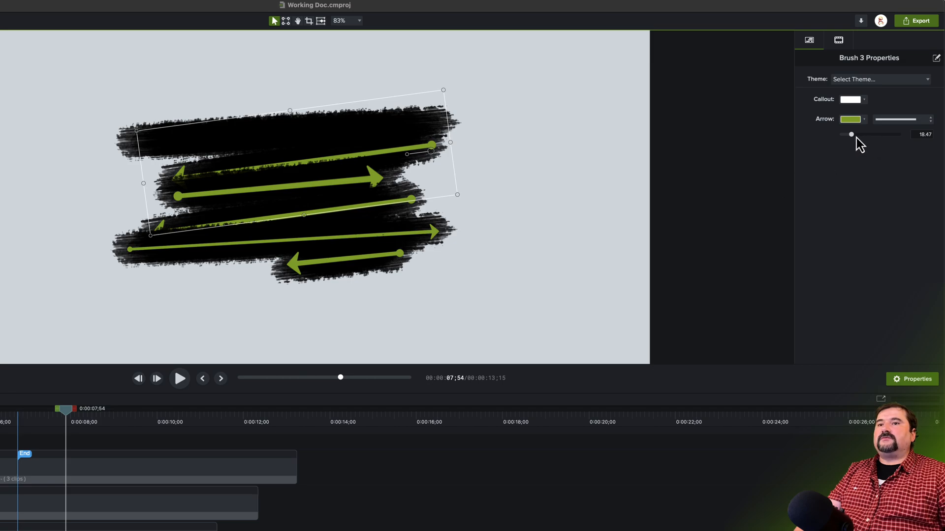
{"action": "left_click", "coordinate": [215, 515]}
{"action": "left_click", "coordinate": [214, 526]}
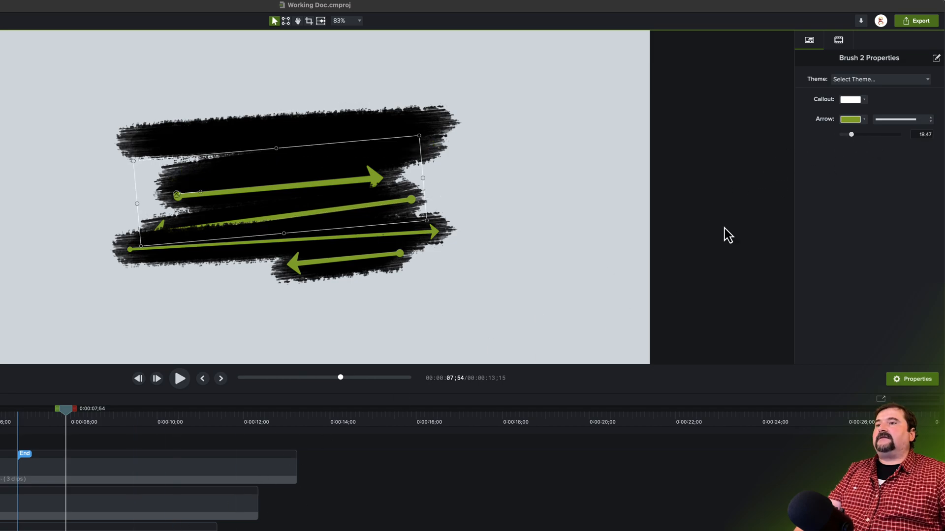
{"action": "left_click_drag", "start_coordinate": [857, 139], "coordinate": [797, 148]}
Set the arrow thickness to 0 for the Brush 3, Brush 4 and Brush 1 groups on Tracks 5, 6 and 7.
{"action": "left_click", "coordinate": [272, 474]}
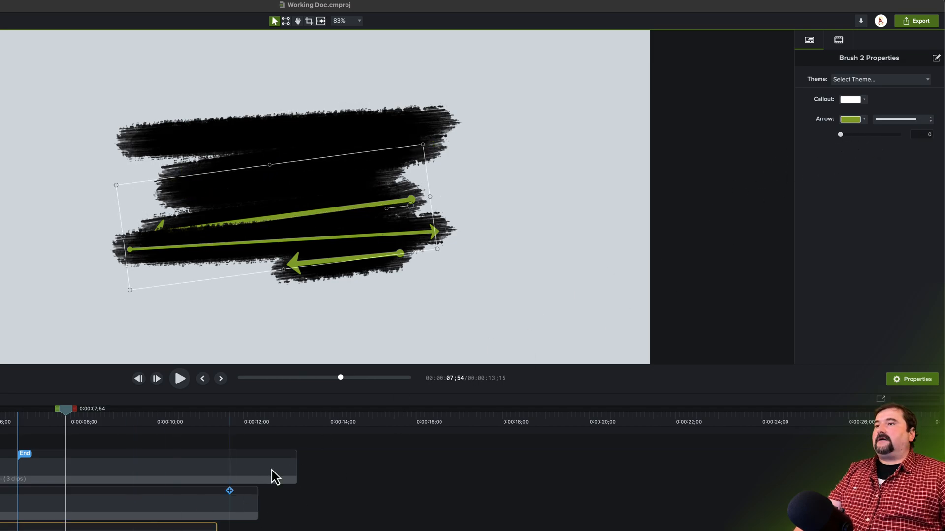
{"action": "left_click_drag", "start_coordinate": [855, 143], "coordinate": [745, 163]}
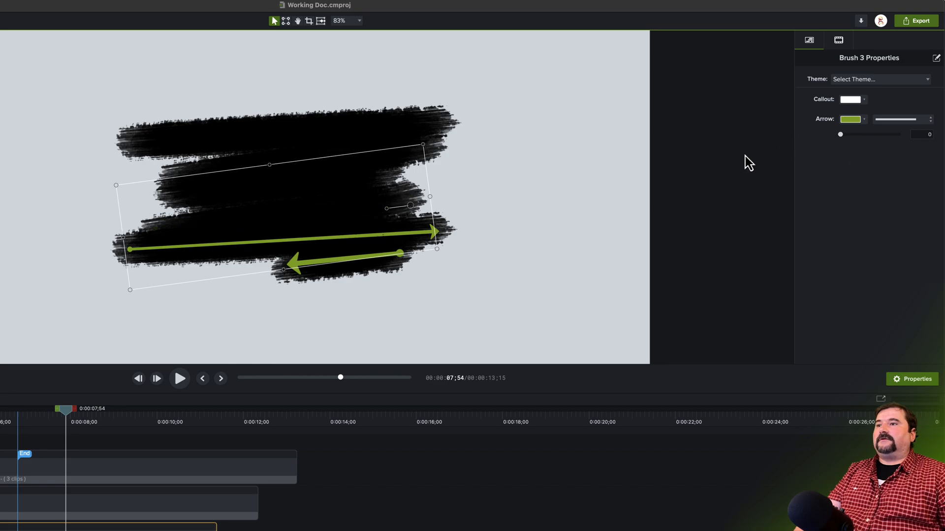
{"action": "left_click", "coordinate": [152, 506]}
{"action": "left_click_drag", "start_coordinate": [856, 143], "coordinate": [757, 173]}
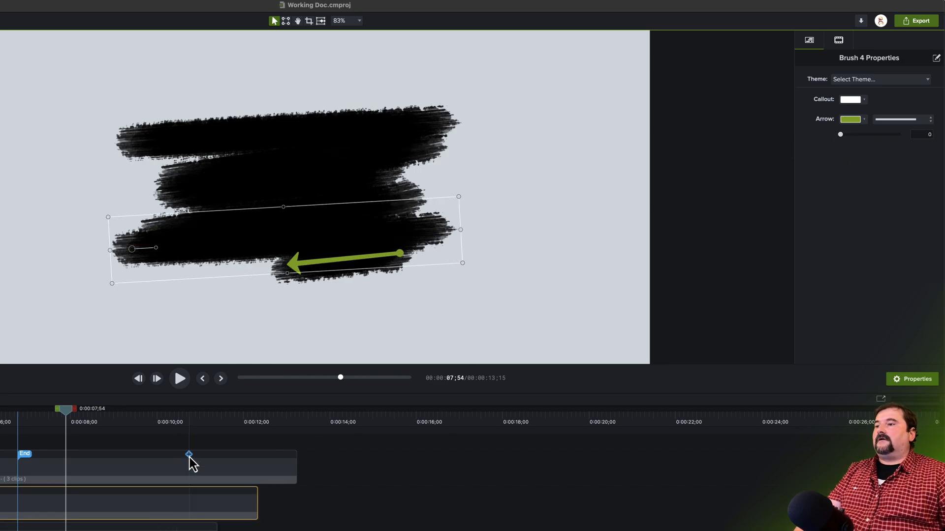
{"action": "left_click", "coordinate": [192, 476]}
{"action": "left_click_drag", "start_coordinate": [852, 138], "coordinate": [815, 144]}
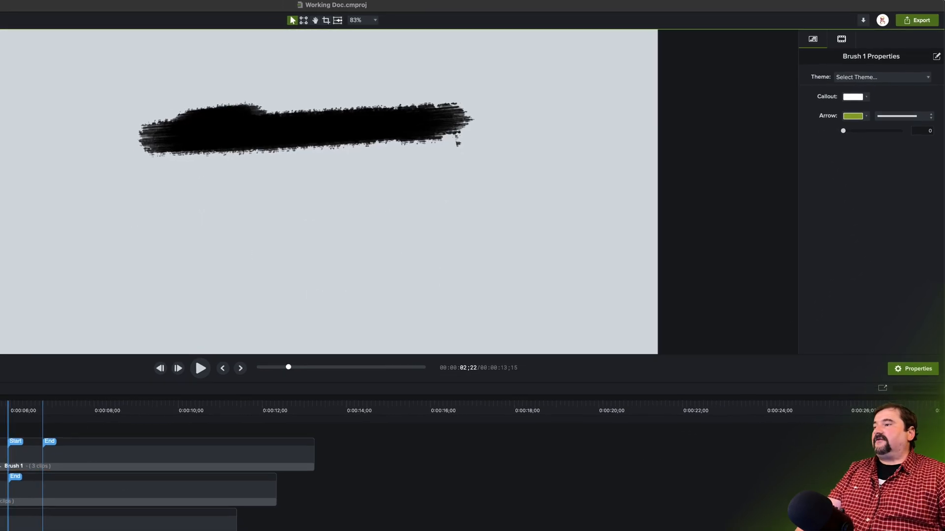
Play the reveal from the start of the timeline to check the strokes without their guide arrows.
{"action": "left_click", "coordinate": [47, 320]}
{"action": "left_click_drag", "start_coordinate": [46, 316], "coordinate": [29, 316]}
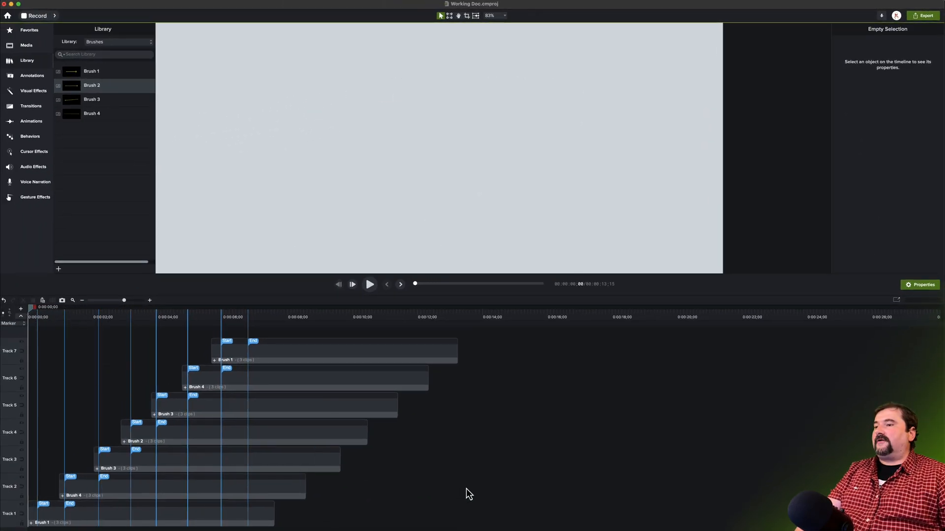
{"action": "key", "text": "space"}
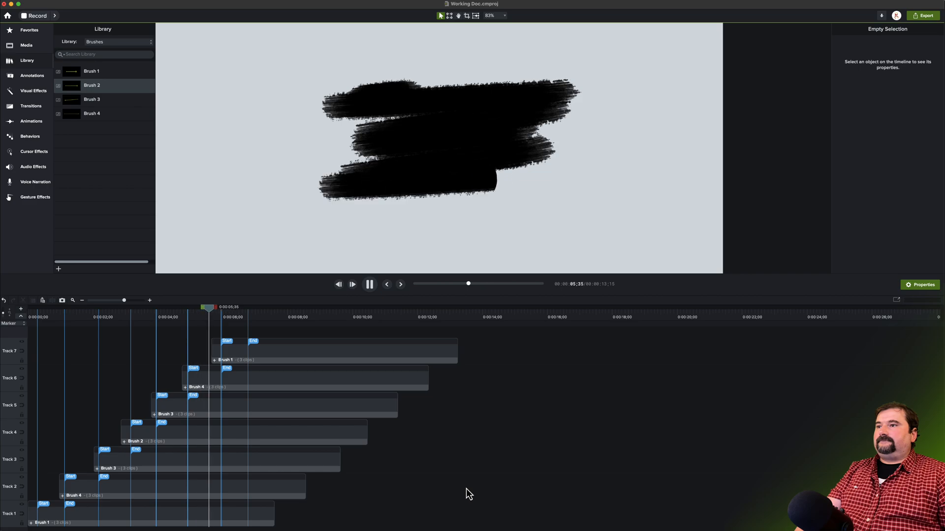
{"action": "key", "text": "space"}
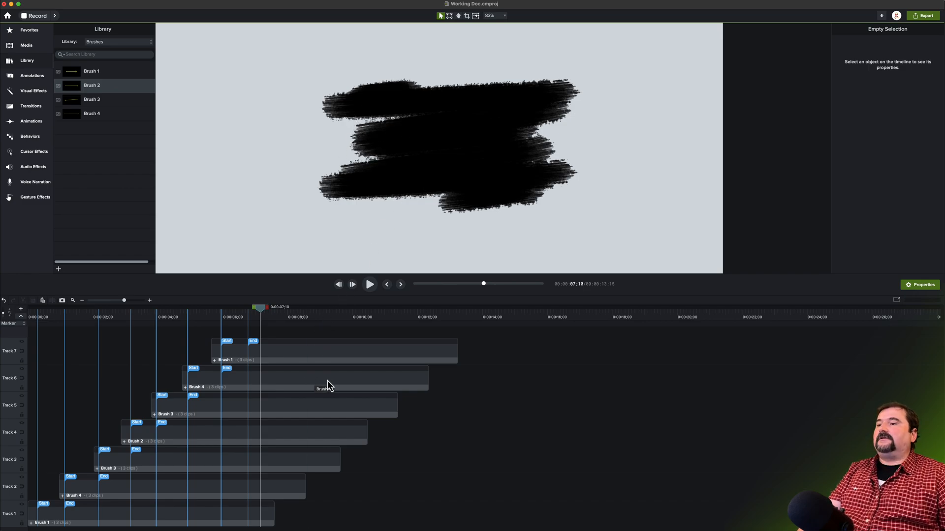
Combine all seven brush groups into a single group and open its Quick Property Editor.
{"action": "left_click_drag", "start_coordinate": [480, 364], "coordinate": [228, 520]}
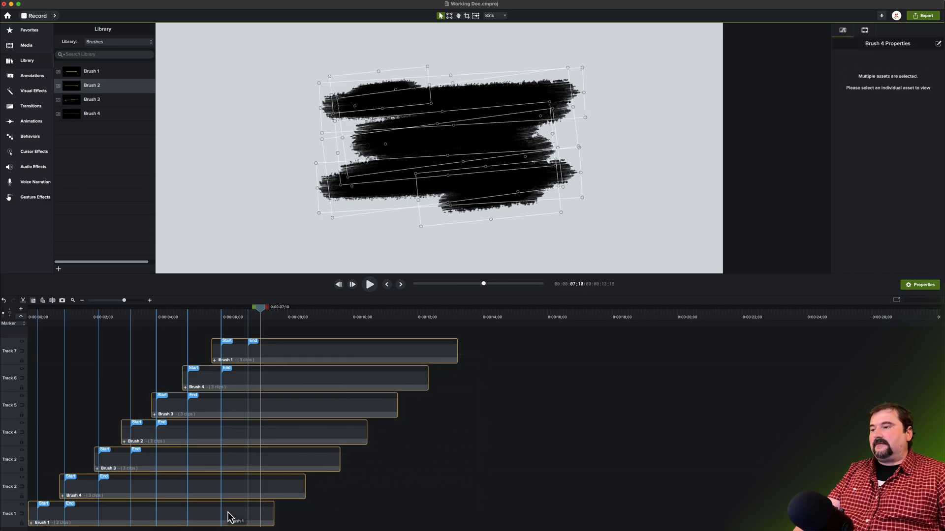
{"action": "key", "text": "super+g"}
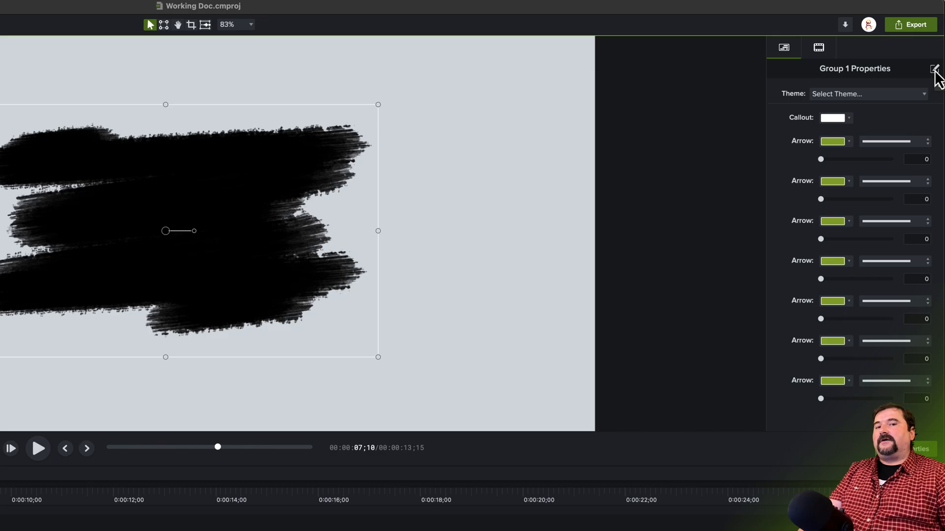
{"action": "left_click", "coordinate": [934, 69]}
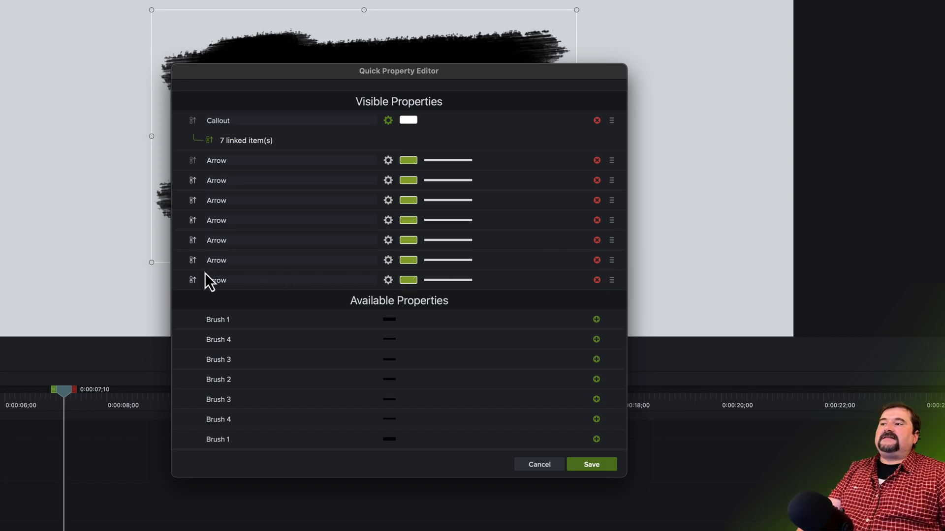
Link all seven Arrow properties of the combined group into one shared Arrow property and save the property setup.
{"action": "left_click", "coordinate": [193, 200]}
{"action": "left_click", "coordinate": [192, 220]}
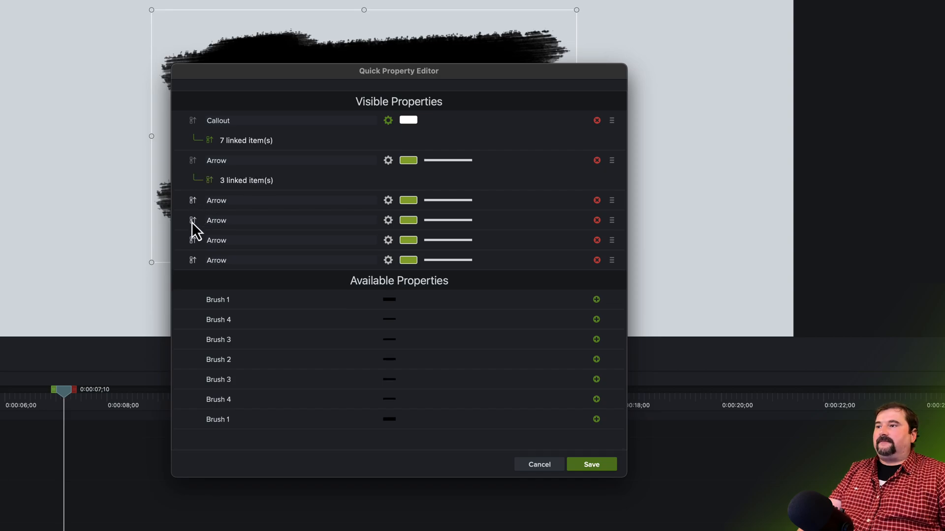
{"action": "left_click_drag", "start_coordinate": [191, 222], "coordinate": [193, 201]}
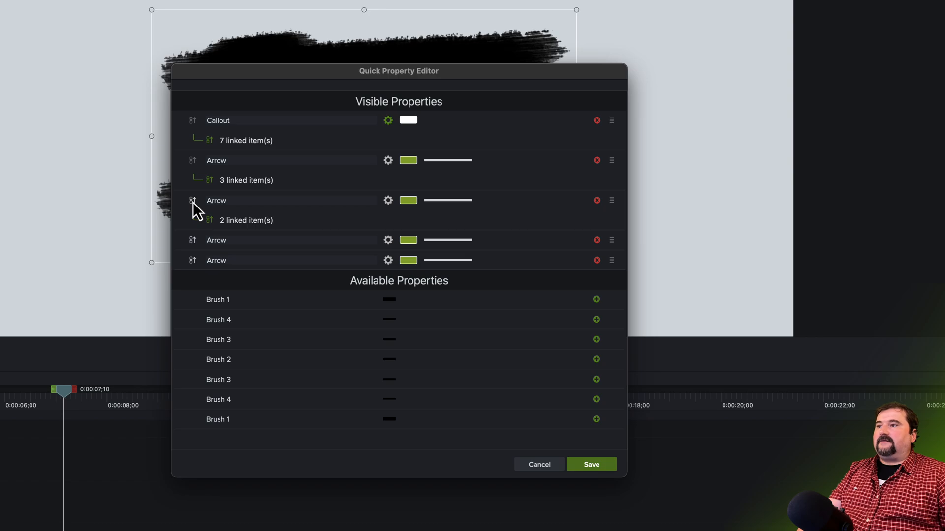
{"action": "left_click", "coordinate": [193, 201]}
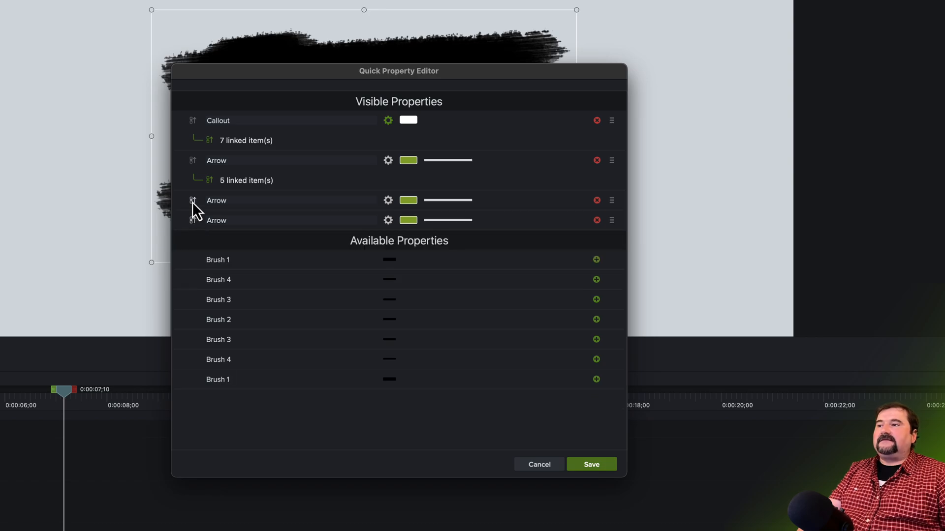
{"action": "left_click", "coordinate": [193, 200]}
{"action": "left_click", "coordinate": [193, 201]}
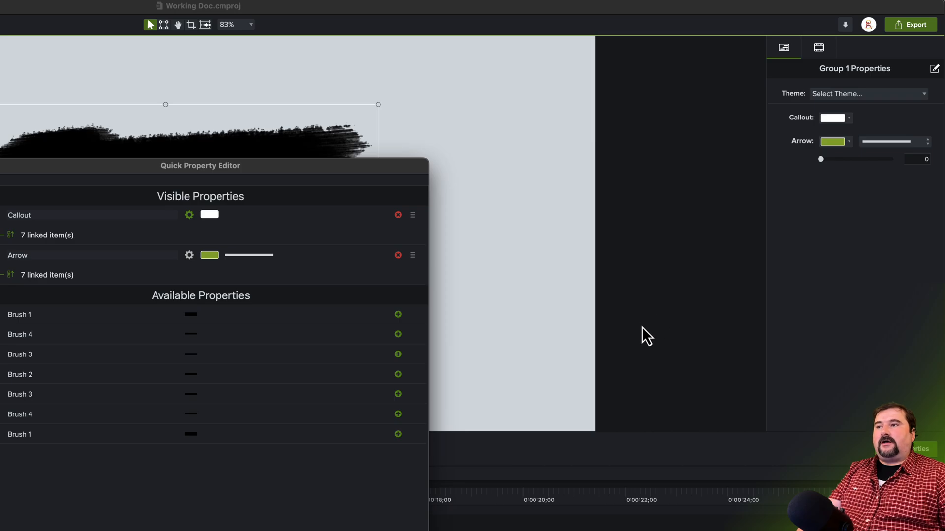
{"action": "left_click", "coordinate": [345, 530]}
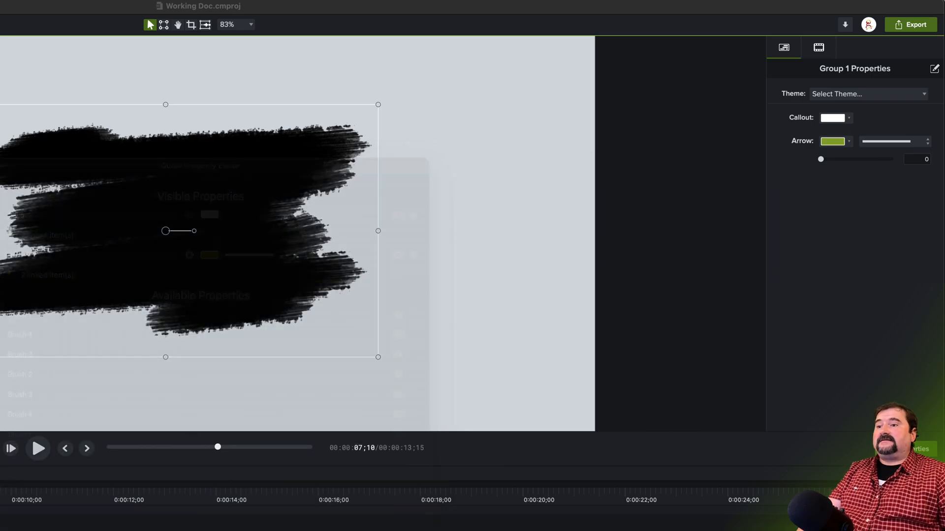
Partway through the reveal, raise the group's linked arrow thickness to 10.93 and recolour the arrows magenta.
{"action": "left_click_drag", "start_coordinate": [218, 447], "coordinate": [147, 447]}
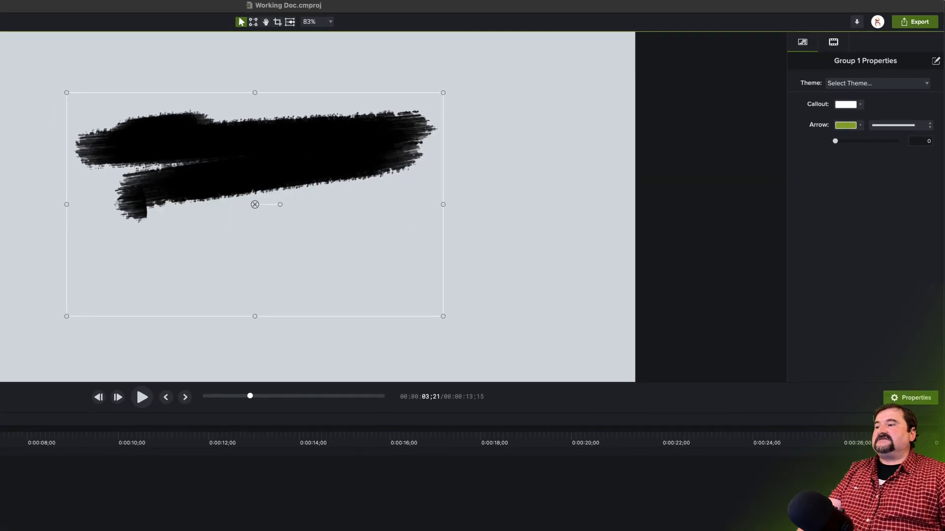
{"action": "left_click_drag", "start_coordinate": [239, 396], "coordinate": [287, 395]}
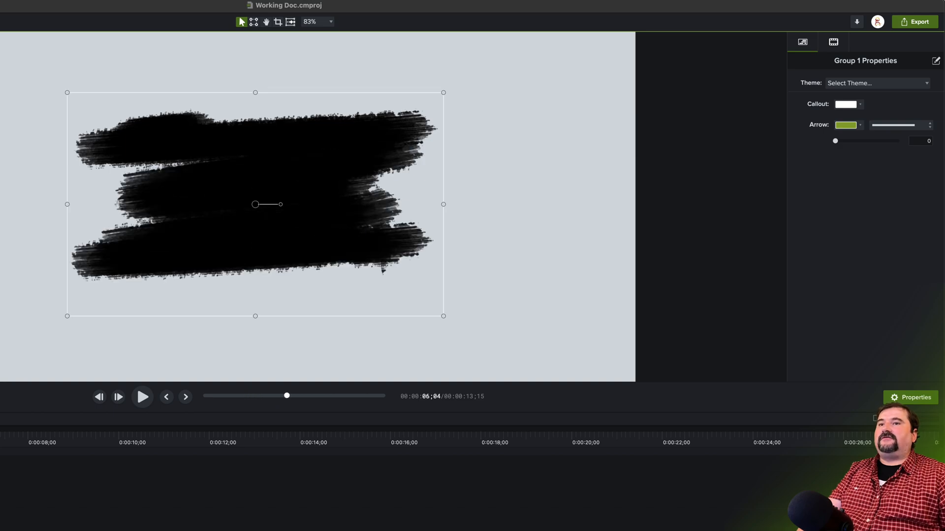
{"action": "left_click_drag", "start_coordinate": [835, 142], "coordinate": [844, 148]}
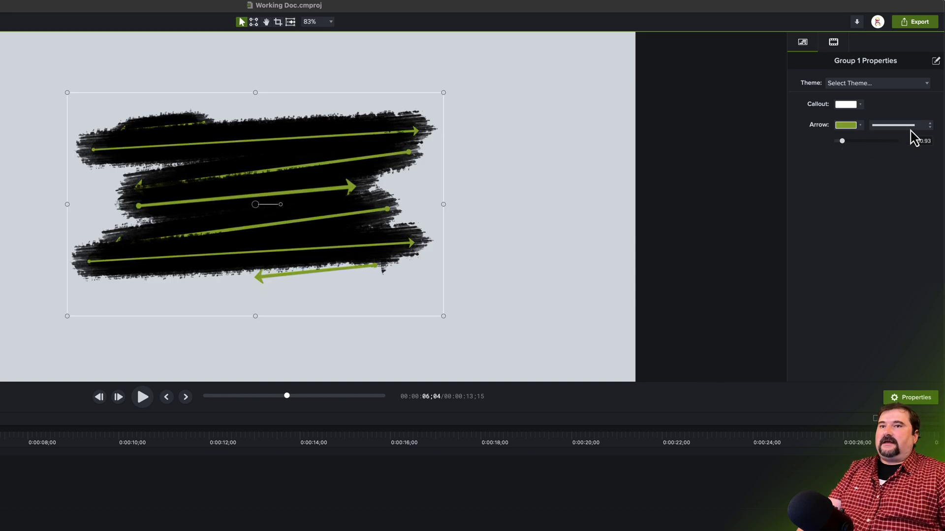
{"action": "left_click", "coordinate": [854, 126]}
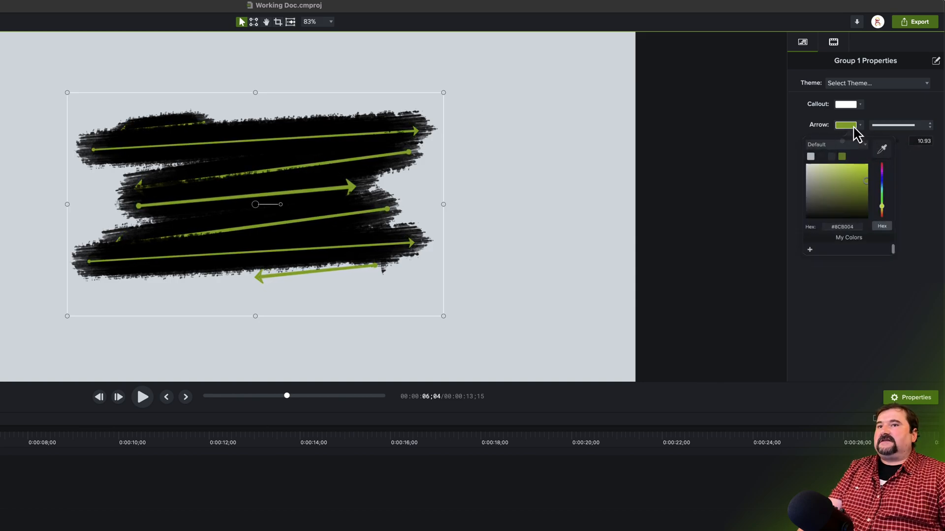
{"action": "left_click", "coordinate": [885, 177]}
{"action": "left_click", "coordinate": [859, 293]}
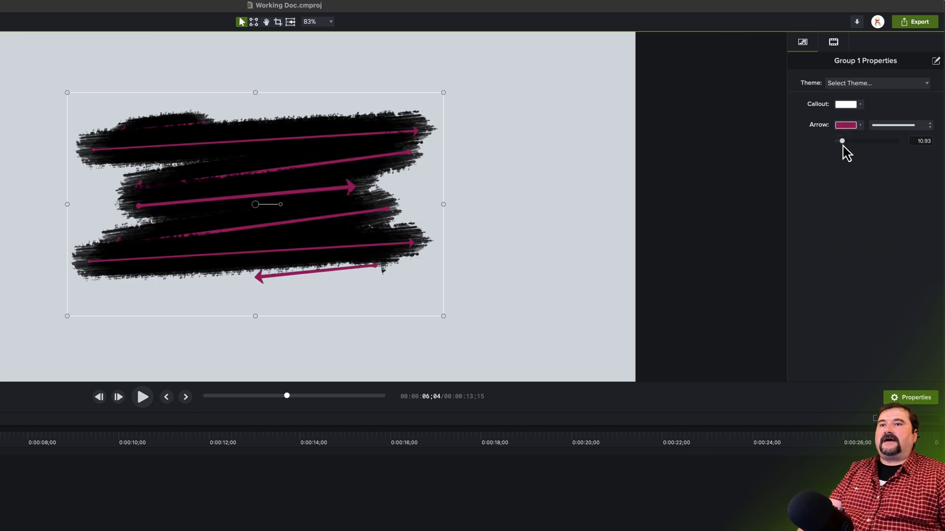
Set the group's linked arrow thickness to 0 and play a short stretch of the reveal.
{"action": "mouse_move", "coordinate": [844, 147]}
{"action": "left_mouse_down"}
{"action": "mouse_move", "coordinate": [851, 152]}
{"action": "mouse_move", "coordinate": [835, 147]}
{"action": "left_mouse_up"}
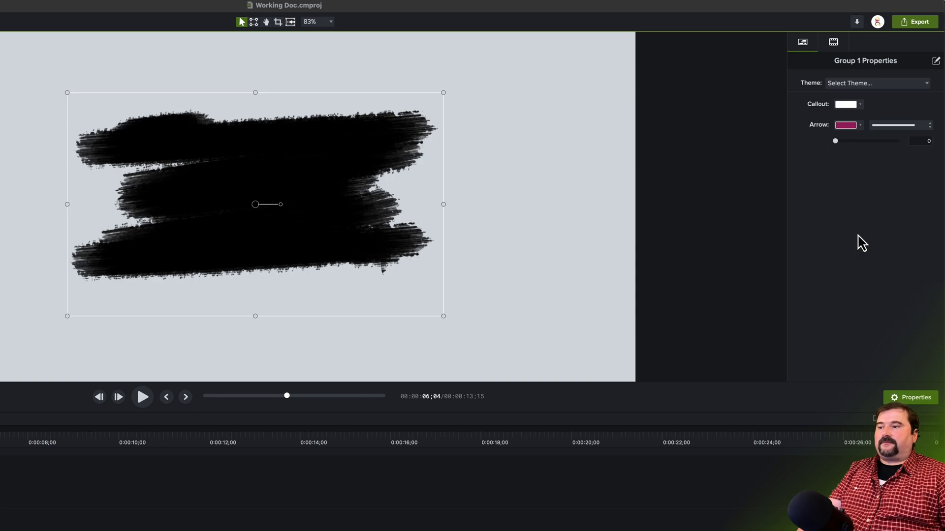
{"action": "left_click", "coordinate": [878, 478]}
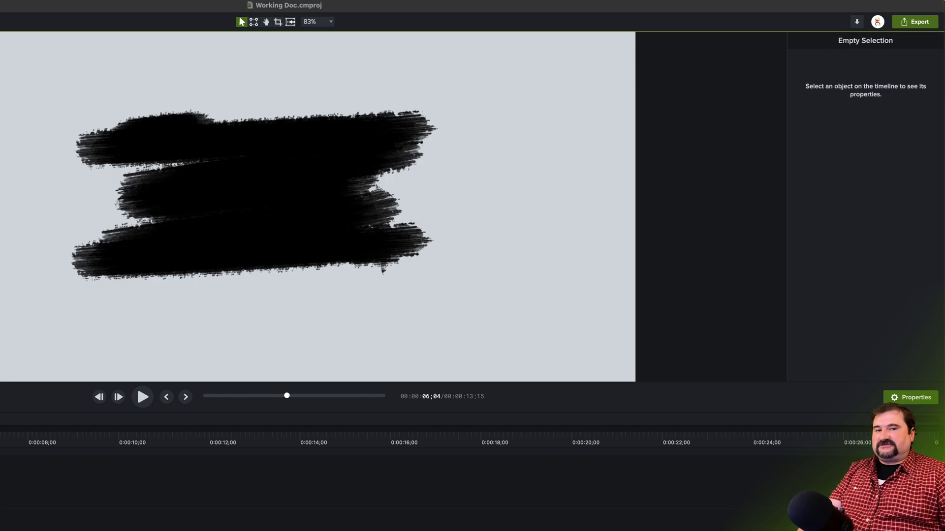
{"action": "scroll", "coordinate": [68, 294], "scroll_direction": "down", "scroll_amount": 3}
{"action": "scroll", "coordinate": [135, 322], "scroll_direction": "down", "scroll_amount": 2}
{"action": "key", "text": "space"}
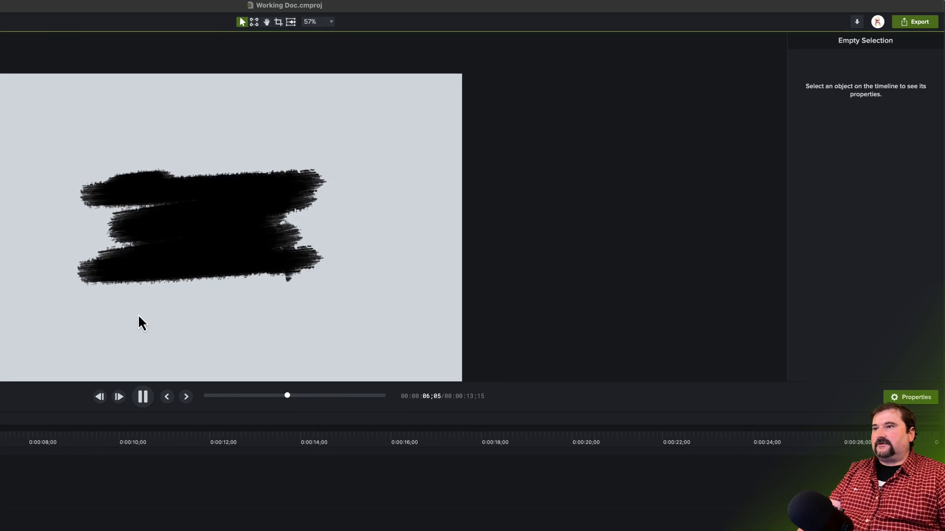
{"action": "key", "text": "space"}
Add the combined group to the Brushes library as "Brush Assembly 1" with the Use Canvas Size option.
{"action": "left_click", "coordinate": [250, 282]}
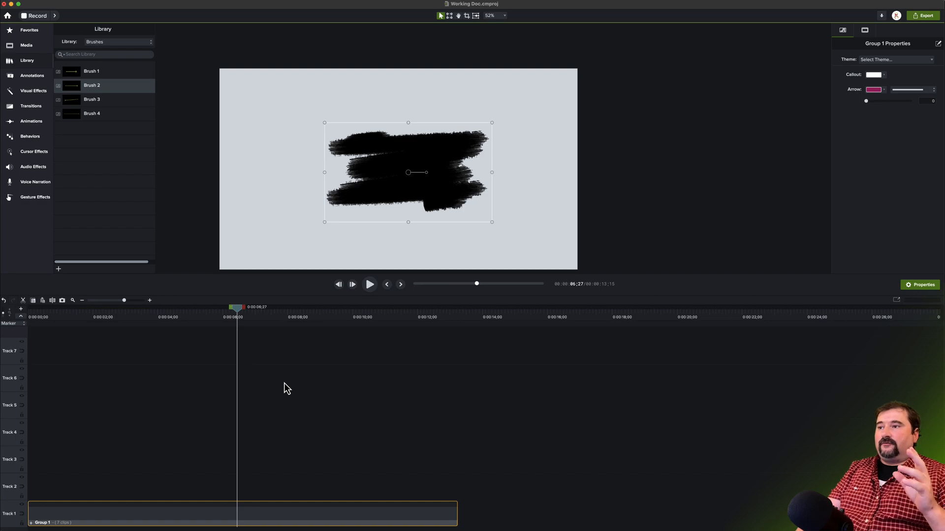
{"action": "right_click", "coordinate": [201, 521]}
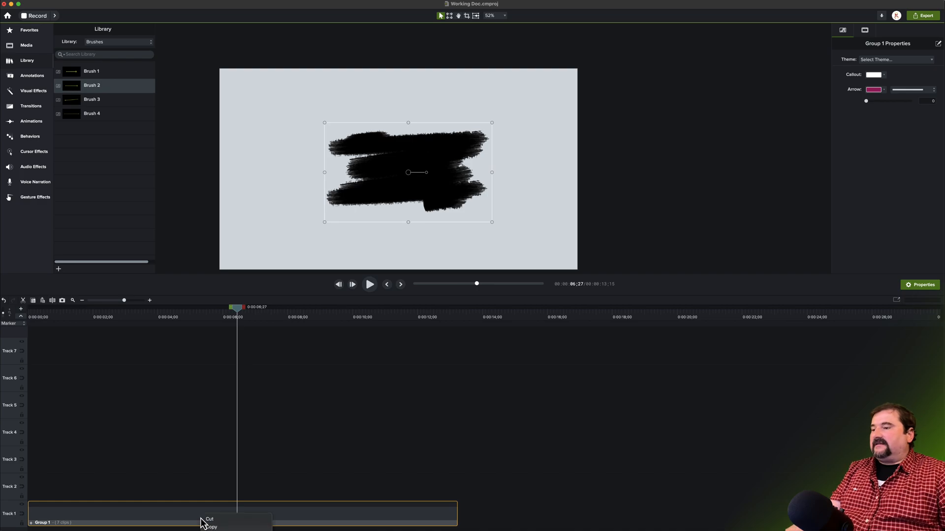
{"action": "right_click", "coordinate": [187, 513]}
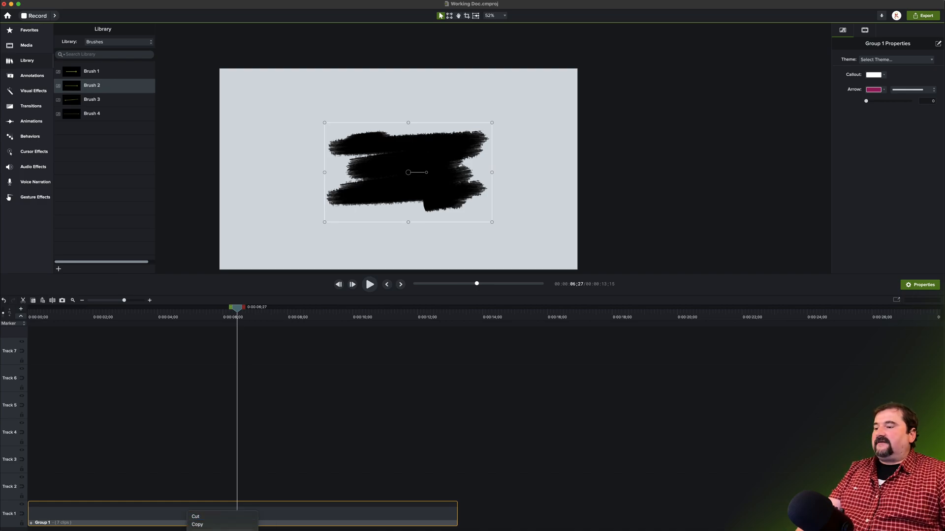
{"action": "left_click", "coordinate": [213, 530]}
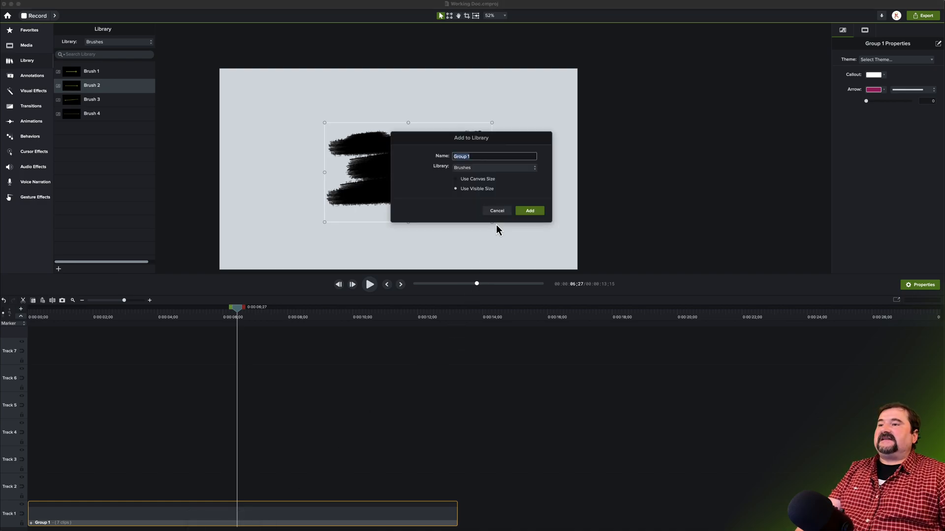
{"action": "left_click", "coordinate": [472, 180]}
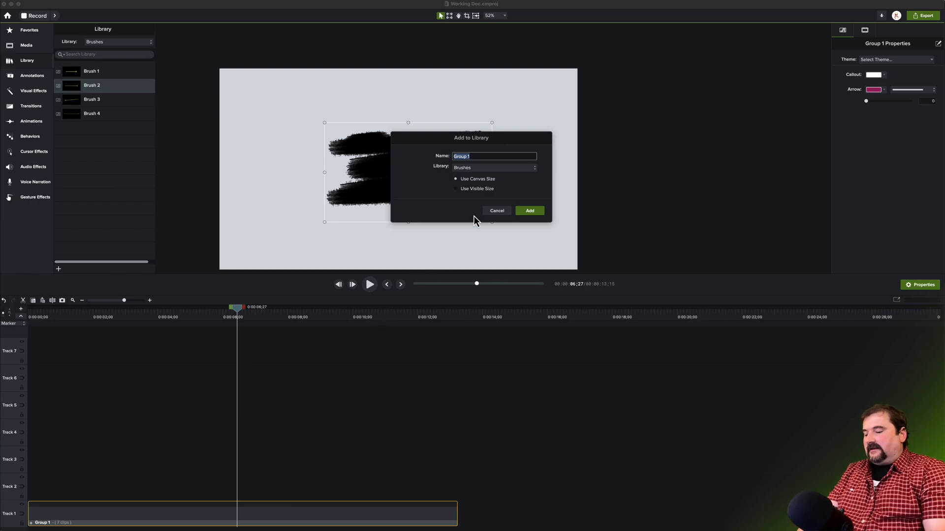
{"action": "type", "text": "Brush Assembly"}
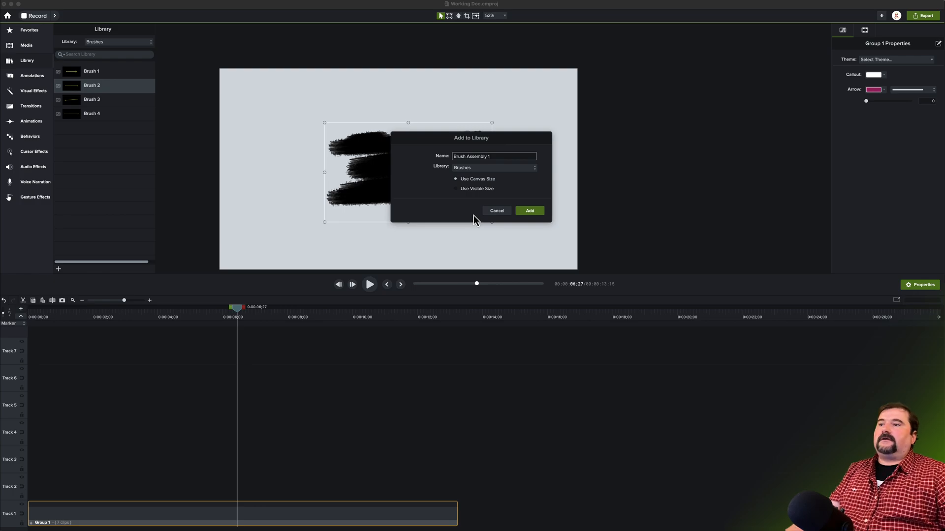
{"action": "left_click", "coordinate": [528, 212]}
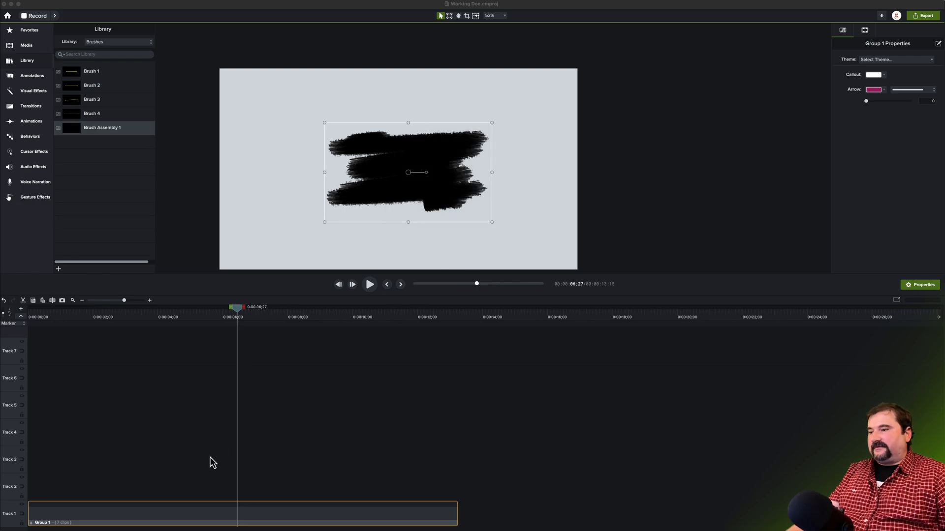
Add Brush Assembly 1 from the library to the timeline at 0:00:14;57 and play back its reveal.
{"action": "left_click_drag", "start_coordinate": [240, 311], "coordinate": [512, 326]}
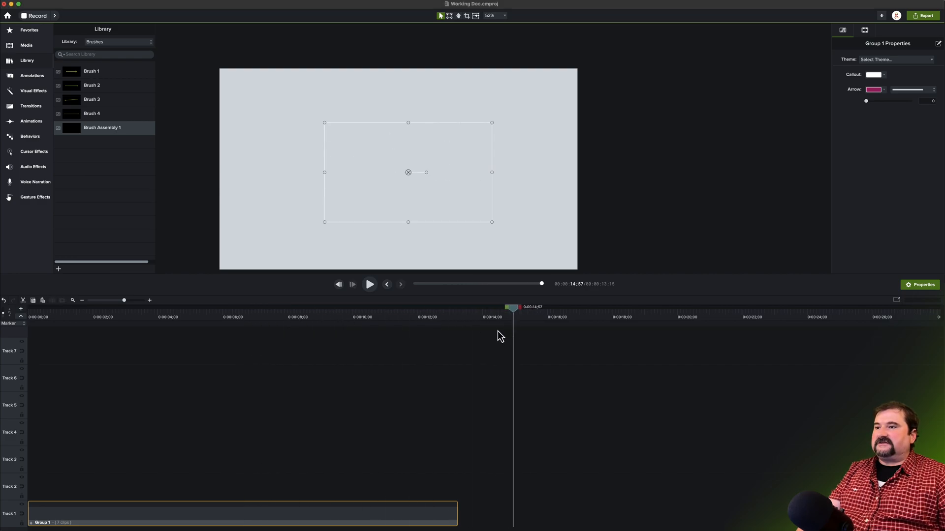
{"action": "scroll", "coordinate": [473, 204], "scroll_direction": "up", "scroll_amount": 2}
{"action": "scroll", "coordinate": [471, 203], "scroll_direction": "down", "scroll_amount": 1}
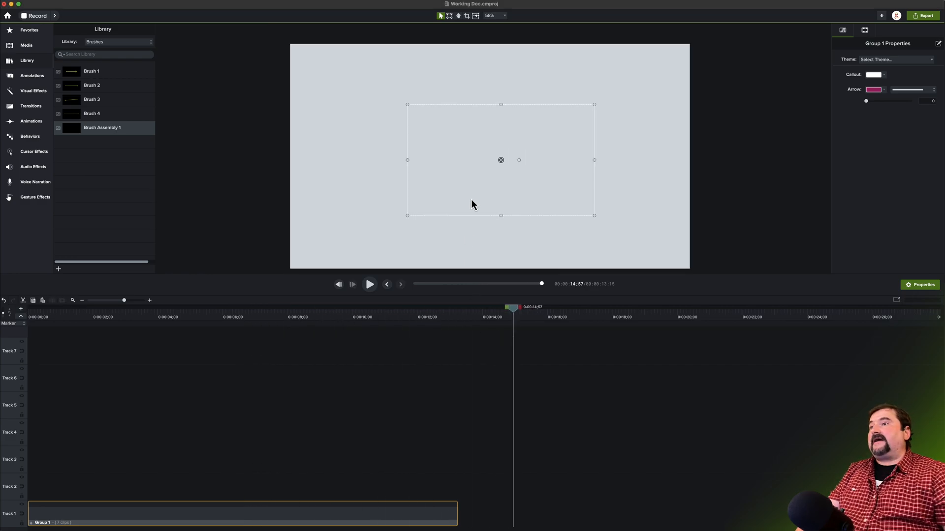
{"action": "left_click", "coordinate": [421, 386]}
{"action": "right_click", "coordinate": [75, 130]}
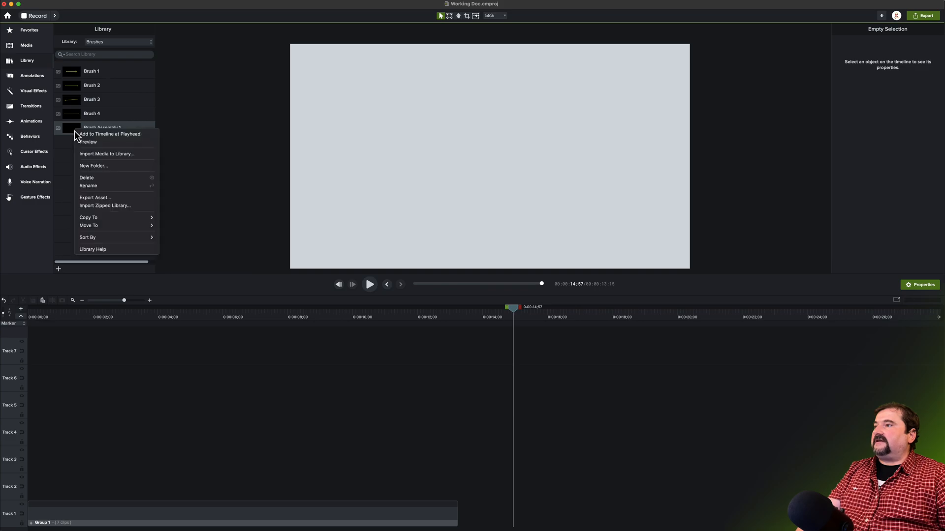
{"action": "left_click", "coordinate": [84, 135]}
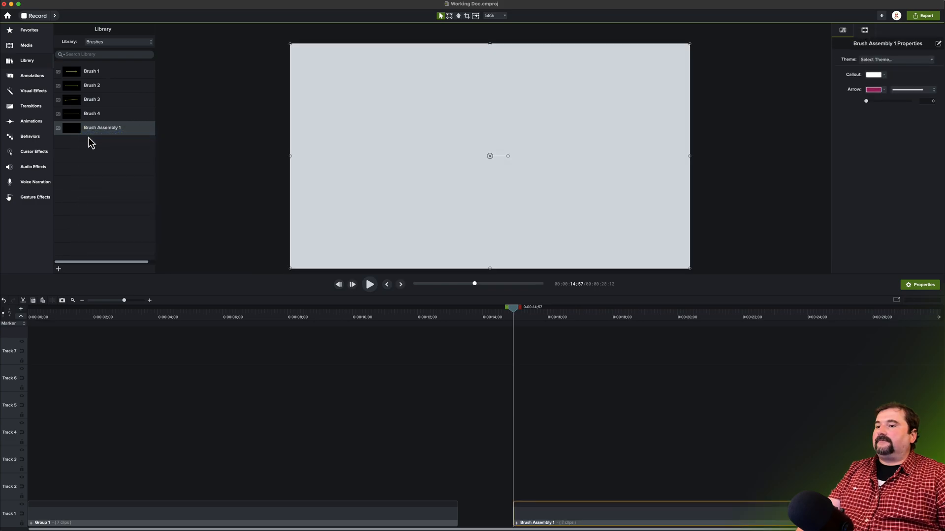
{"action": "left_click", "coordinate": [369, 285]}
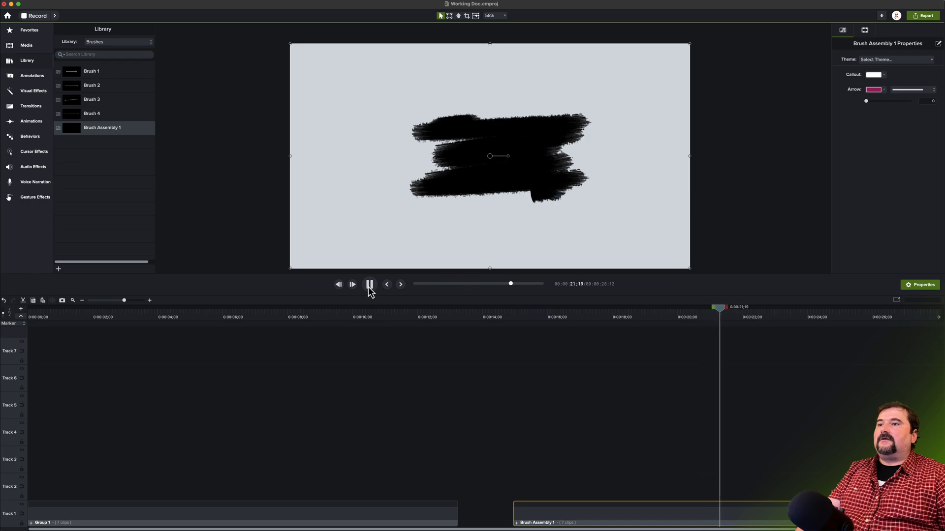
{"action": "left_click", "coordinate": [369, 287]}
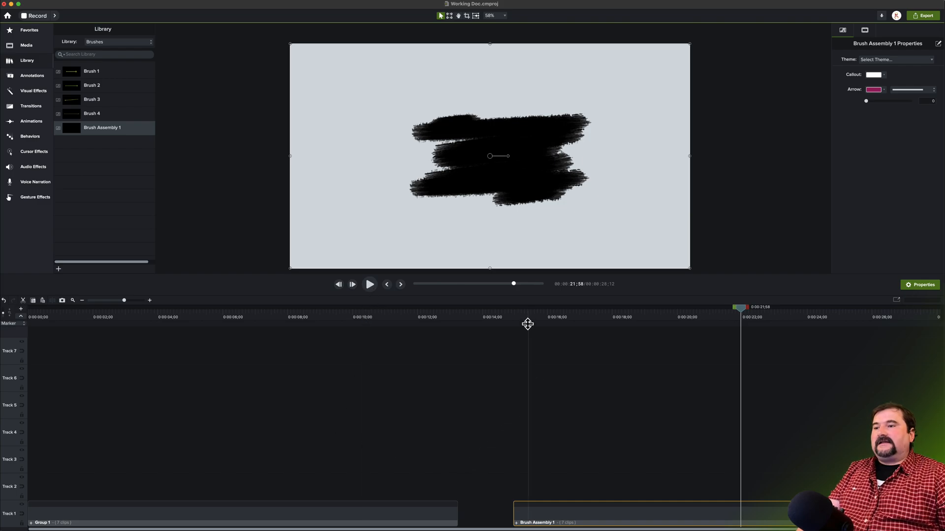
Move the Brush Assembly 1 clip up to Track 3, starting slightly earlier, and save the project.
{"action": "left_click_drag", "start_coordinate": [528, 520], "coordinate": [512, 474]}
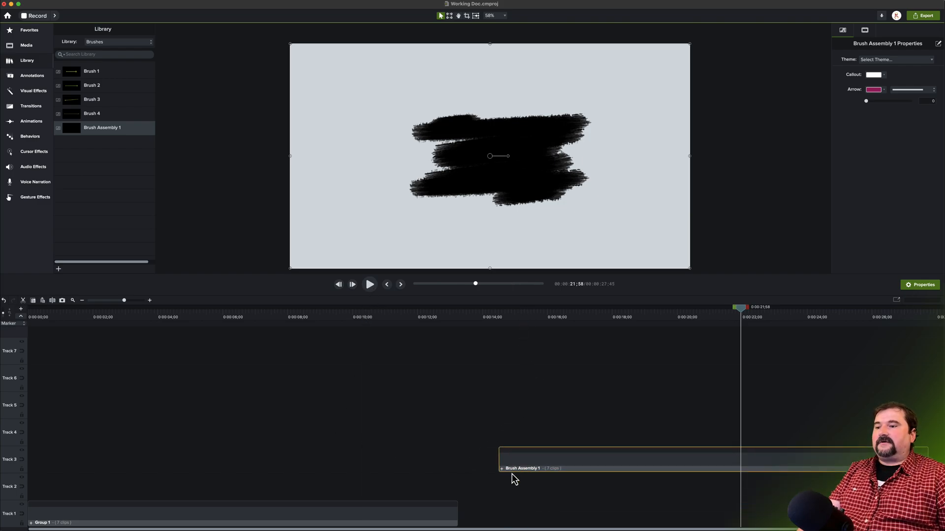
{"action": "key", "text": "super+s"}
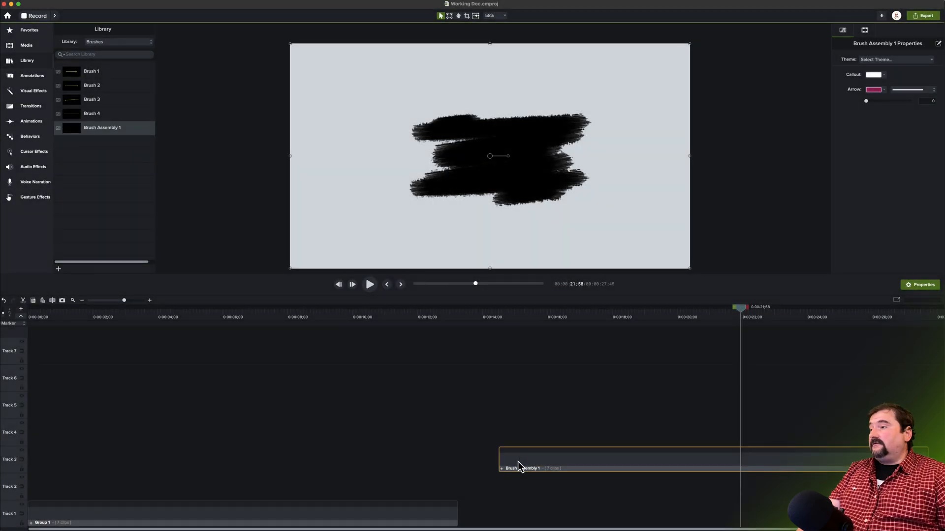
Import Sunflowers 2.heic from the Sample images folder into the media bin.
{"action": "left_click", "coordinate": [27, 45]}
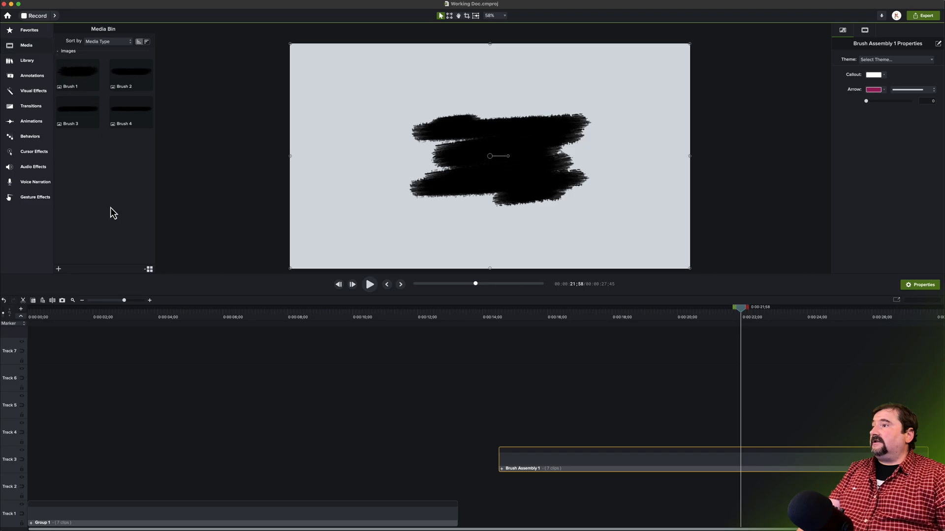
{"action": "left_click", "coordinate": [27, 61]}
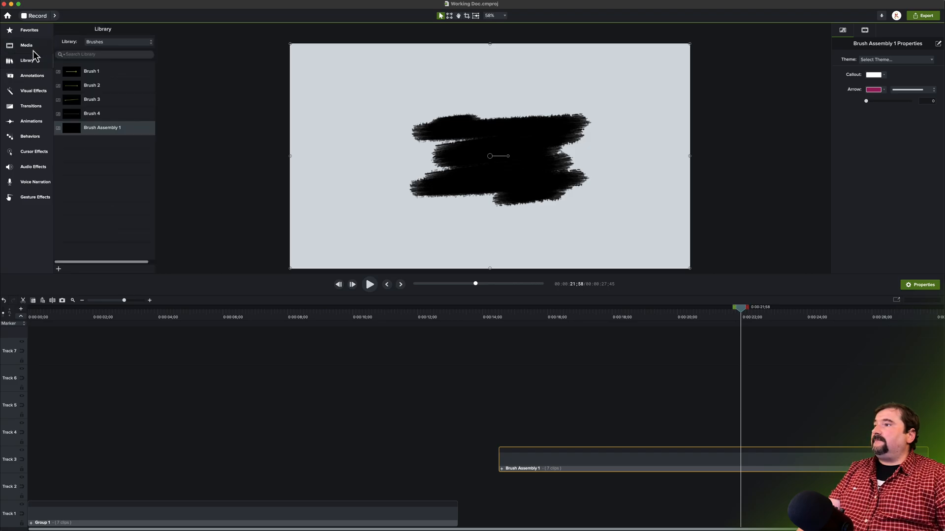
{"action": "left_click", "coordinate": [30, 46]}
{"action": "double_click", "coordinate": [85, 188]}
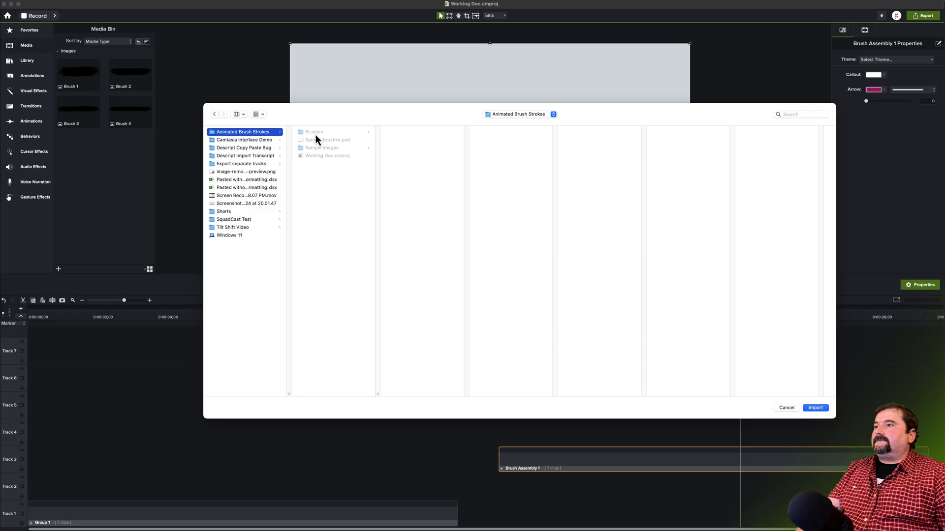
{"action": "left_click", "coordinate": [313, 148]}
{"action": "left_click", "coordinate": [421, 132]}
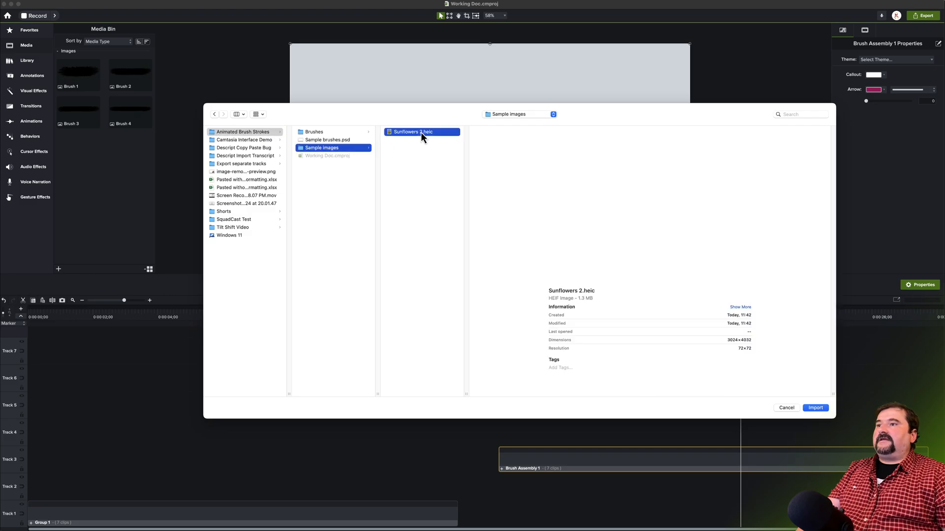
{"action": "left_click_drag", "start_coordinate": [314, 150], "coordinate": [105, 183]}
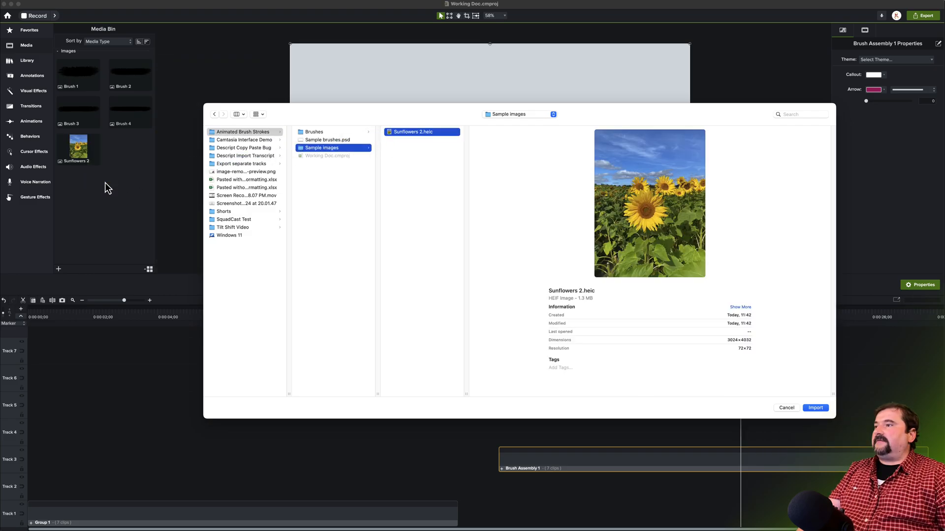
{"action": "left_click", "coordinate": [792, 409]}
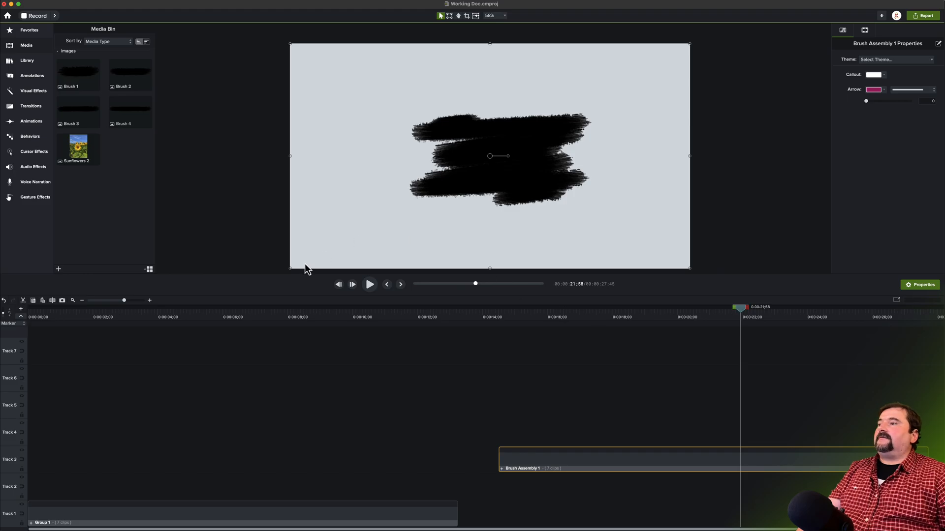
Add Sunflowers 2 to the timeline and place it on Track 2 beneath Brush Assembly 1, starting at about 0:00:20.
{"action": "right_click", "coordinate": [81, 155]}
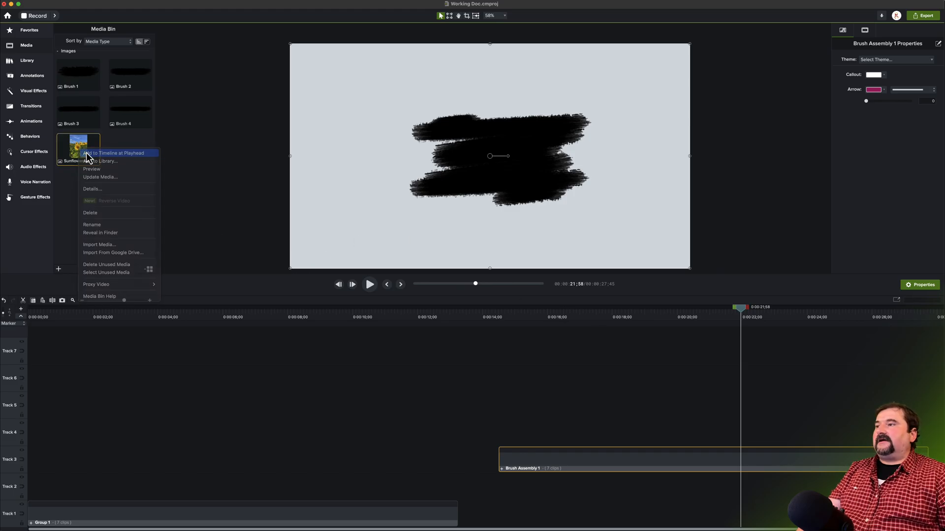
{"action": "key", "text": "Escape"}
{"action": "left_click_drag", "start_coordinate": [89, 158], "coordinate": [492, 207]}
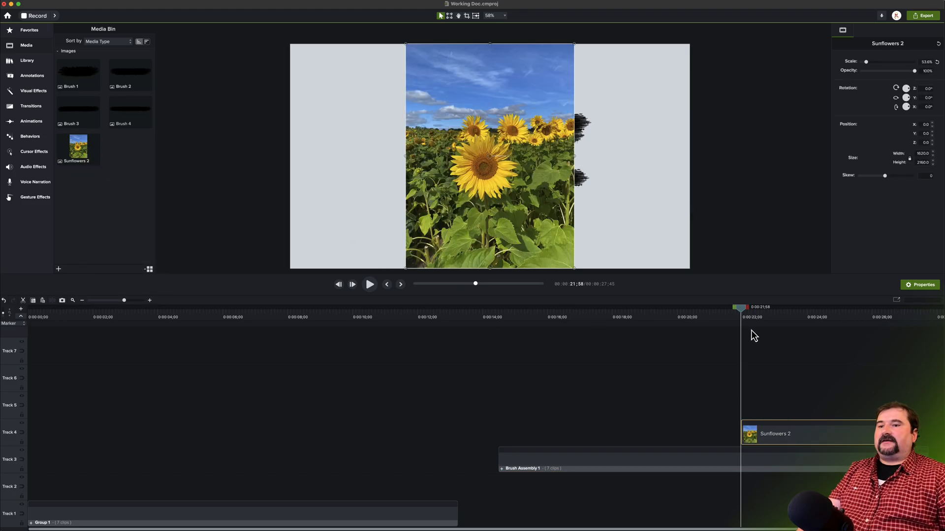
{"action": "mouse_move", "coordinate": [757, 435]}
{"action": "left_mouse_down"}
{"action": "mouse_move", "coordinate": [524, 435]}
{"action": "mouse_move", "coordinate": [705, 435]}
{"action": "left_mouse_up"}
{"action": "left_click_drag", "start_coordinate": [742, 311], "coordinate": [721, 312]}
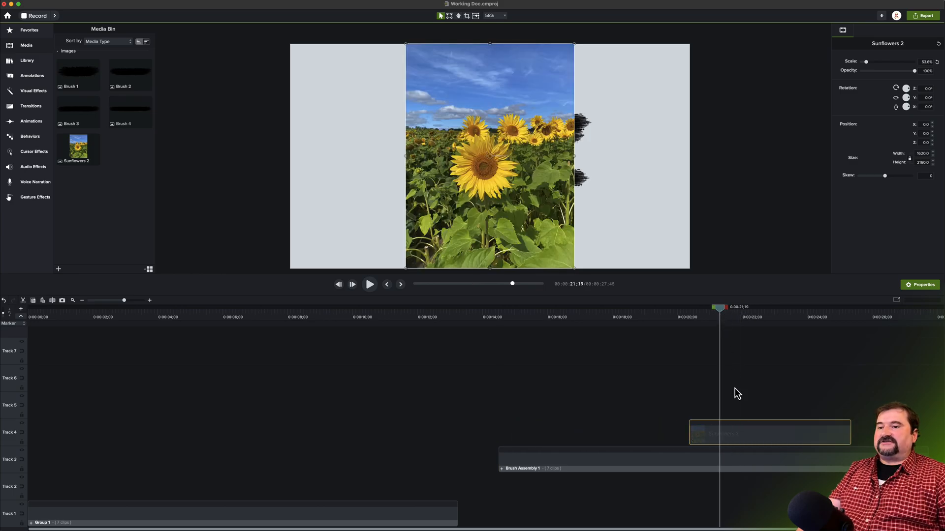
{"action": "left_click_drag", "start_coordinate": [737, 435], "coordinate": [735, 494]}
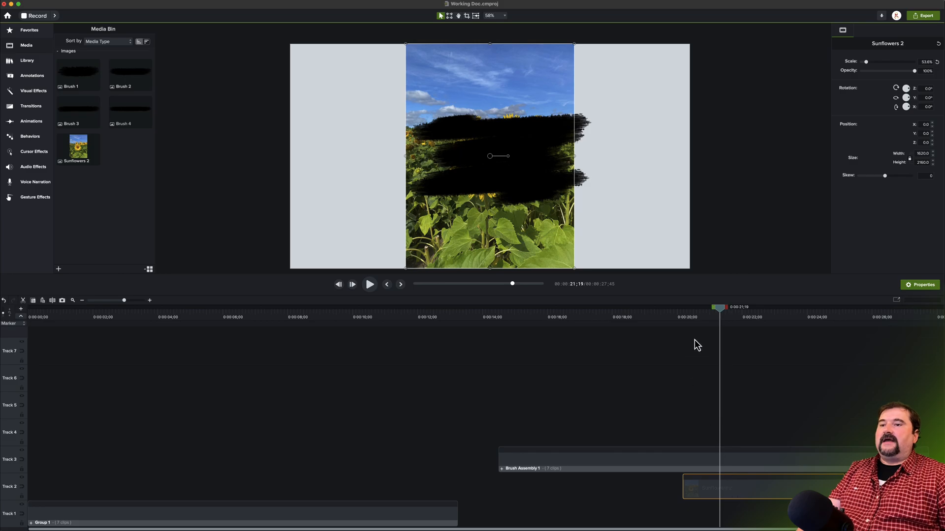
Enlarge the Sunflowers 2 image to about 64% scale and reposition it behind the brush strokes at about X 68, Y -38.
{"action": "left_click", "coordinate": [706, 461]}
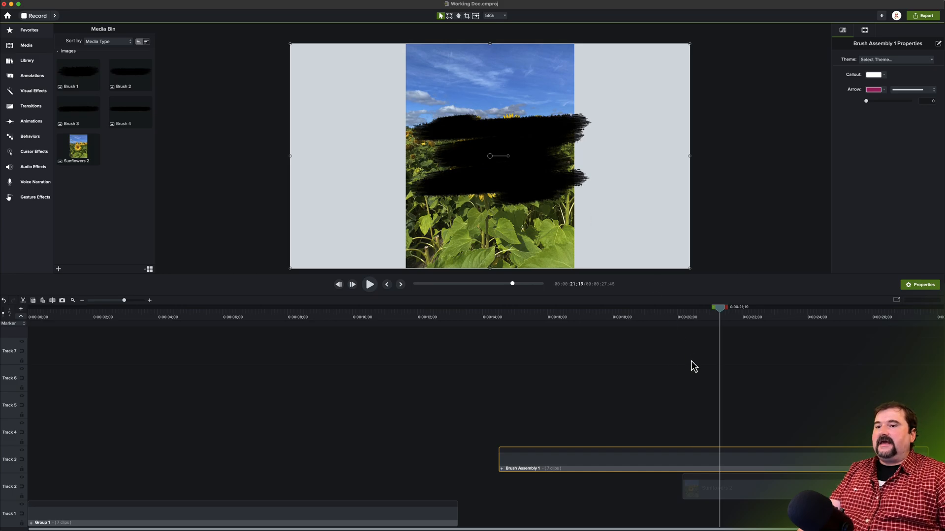
{"action": "left_click", "coordinate": [716, 489]}
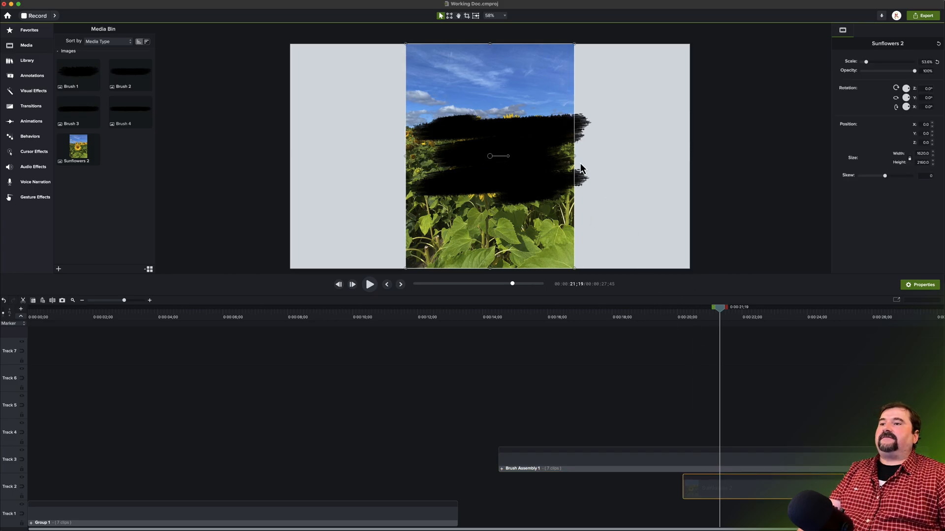
{"action": "left_click_drag", "start_coordinate": [574, 160], "coordinate": [605, 162]}
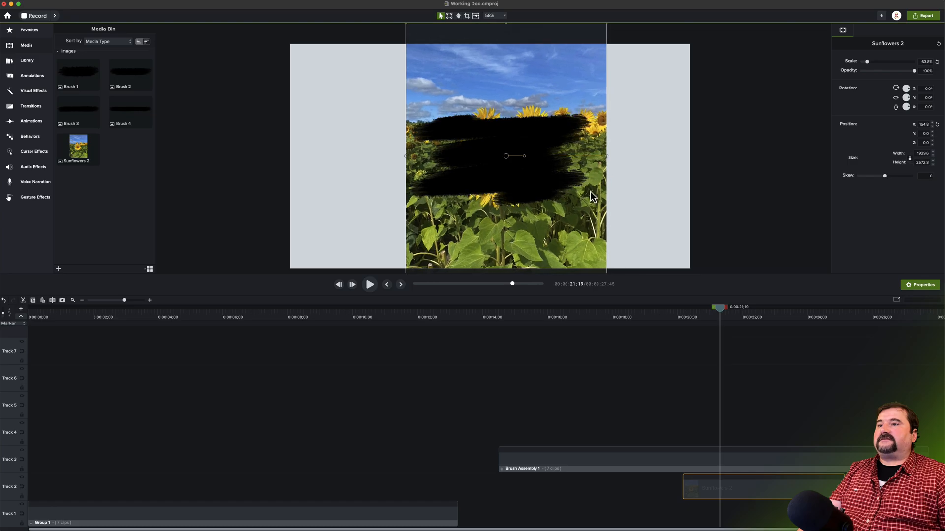
Lower the overall opacity of the Brush Assembly 1 clip to 74%.
{"action": "left_click", "coordinate": [600, 470]}
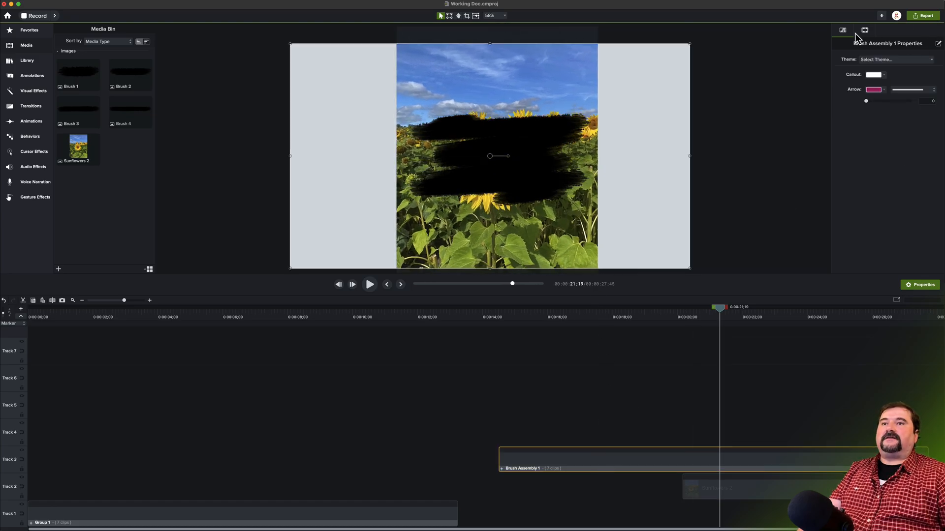
{"action": "left_click", "coordinate": [865, 31]}
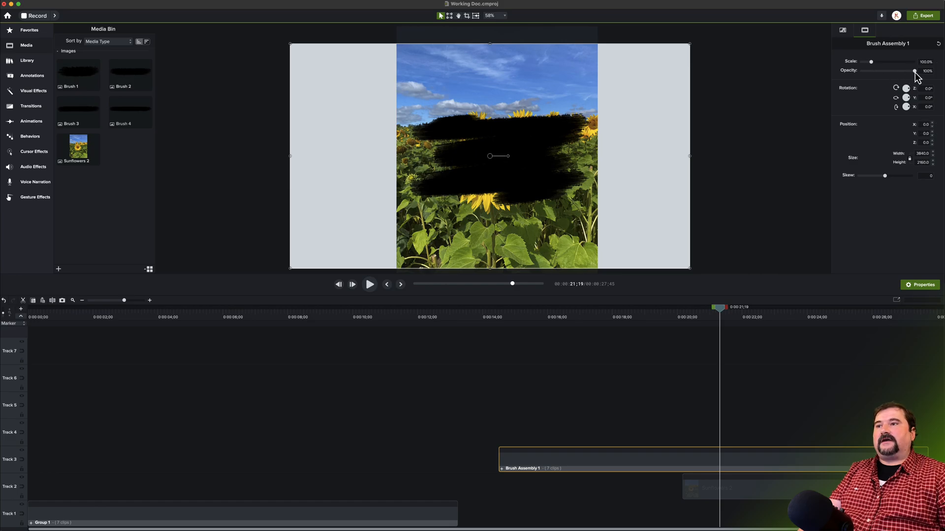
{"action": "left_click_drag", "start_coordinate": [915, 71], "coordinate": [900, 72]}
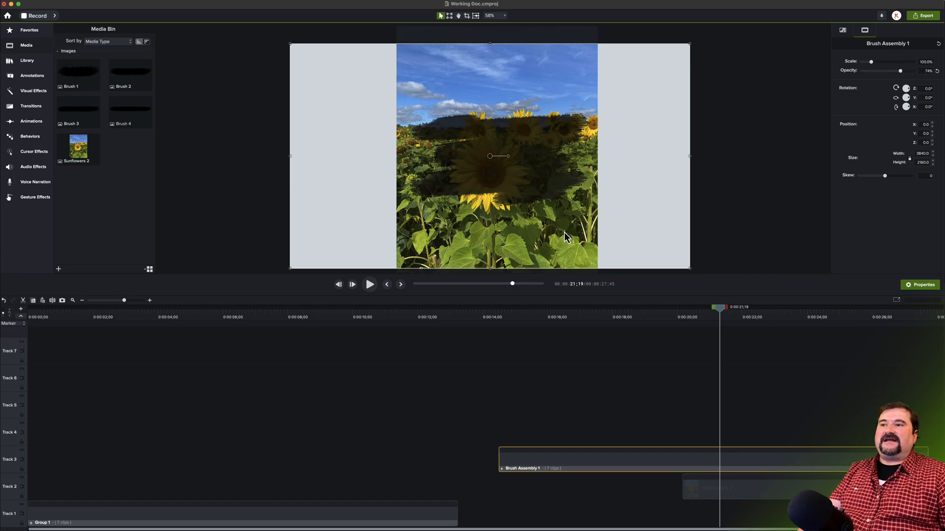
Extend the start of the Sunflowers 2 clip back to align with the start of Brush Assembly 1.
{"action": "left_click", "coordinate": [704, 489]}
{"action": "left_click_drag", "start_coordinate": [685, 488], "coordinate": [499, 487]}
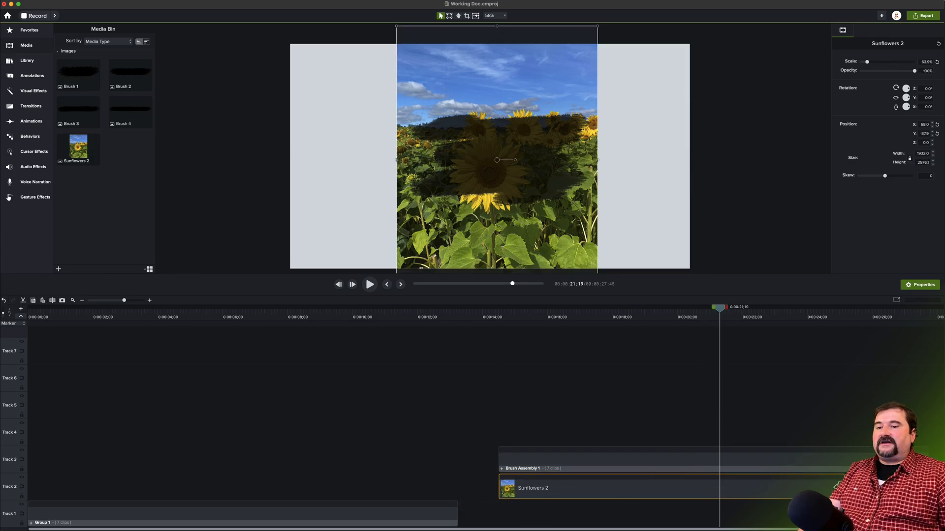
{"action": "scroll", "coordinate": [758, 492], "scroll_direction": "down", "scroll_amount": 1}
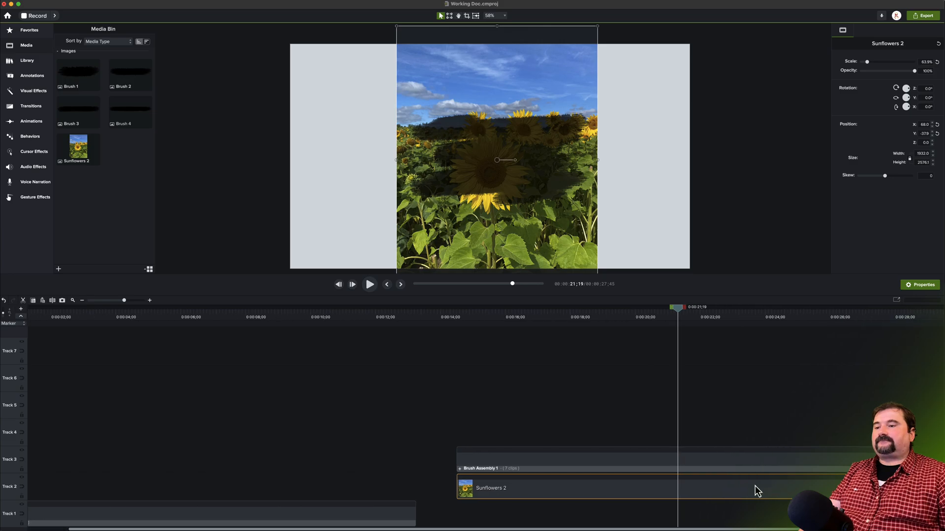
{"action": "scroll", "coordinate": [719, 485], "scroll_direction": "down", "scroll_amount": 5}
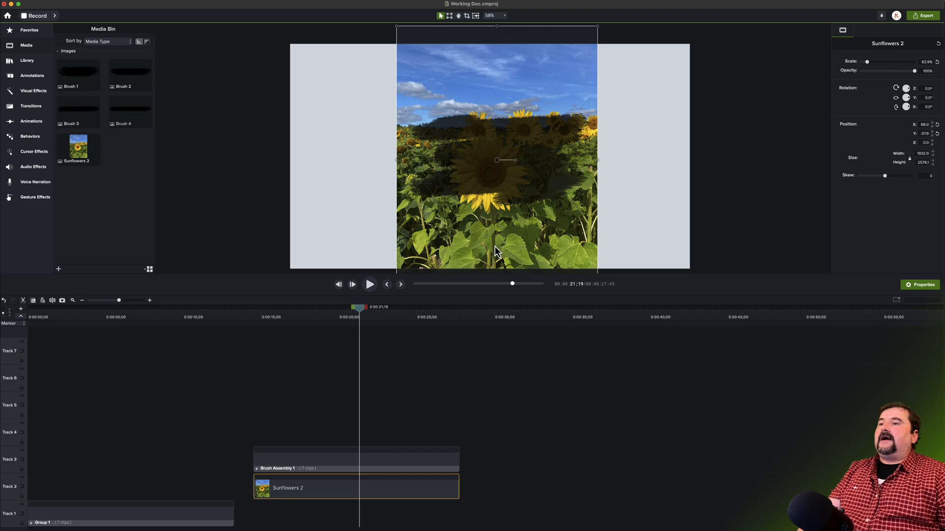
Scale the Sunflowers 2 image down to about 60% and shift it so the large sunflower sits behind the brush strokes.
{"action": "left_click_drag", "start_coordinate": [496, 252], "coordinate": [501, 250]}
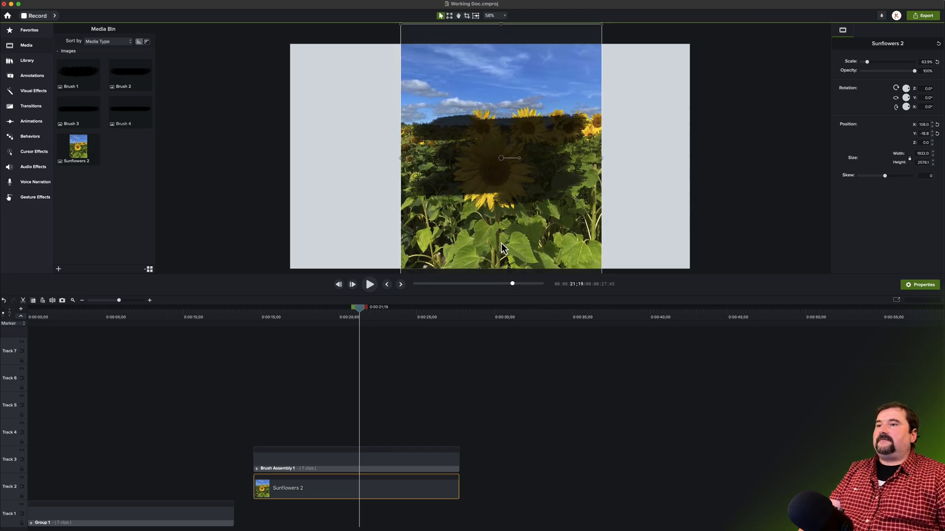
{"action": "scroll", "coordinate": [502, 243], "scroll_direction": "down", "scroll_amount": 3}
{"action": "scroll", "coordinate": [502, 241], "scroll_direction": "up", "scroll_amount": 5}
{"action": "scroll", "coordinate": [503, 238], "scroll_direction": "down", "scroll_amount": 1}
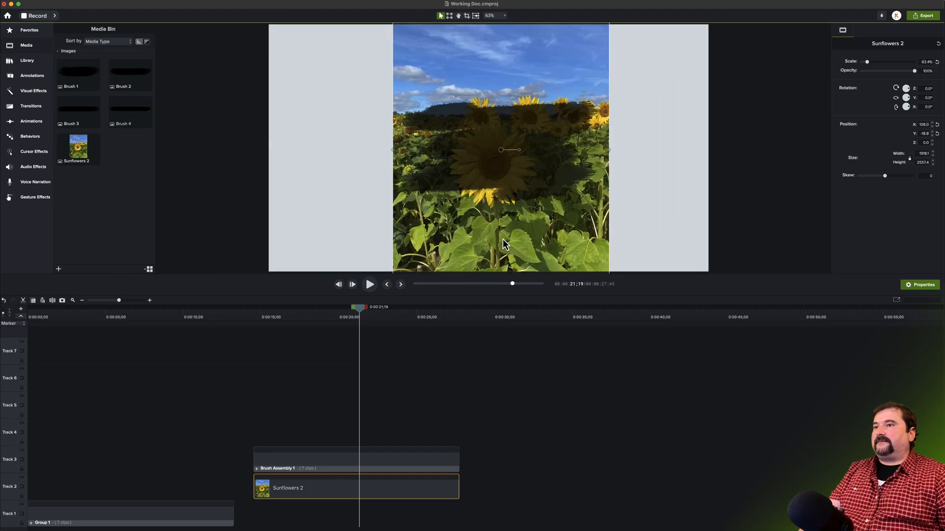
{"action": "scroll", "coordinate": [503, 238], "scroll_direction": "down", "scroll_amount": 4}
{"action": "left_click_drag", "start_coordinate": [505, 241], "coordinate": [503, 237]}
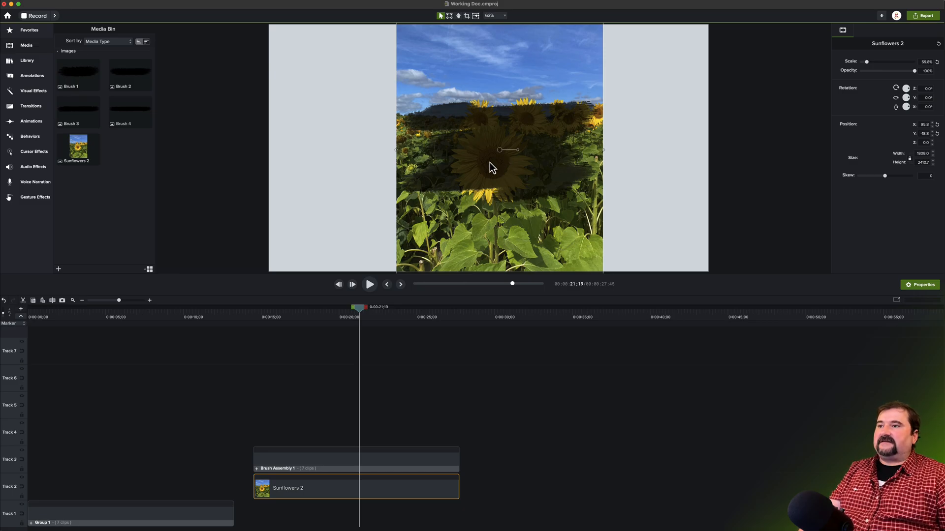
Rotate Brush Assembly 1 counterclockwise to 17° so the strokes slant upward across the sunflower image.
{"action": "left_click", "coordinate": [395, 462]}
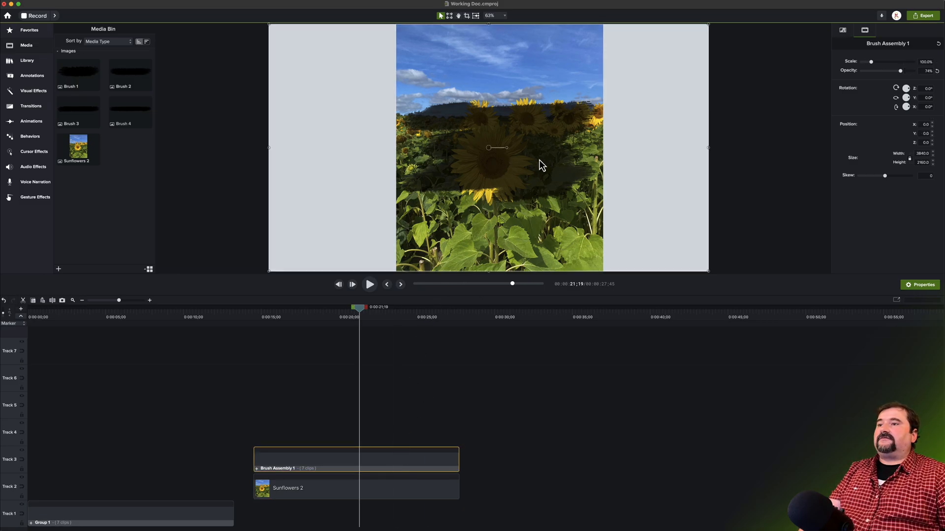
{"action": "left_click_drag", "start_coordinate": [507, 148], "coordinate": [515, 142]}
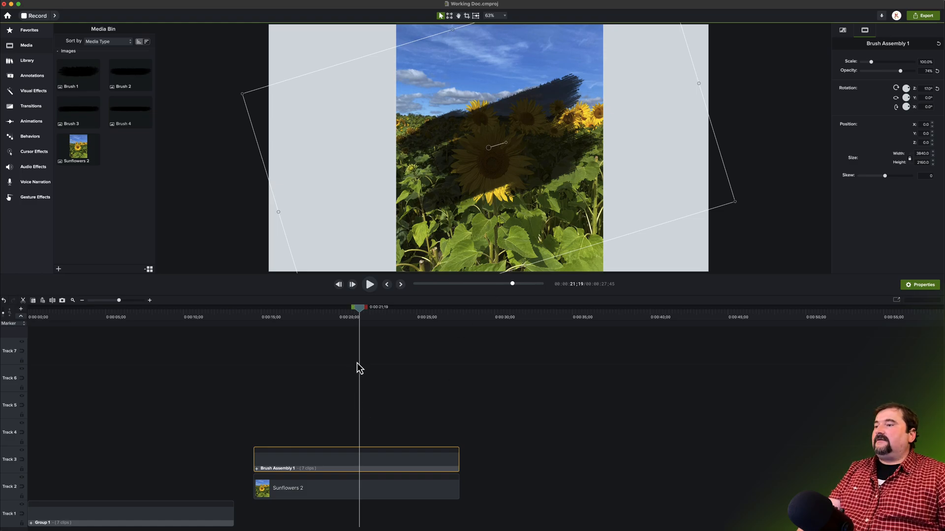
Apply the Media Matte visual effect to Brush Assembly 1 and set the clip's opacity to 100%.
{"action": "left_click", "coordinate": [33, 90]}
{"action": "scroll", "coordinate": [116, 230], "scroll_direction": "down", "scroll_amount": 5}
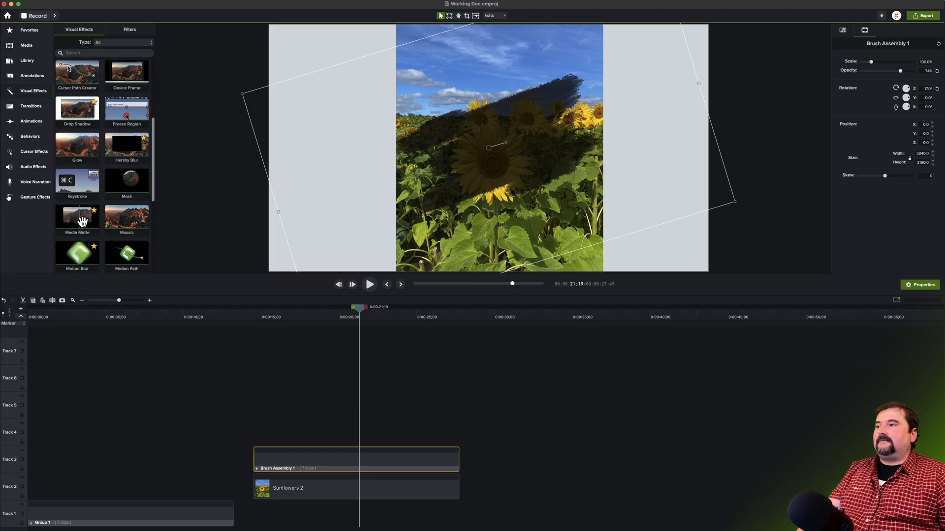
{"action": "mouse_move", "coordinate": [81, 219]}
{"action": "left_mouse_down"}
{"action": "mouse_move", "coordinate": [142, 251]}
{"action": "mouse_move", "coordinate": [241, 339]}
{"action": "mouse_move", "coordinate": [297, 424]}
{"action": "mouse_move", "coordinate": [305, 467]}
{"action": "left_mouse_up"}
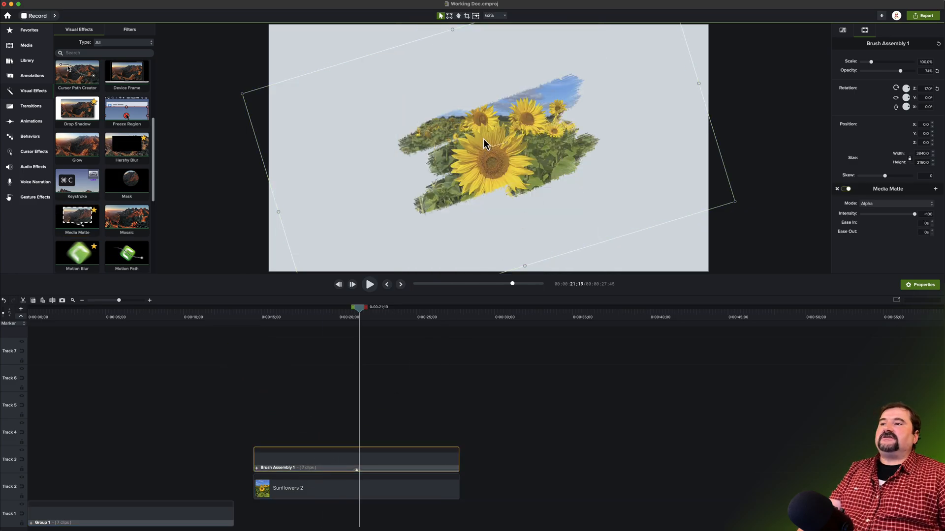
{"action": "scroll", "coordinate": [503, 164], "scroll_direction": "up", "scroll_amount": 5}
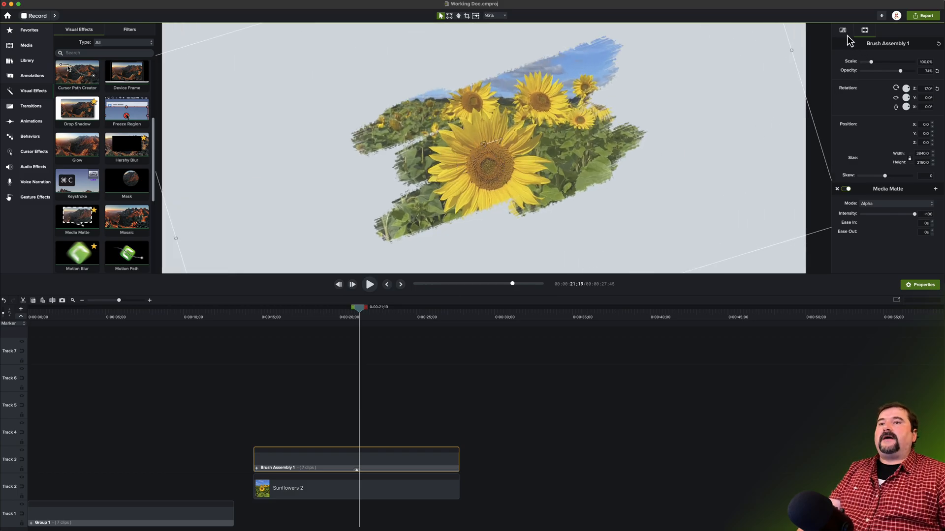
{"action": "left_click_drag", "start_coordinate": [900, 72], "coordinate": [923, 82]}
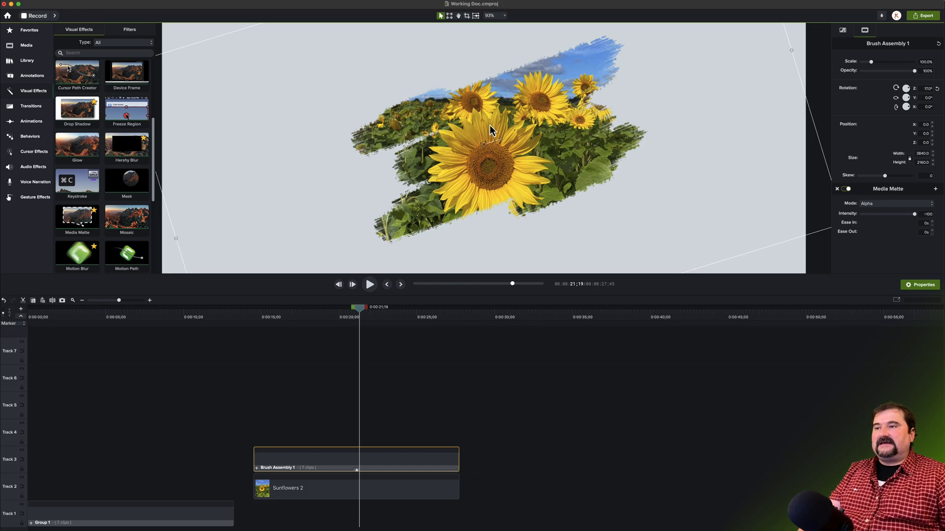
Play back the sunflower reveal from 0:00:13;41 and scrub ahead to about 0:00:25 to check how the strokes end.
{"action": "left_click", "coordinate": [240, 313]}
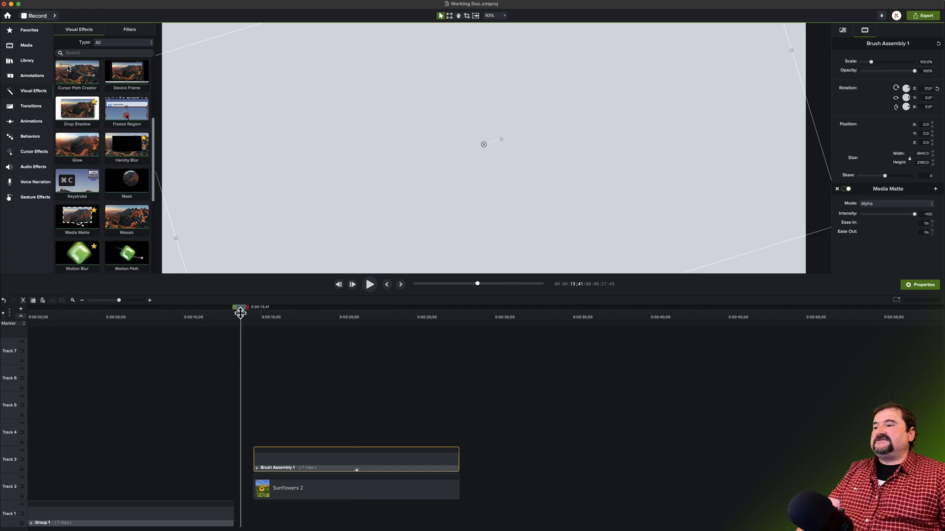
{"action": "scroll", "coordinate": [441, 187], "scroll_direction": "down", "scroll_amount": 4}
{"action": "left_click", "coordinate": [194, 245]}
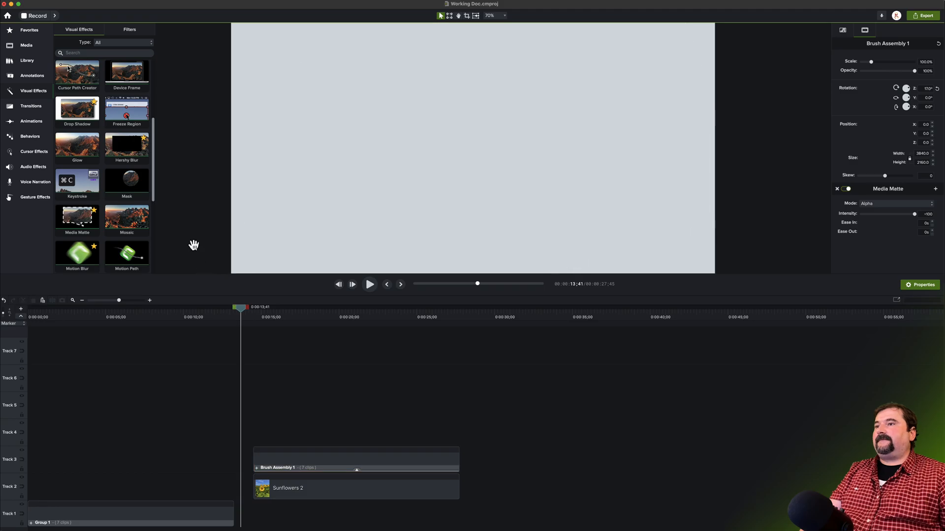
{"action": "key", "text": "space"}
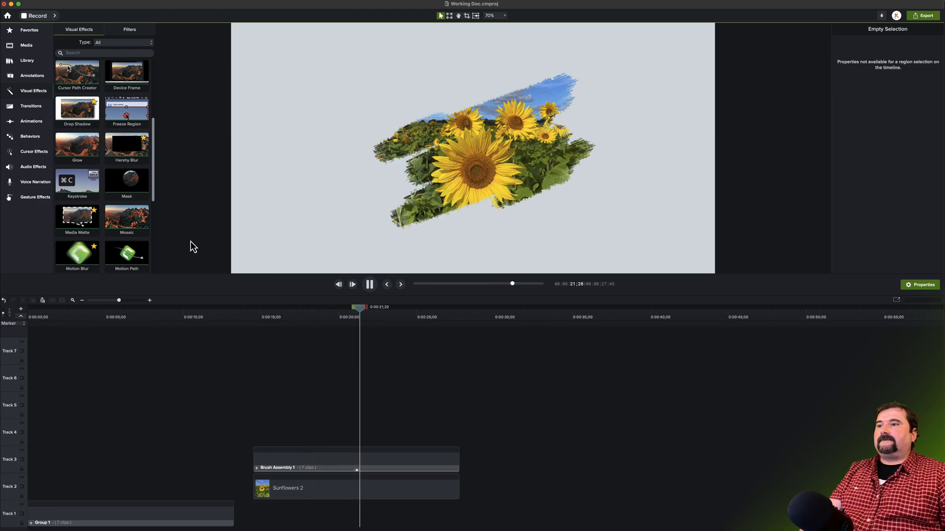
{"action": "key", "text": "space"}
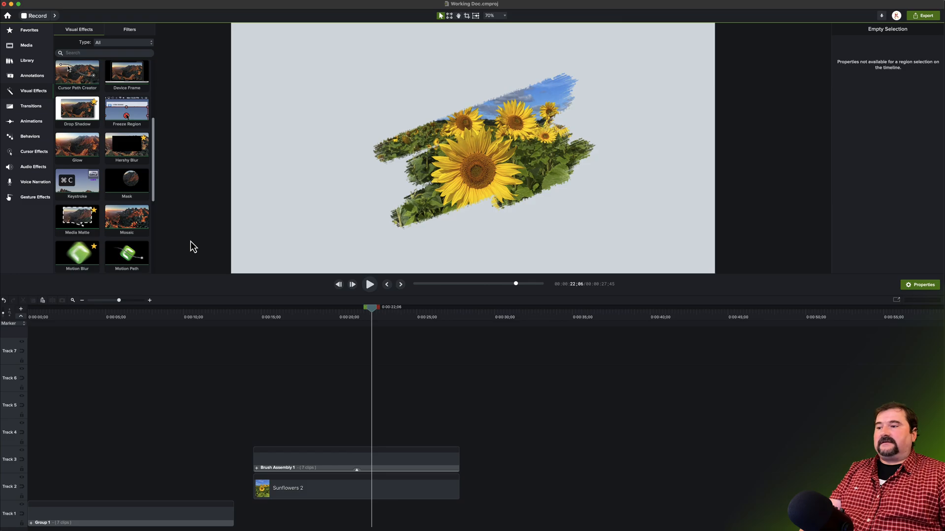
{"action": "left_click_drag", "start_coordinate": [373, 312], "coordinate": [429, 320]}
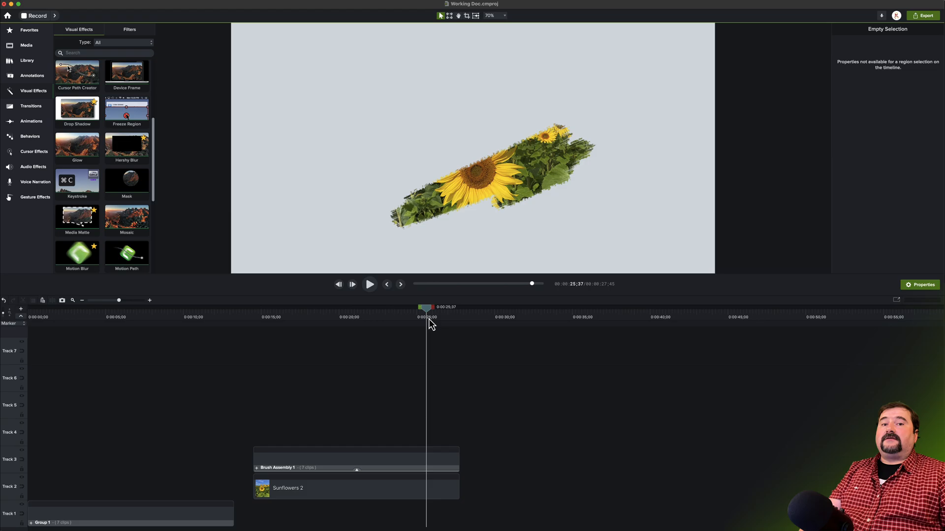
Inside the Brush Assembly 1 group, extend the brush clips on Tracks 1 to 6 to the group's end, then close the group.
{"action": "left_click", "coordinate": [258, 468]}
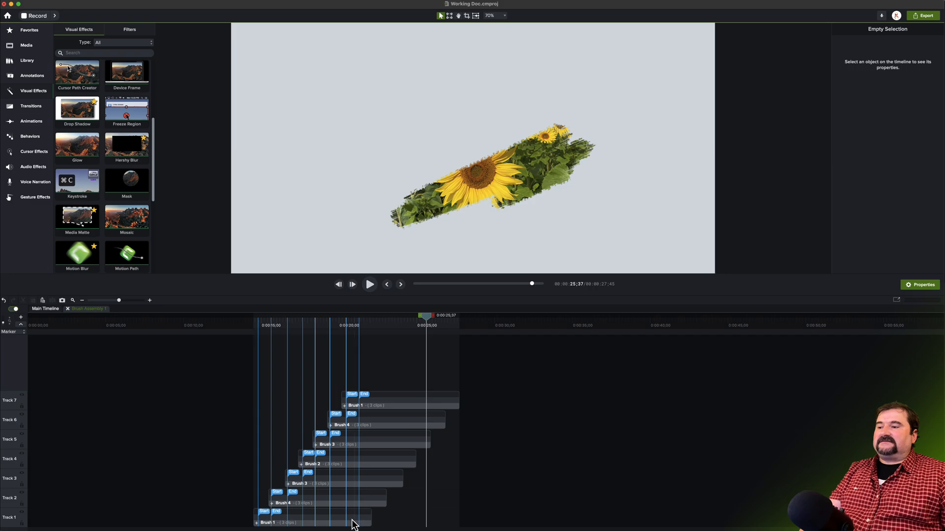
{"action": "left_click_drag", "start_coordinate": [372, 523], "coordinate": [459, 524]}
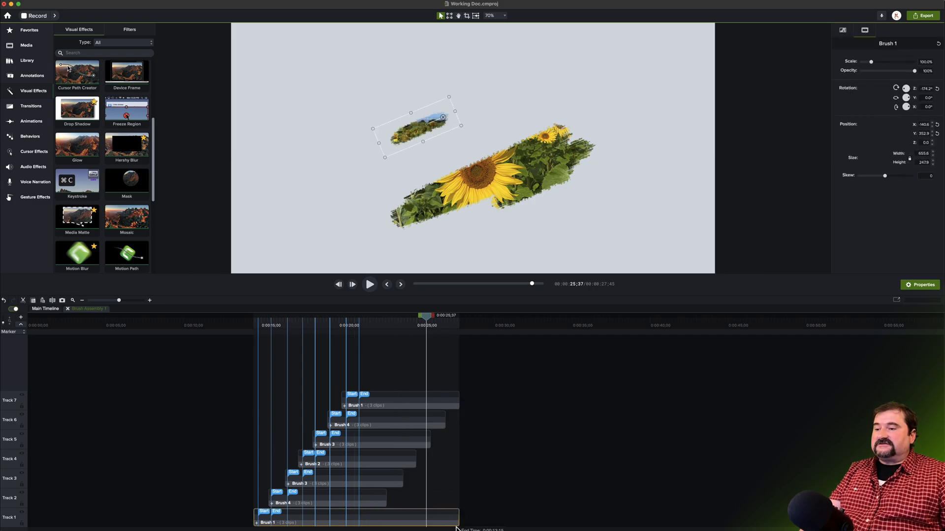
{"action": "left_click_drag", "start_coordinate": [388, 501], "coordinate": [456, 497]}
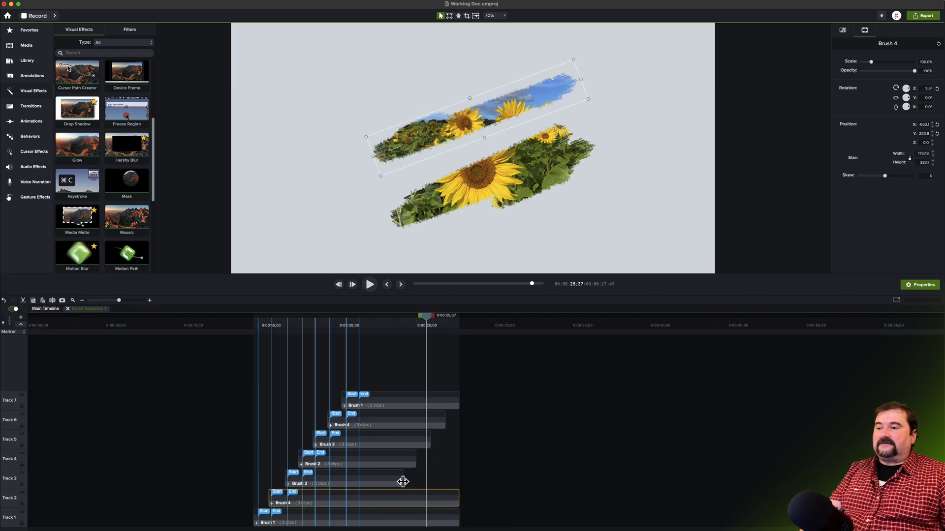
{"action": "mouse_move", "coordinate": [402, 481]}
{"action": "left_mouse_down"}
{"action": "mouse_move", "coordinate": [457, 481]}
{"action": "mouse_move", "coordinate": [439, 461]}
{"action": "mouse_move", "coordinate": [457, 460]}
{"action": "mouse_move", "coordinate": [441, 441]}
{"action": "mouse_move", "coordinate": [456, 439]}
{"action": "mouse_move", "coordinate": [450, 421]}
{"action": "mouse_move", "coordinate": [458, 422]}
{"action": "left_mouse_up"}
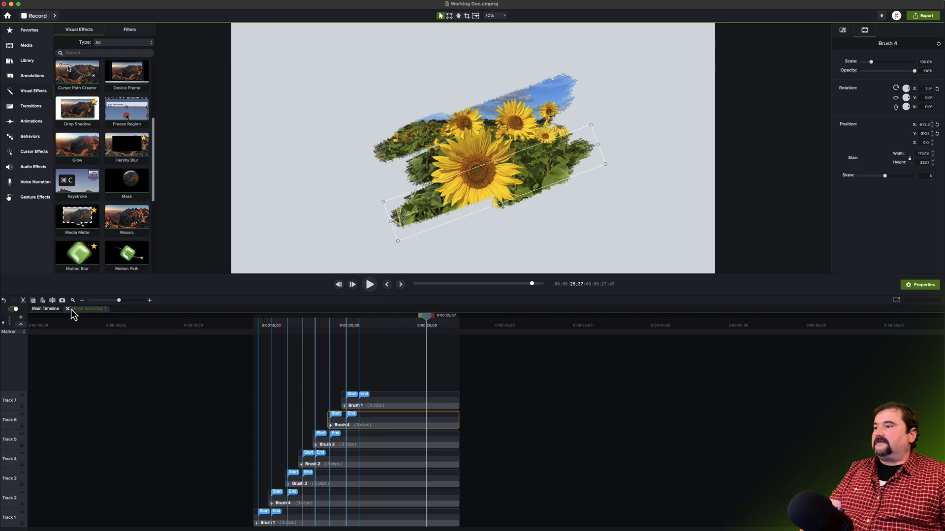
{"action": "left_click", "coordinate": [68, 309]}
Extend the end of the Sunflowers 2 clip on Track 2 to about 0:00:39.
{"action": "left_click", "coordinate": [374, 464]}
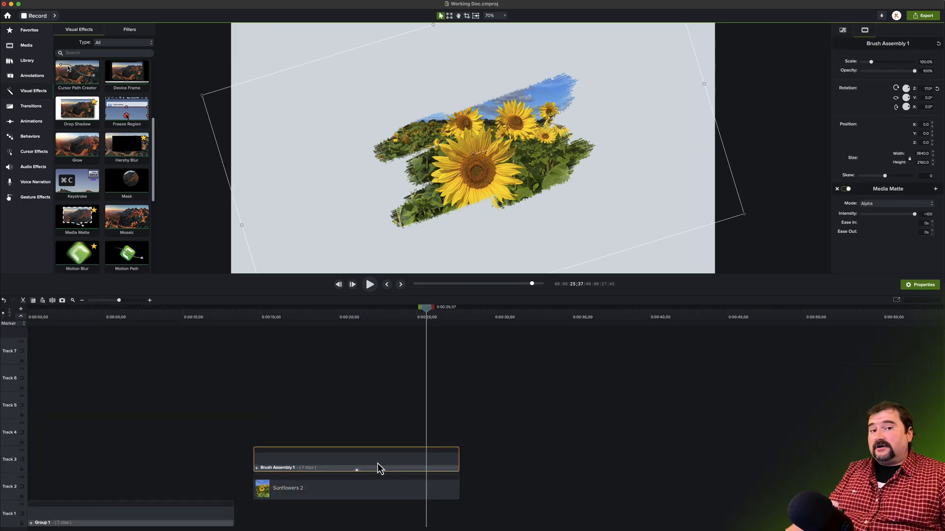
{"action": "left_click", "coordinate": [367, 490]}
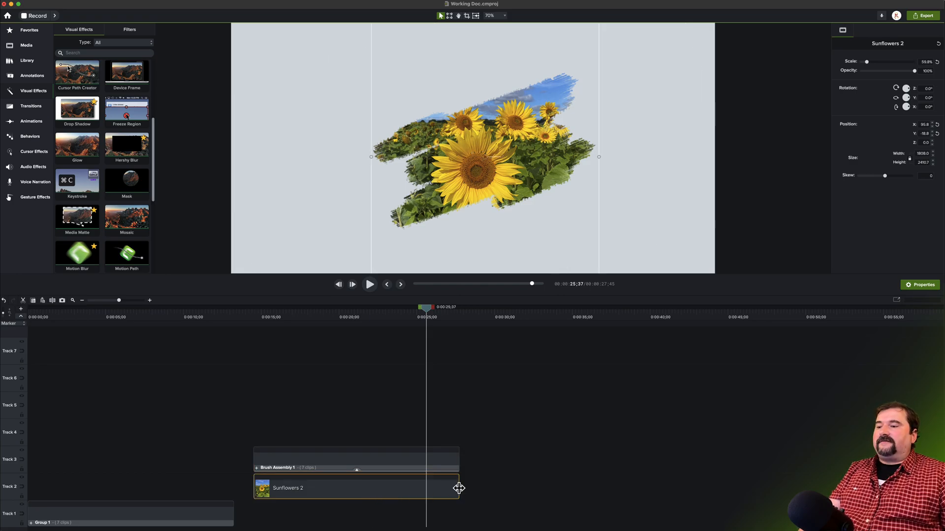
{"action": "left_click_drag", "start_coordinate": [458, 487], "coordinate": [639, 488]}
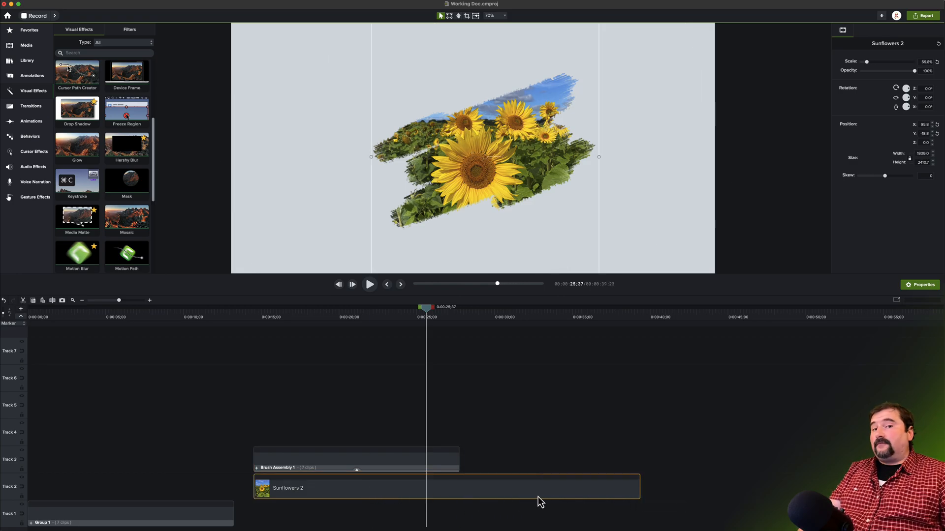
Extend the end of Brush Assembly 1 on Track 3 to match the end of the Sunflowers 2 clip.
{"action": "left_click", "coordinate": [433, 465]}
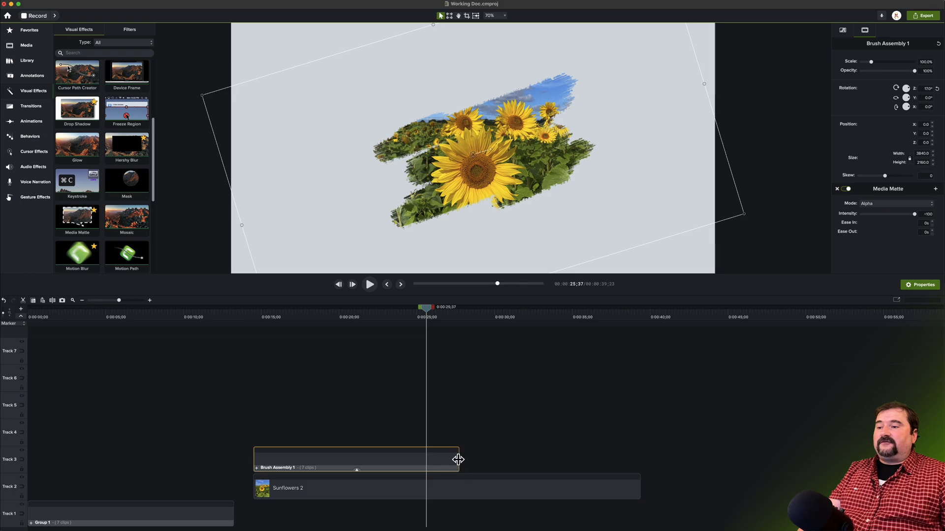
{"action": "left_click_drag", "start_coordinate": [458, 459], "coordinate": [638, 463]}
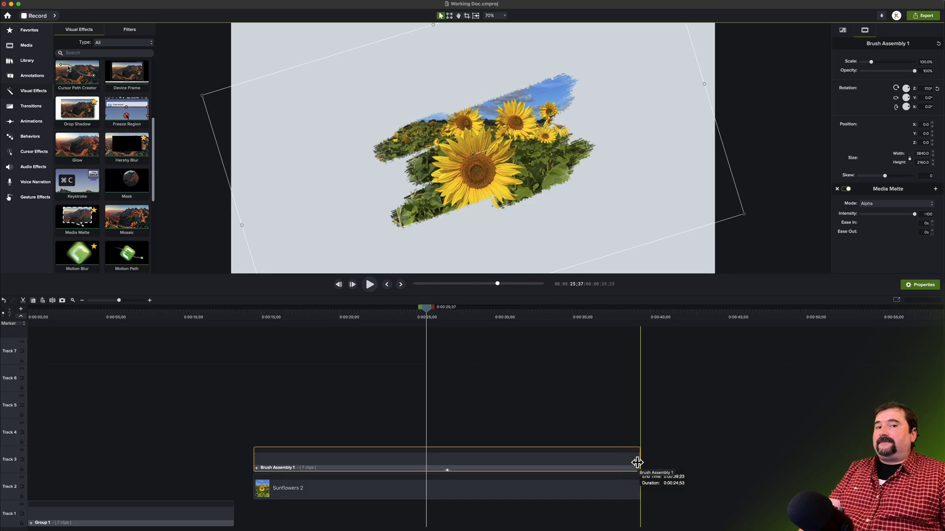
{"action": "left_click_drag", "start_coordinate": [638, 462], "coordinate": [637, 463]}
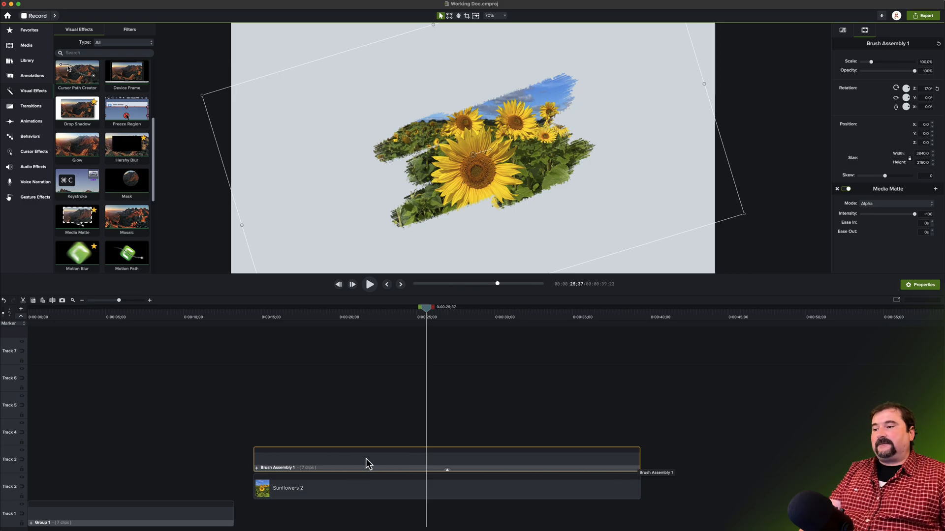
Check the brush clips' ends inside the Brush Assembly 1 group up to about 0:00:38, then play back the sunflower reveal from the main timeline.
{"action": "left_click", "coordinate": [256, 470]}
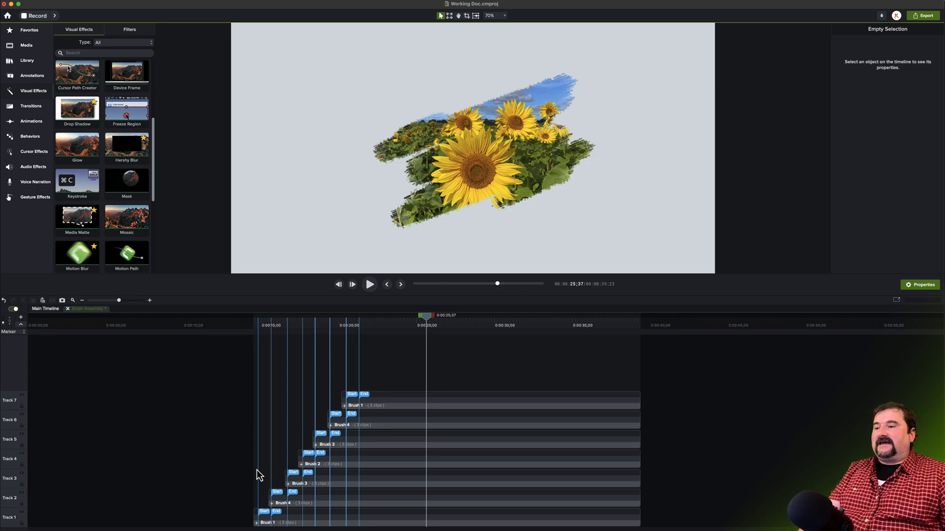
{"action": "left_click", "coordinate": [602, 400]}
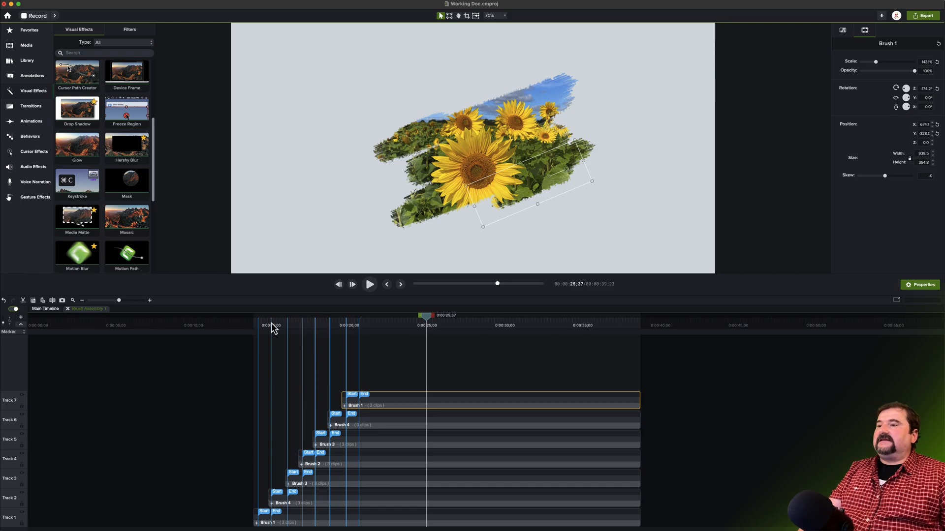
{"action": "left_click_drag", "start_coordinate": [426, 323], "coordinate": [630, 343]}
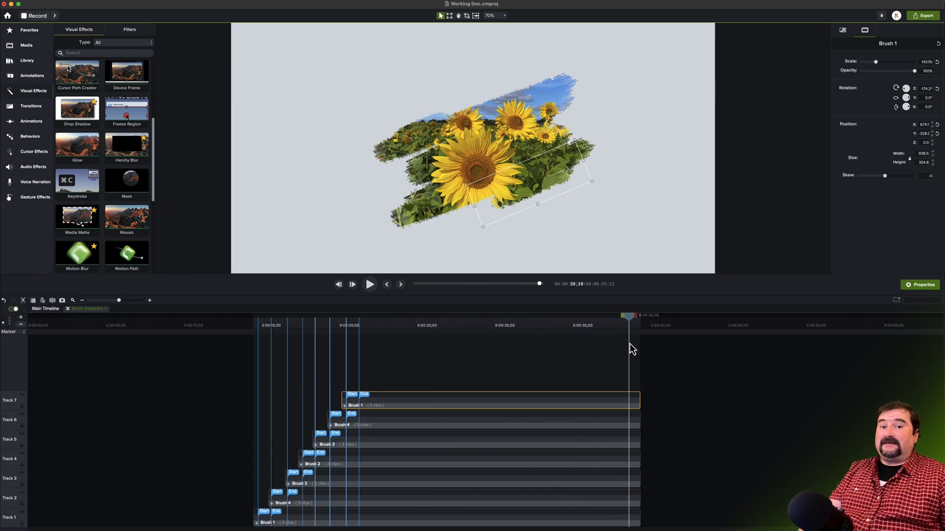
{"action": "left_click", "coordinate": [67, 309]}
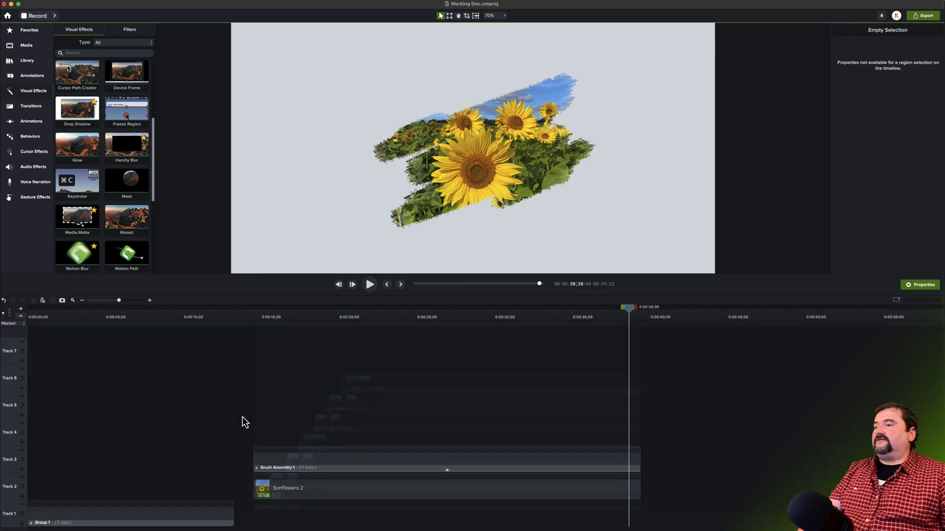
{"action": "left_click", "coordinate": [236, 317]}
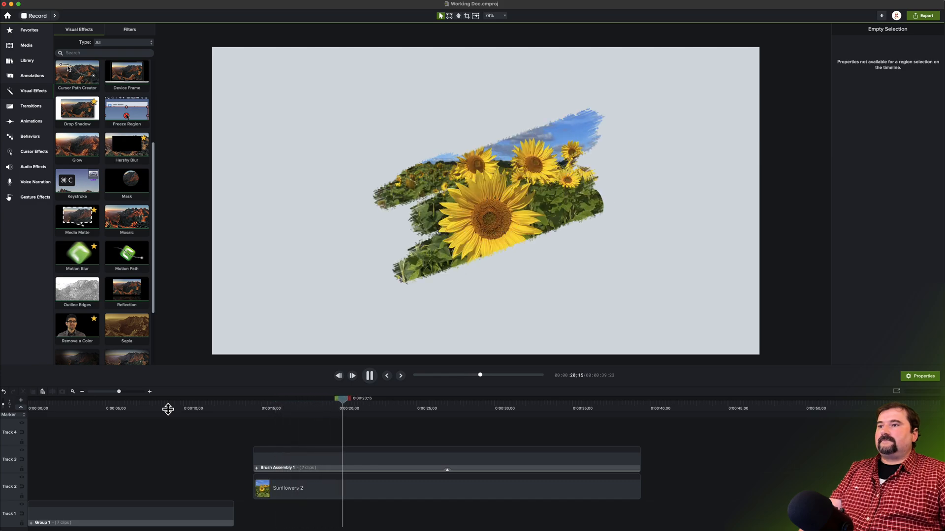
{"action": "key", "text": "space"}
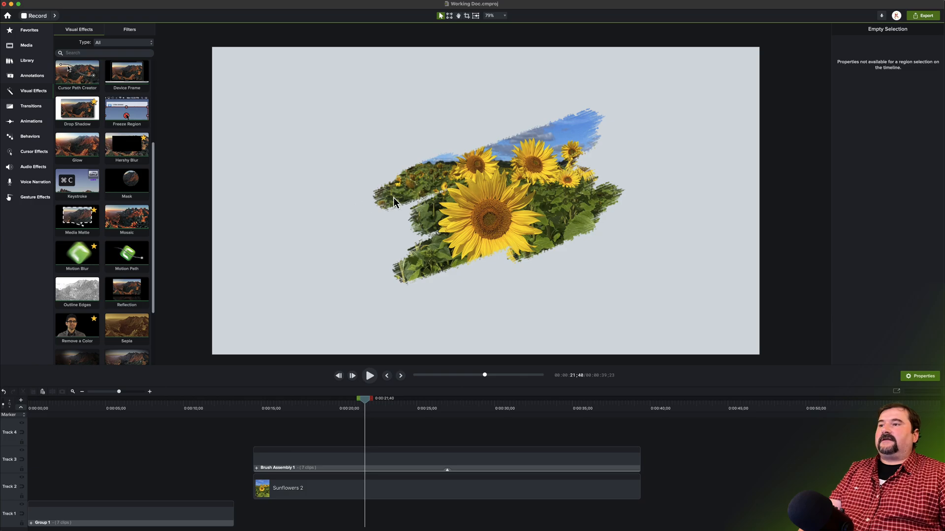
Move Brush Assembly 1 on the canvas to about X 95.8, Y 111.9 over the sunflowers and save the project.
{"action": "mouse_move", "coordinate": [510, 231]}
{"action": "left_mouse_down"}
{"action": "mouse_move", "coordinate": [397, 198]}
{"action": "mouse_move", "coordinate": [569, 202]}
{"action": "mouse_move", "coordinate": [493, 226]}
{"action": "mouse_move", "coordinate": [517, 224]}
{"action": "mouse_move", "coordinate": [517, 209]}
{"action": "mouse_move", "coordinate": [516, 235]}
{"action": "mouse_move", "coordinate": [516, 208]}
{"action": "left_mouse_up"}
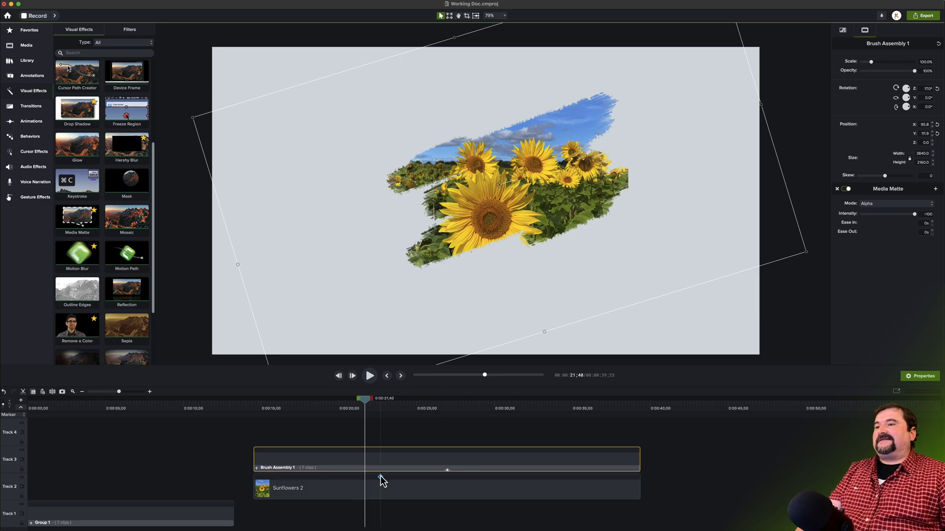
{"action": "left_click", "coordinate": [398, 436]}
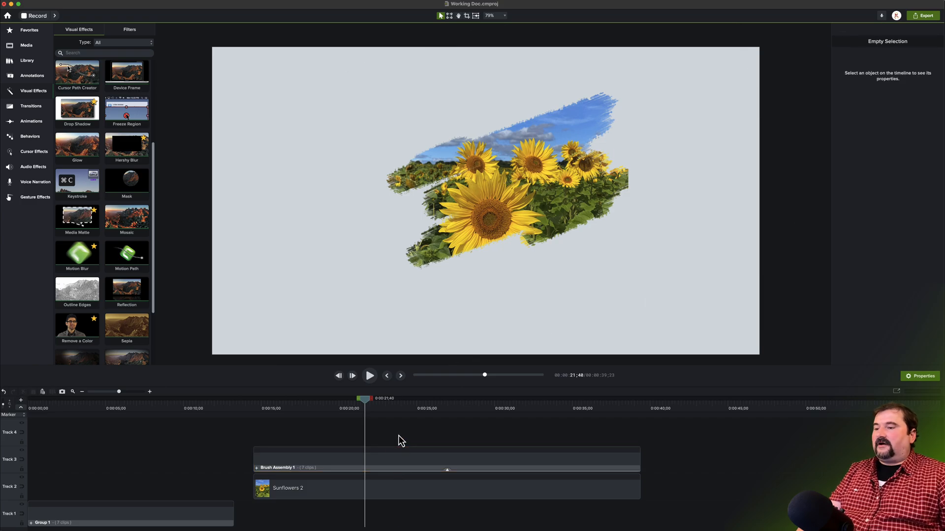
{"action": "key", "text": "super+s"}
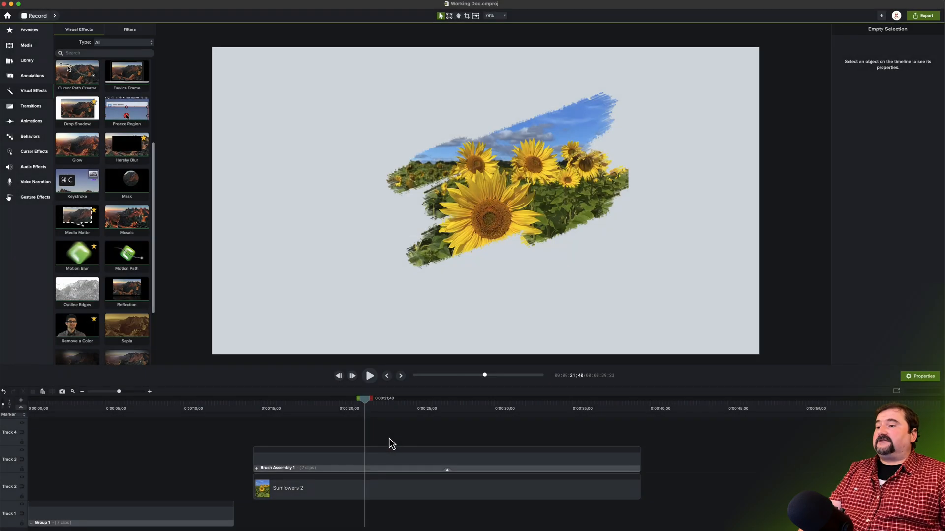
Group Brush Assembly 1 with Sunflowers 2 and apply the Drop Shadow visual effect to the group.
{"action": "left_click", "coordinate": [390, 470]}
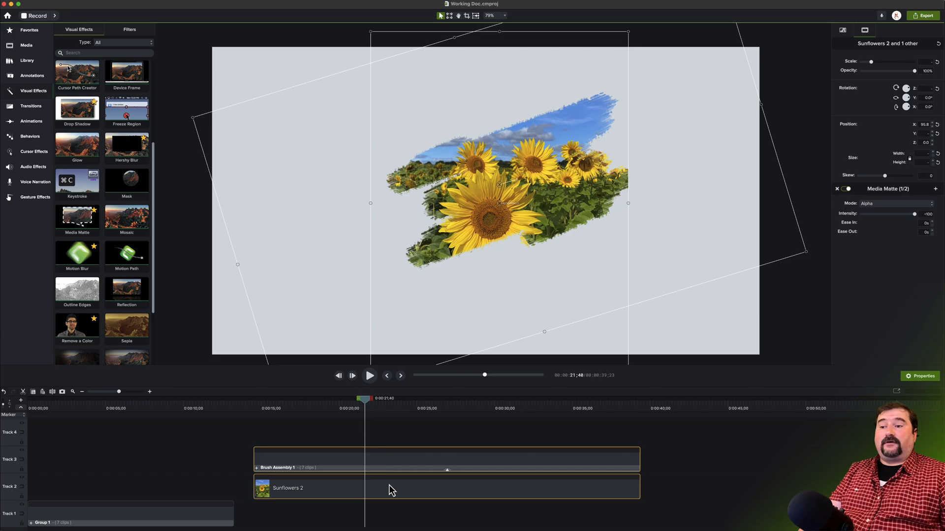
{"action": "key", "text": "super+g"}
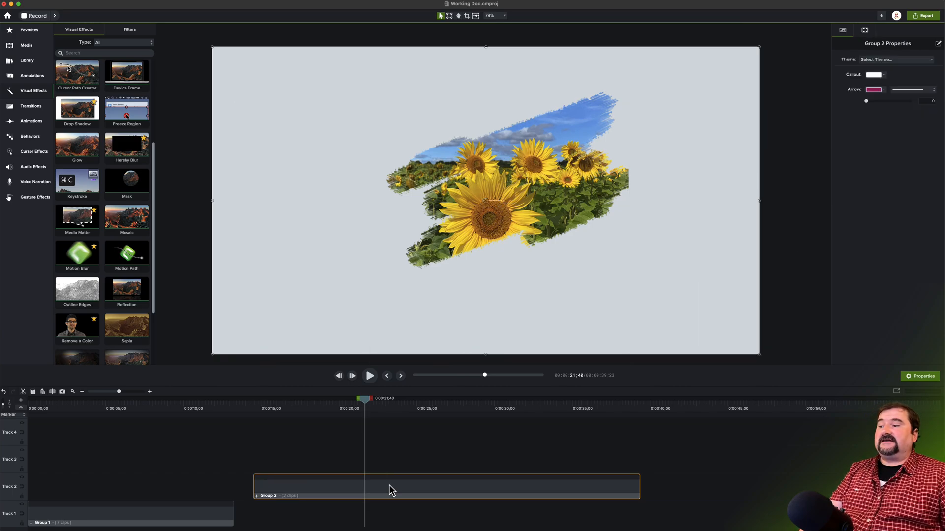
{"action": "scroll", "coordinate": [88, 315], "scroll_direction": "down", "scroll_amount": 5}
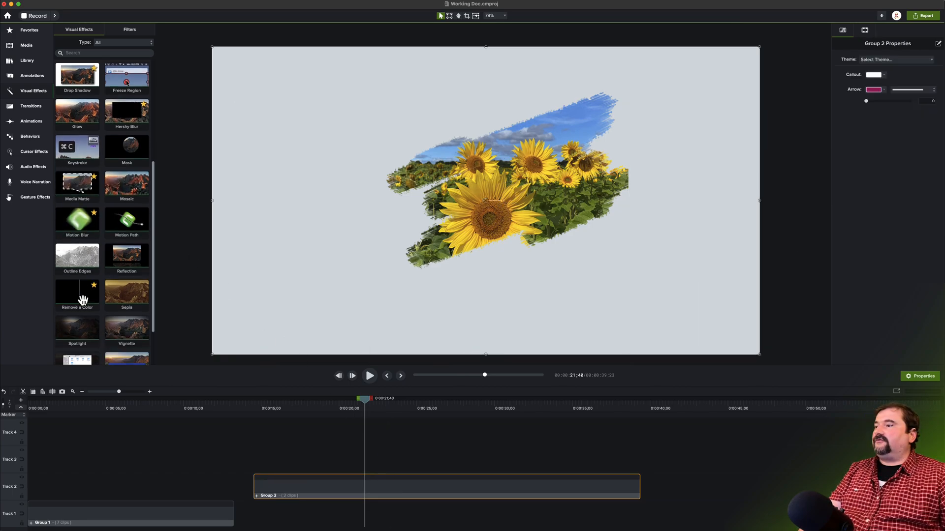
{"action": "scroll", "coordinate": [85, 295], "scroll_direction": "up", "scroll_amount": 2}
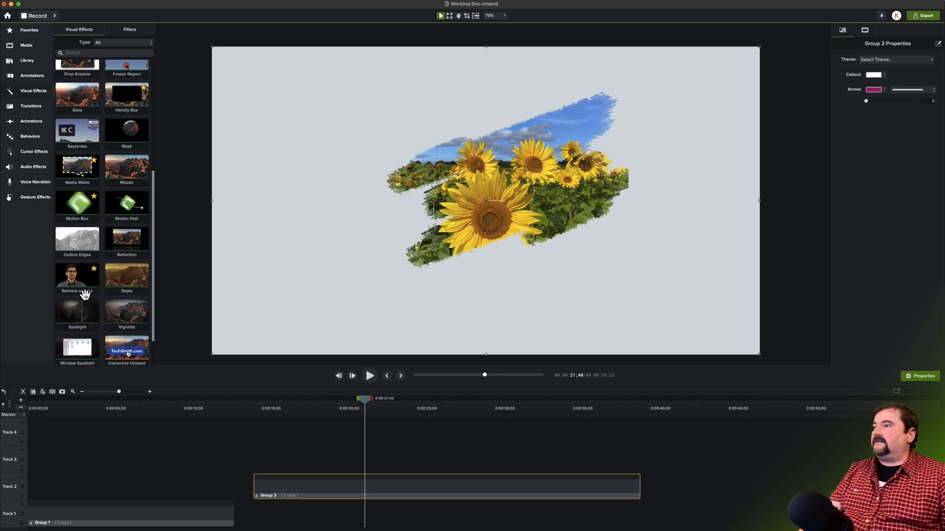
{"action": "scroll", "coordinate": [85, 295], "scroll_direction": "up", "scroll_amount": 4}
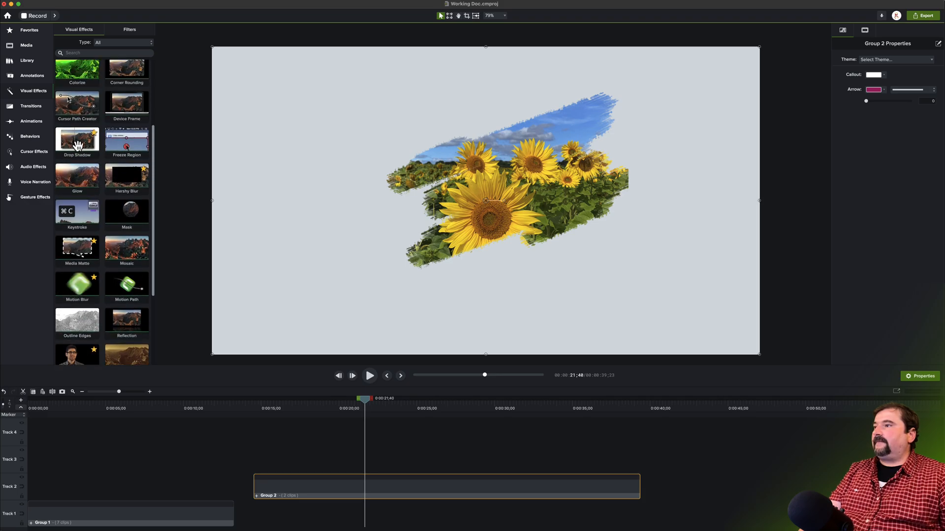
{"action": "left_click_drag", "start_coordinate": [77, 146], "coordinate": [364, 494]}
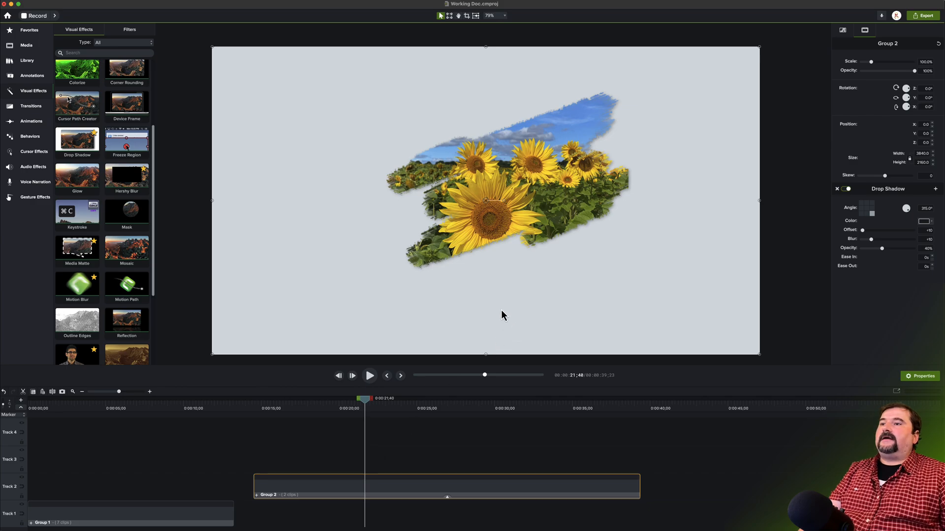
Set the group's drop shadow to angle 270°, opacity 22%, blur 0 and offset about 4.
{"action": "scroll", "coordinate": [501, 309], "scroll_direction": "up", "scroll_amount": 3}
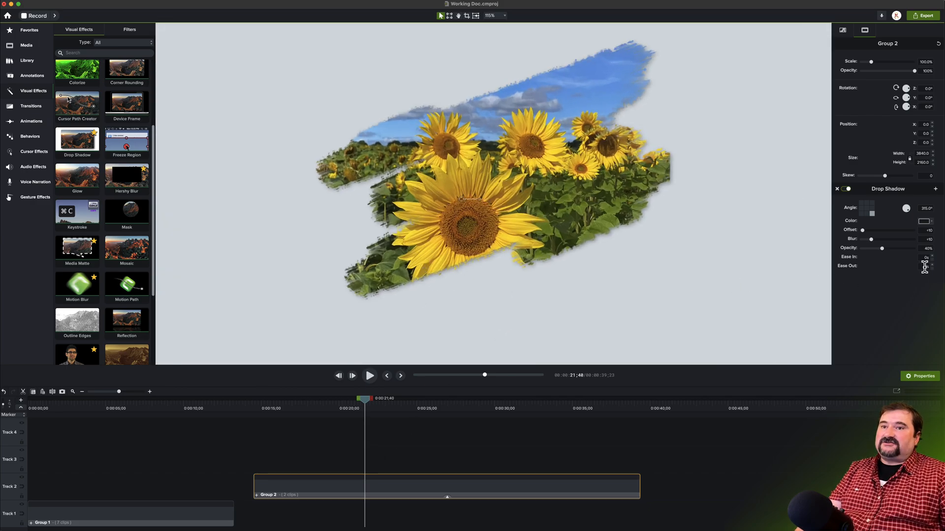
{"action": "left_click", "coordinate": [866, 214]}
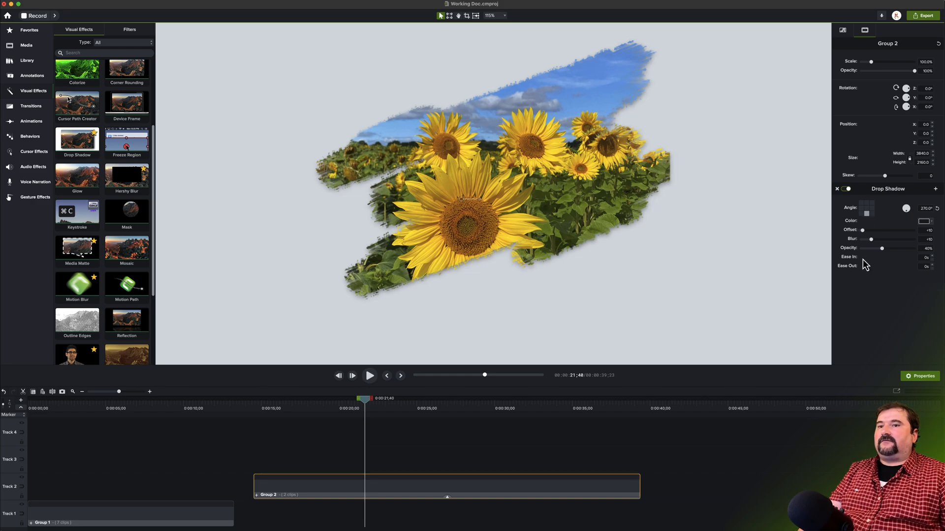
{"action": "left_click_drag", "start_coordinate": [882, 249], "coordinate": [873, 249]}
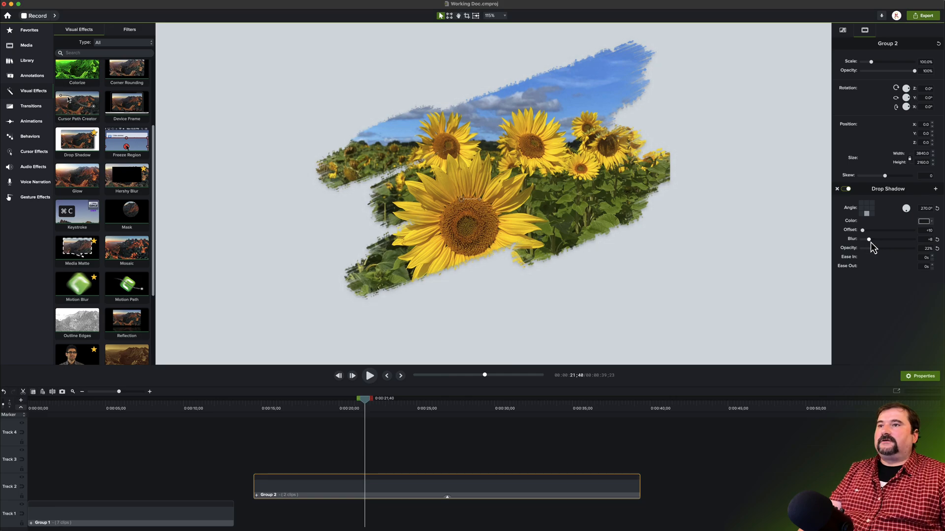
{"action": "mouse_move", "coordinate": [864, 232]}
{"action": "left_mouse_down"}
{"action": "mouse_move", "coordinate": [872, 232]}
{"action": "mouse_move", "coordinate": [862, 233]}
{"action": "left_mouse_up"}
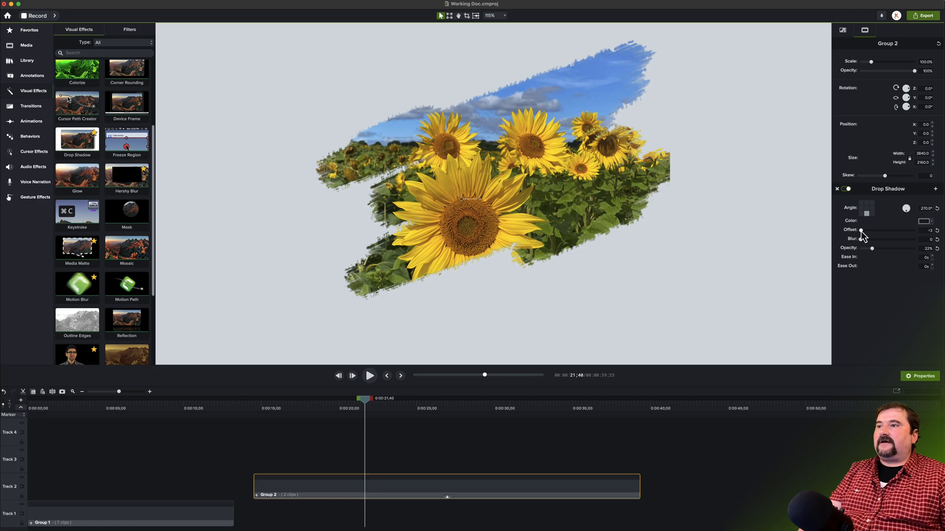
Toggle the drop shadow off and on several times to compare the look, leaving it enabled.
{"action": "left_click", "coordinate": [846, 189]}
{"action": "left_click", "coordinate": [845, 189]}
{"action": "left_click", "coordinate": [846, 190]}
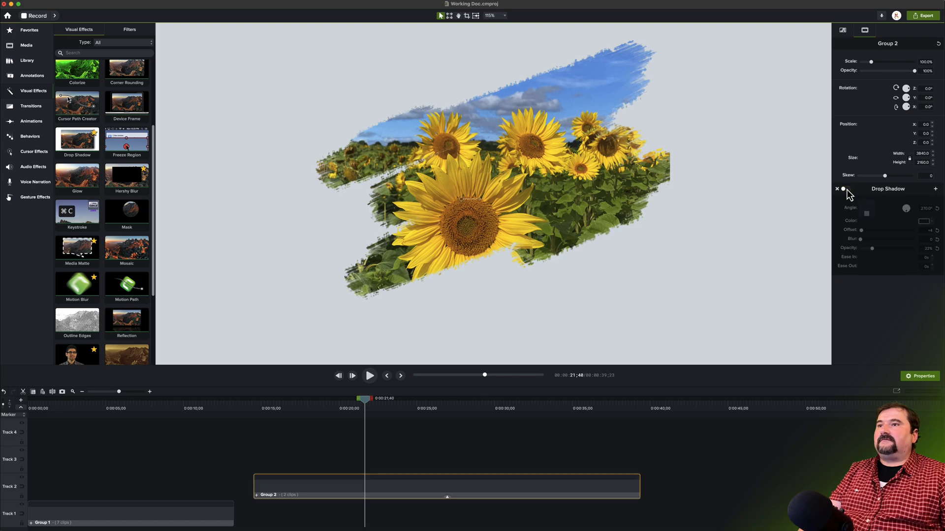
{"action": "left_click", "coordinate": [846, 190]}
{"action": "left_click", "coordinate": [846, 189]}
{"action": "left_click", "coordinate": [847, 190]}
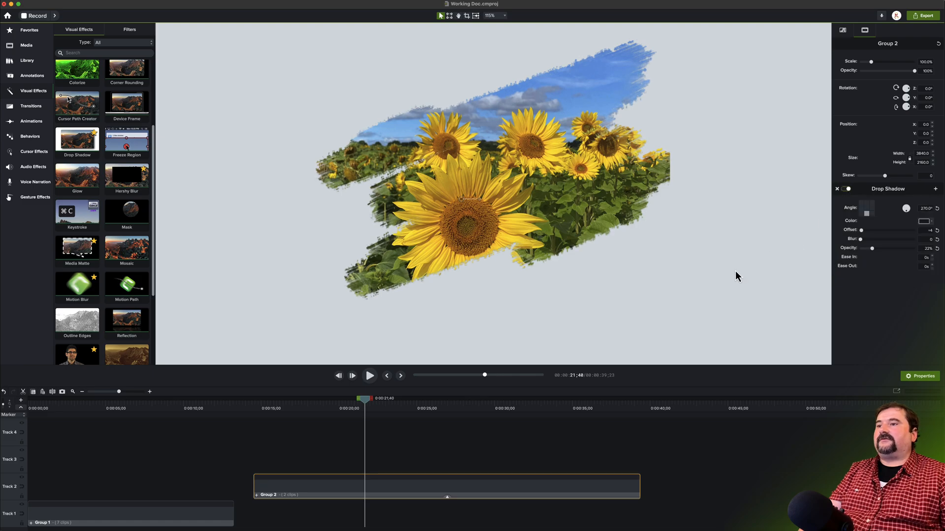
Play back the grouped sunflower reveal from its start to check it with the drop shadow.
{"action": "left_click", "coordinate": [254, 406]}
{"action": "key", "text": "space"}
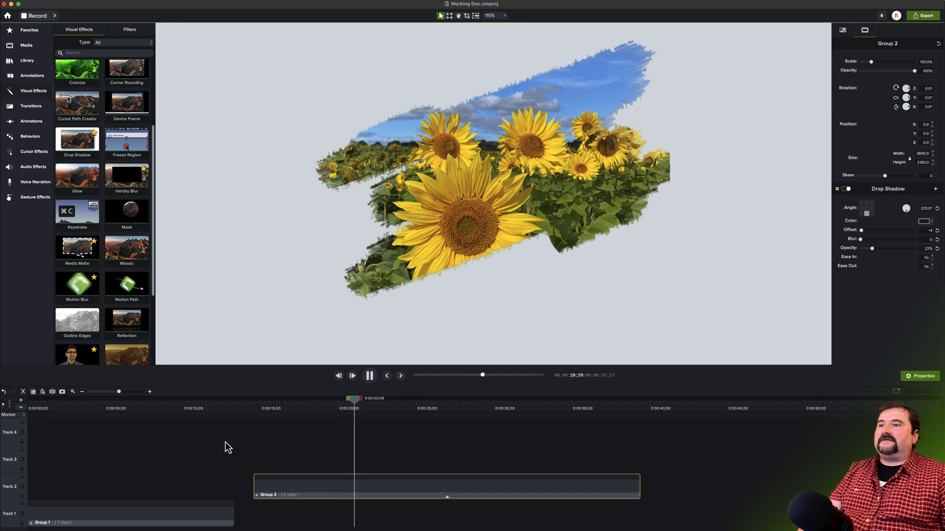
{"action": "key", "text": "space"}
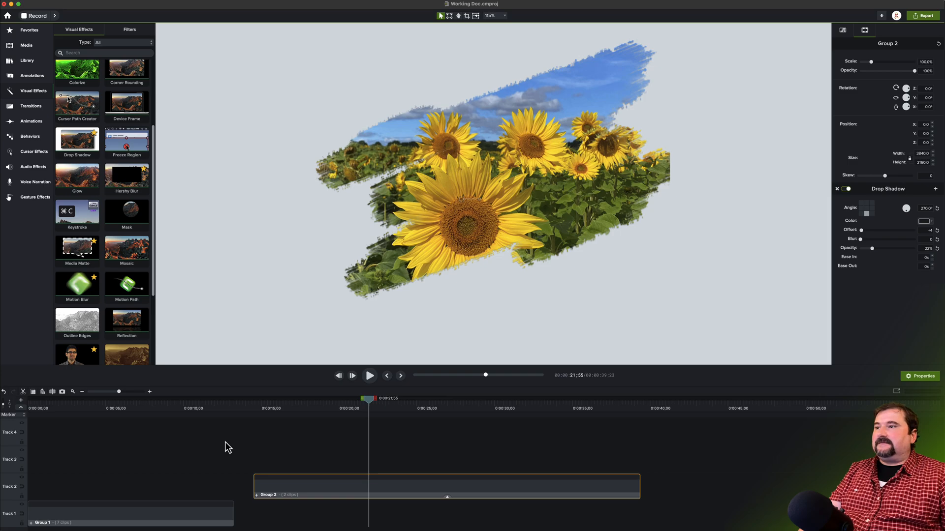
At 0:00:07;12, add a plain text callout over the black brush strokes reading "Welcome Back to School!".
{"action": "scroll", "coordinate": [246, 435], "scroll_direction": "down", "scroll_amount": 3}
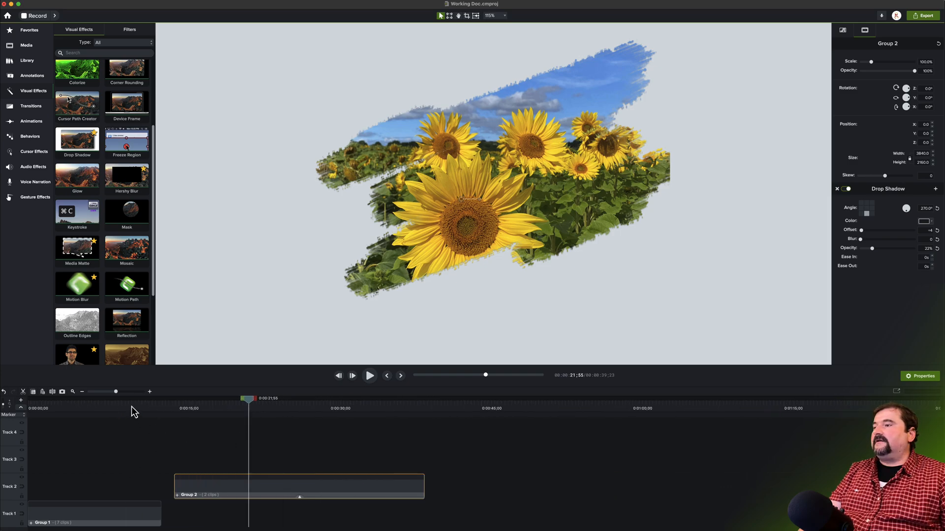
{"action": "mouse_move", "coordinate": [133, 412]}
{"action": "left_mouse_down"}
{"action": "mouse_move", "coordinate": [26, 414]}
{"action": "mouse_move", "coordinate": [101, 414]}
{"action": "left_mouse_up"}
{"action": "left_click", "coordinate": [31, 76]}
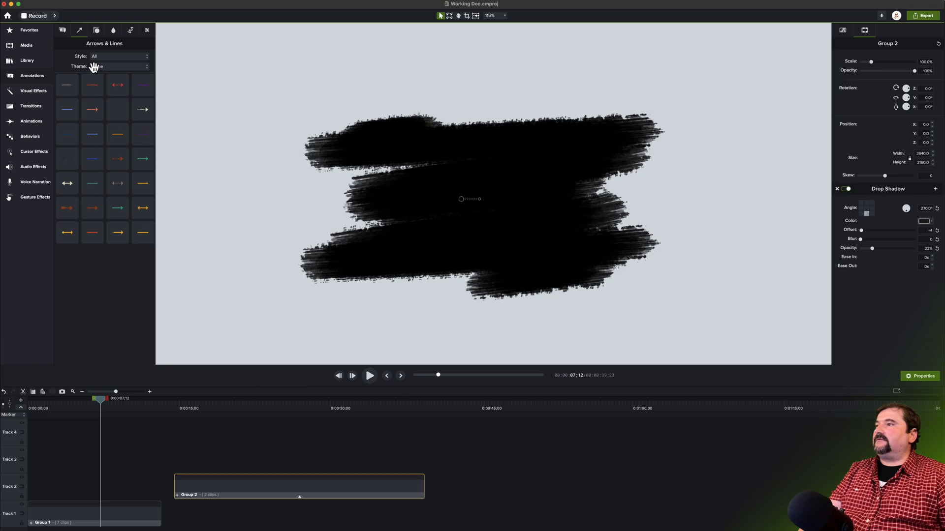
{"action": "left_click", "coordinate": [62, 31]}
{"action": "left_click_drag", "start_coordinate": [118, 89], "coordinate": [482, 203]}
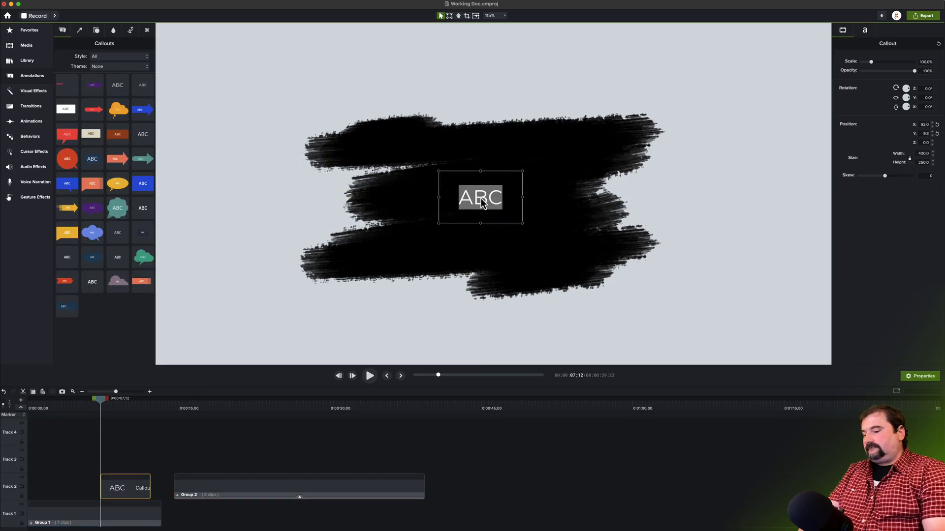
{"action": "type", "text": "Welcome to"}
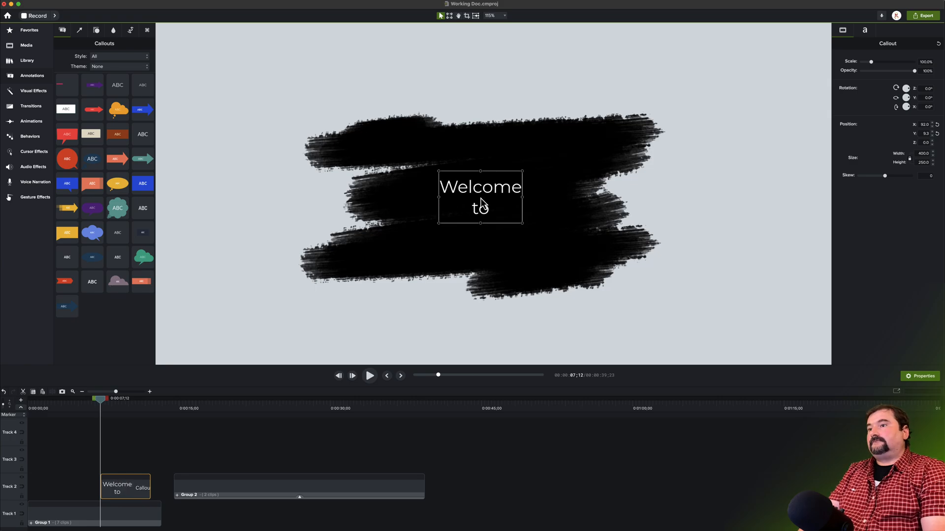
{"action": "key", "text": "BackSpace"}
{"action": "key", "text": "BackSpace"}
{"action": "type", "text": "Back to"}
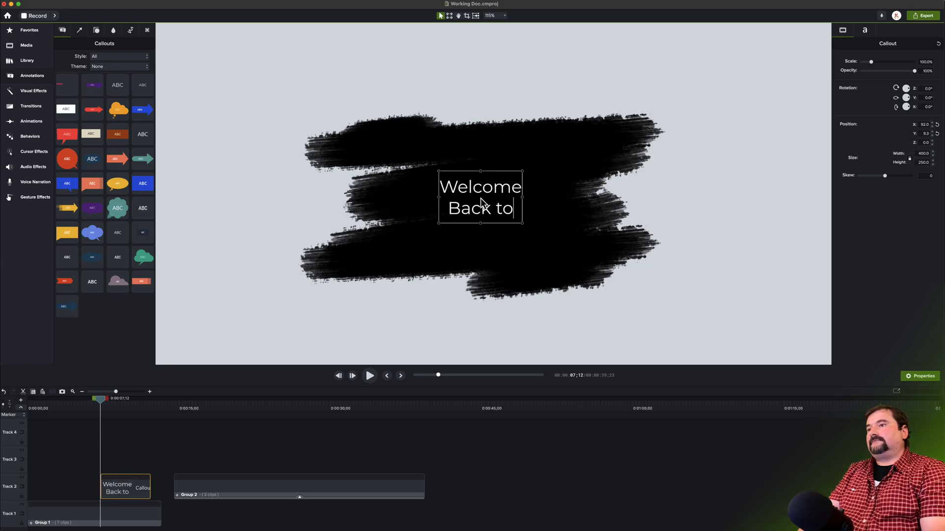
{"action": "type", "text": " School!"}
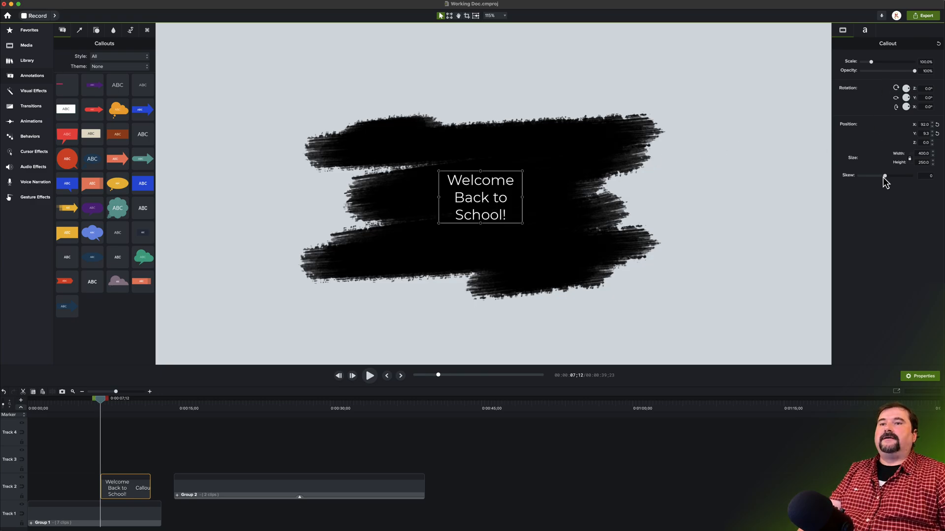
Enlarge the "Welcome Back to School!" callout's font size to about 162.
{"action": "left_click", "coordinate": [864, 31]}
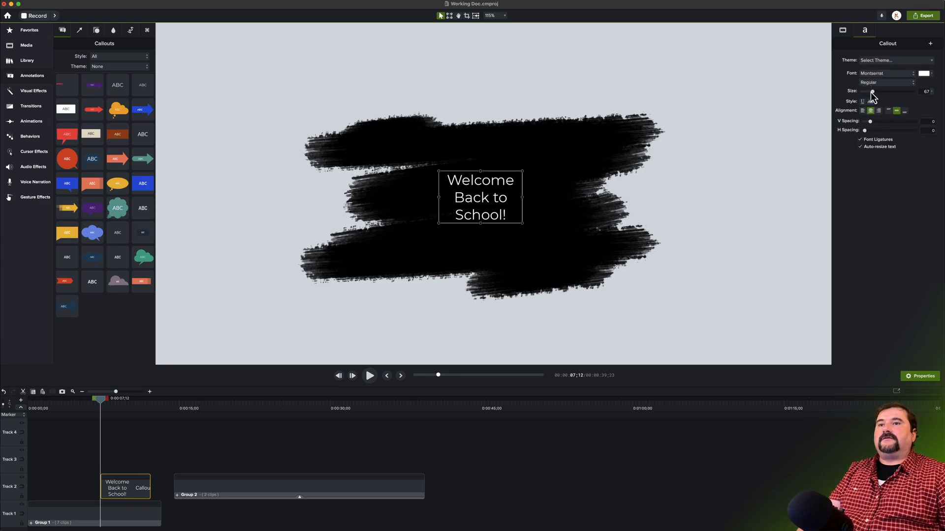
{"action": "left_click", "coordinate": [741, 142]}
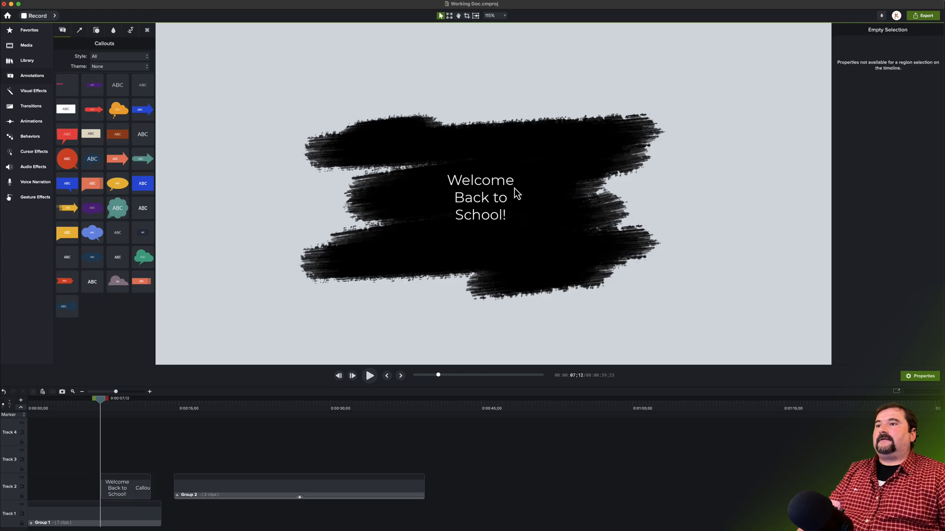
{"action": "left_click", "coordinate": [517, 193]}
{"action": "left_click_drag", "start_coordinate": [869, 92], "coordinate": [893, 92]}
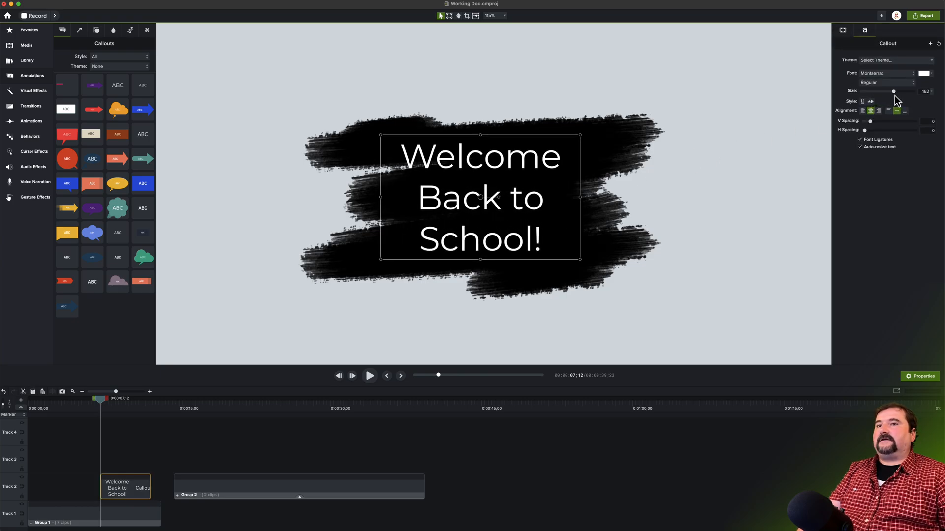
Match the callout's text colour to the light grey canvas background and stretch its clip to span Group 1's full duration.
{"action": "left_click", "coordinate": [925, 74]}
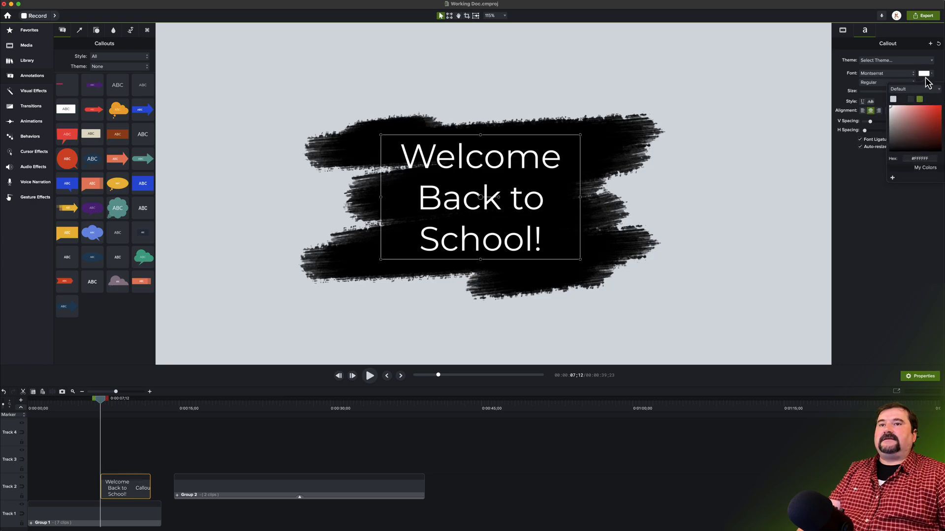
{"action": "left_click", "coordinate": [585, 68]}
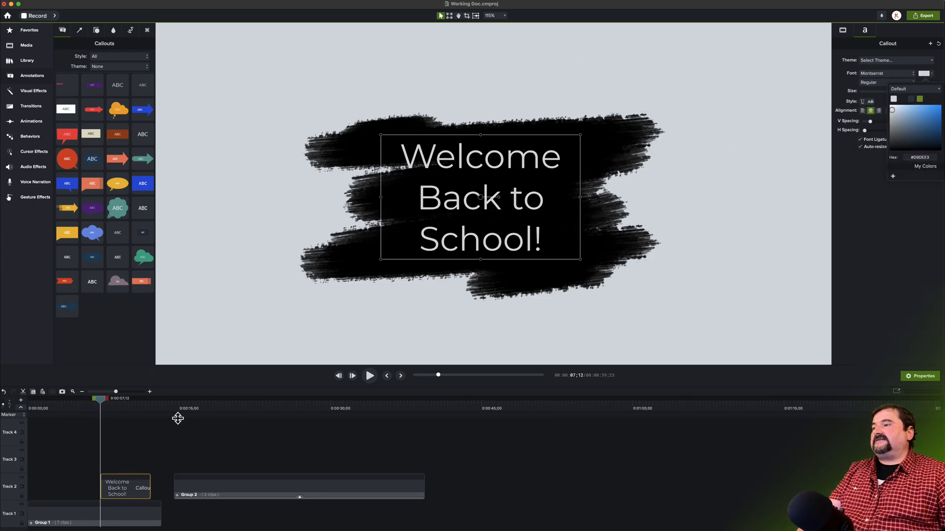
{"action": "left_click_drag", "start_coordinate": [101, 491], "coordinate": [14, 491]}
{"action": "left_click_drag", "start_coordinate": [149, 486], "coordinate": [159, 485]}
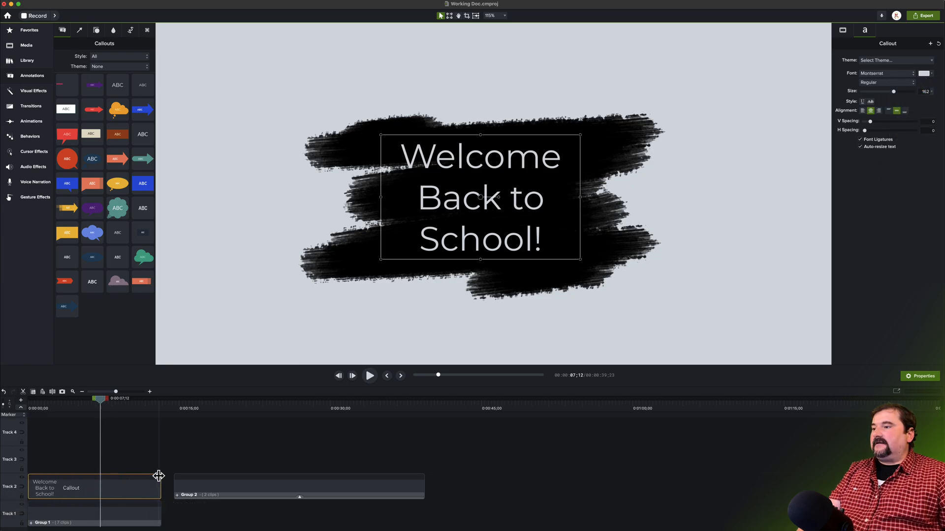
{"action": "left_click", "coordinate": [157, 458]}
{"action": "left_click_drag", "start_coordinate": [101, 400], "coordinate": [9, 408]}
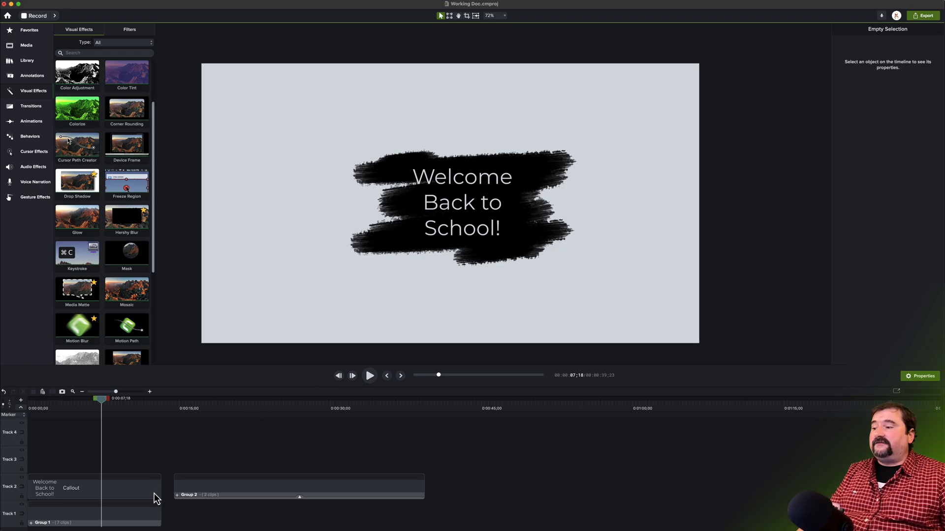
Apply a Color Adjustment effect to Group 1, with brightness about +63 and contrast about +99.
{"action": "left_click", "coordinate": [131, 517]}
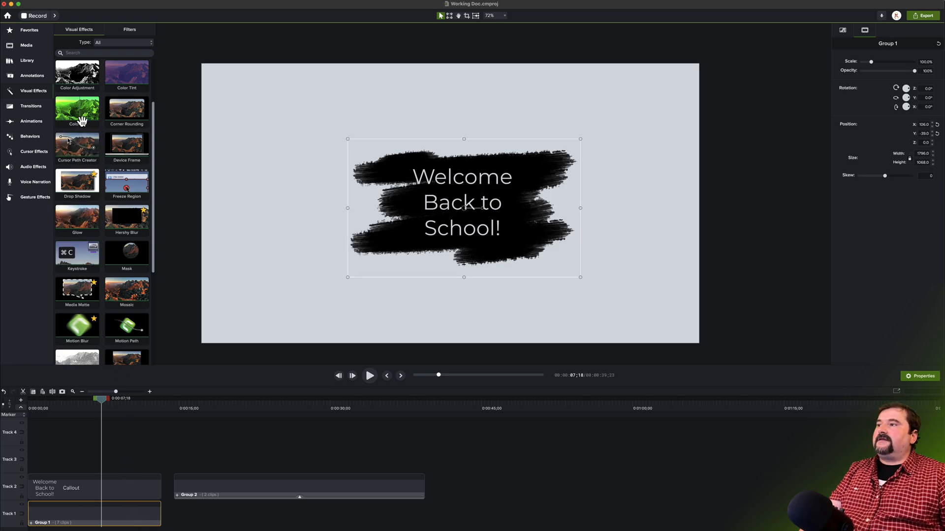
{"action": "left_click_drag", "start_coordinate": [78, 79], "coordinate": [69, 517]}
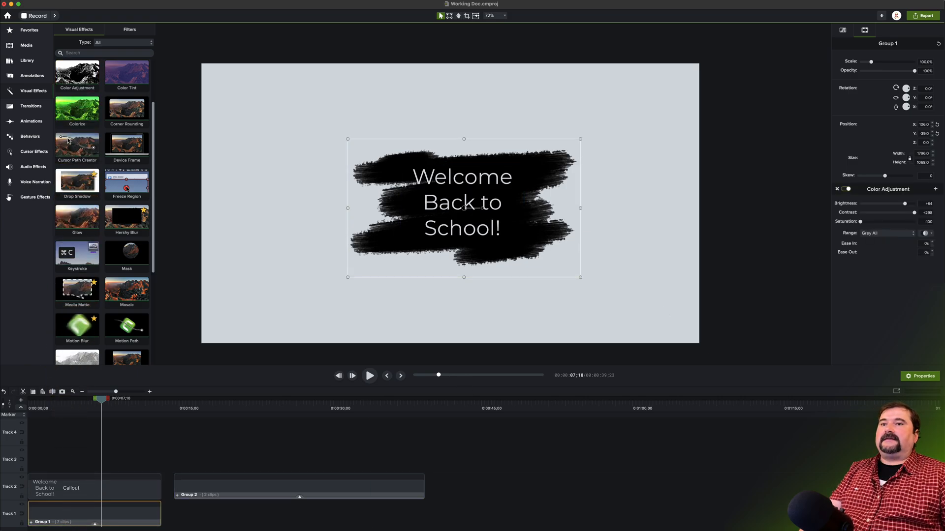
{"action": "mouse_move", "coordinate": [914, 213]}
{"action": "left_mouse_down"}
{"action": "mouse_move", "coordinate": [881, 215]}
{"action": "mouse_move", "coordinate": [905, 205]}
{"action": "left_mouse_up"}
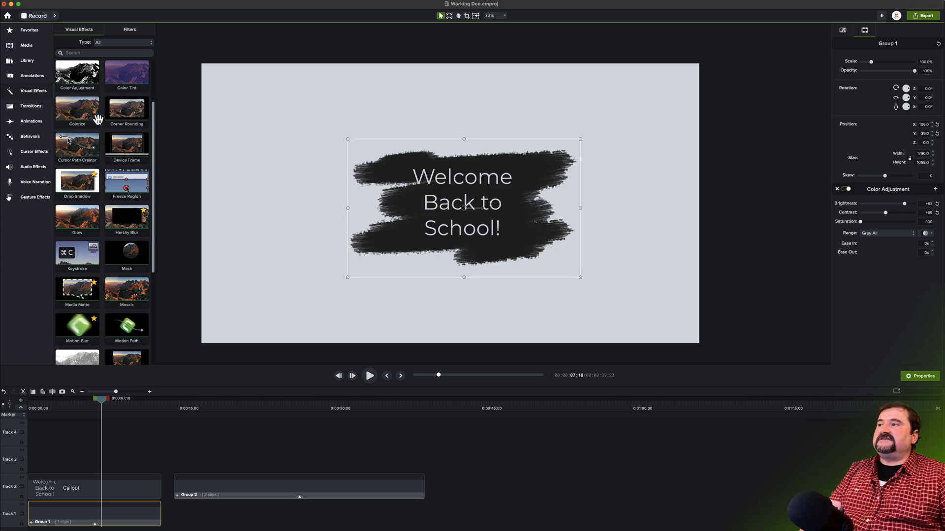
Add a Colorize effect to Group 1 and set its colour to magenta #E00079.
{"action": "left_click_drag", "start_coordinate": [92, 115], "coordinate": [71, 513]}
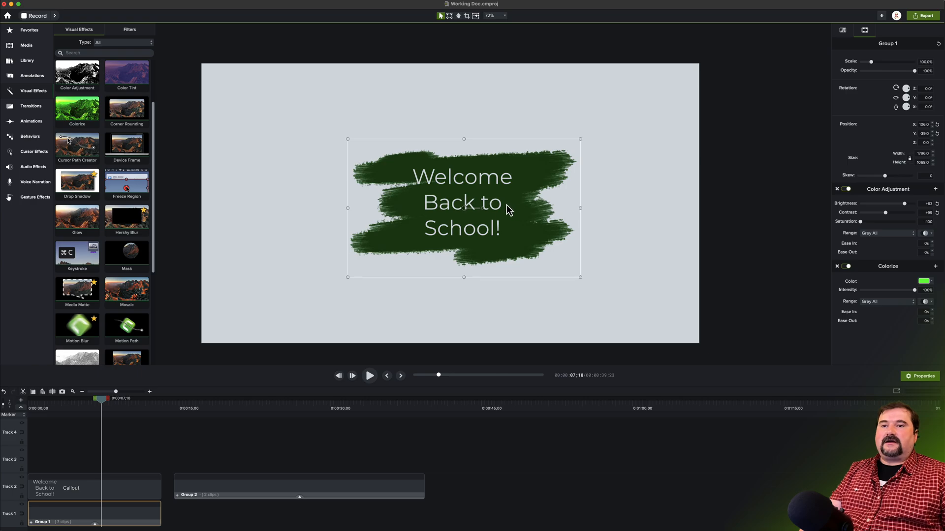
{"action": "left_click", "coordinate": [924, 283]}
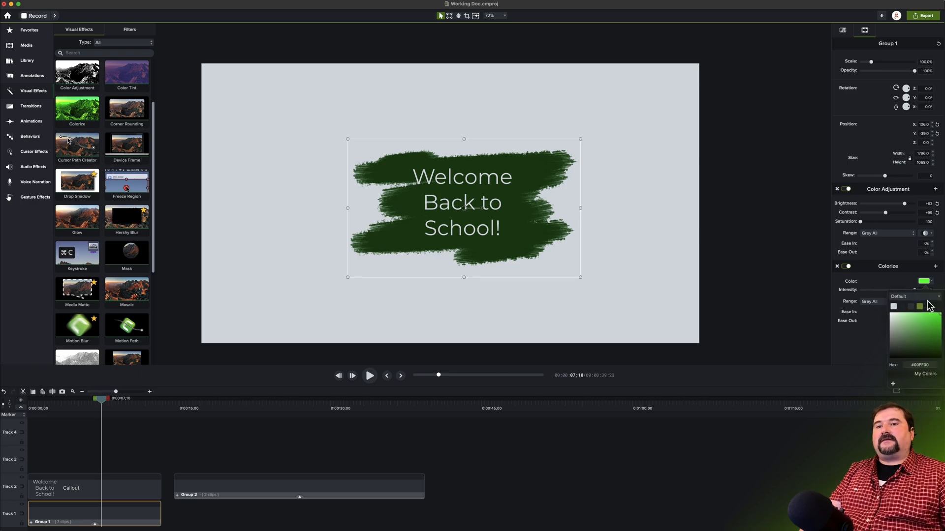
{"action": "mouse_move", "coordinate": [943, 339]}
{"action": "left_mouse_down"}
{"action": "mouse_move", "coordinate": [944, 353]}
{"action": "mouse_move", "coordinate": [941, 316]}
{"action": "left_mouse_up"}
{"action": "left_click", "coordinate": [861, 338]}
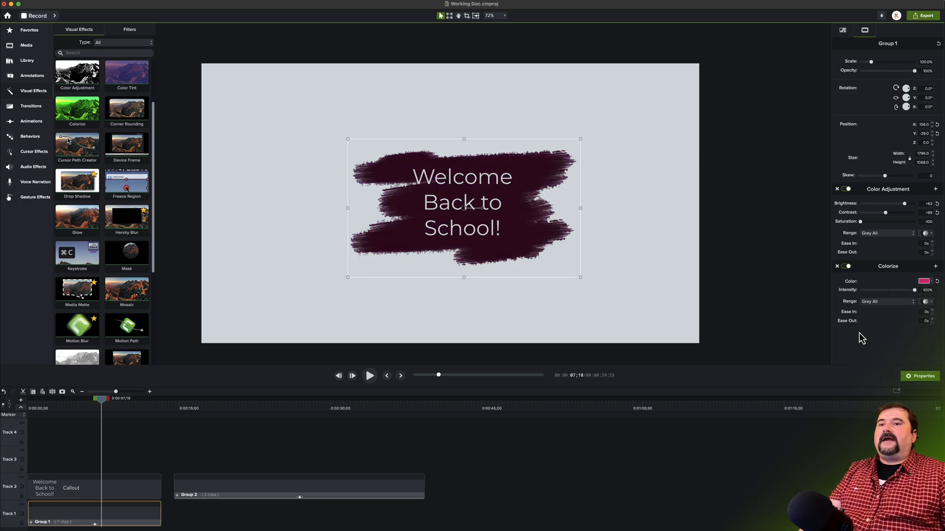
Adjust Group 1's colour to contrast about +60, brightness about +68 and saturation about -50, keeping Colorize intensity at 100%.
{"action": "left_click_drag", "start_coordinate": [888, 215], "coordinate": [881, 216]}
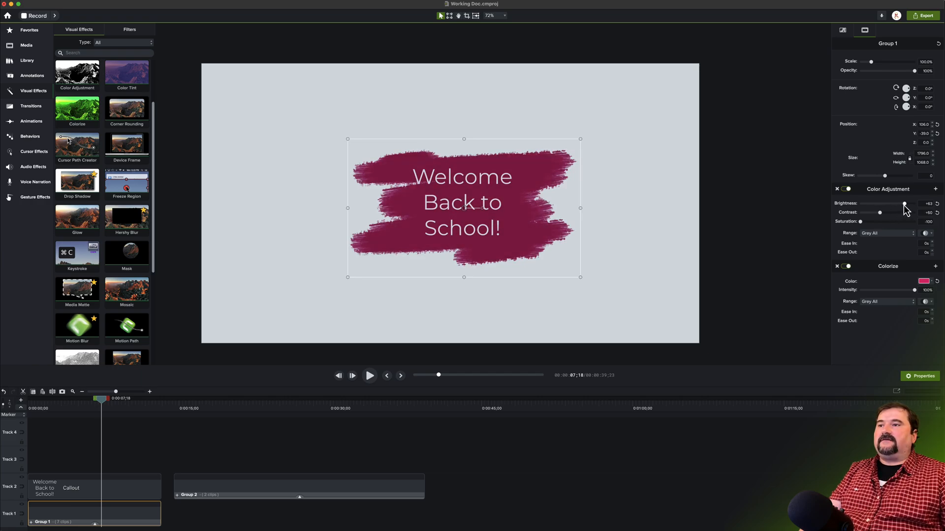
{"action": "mouse_move", "coordinate": [904, 207]}
{"action": "left_mouse_down"}
{"action": "mouse_move", "coordinate": [865, 225]}
{"action": "mouse_move", "coordinate": [876, 227]}
{"action": "left_mouse_up"}
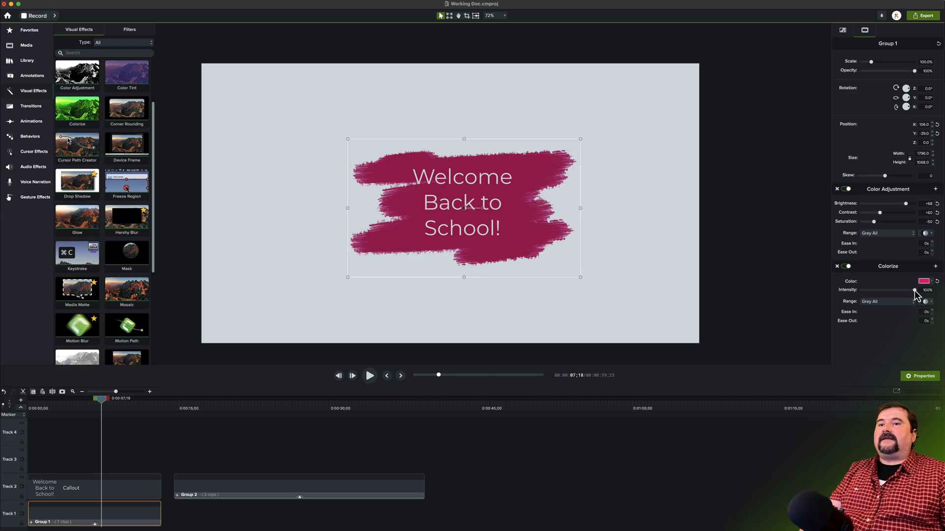
{"action": "mouse_move", "coordinate": [913, 291]}
{"action": "left_mouse_down"}
{"action": "mouse_move", "coordinate": [905, 291]}
{"action": "mouse_move", "coordinate": [922, 291]}
{"action": "left_mouse_up"}
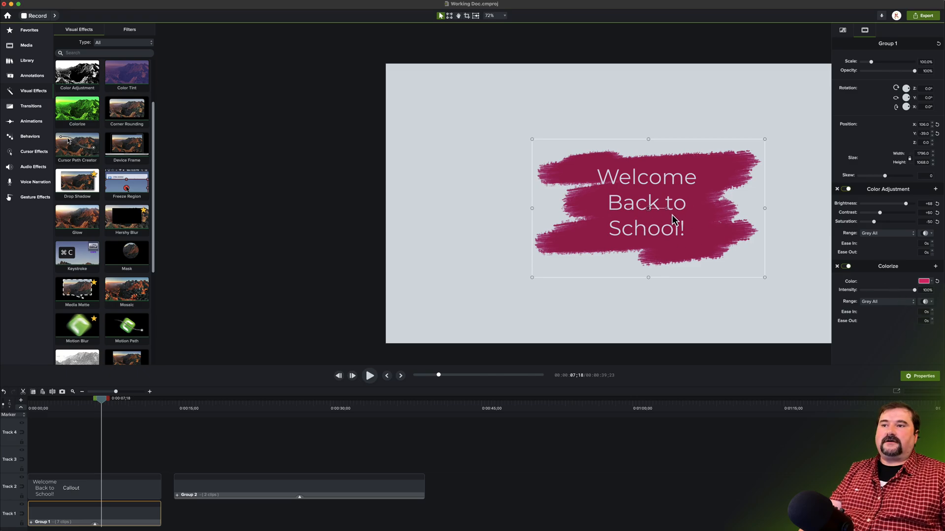
Set the Colorize colour to the Default theme's olive green #739922, and adjust brightness to about +72 and contrast to about +55.
{"action": "left_click", "coordinate": [924, 282]}
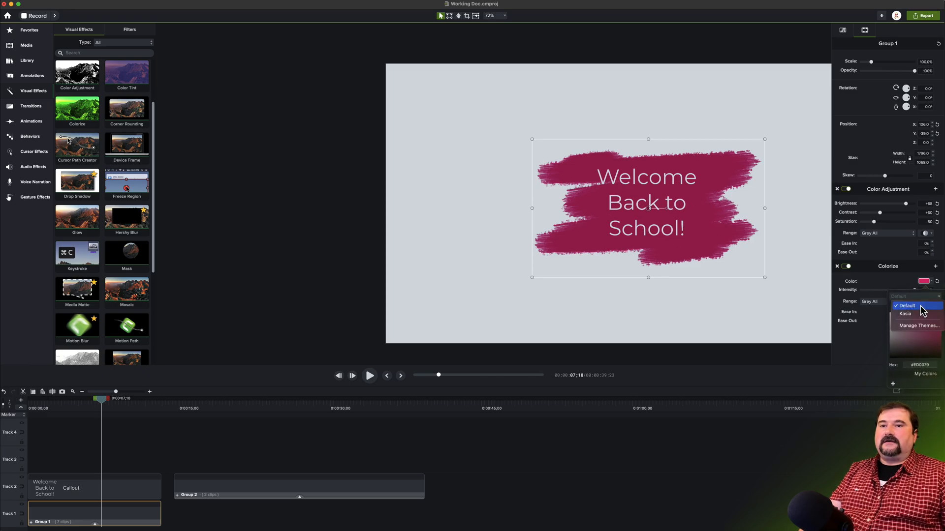
{"action": "left_click", "coordinate": [920, 307]}
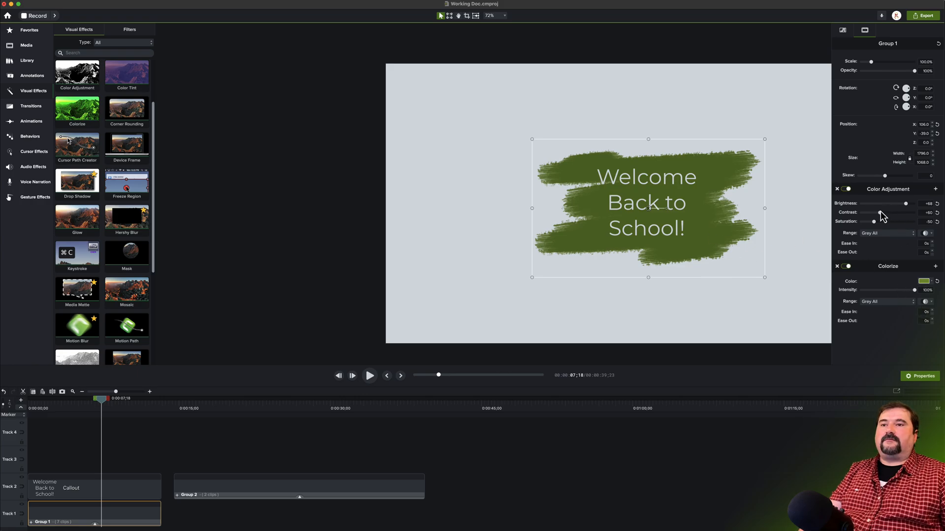
{"action": "left_click_drag", "start_coordinate": [881, 215], "coordinate": [908, 205]}
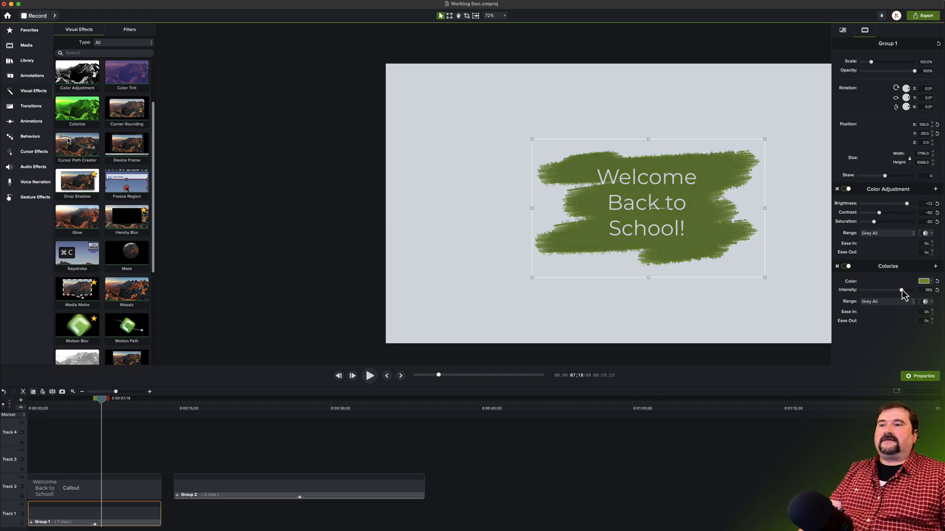
Shift the Colorize hue of the brush strokes to teal green, about #219A85.
{"action": "left_click", "coordinate": [925, 283]}
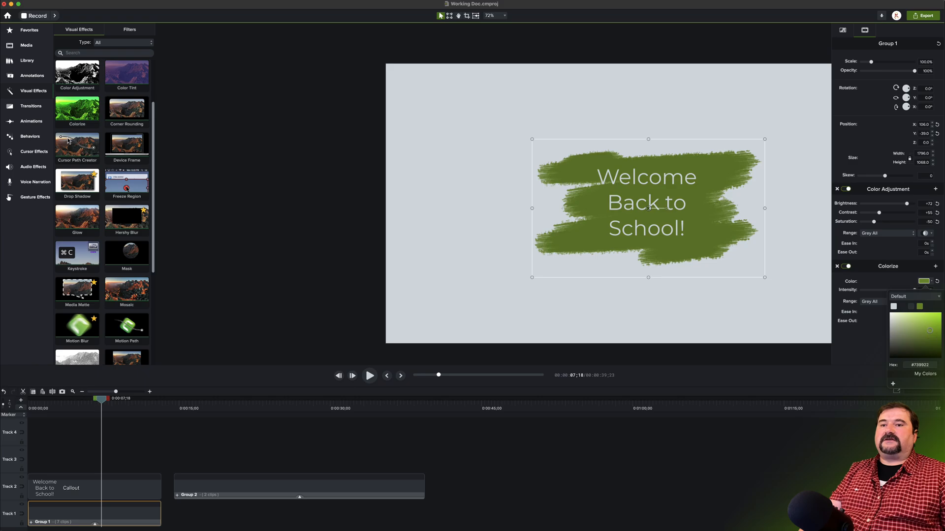
{"action": "left_click", "coordinate": [944, 341]}
{"action": "mouse_move", "coordinate": [944, 341]}
{"action": "left_mouse_down"}
{"action": "mouse_move", "coordinate": [944, 317]}
{"action": "mouse_move", "coordinate": [944, 326]}
{"action": "left_mouse_up"}
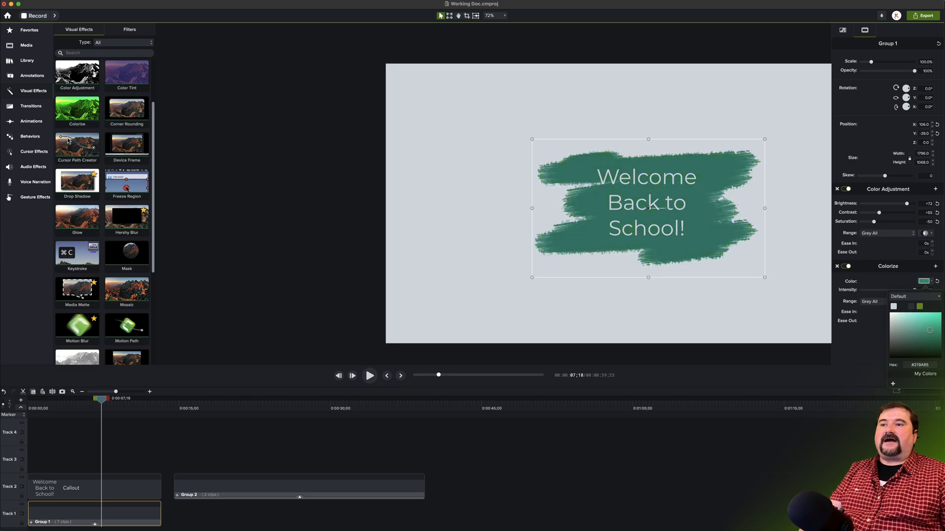
{"action": "left_click", "coordinate": [865, 357]}
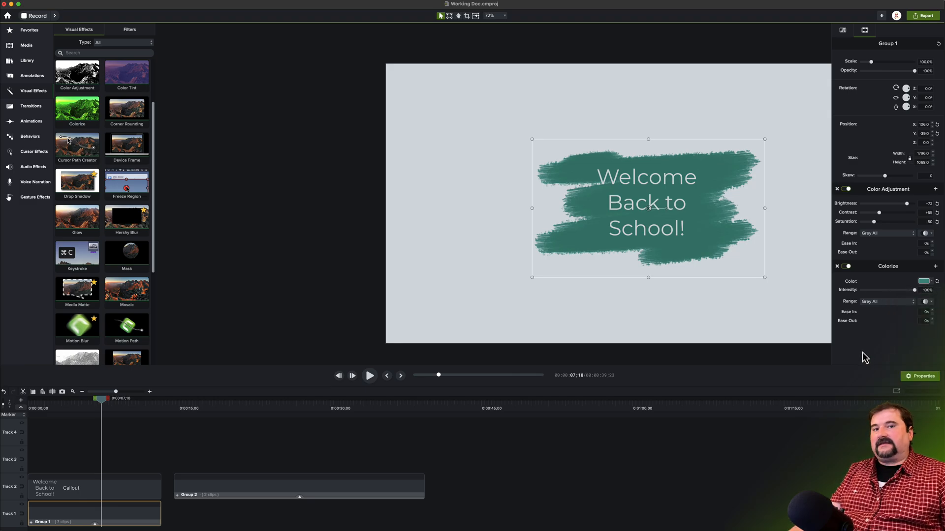
Play back the teal brush-stroke title animation from the start of the timeline.
{"action": "left_click_drag", "start_coordinate": [96, 401], "coordinate": [29, 401]}
{"action": "key", "text": "space"}
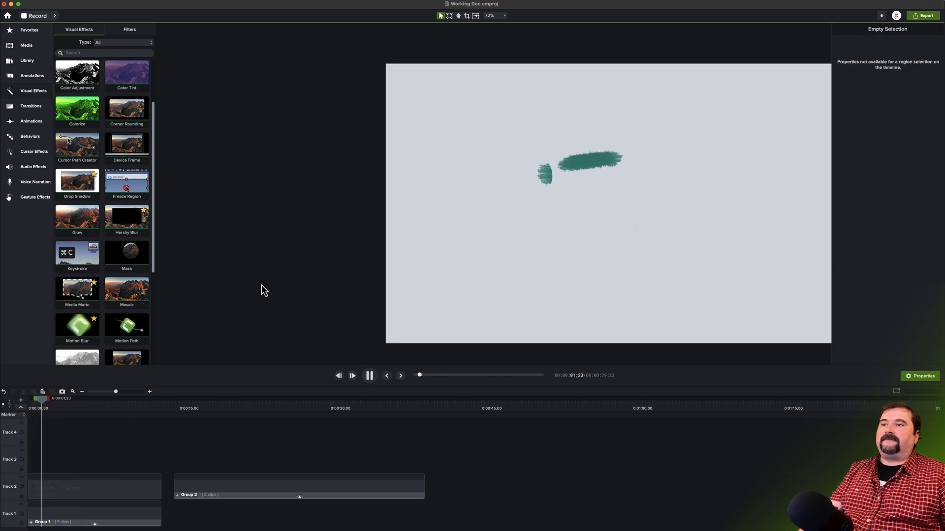